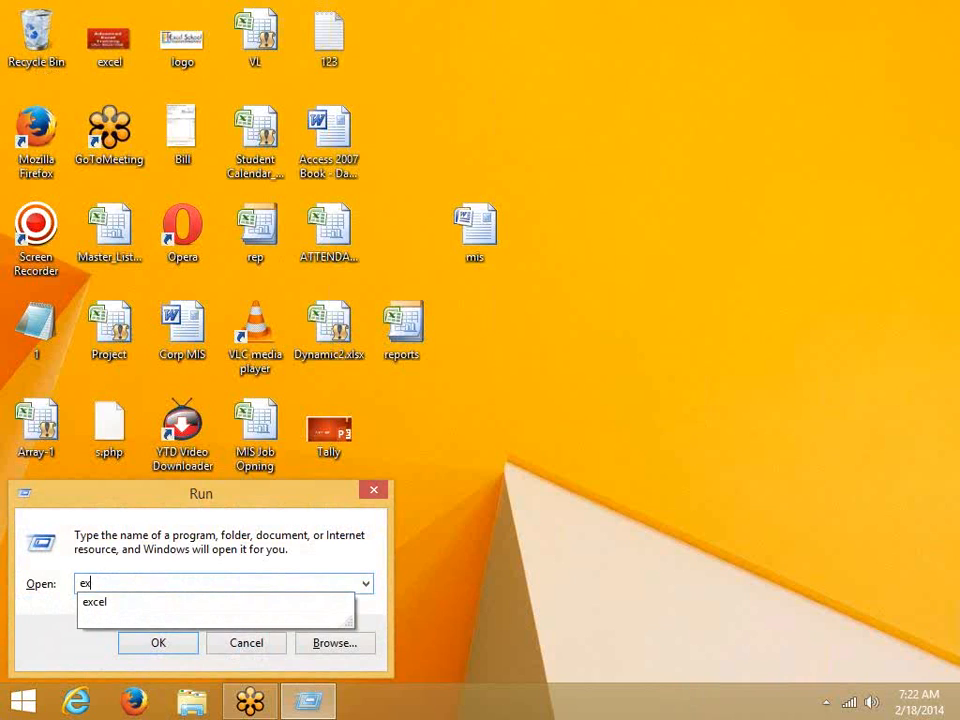
# Step: Launch Excel by running 'excel' from the Run dialog and start a blank workbook
pyautogui.click(184, 603)
pyautogui.click(163, 645)
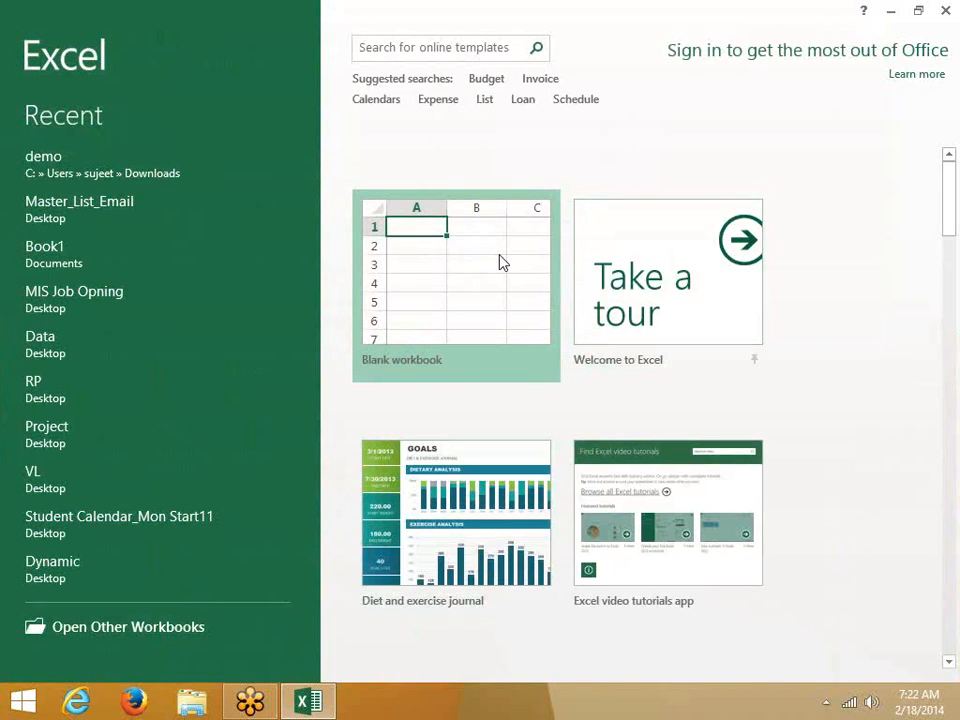
pyautogui.click(502, 262)
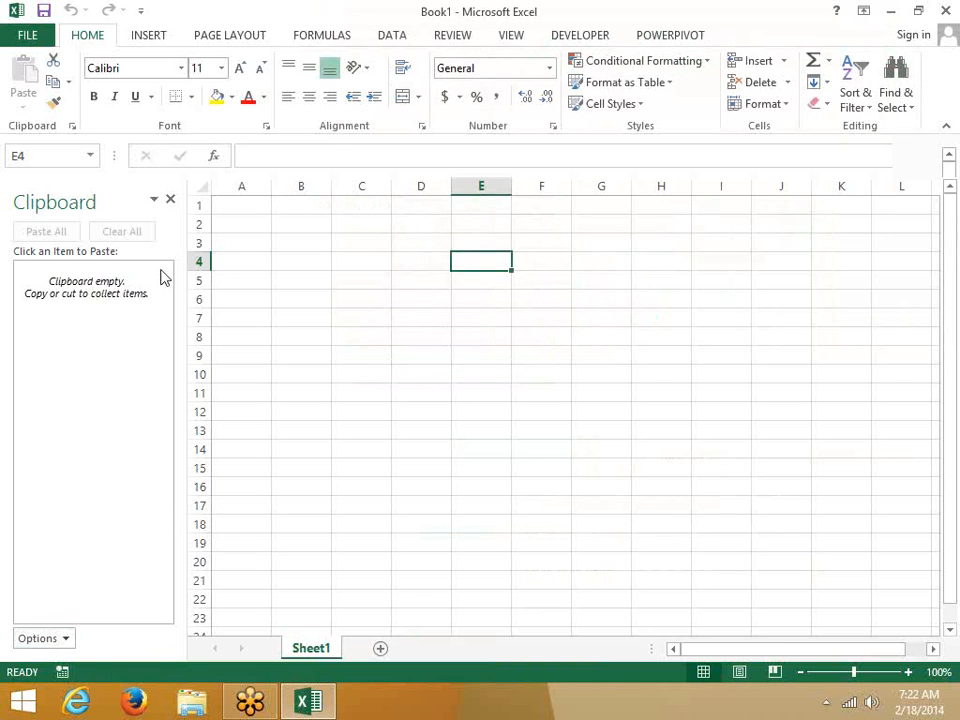
# Step: Close the Clipboard pane, select A1:F14 and preview the Format as Table gallery
pyautogui.click(169, 199)
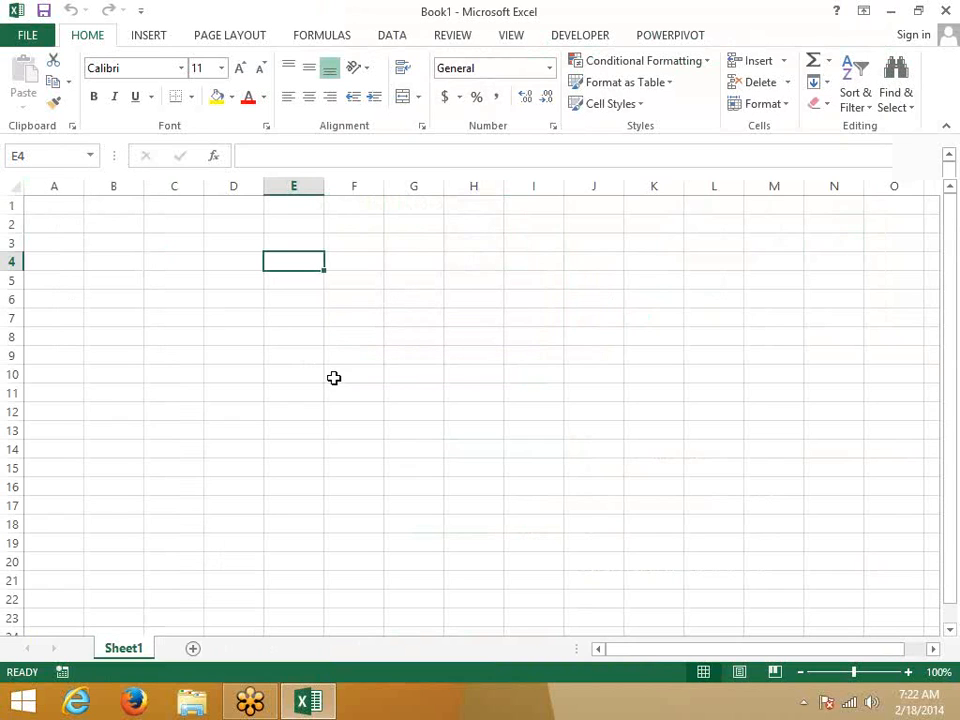
pyautogui.moveTo(54, 205); pyautogui.dragTo(354, 449)
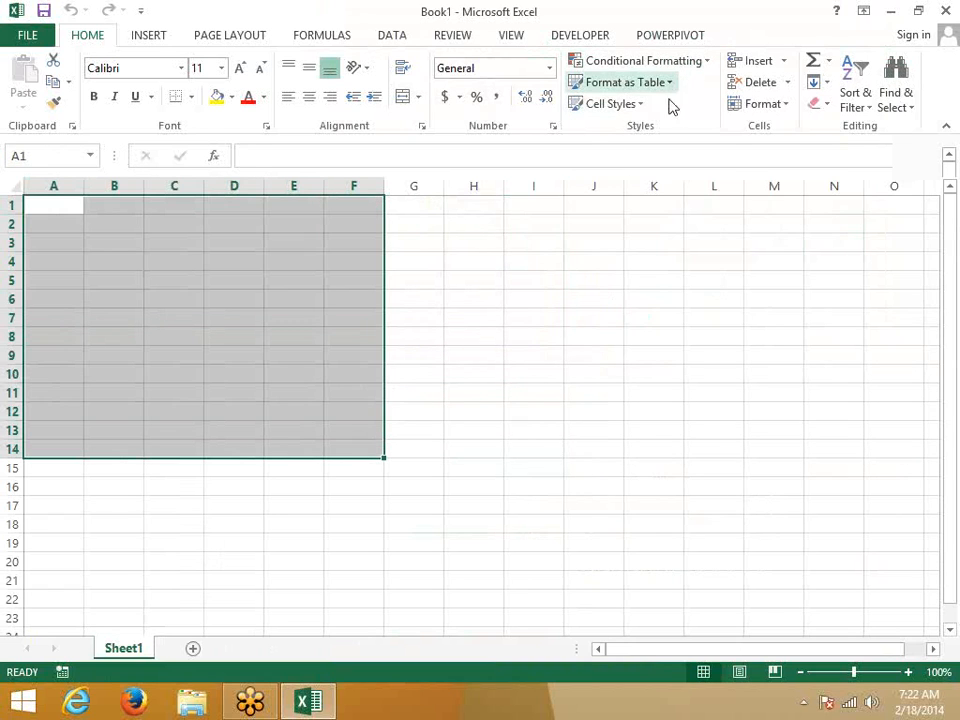
pyautogui.click(640, 82)
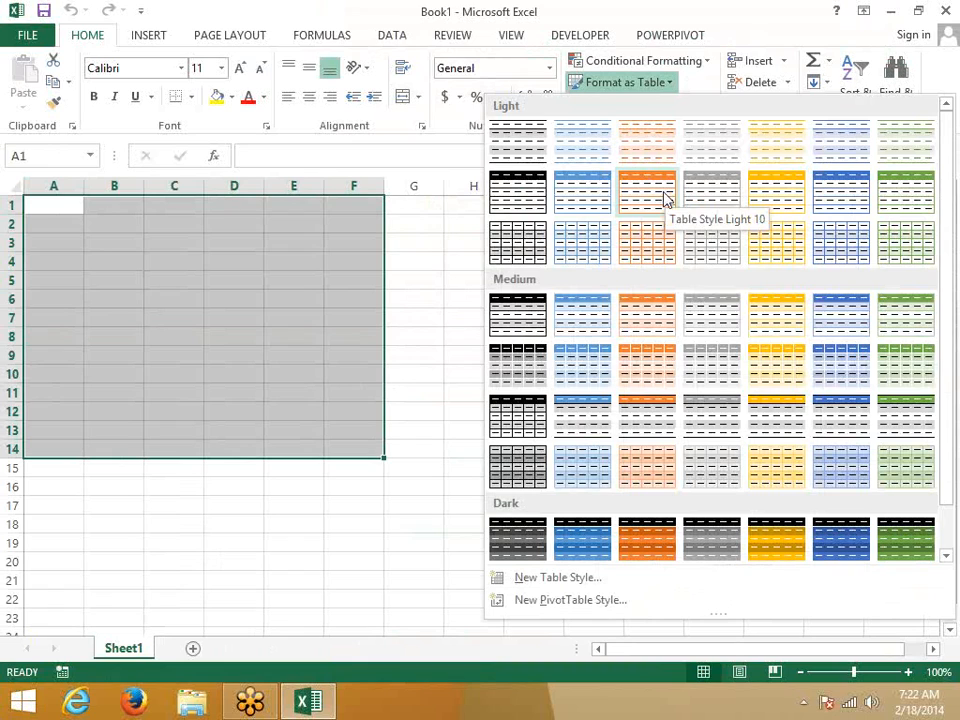
pyautogui.click(375, 409)
# Step: Return to Excel from the Start screen and browse the Cell Styles and table style galleries
pyautogui.press('super')
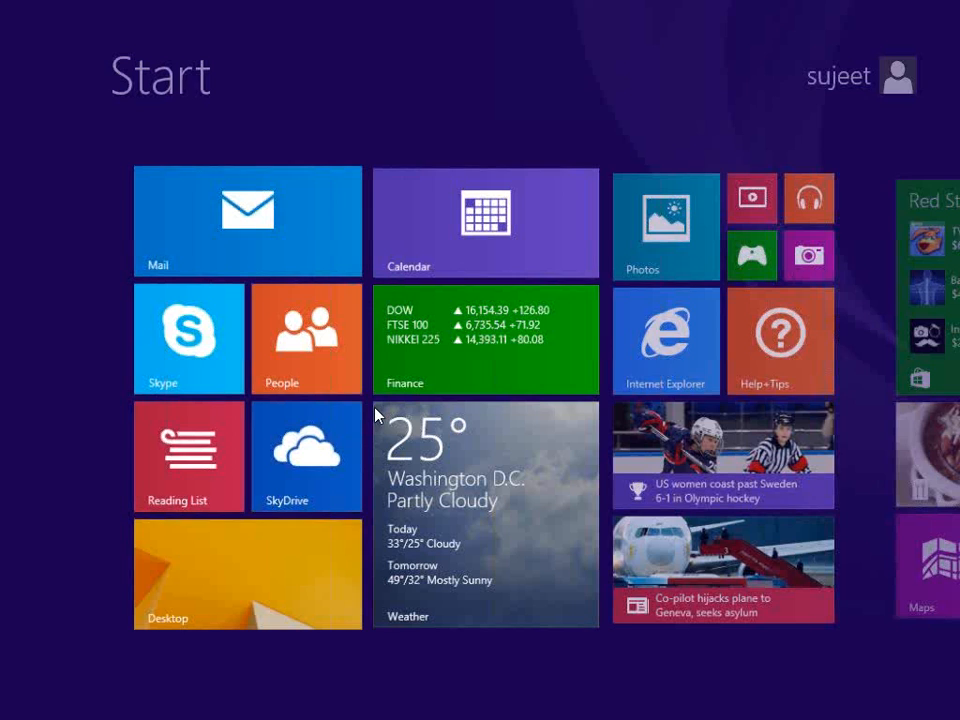
pyautogui.click(270, 566)
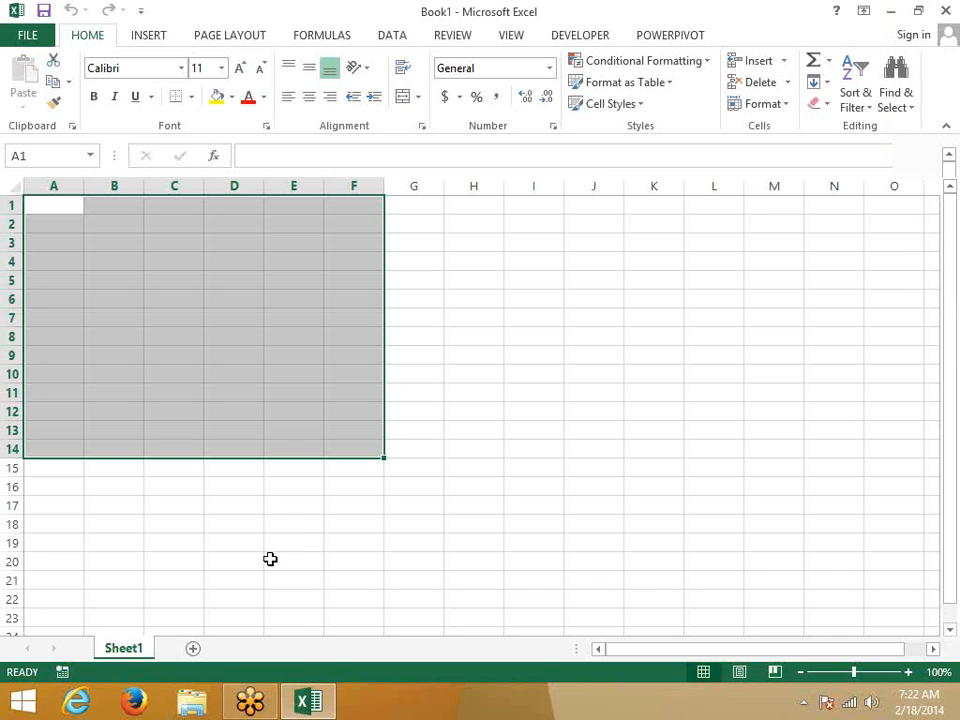
pyautogui.click(630, 104)
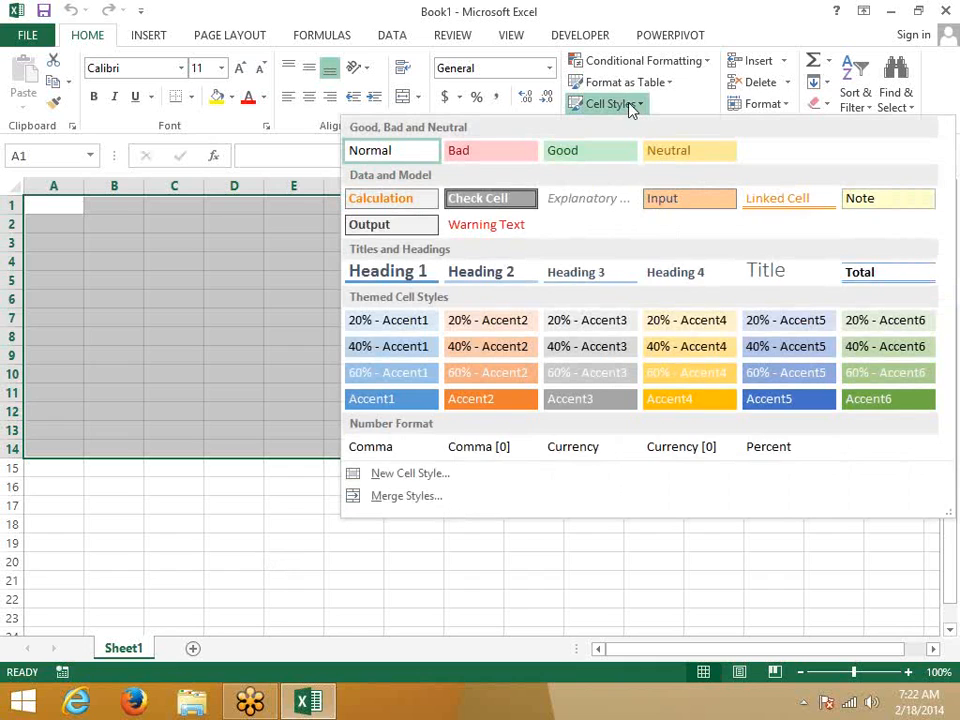
pyautogui.click(632, 84)
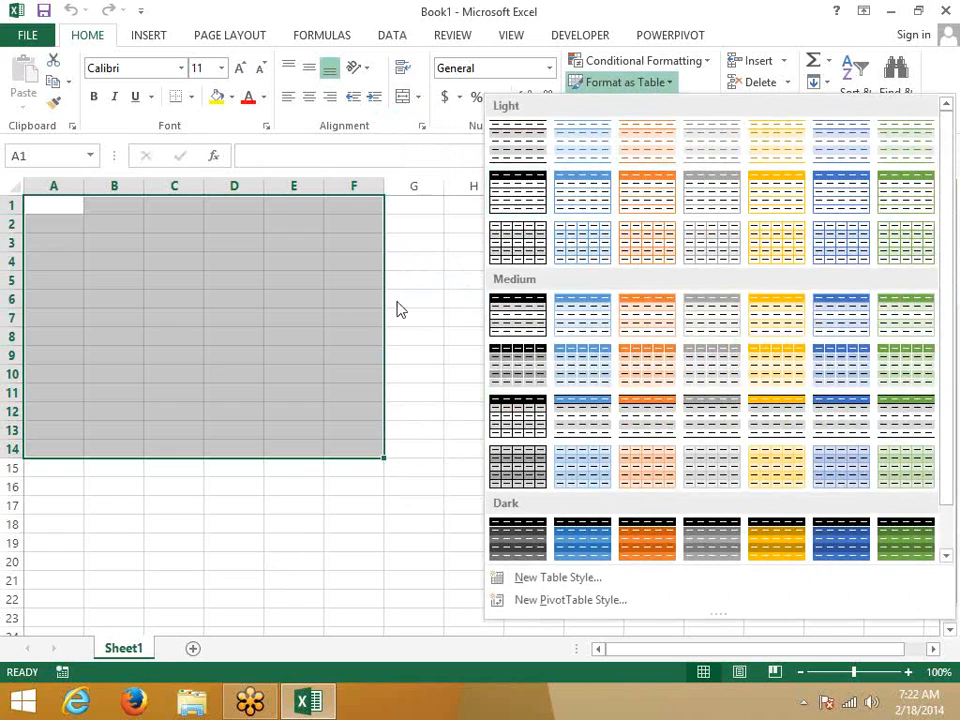
pyautogui.click(341, 285)
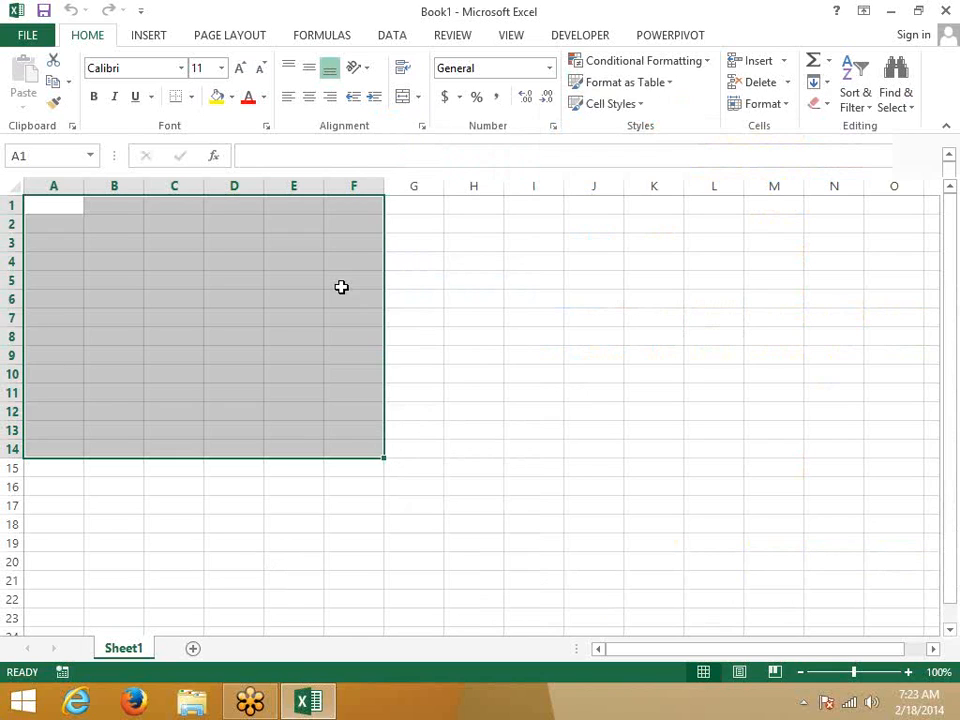
# Step: Glance at the Insert tab, then open the Home Format menu with protection options
pyautogui.click(150, 35)
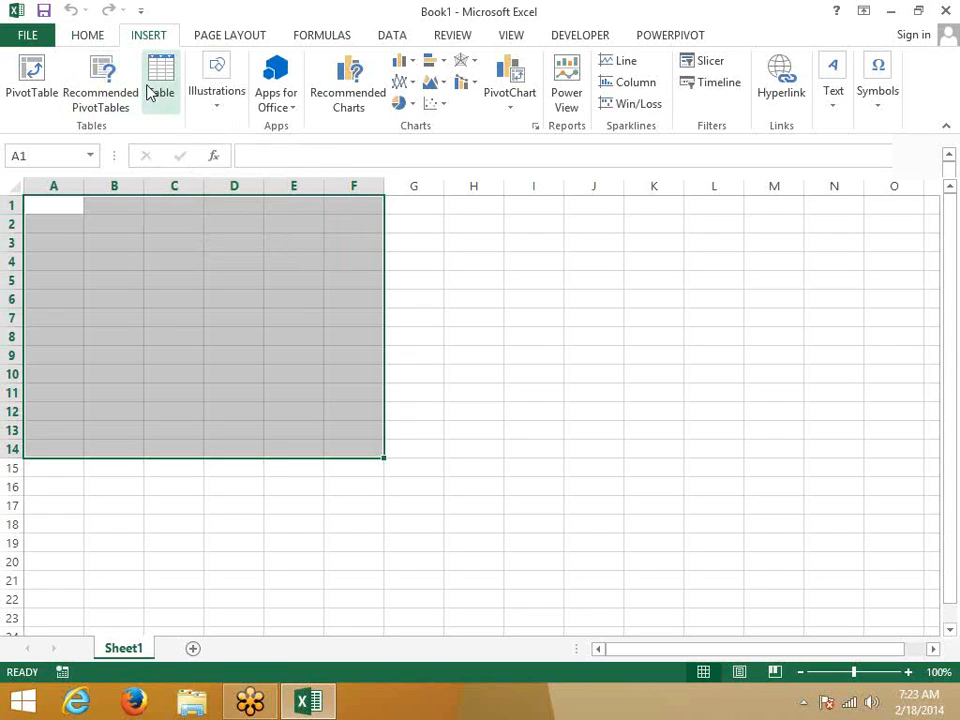
pyautogui.click(100, 38)
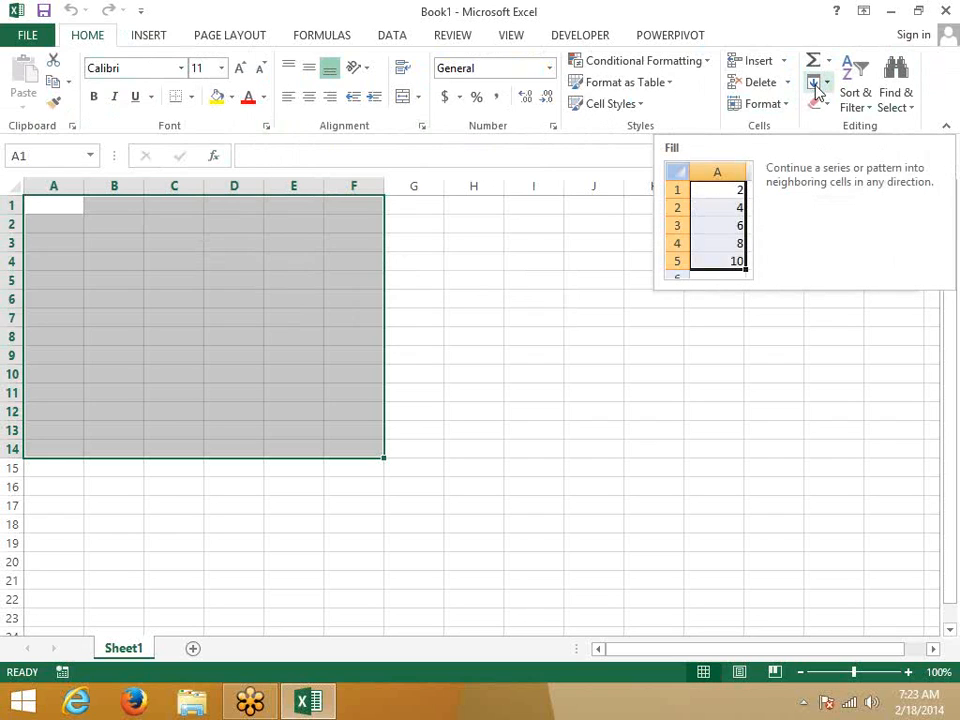
pyautogui.click(787, 105)
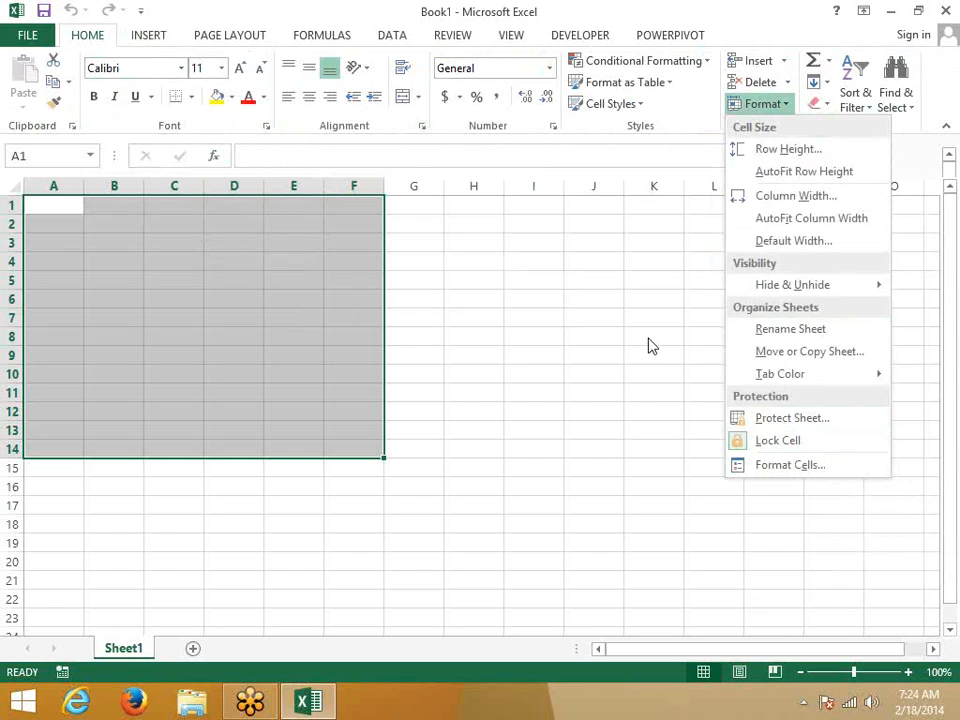
# Step: Dismiss the Format menu after reviewing its items, then select cell C3
pyautogui.press('Escape')
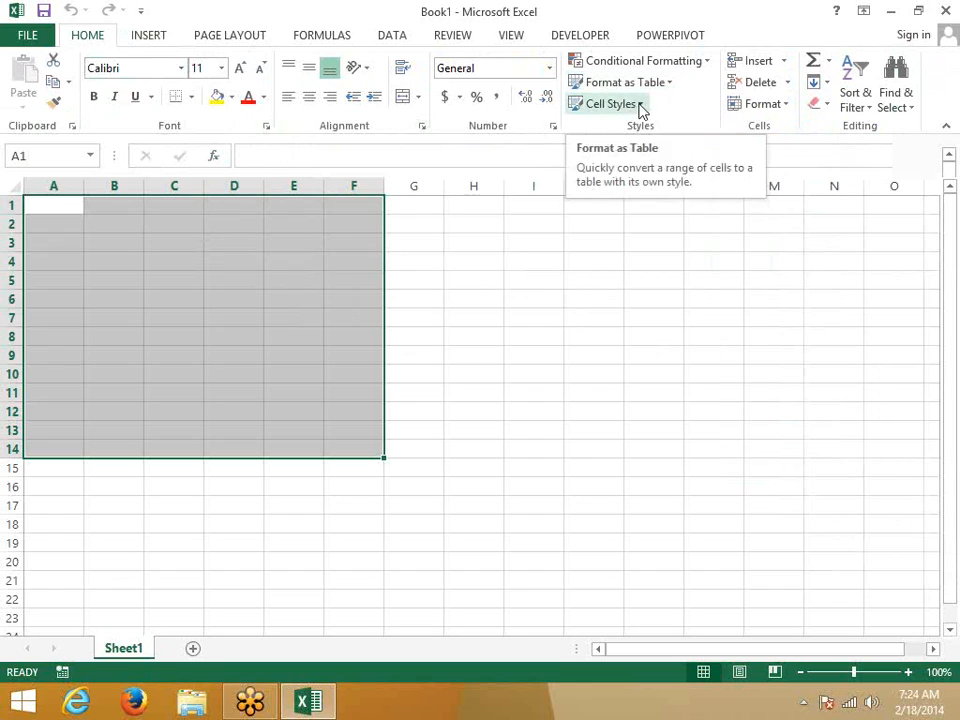
pyautogui.click(783, 108)
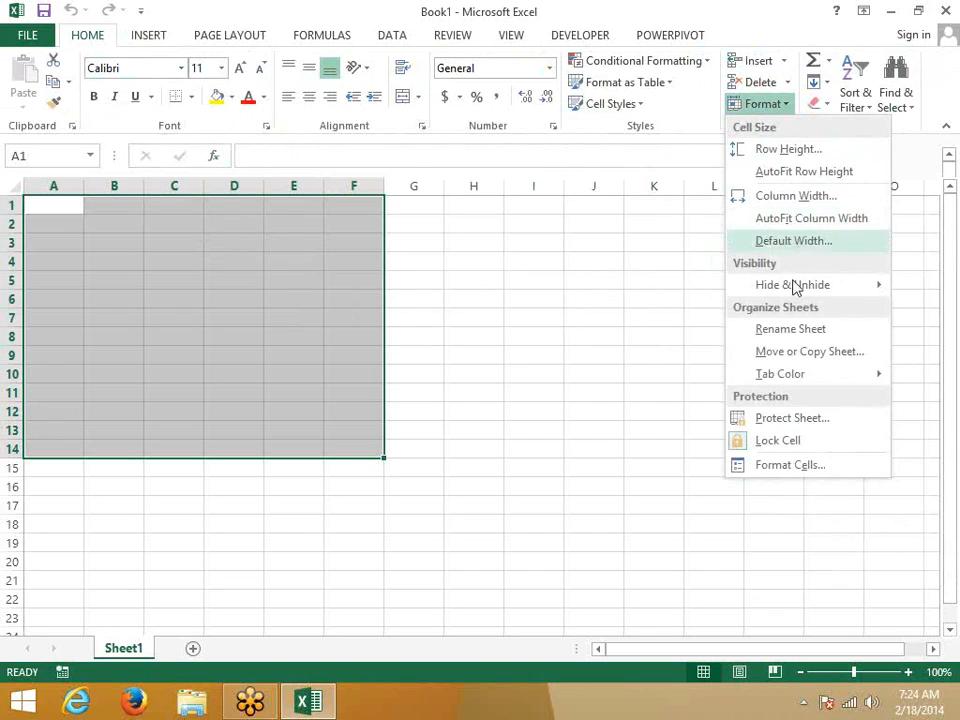
pyautogui.moveTo(794, 300)
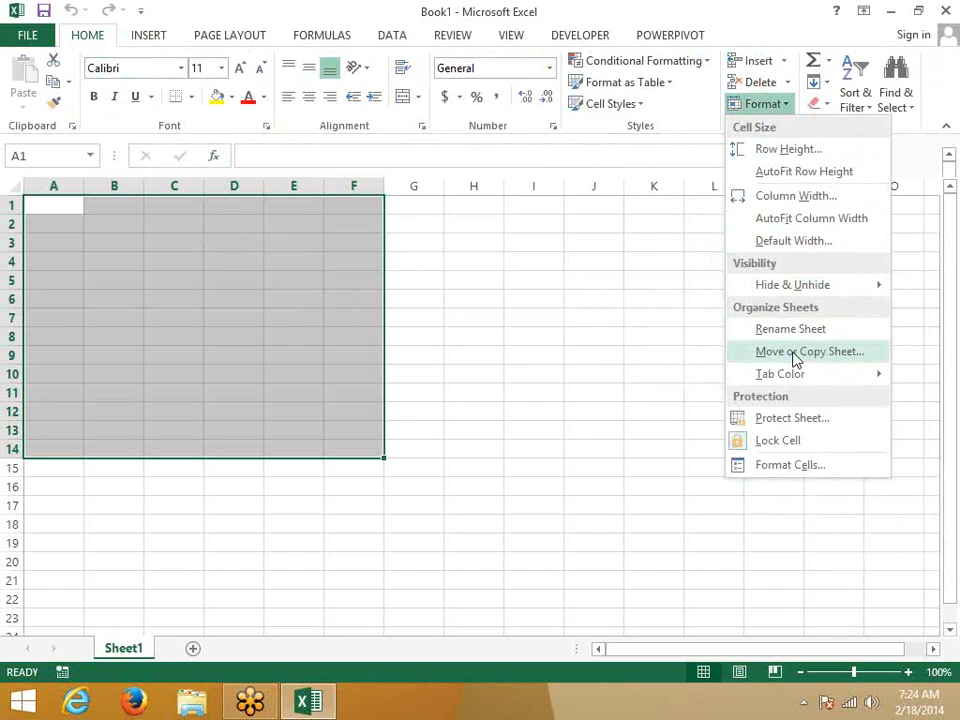
pyautogui.moveTo(793, 377)
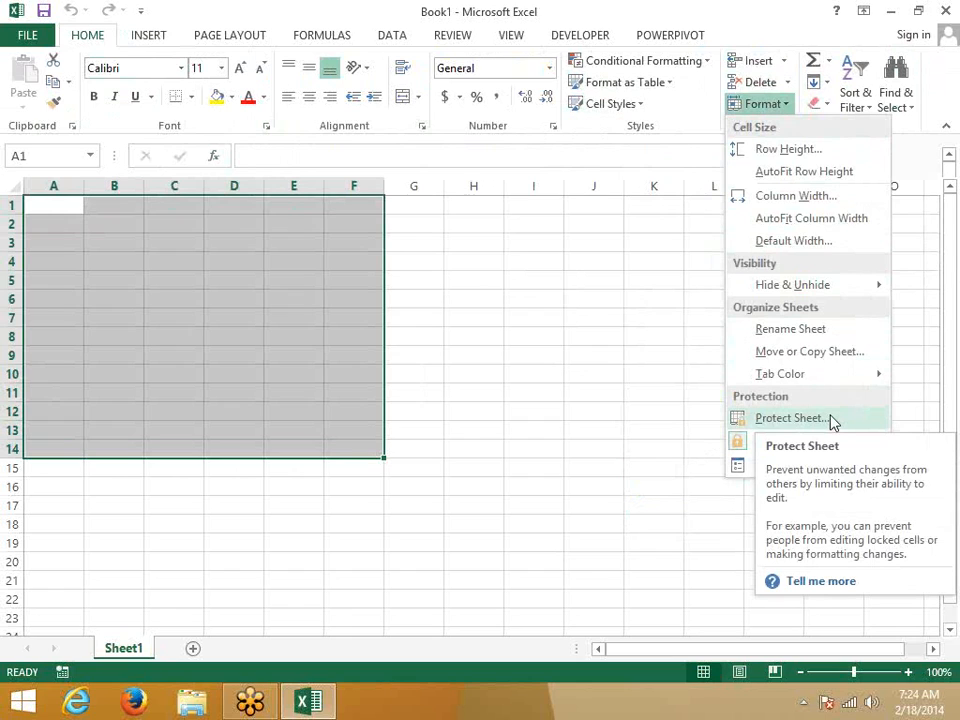
pyautogui.click(556, 311)
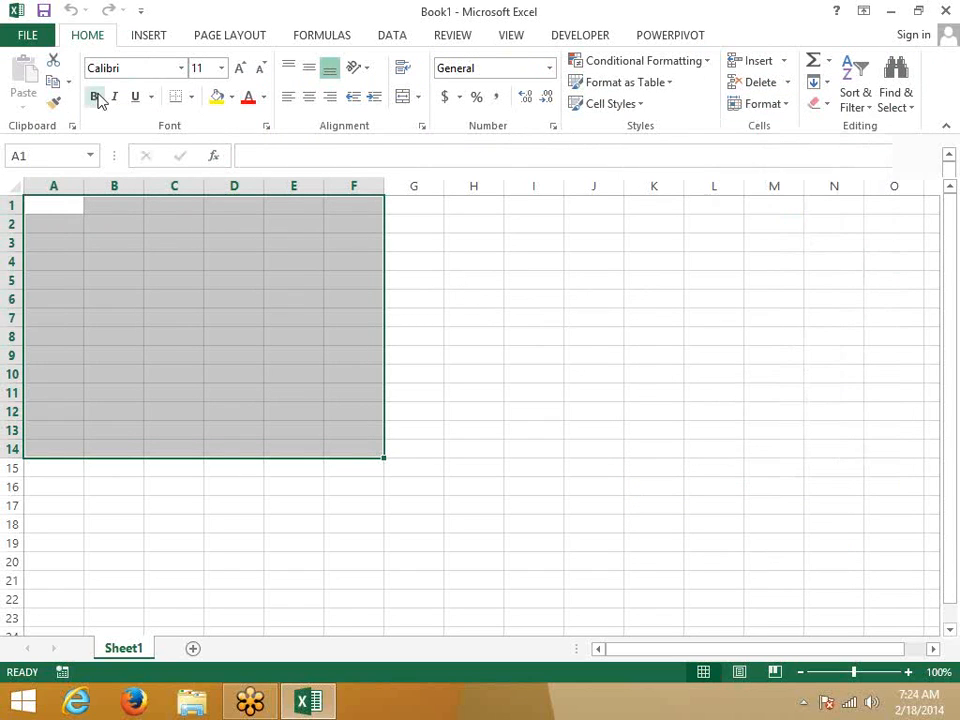
pyautogui.click(174, 243)
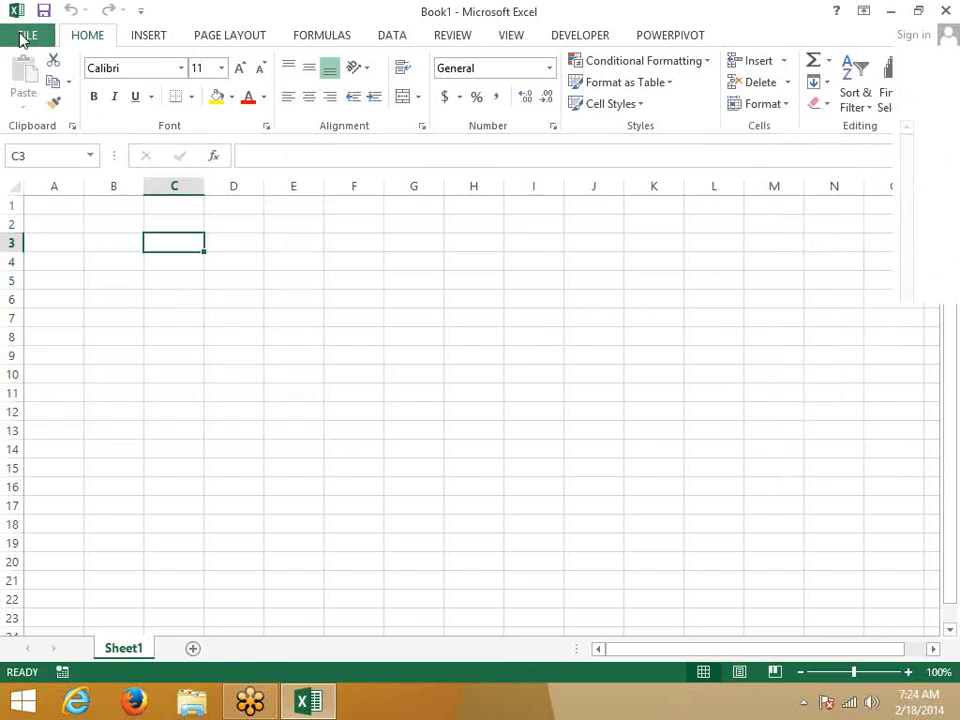
# Step: Open the recent workbook Data, go to Sheet1, select E10 and bring up the Sheet1 tab menu
pyautogui.click(22, 38)
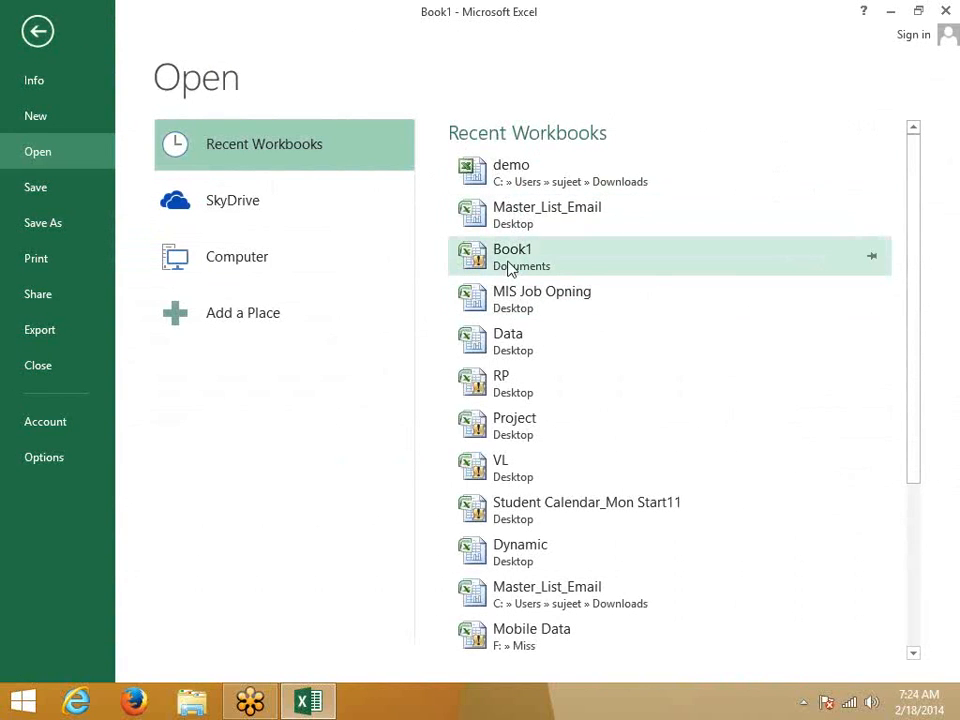
pyautogui.click(512, 350)
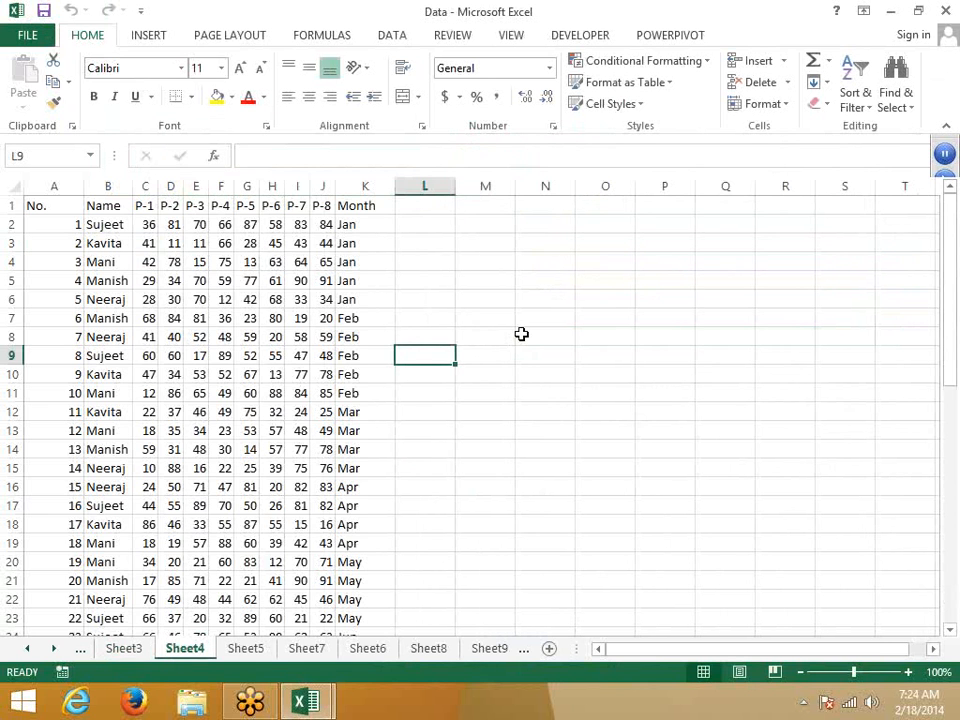
pyautogui.click(133, 648)
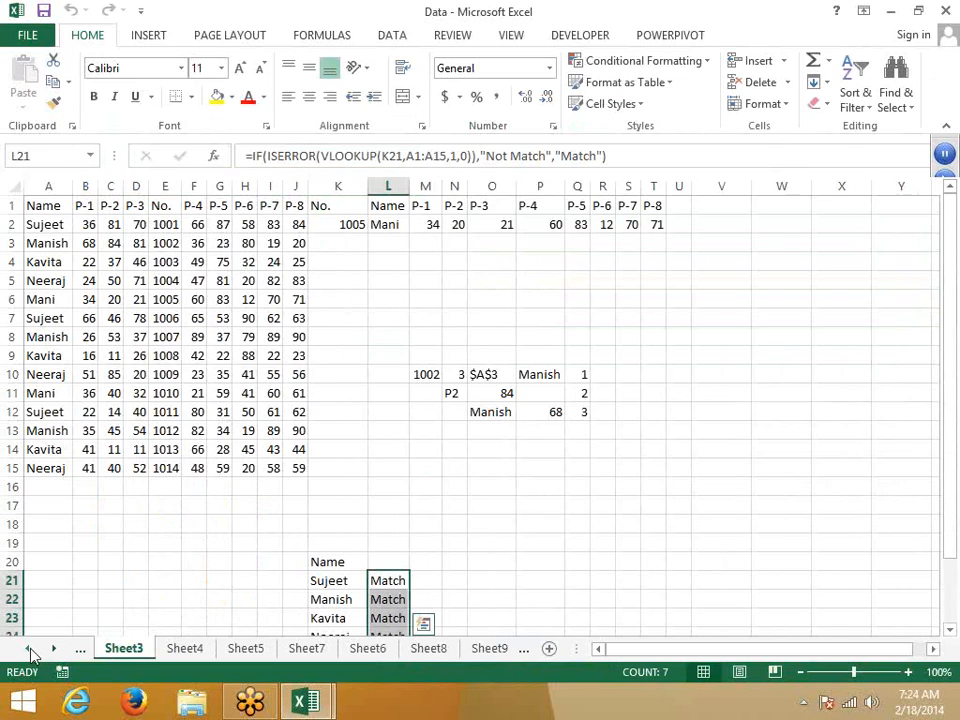
pyautogui.click(30, 650)
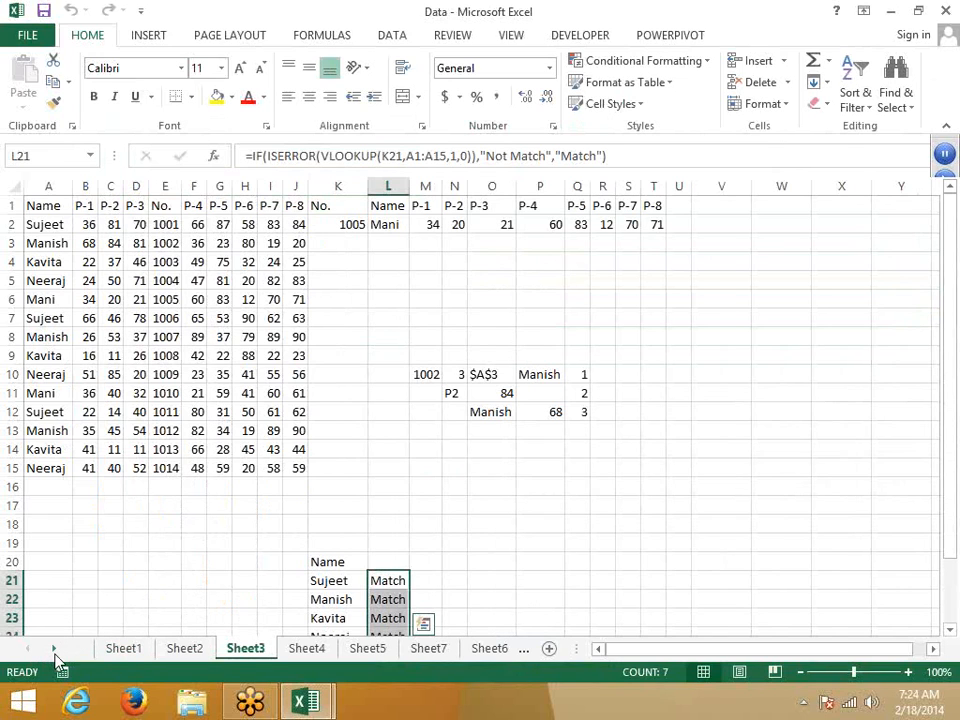
pyautogui.click(119, 650)
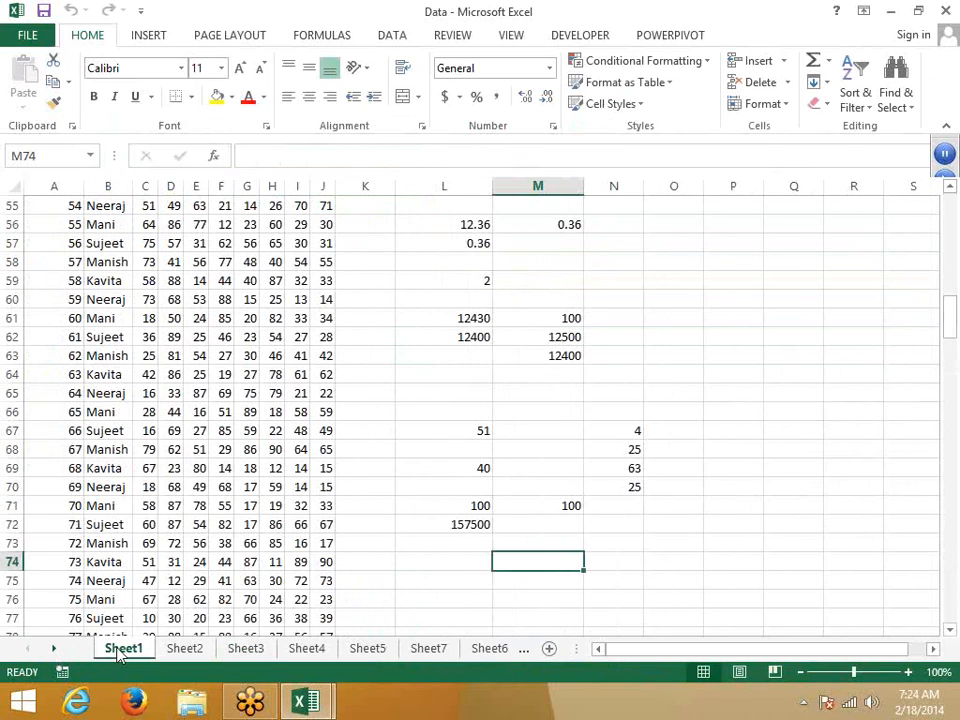
pyautogui.scroll(17, 186, 328)
pyautogui.click(188, 326)
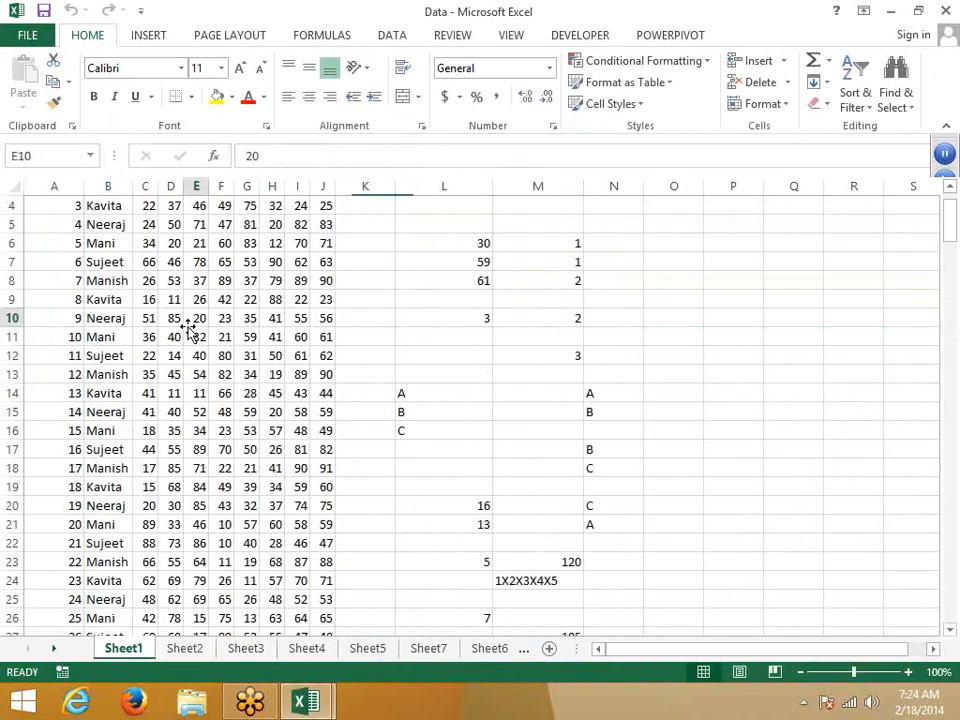
pyautogui.rightClick(122, 650)
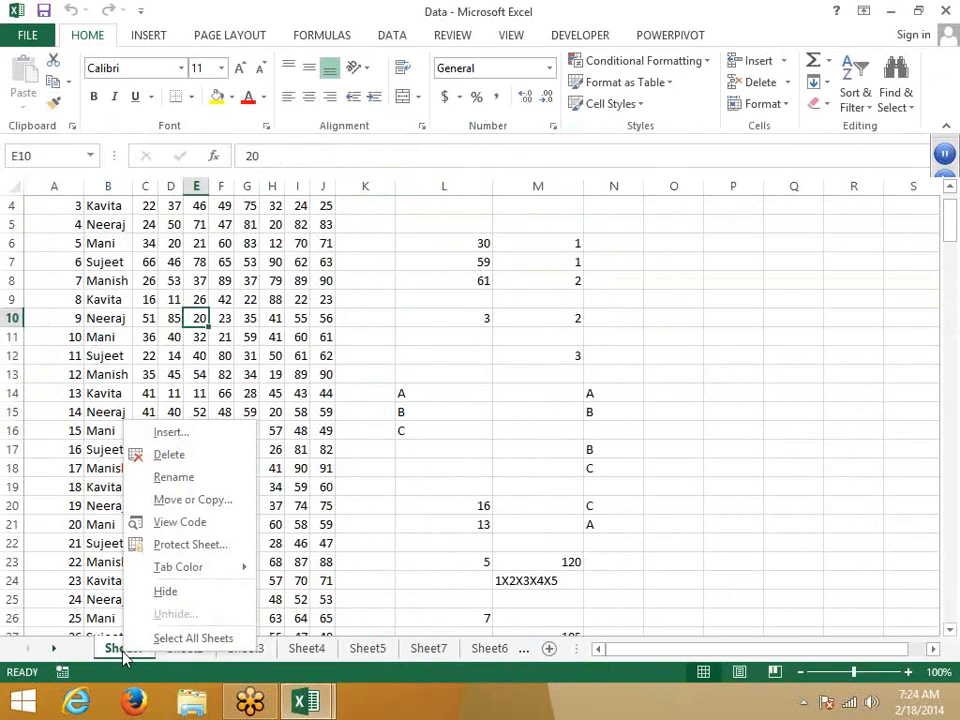
# Step: Protect Sheet1 with a password, re-entering it to confirm
pyautogui.click(187, 546)
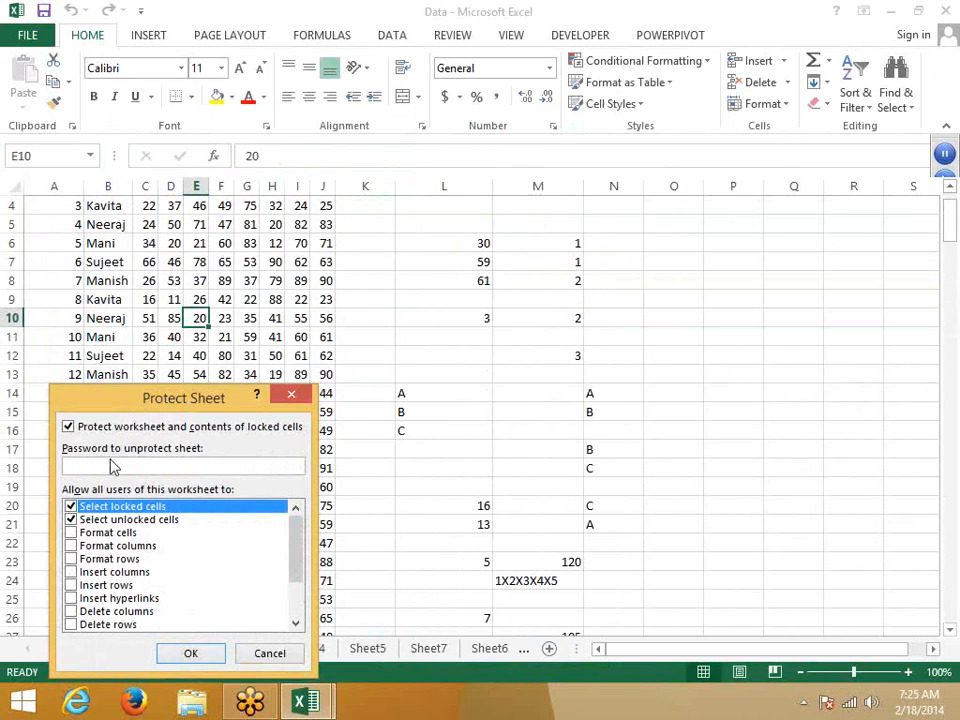
pyautogui.write('1')
pyautogui.click(190, 655)
pyautogui.write('1')
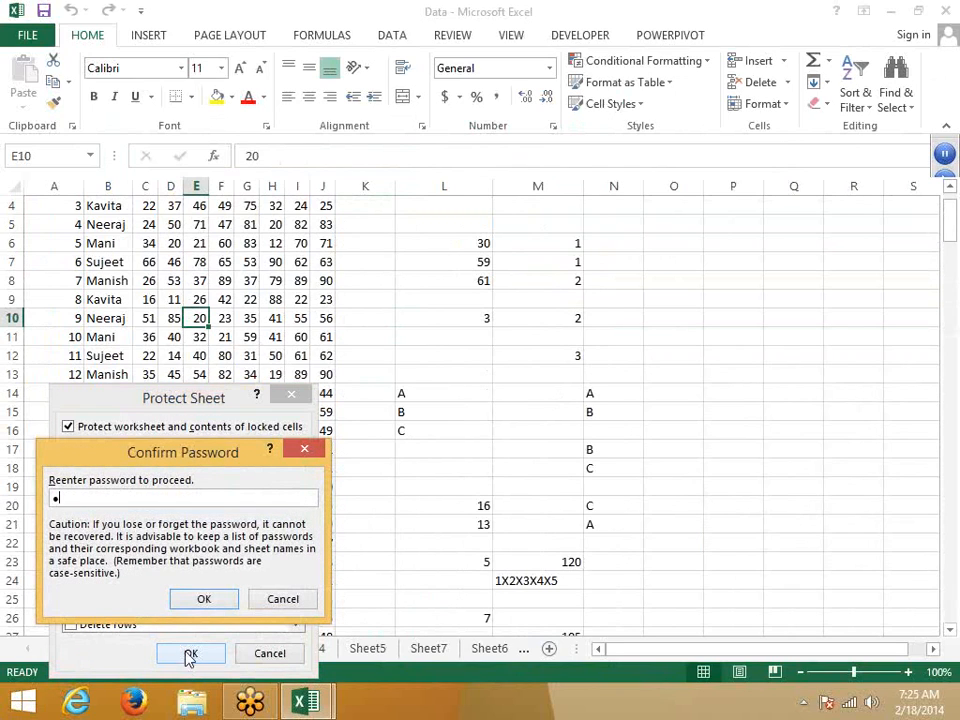
pyautogui.click(195, 598)
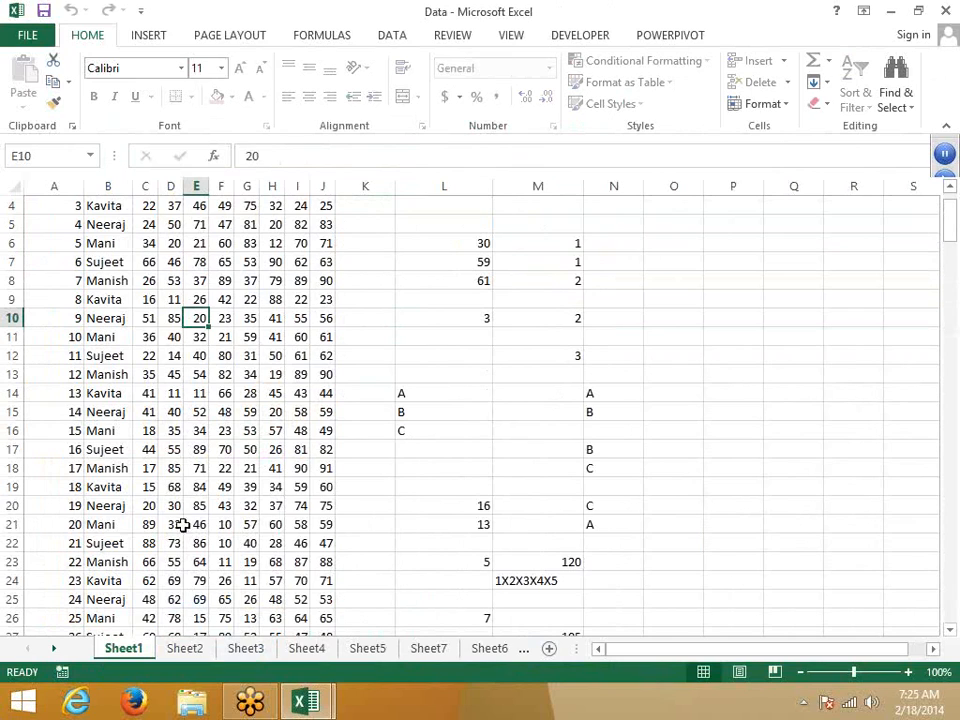
# Step: Try editing cell D16 on the protected sheet and dismiss the warning
pyautogui.doubleClick(171, 427)
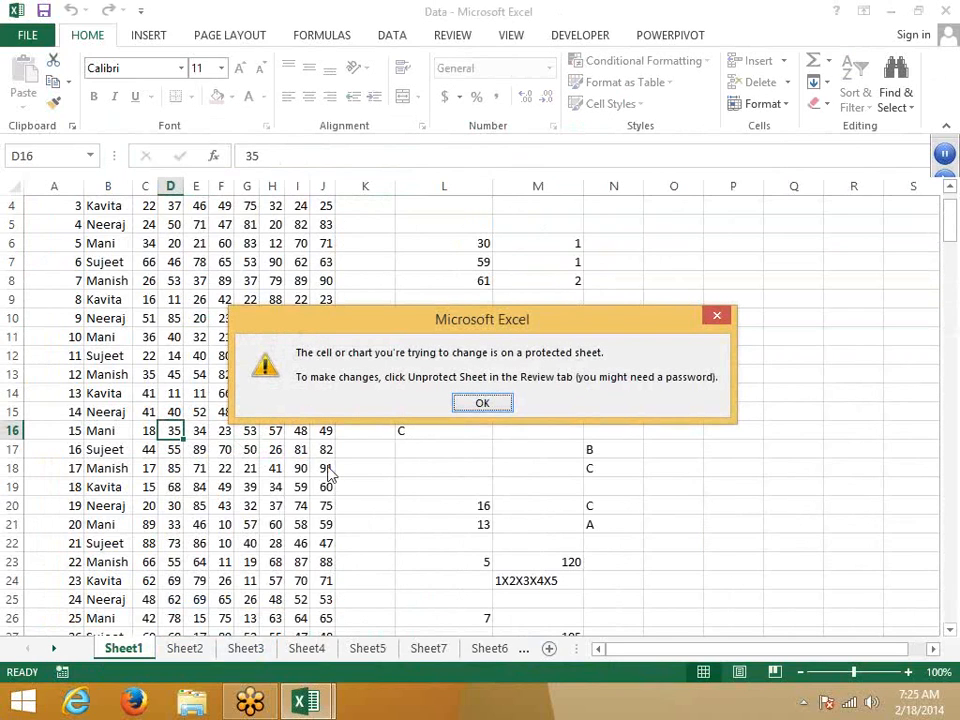
pyautogui.click(474, 403)
pyautogui.scroll(1, 386, 476)
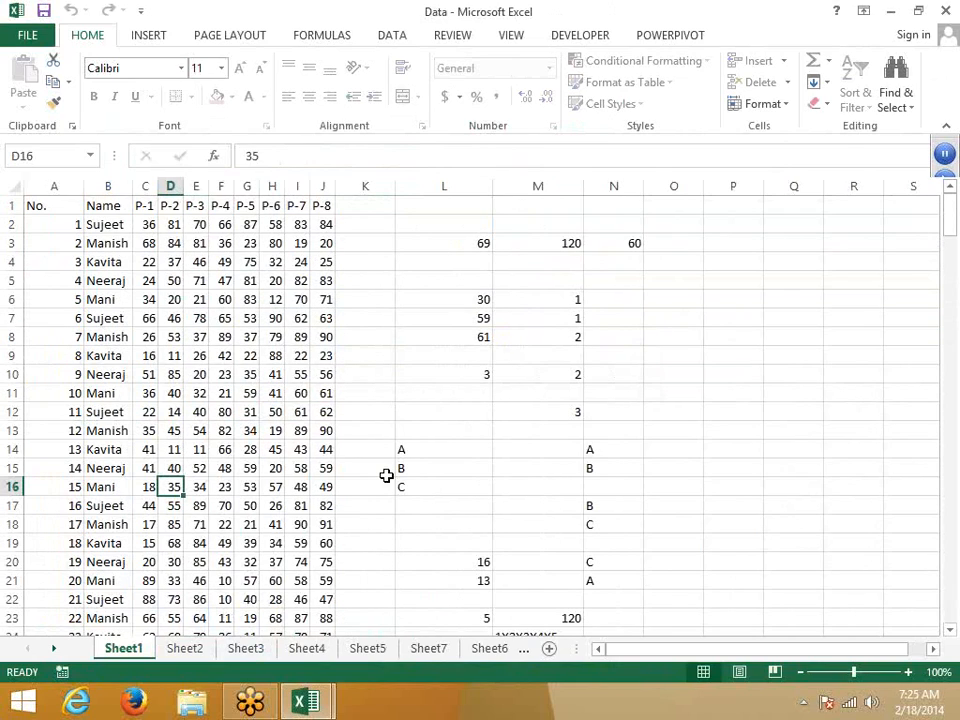
# Step: Unprotect Sheet1 by entering its password
pyautogui.rightClick(125, 651)
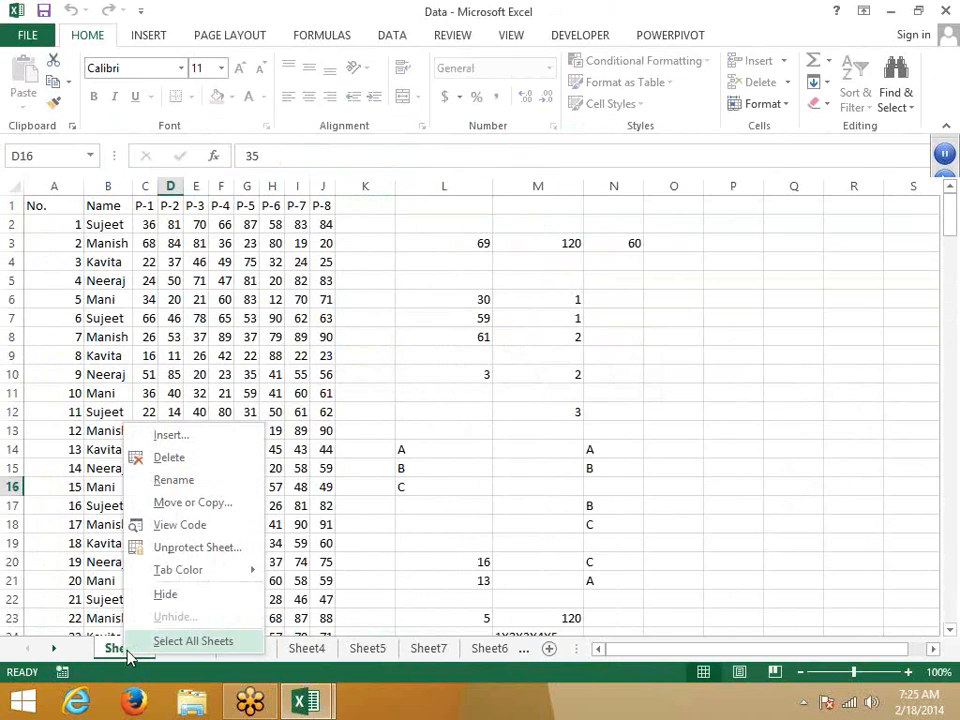
pyautogui.click(168, 550)
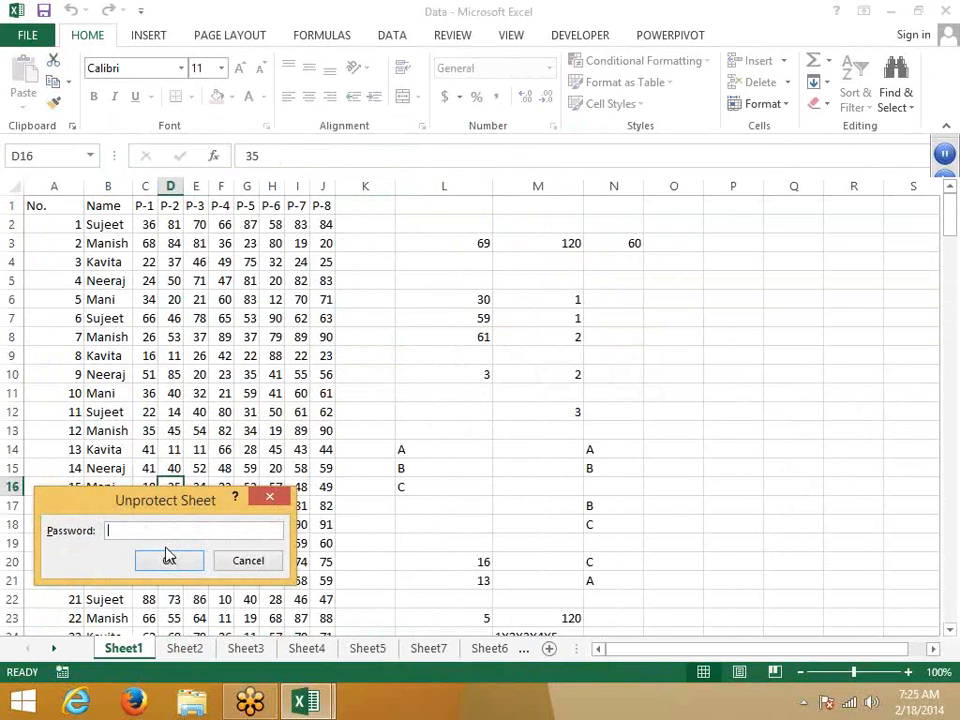
pyautogui.write('1')
pyautogui.click(168, 564)
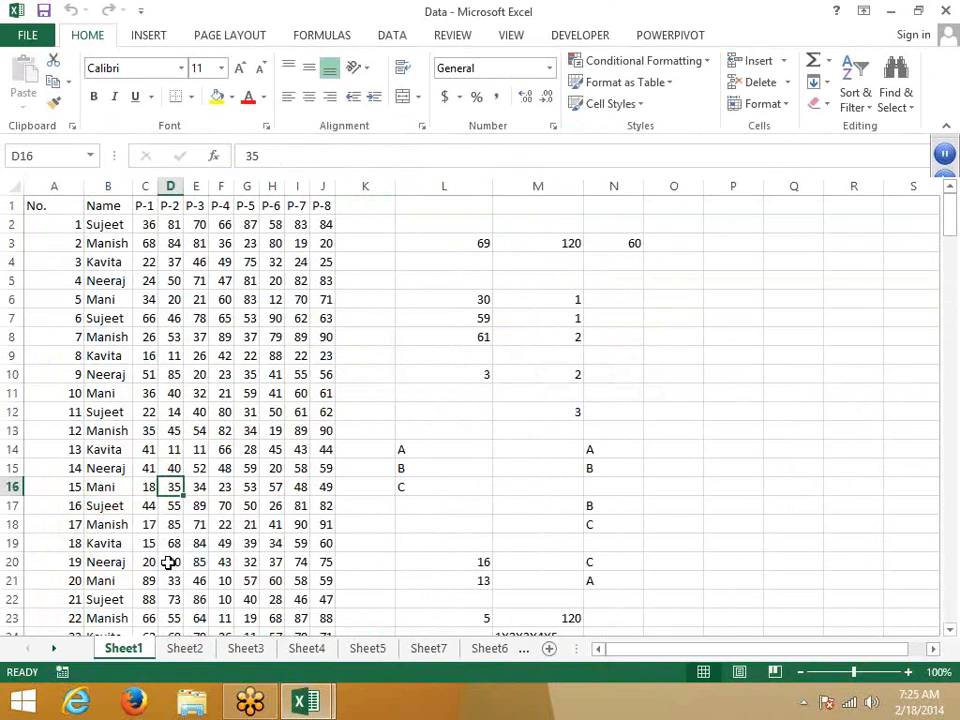
# Step: Protect Sheet1 without a password, disallowing selection of both locked and unlocked cells
pyautogui.rightClick(140, 651)
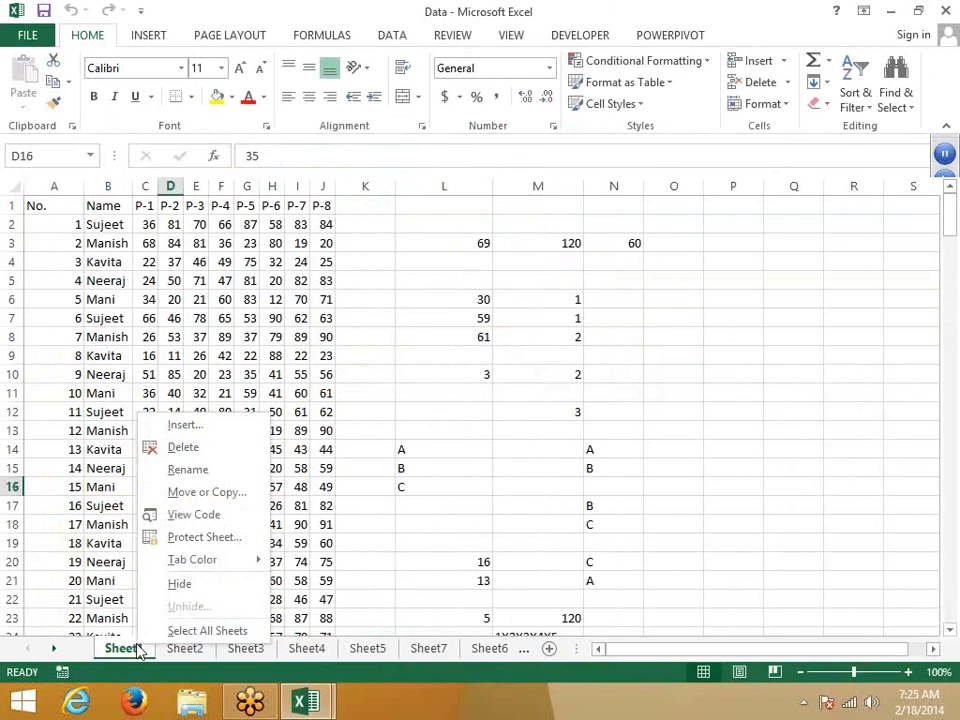
pyautogui.click(204, 547)
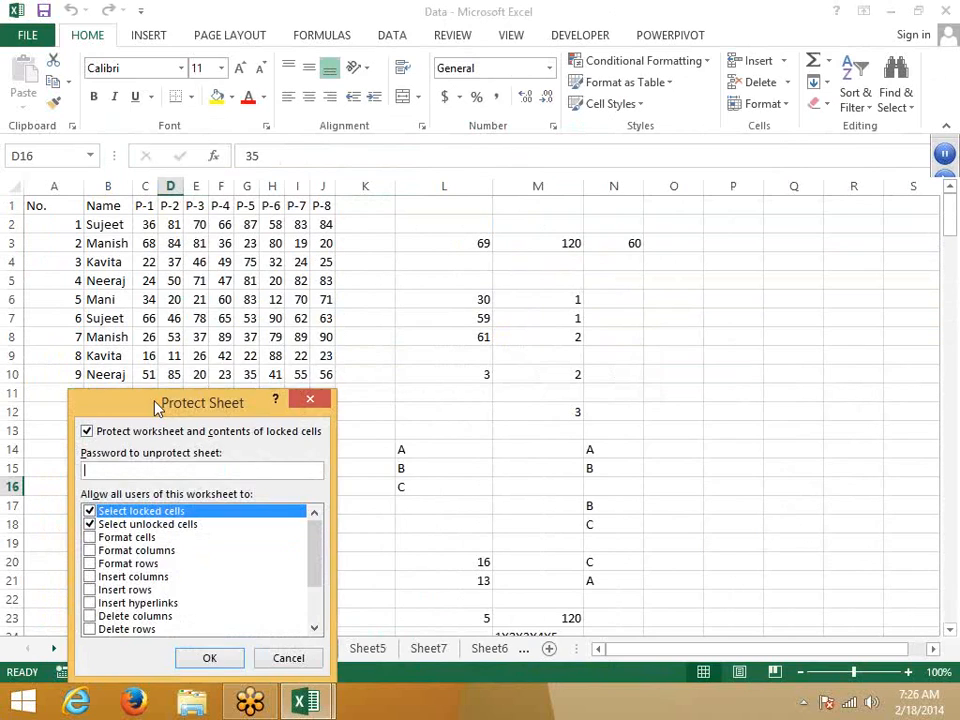
pyautogui.moveTo(156, 401); pyautogui.dragTo(246, 308)
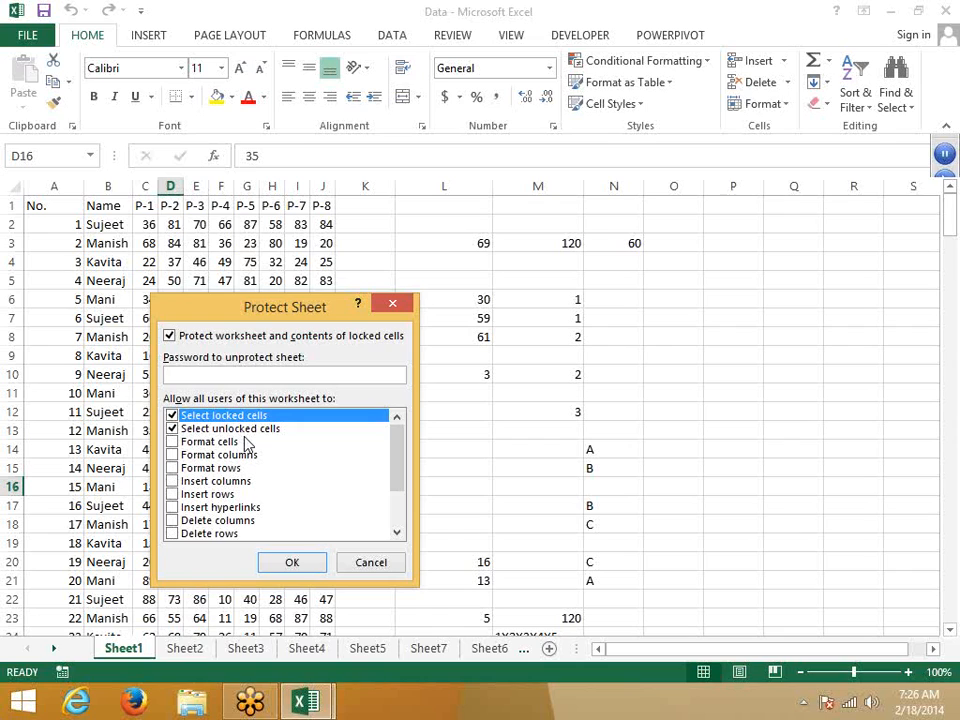
pyautogui.click(172, 415)
pyautogui.click(172, 428)
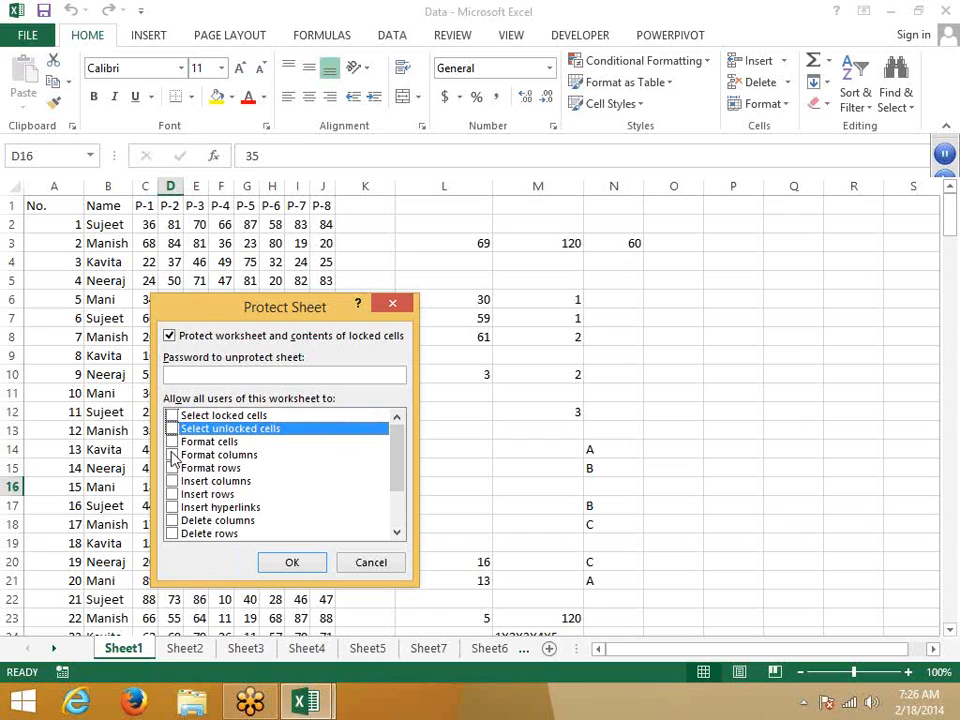
pyautogui.click(172, 415)
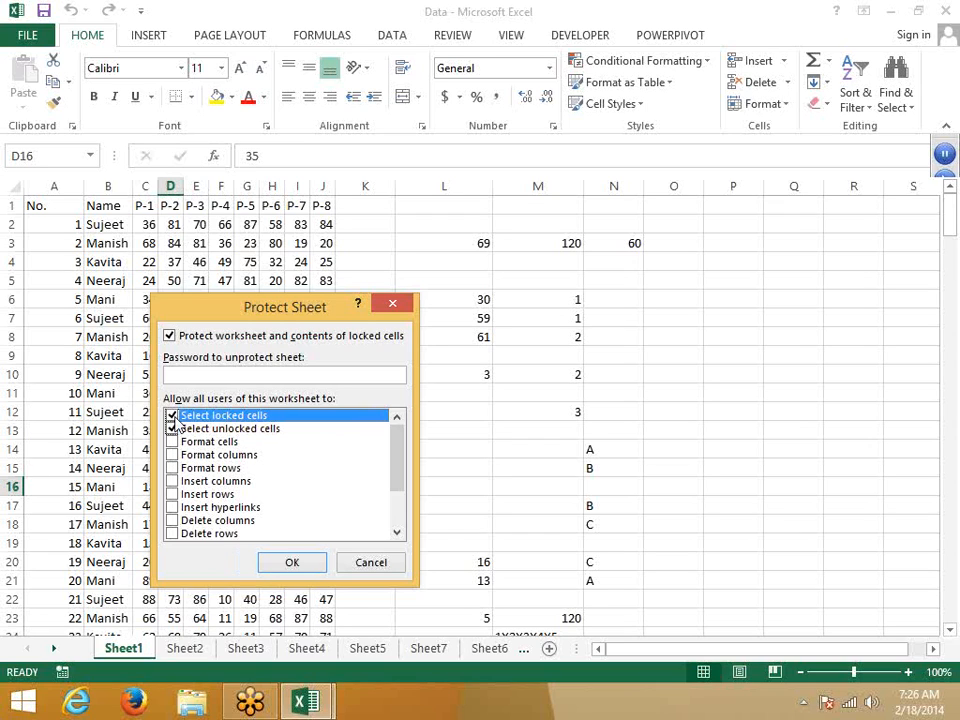
pyautogui.click(172, 415)
pyautogui.click(172, 428)
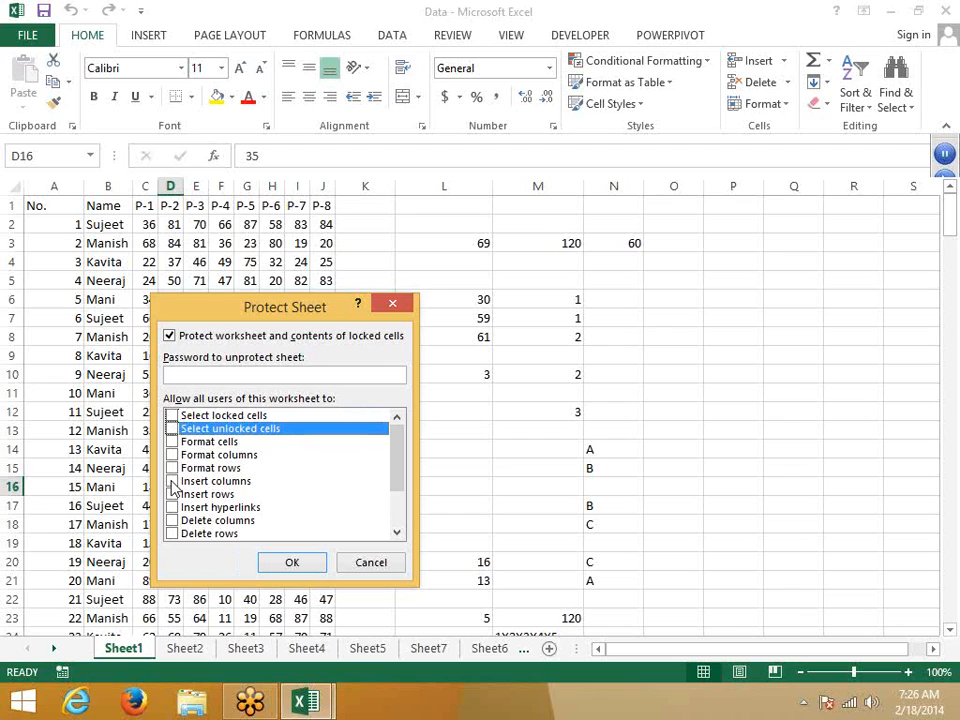
pyautogui.click(294, 568)
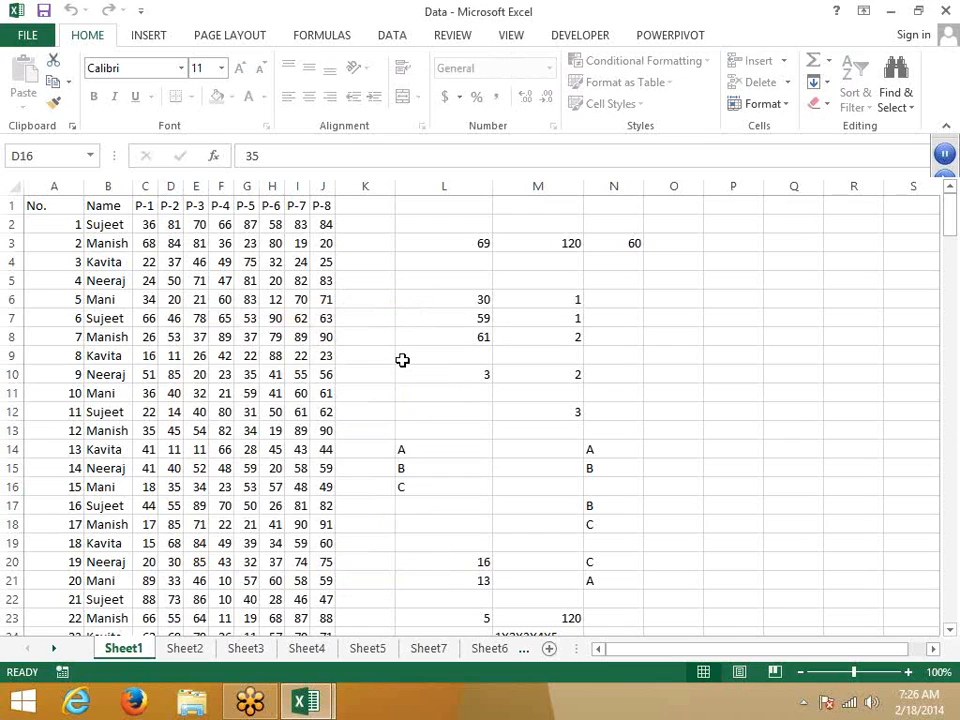
# Step: Scroll the protected Sheet1 down and back up, then move to Sheet2
pyautogui.scroll(-17, 402, 360)
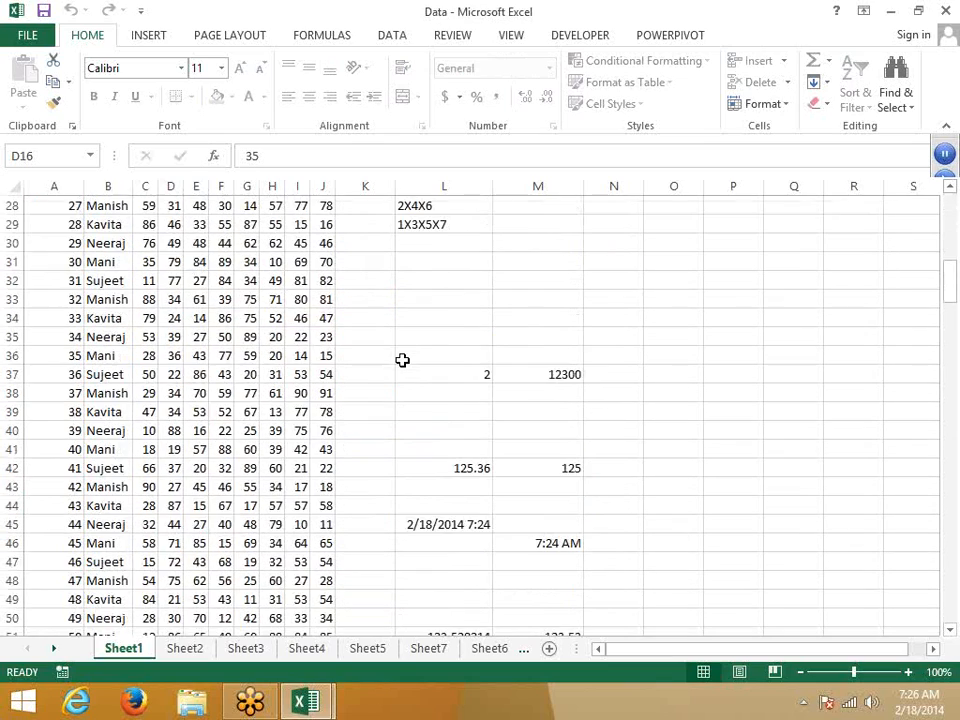
pyautogui.scroll(17, 402, 360)
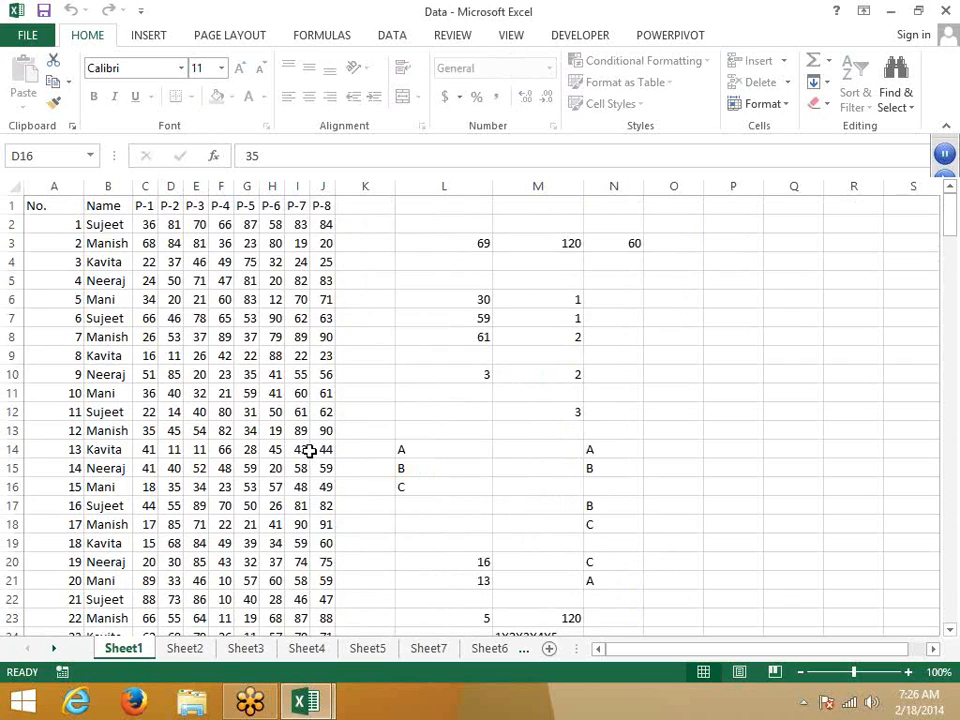
pyautogui.click(206, 657)
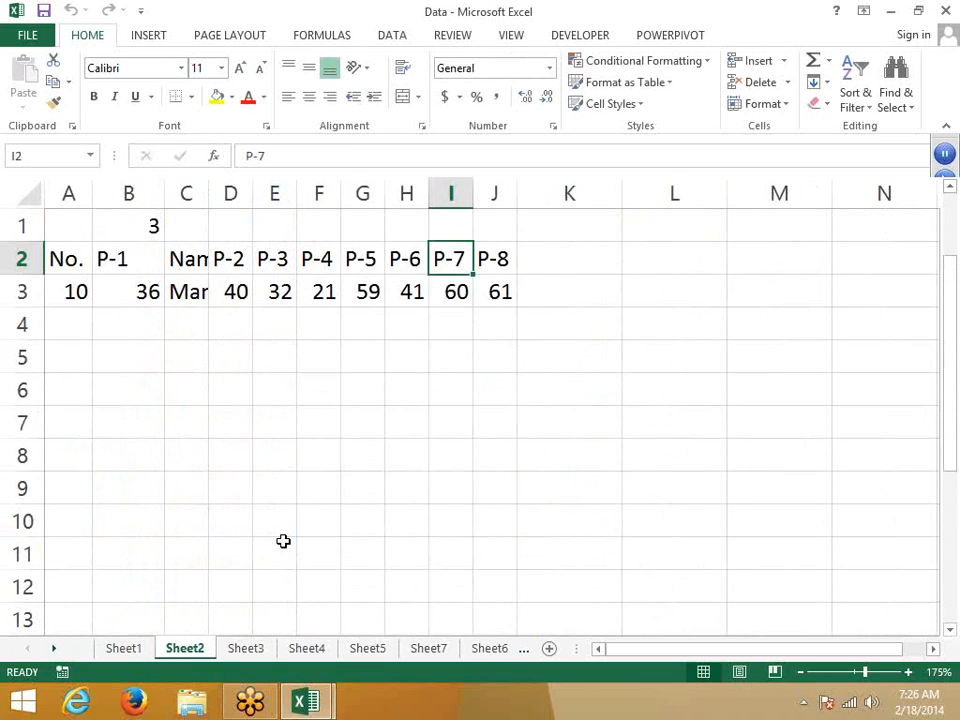
# Step: Fill cells K2:L8 on Sheet2 with yellow
pyautogui.click(536, 261)
pyautogui.keyDown('shift'); pyautogui.click(675, 443); pyautogui.keyUp('shift')
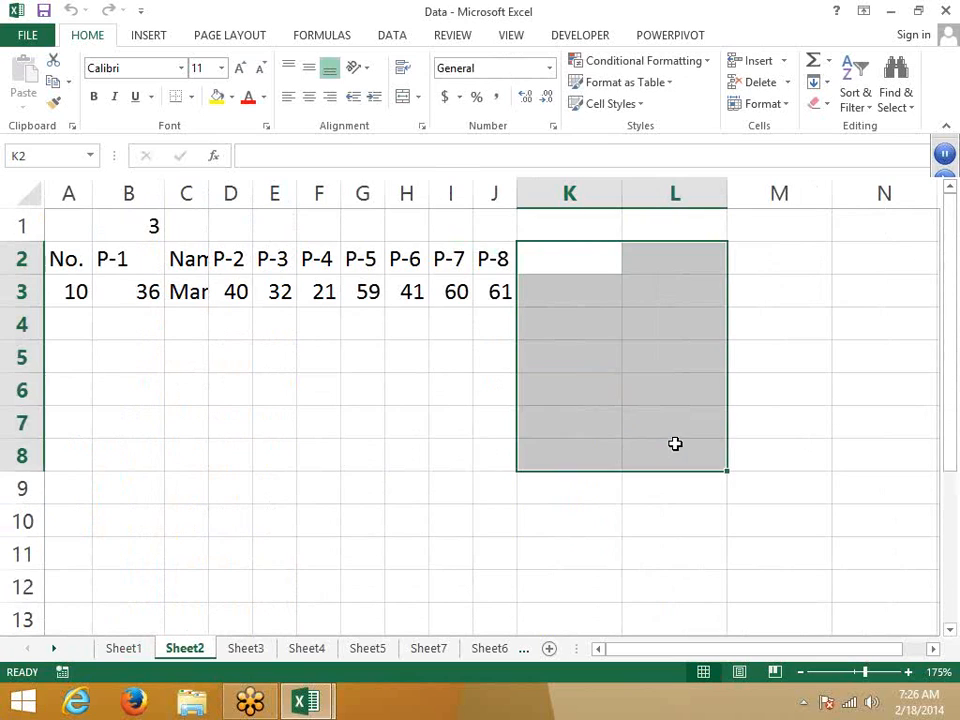
pyautogui.click(217, 98)
pyautogui.click(287, 483)
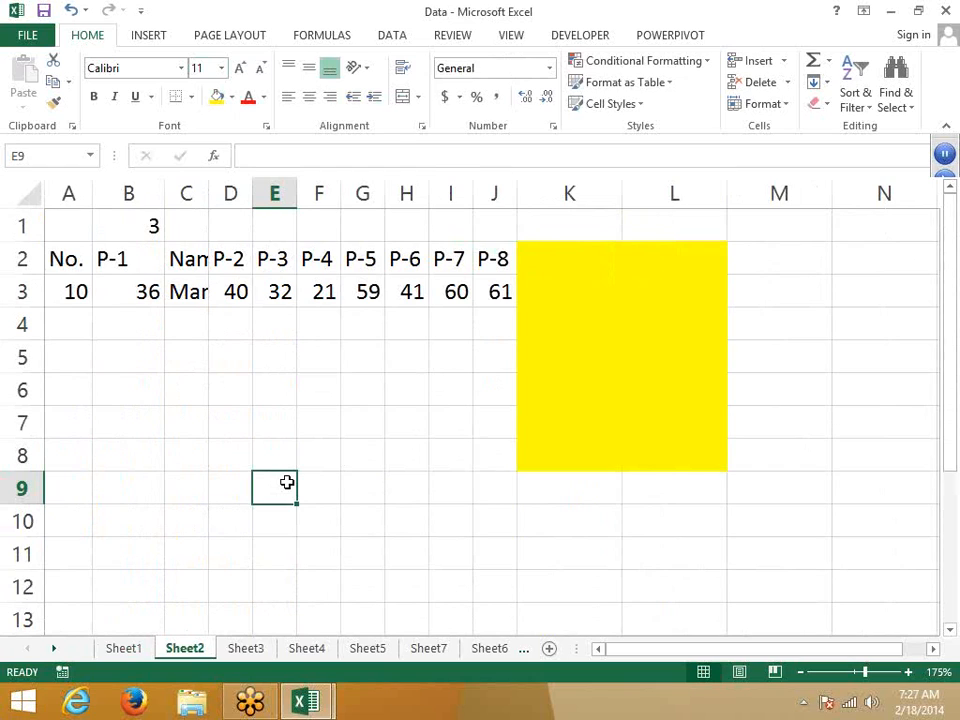
# Step: Select cells C5, C4, B5, D7, F7 and K3 in turn to check the sheet
pyautogui.click(178, 350)
pyautogui.click(186, 326)
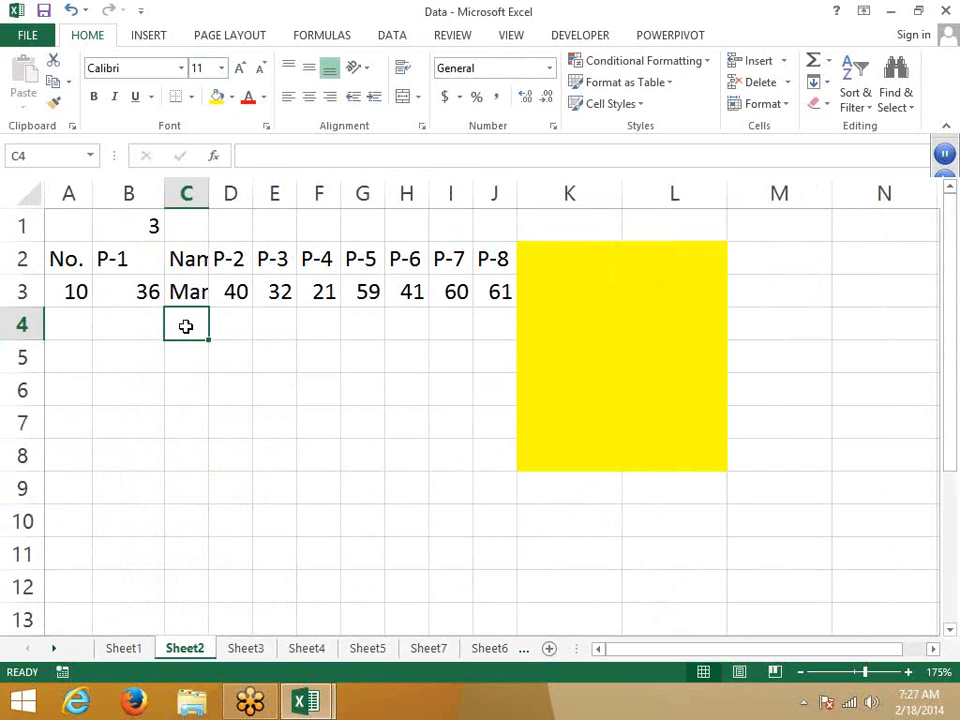
pyautogui.click(124, 354)
pyautogui.click(249, 418)
pyautogui.click(317, 418)
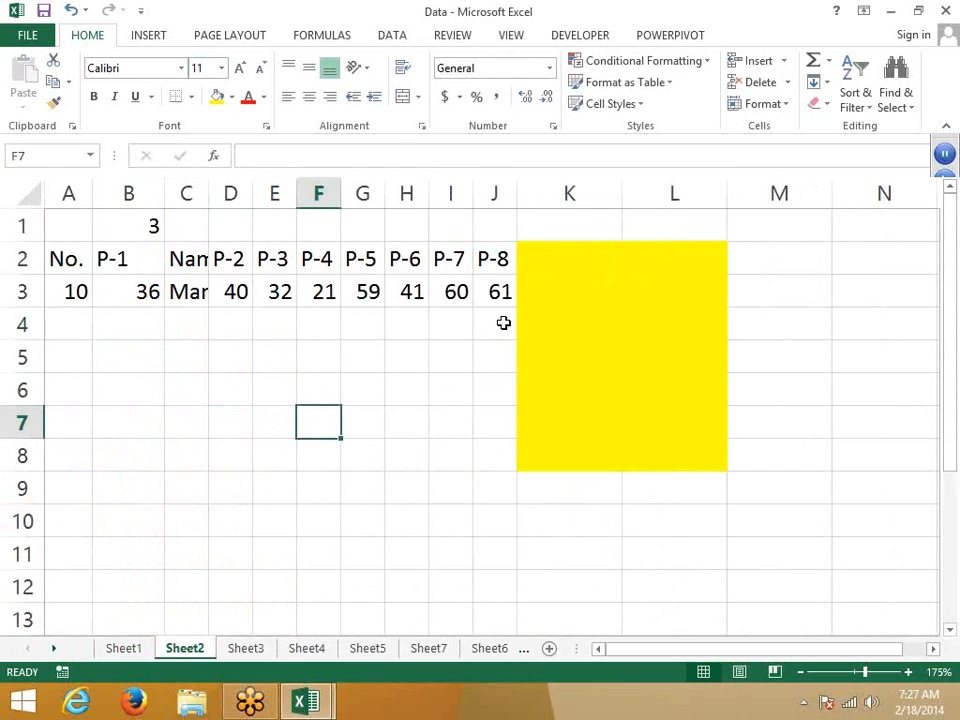
pyautogui.click(565, 310)
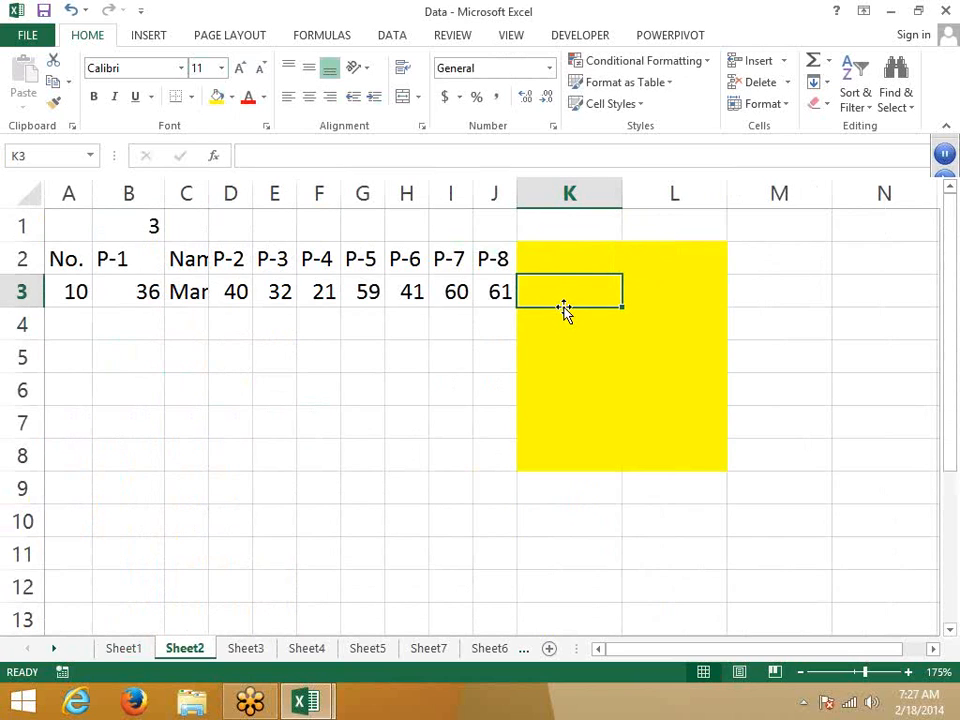
# Step: Unprotect Sheet1, cancel the Protect Sheet dialog, and return to Sheet2
pyautogui.rightClick(138, 655)
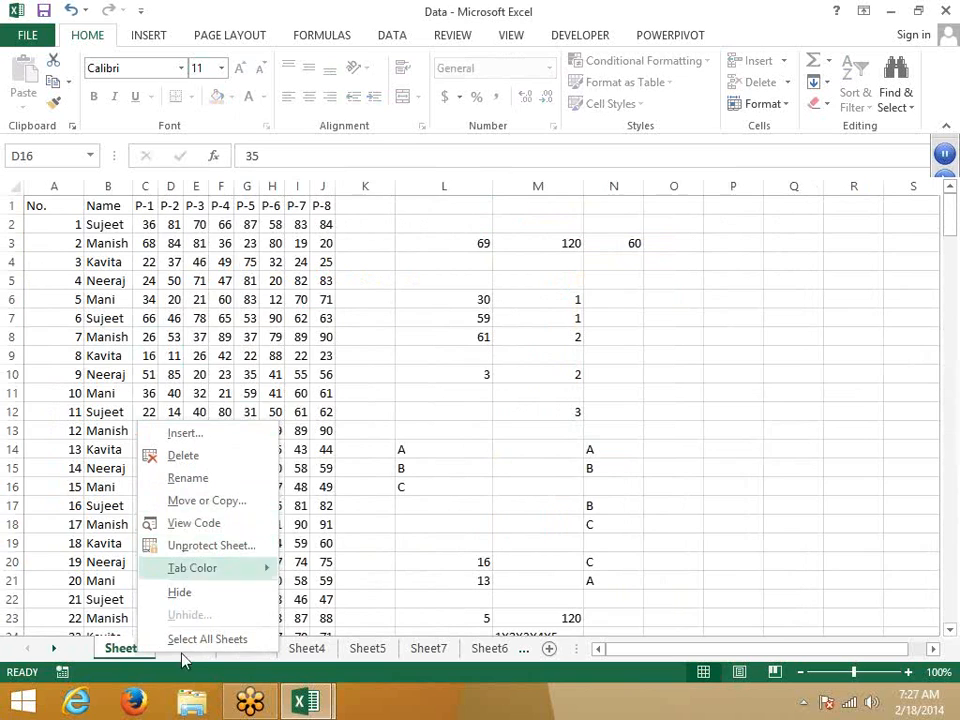
pyautogui.click(136, 648)
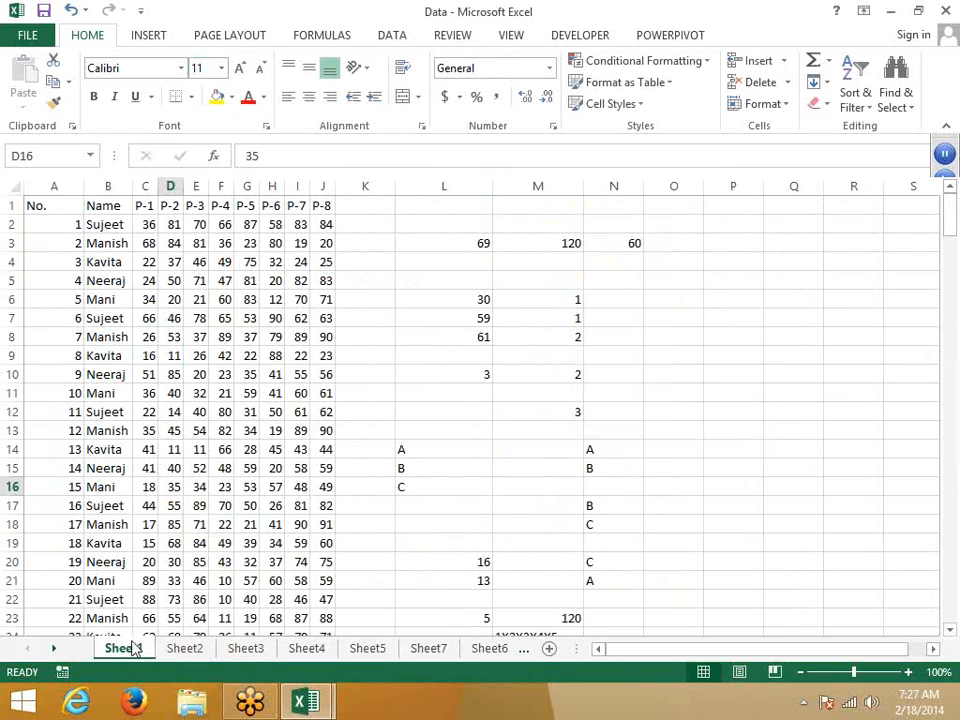
pyautogui.rightClick(134, 648)
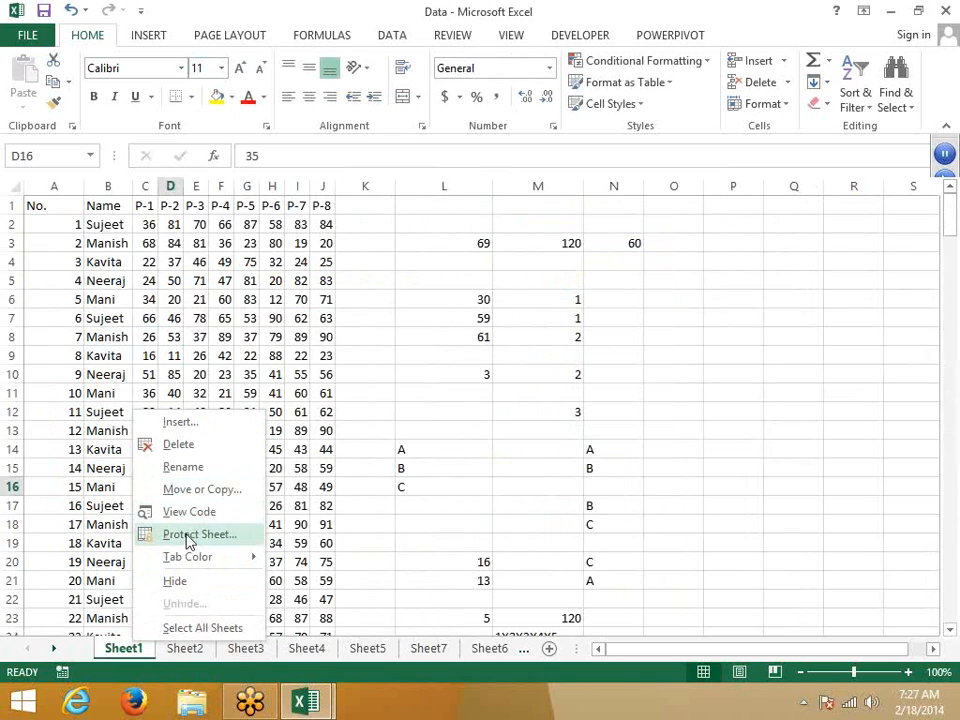
pyautogui.click(189, 536)
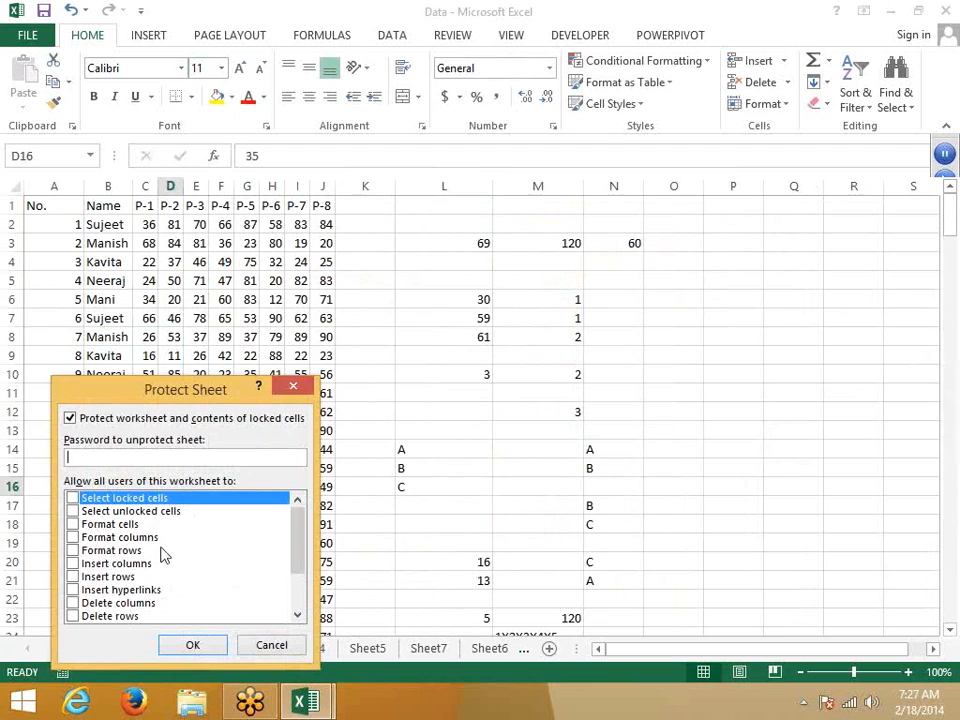
pyautogui.click(257, 645)
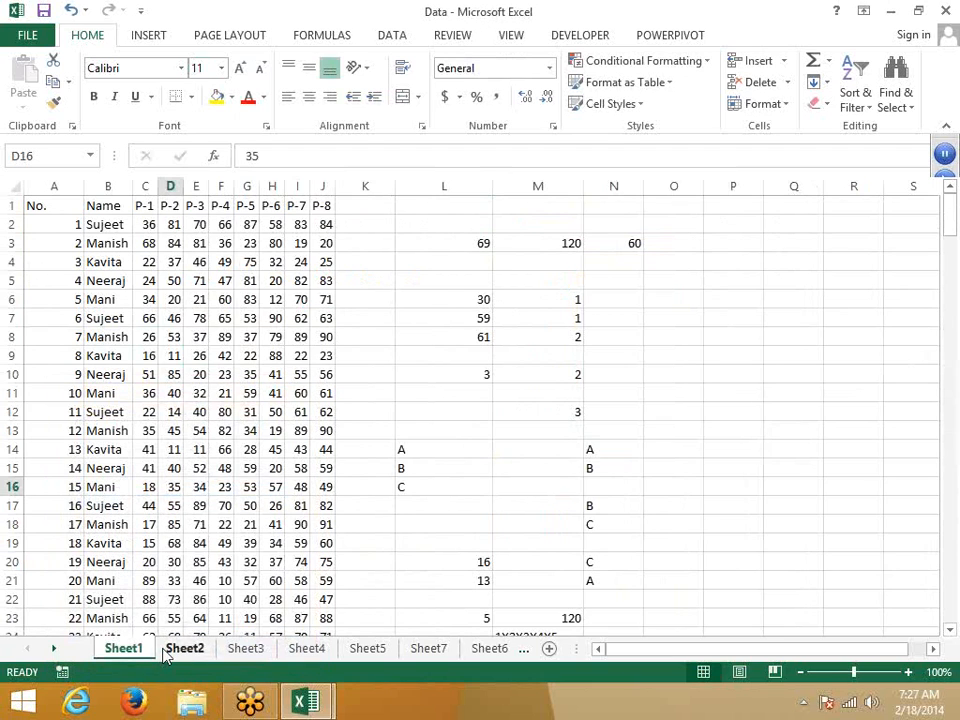
pyautogui.click(166, 652)
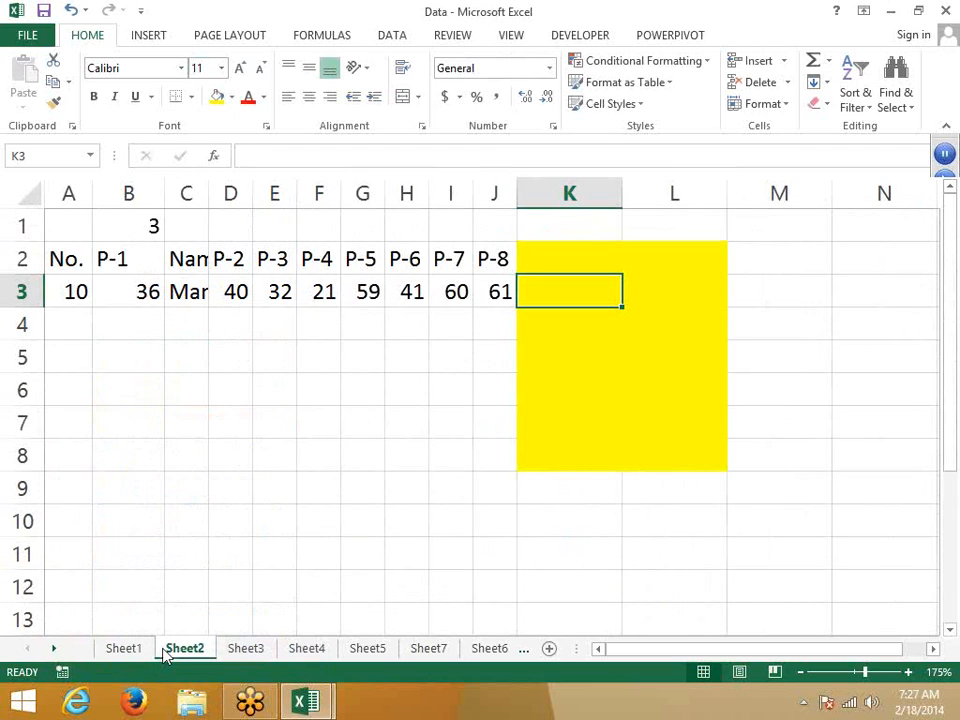
# Step: Open Sheet2's Protect Sheet dialog, then close it without protecting the sheet
pyautogui.rightClick(172, 649)
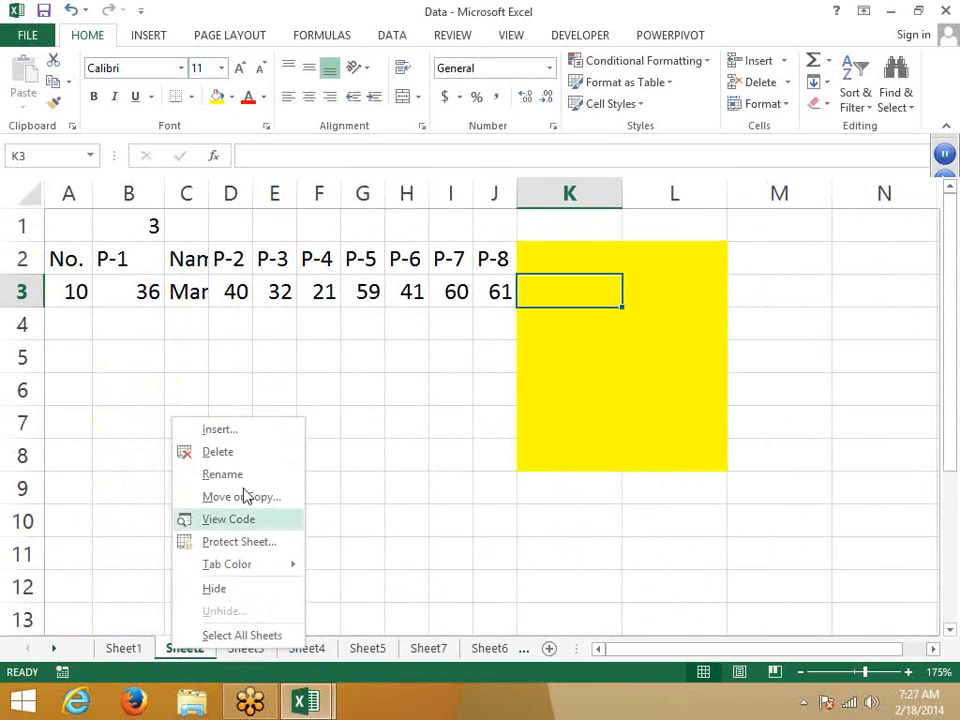
pyautogui.click(240, 542)
pyautogui.moveTo(253, 407); pyautogui.dragTo(188, 360)
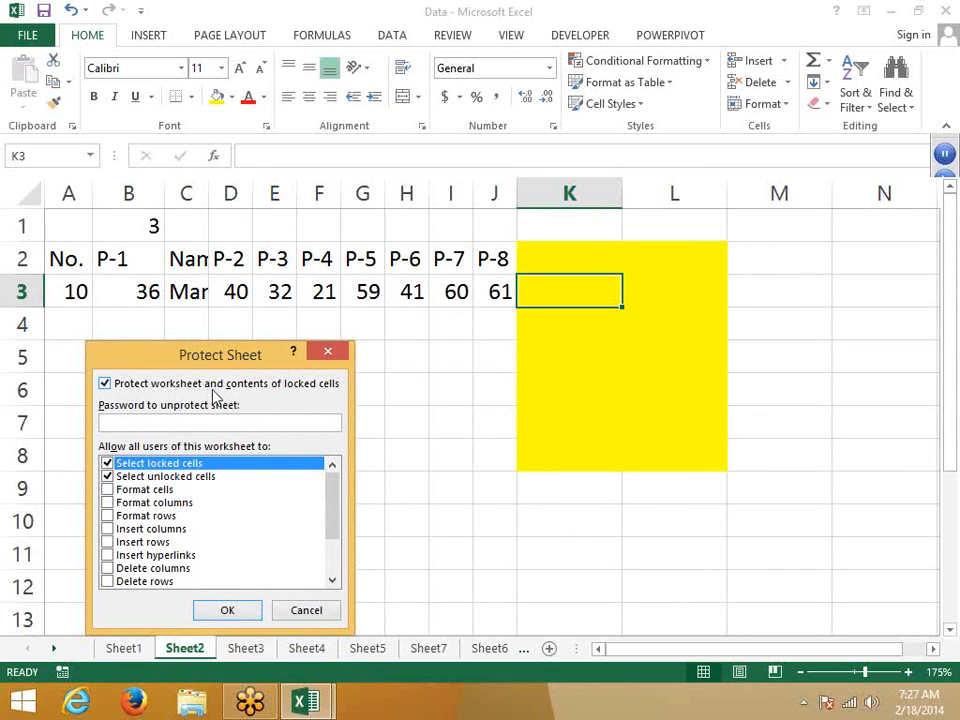
pyautogui.click(328, 353)
pyautogui.rightClick(308, 388)
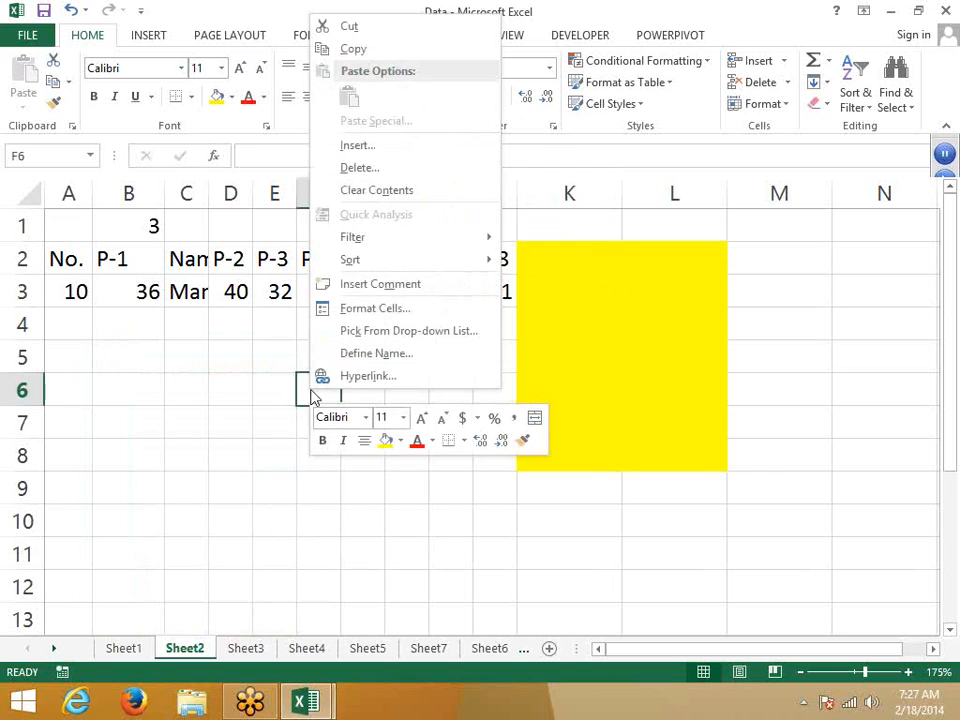
# Step: Select the yellow block K2:L8 and bring up its Format Cells Protection settings
pyautogui.press('Escape')
pyautogui.moveTo(524, 249); pyautogui.dragTo(648, 466)
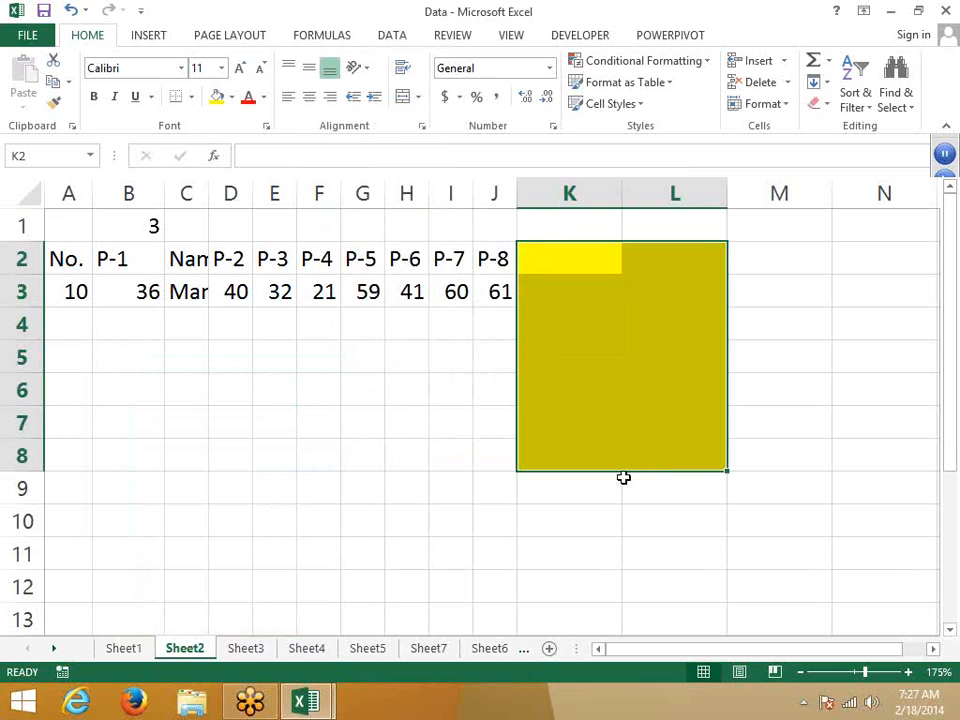
pyautogui.rightClick(625, 420)
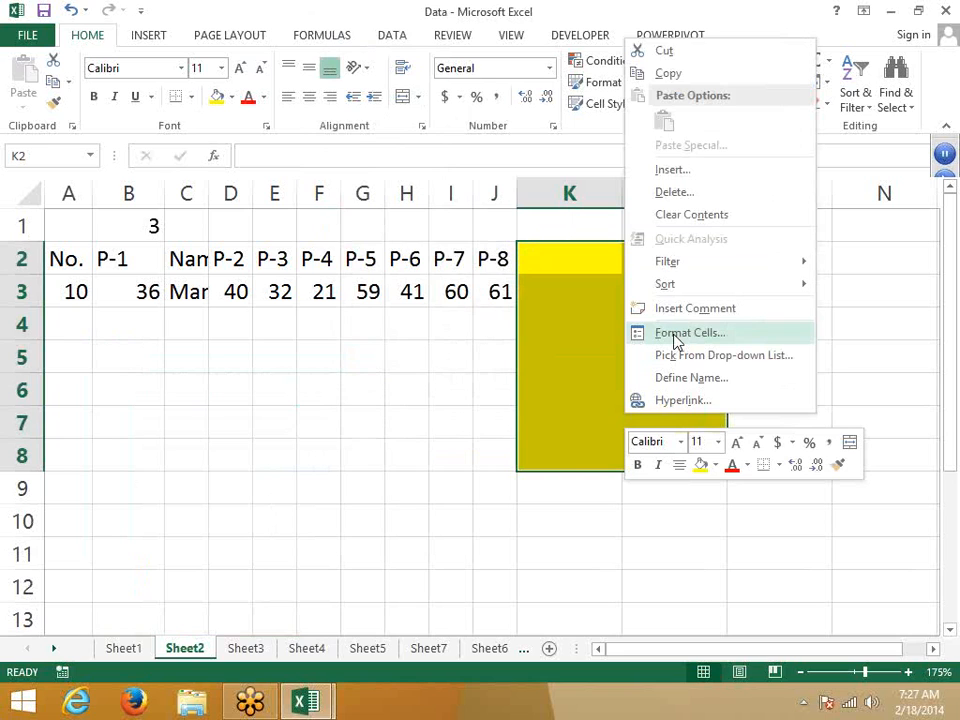
pyautogui.click(676, 342)
pyautogui.moveTo(632, 135); pyautogui.dragTo(429, 133)
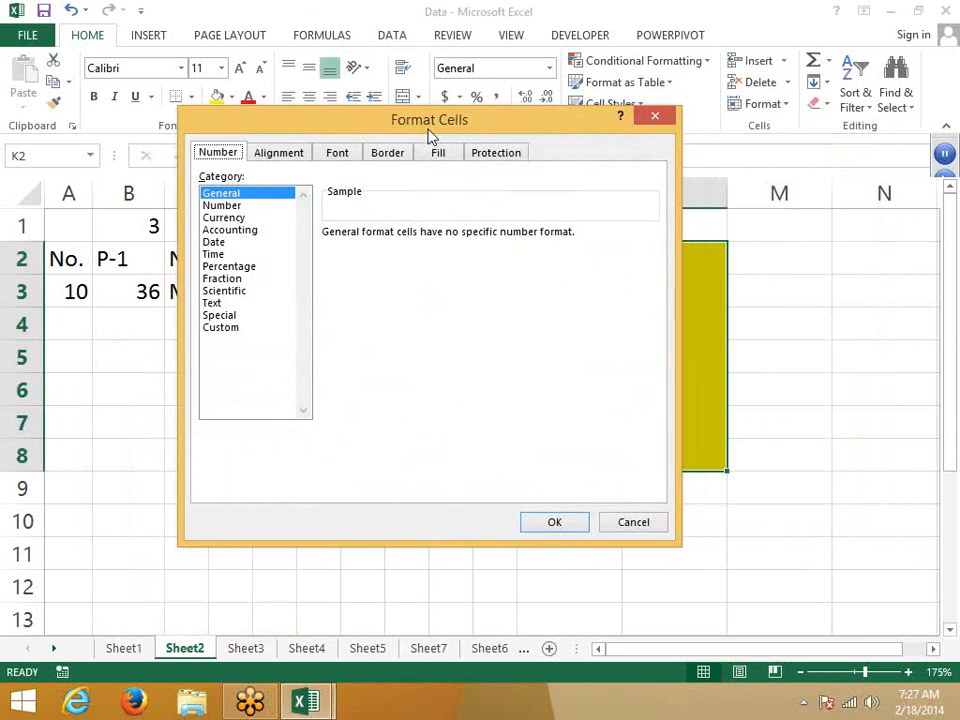
pyautogui.click(510, 155)
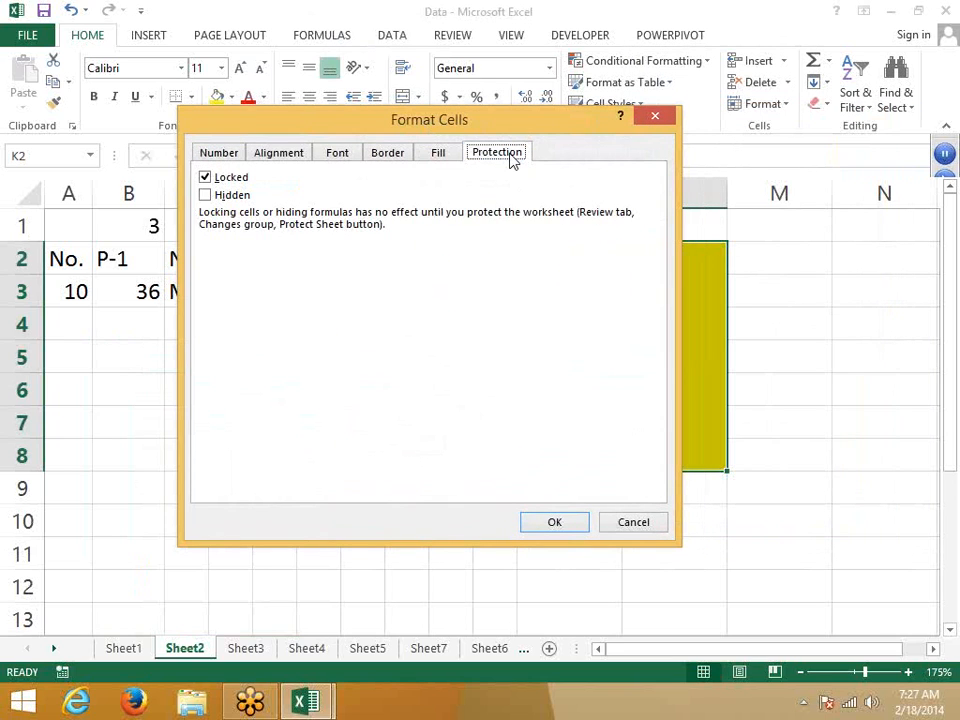
# Step: Clear the Locked option for K2:L8 and confirm with OK
pyautogui.click(206, 180)
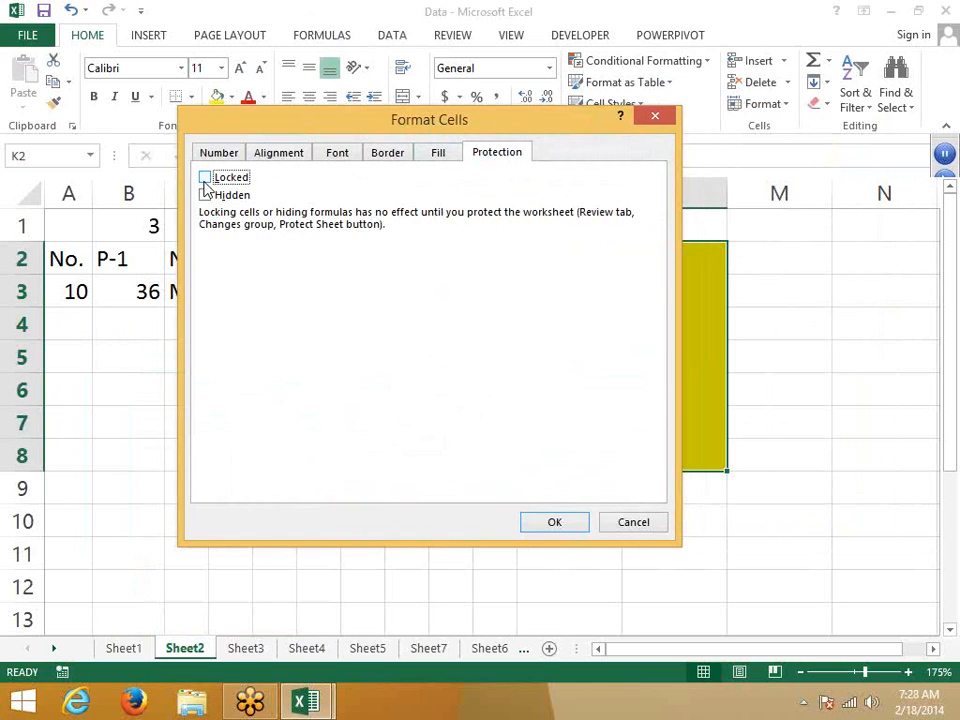
pyautogui.click(205, 180)
pyautogui.click(205, 181)
pyautogui.click(205, 181)
pyautogui.moveTo(452, 120); pyautogui.dragTo(636, 156)
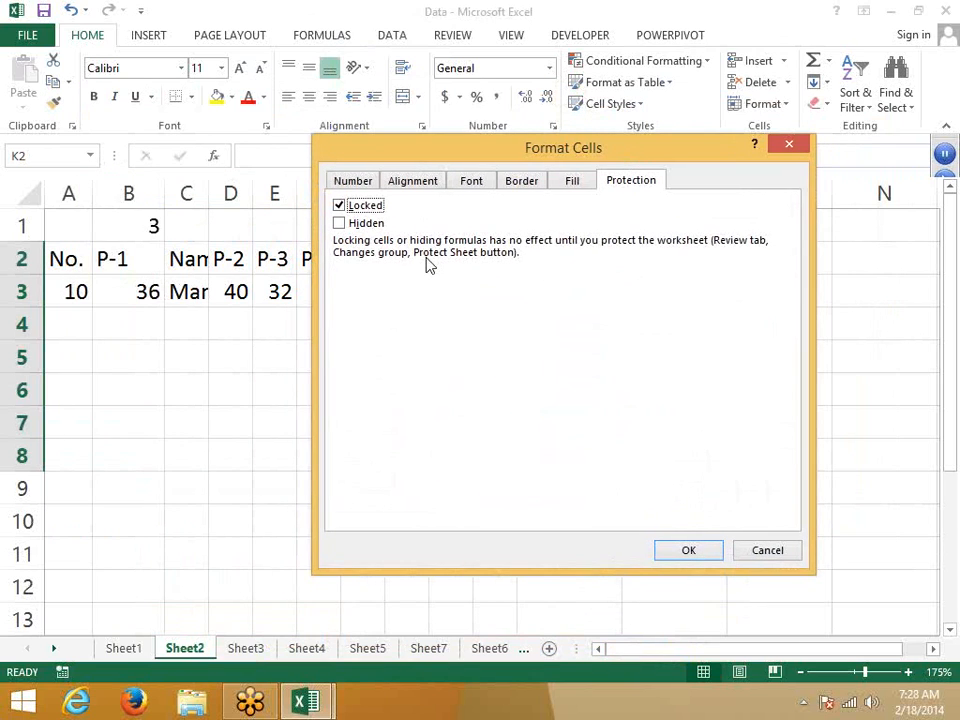
pyautogui.click(362, 206)
pyautogui.click(688, 550)
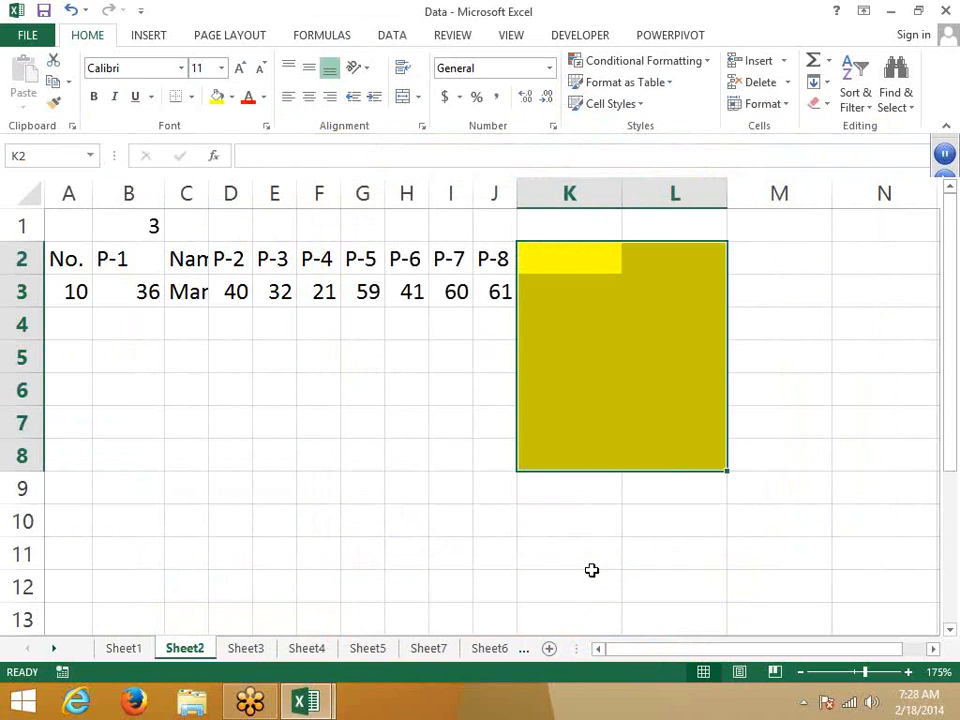
# Step: Protect Sheet2 using the default Protect Sheet settings
pyautogui.click(589, 521)
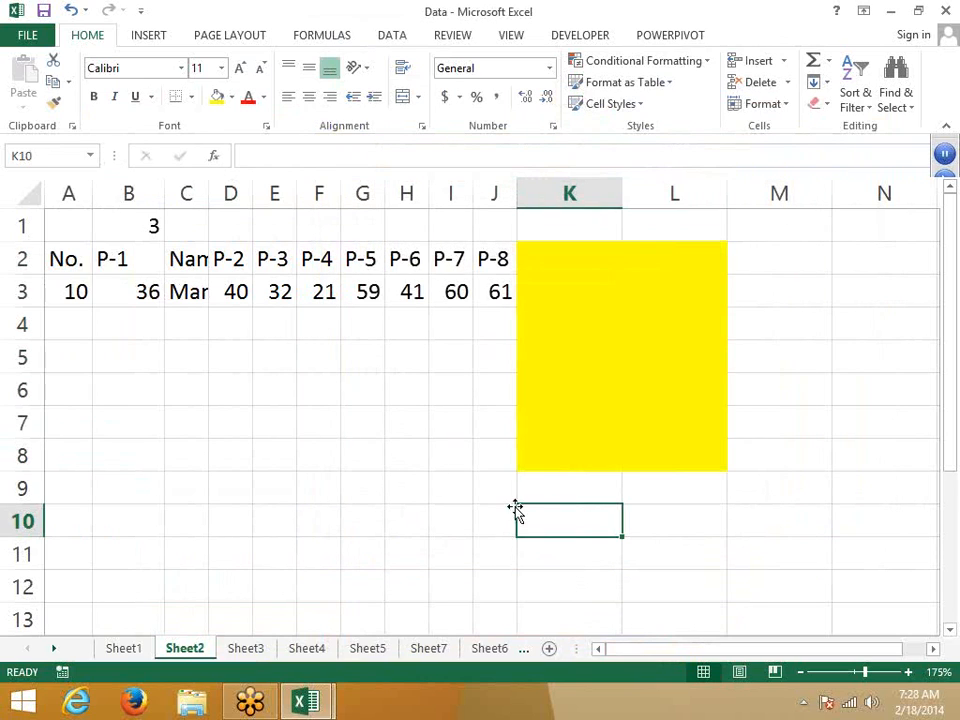
pyautogui.click(406, 481)
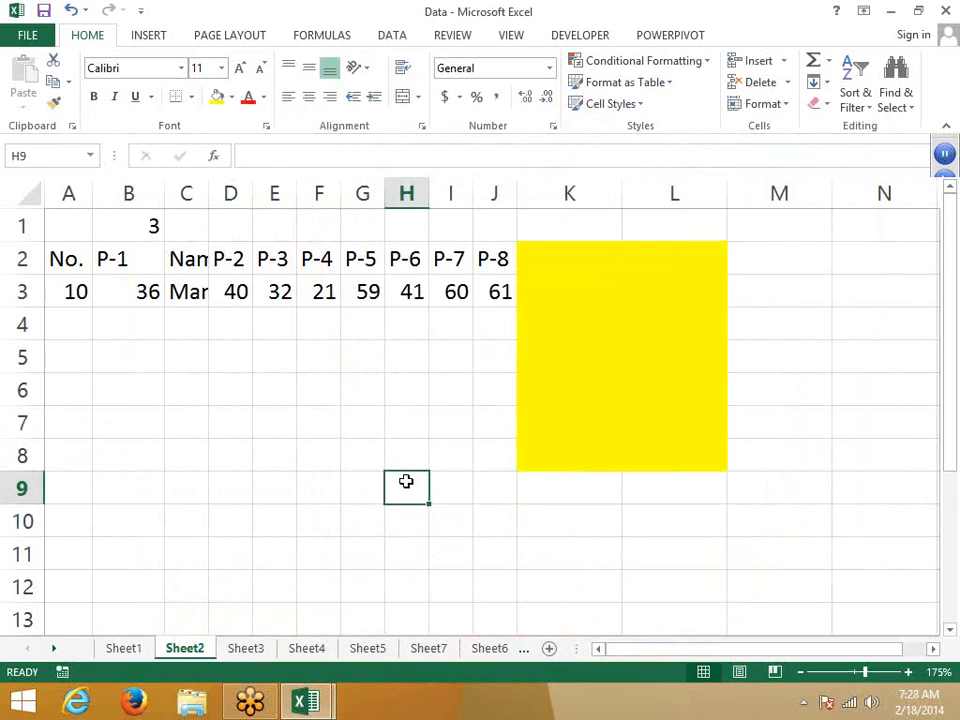
pyautogui.click(538, 378)
pyautogui.moveTo(566, 260); pyautogui.dragTo(659, 452)
pyautogui.click(250, 424)
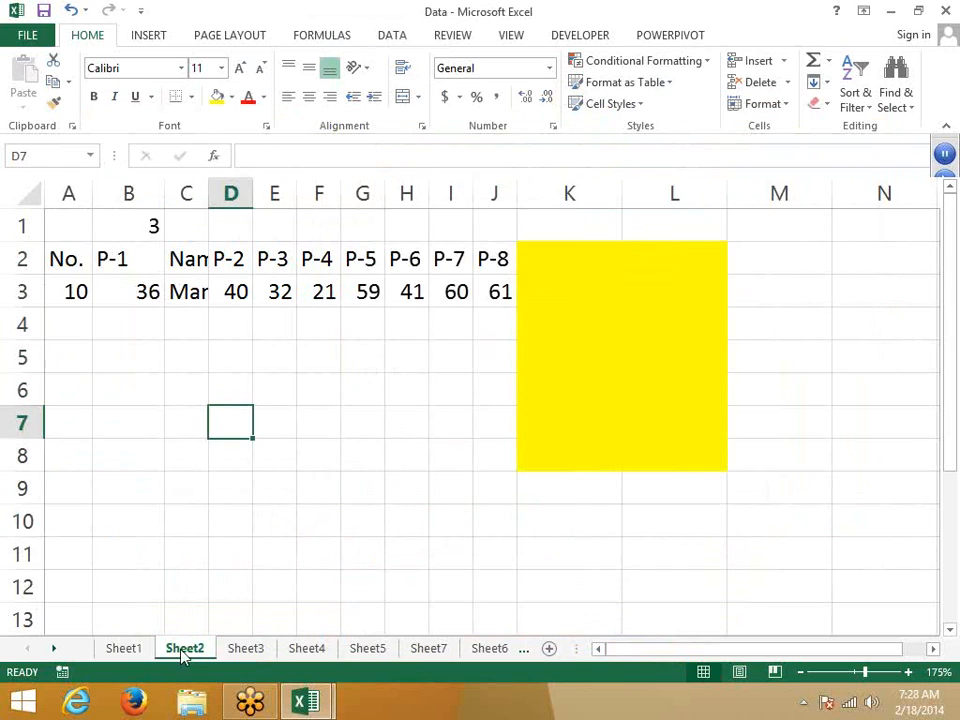
pyautogui.rightClick(183, 652)
pyautogui.press('Escape')
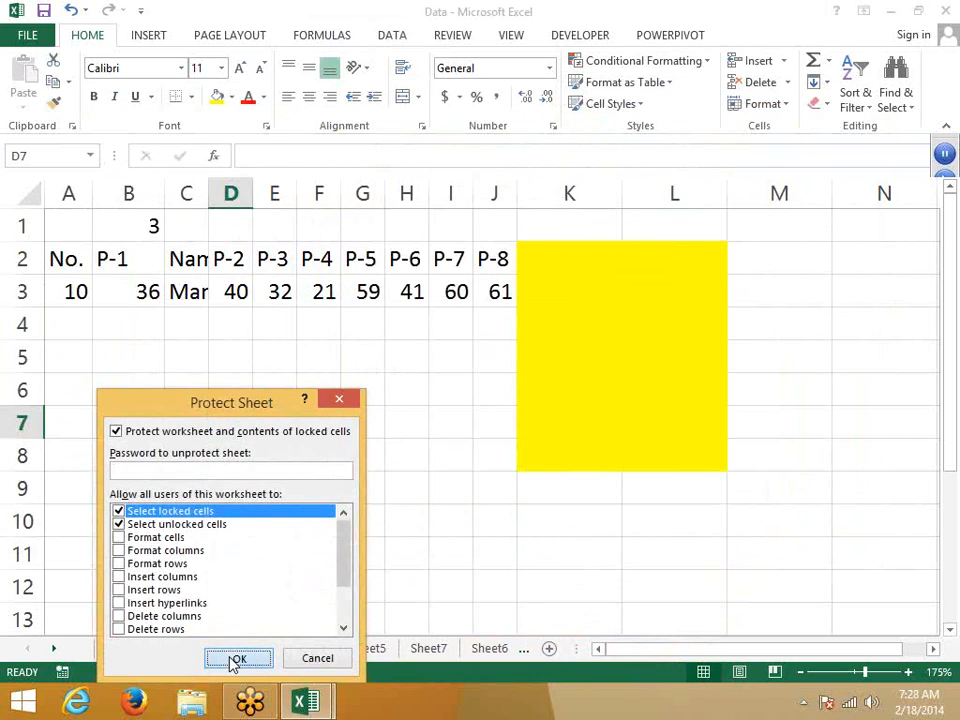
pyautogui.click(238, 659)
# Step: Confirm locked C7 rejects edits, enter 'das' in L4 and 'sad' in K5, then go to Sheet3
pyautogui.doubleClick(174, 420)
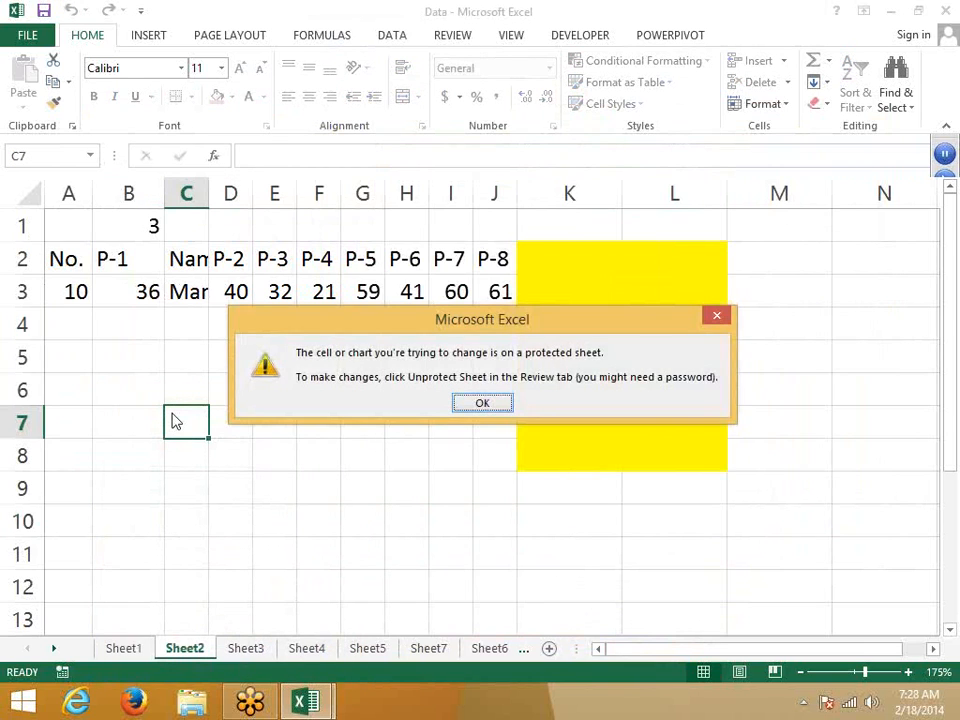
pyautogui.press('Return')
pyautogui.click(216, 350)
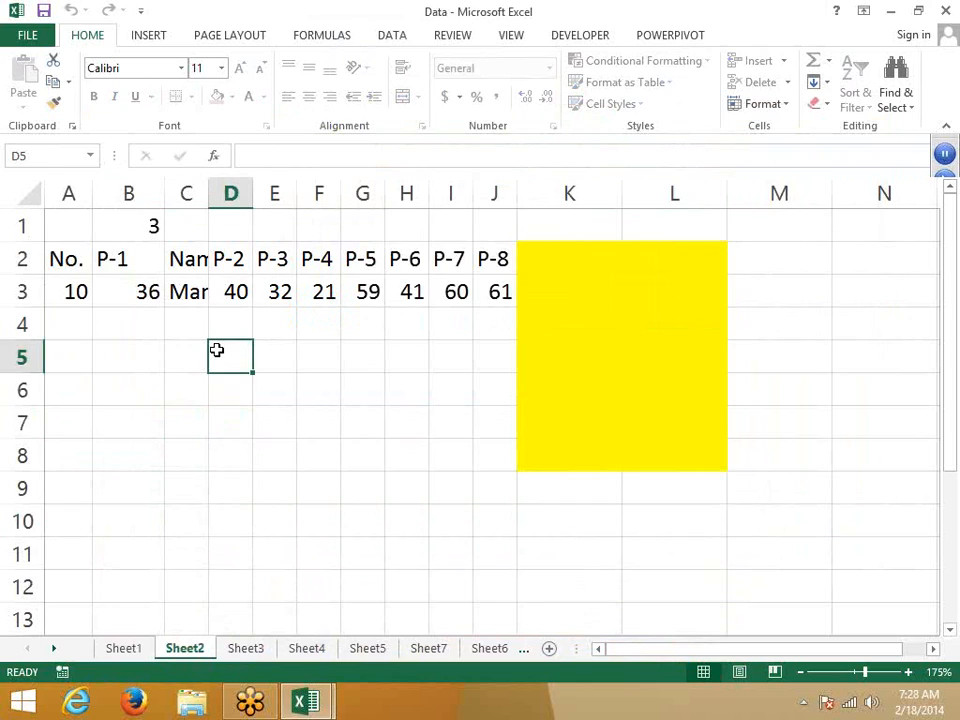
pyautogui.click(682, 311)
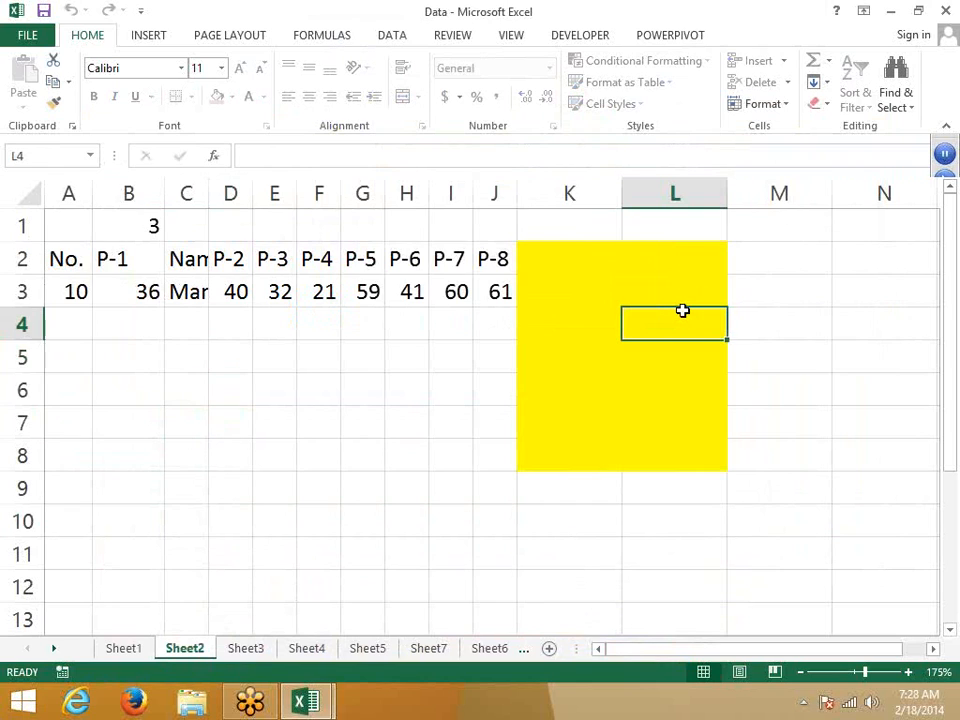
pyautogui.write('das')
pyautogui.click(597, 368)
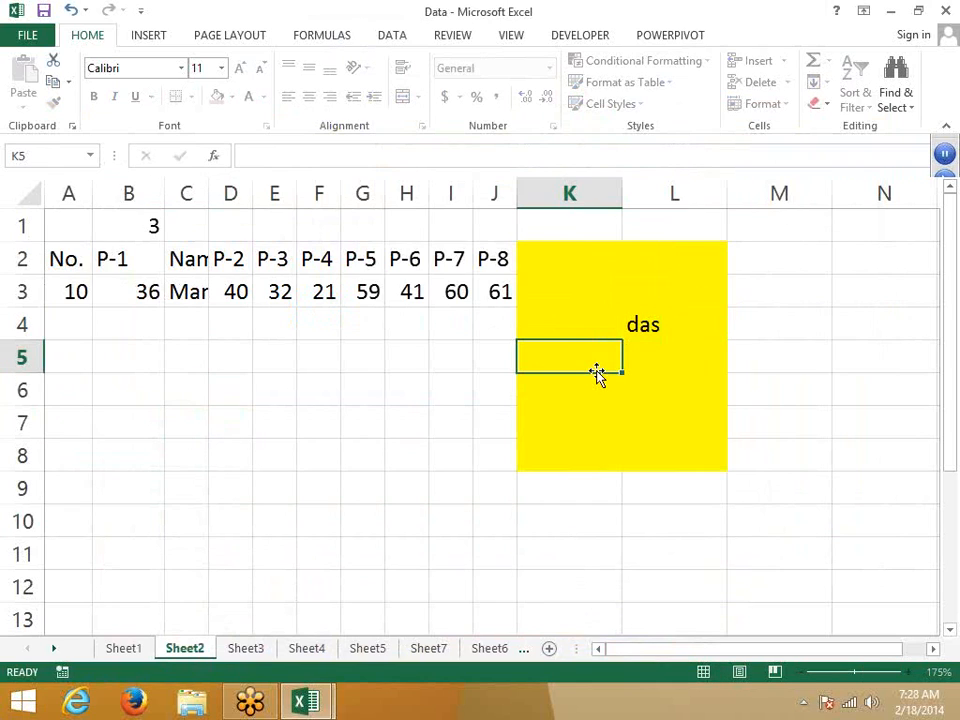
pyautogui.write('sad')
pyautogui.click(584, 421)
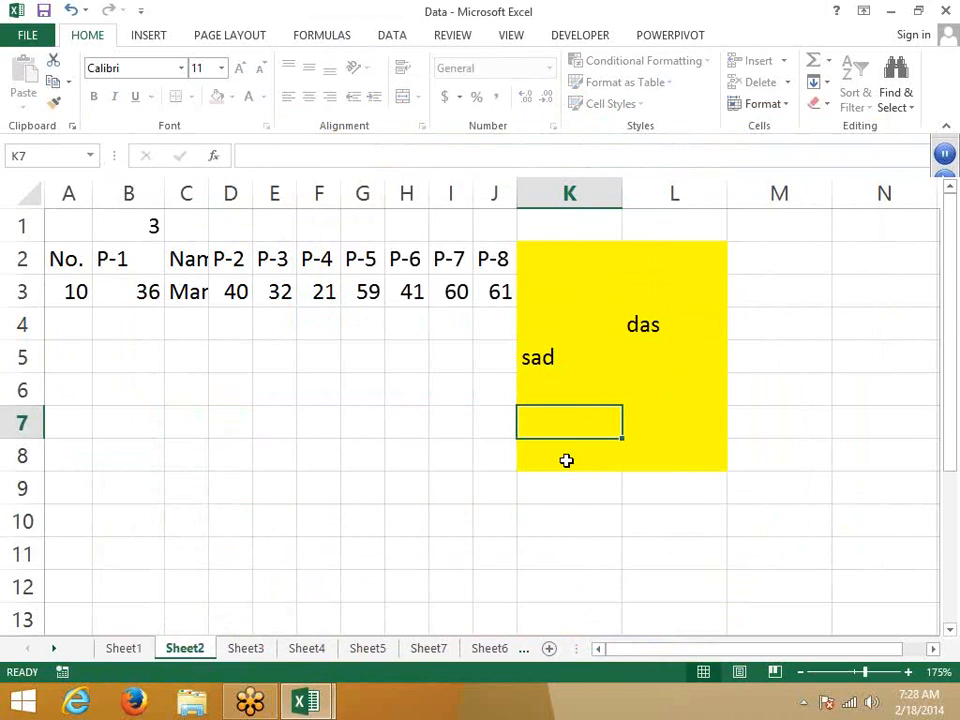
pyautogui.click(600, 391)
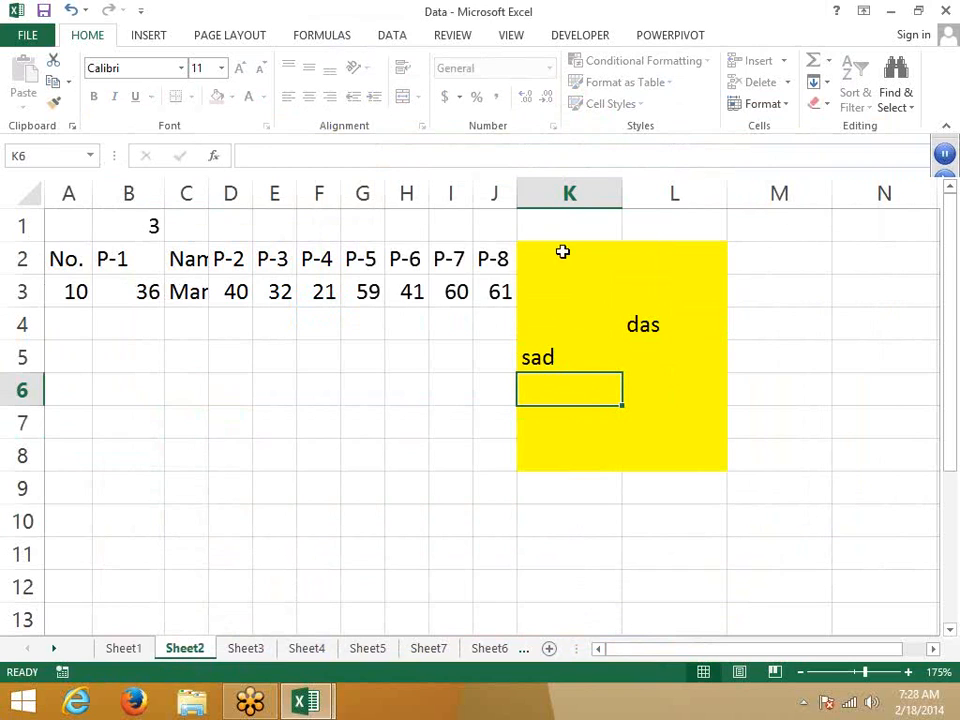
pyautogui.click(252, 649)
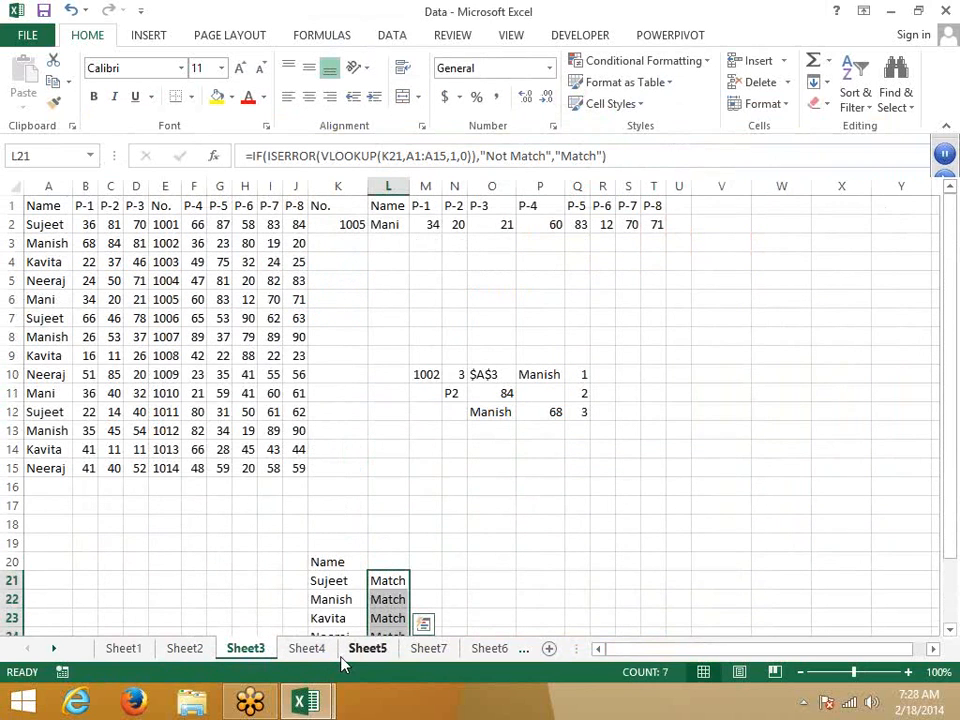
# Step: Type the labels Name, Roll and Marks in K30, K34 and K39, ending beside Name in L30
pyautogui.scroll(-9, 399, 622)
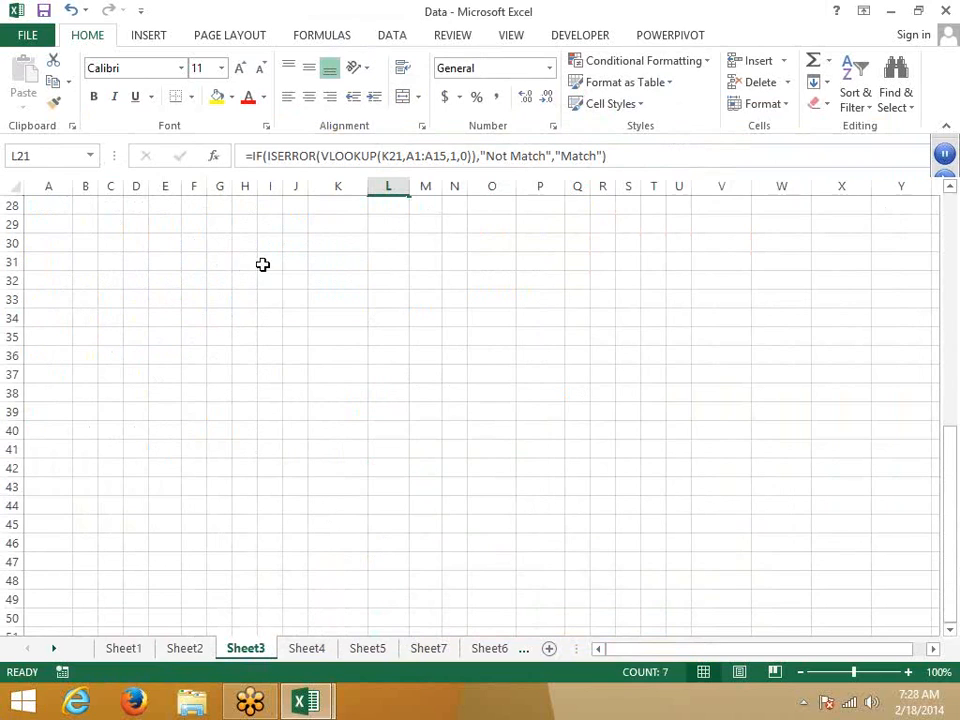
pyautogui.click(331, 243)
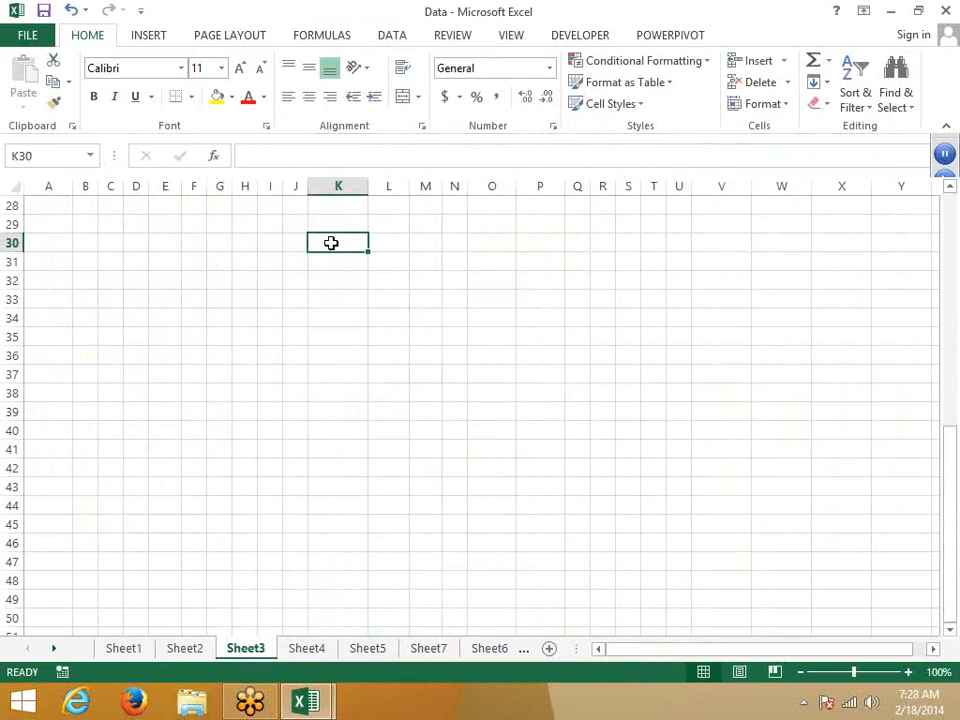
pyautogui.write('Na')
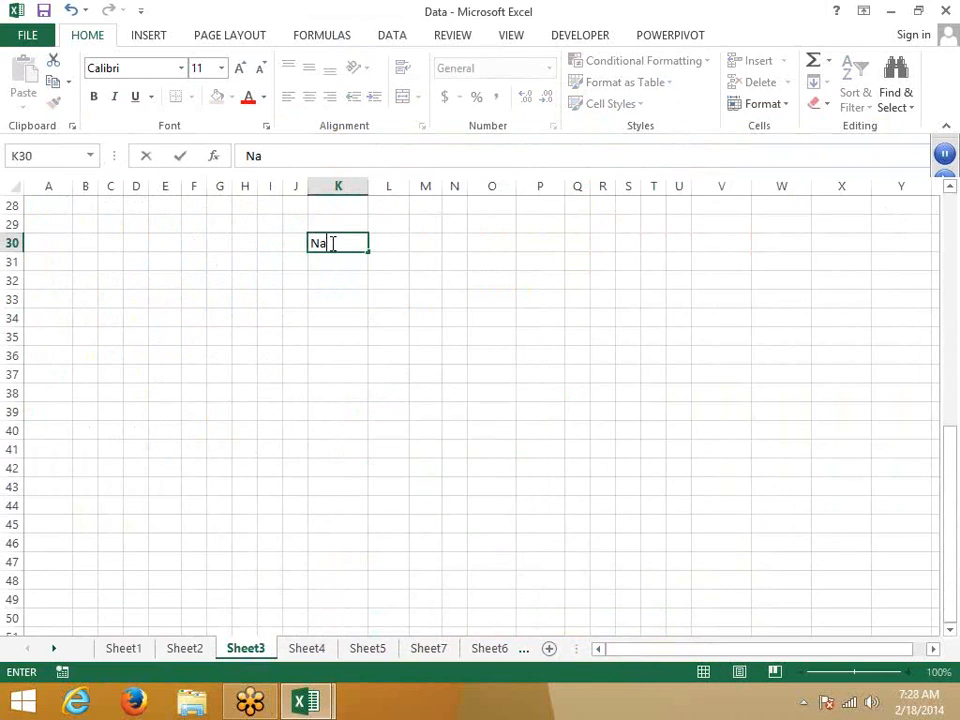
pyautogui.write('me')
pyautogui.press('Down')
pyautogui.press('Down')
pyautogui.press('Down')
pyautogui.press('Down')
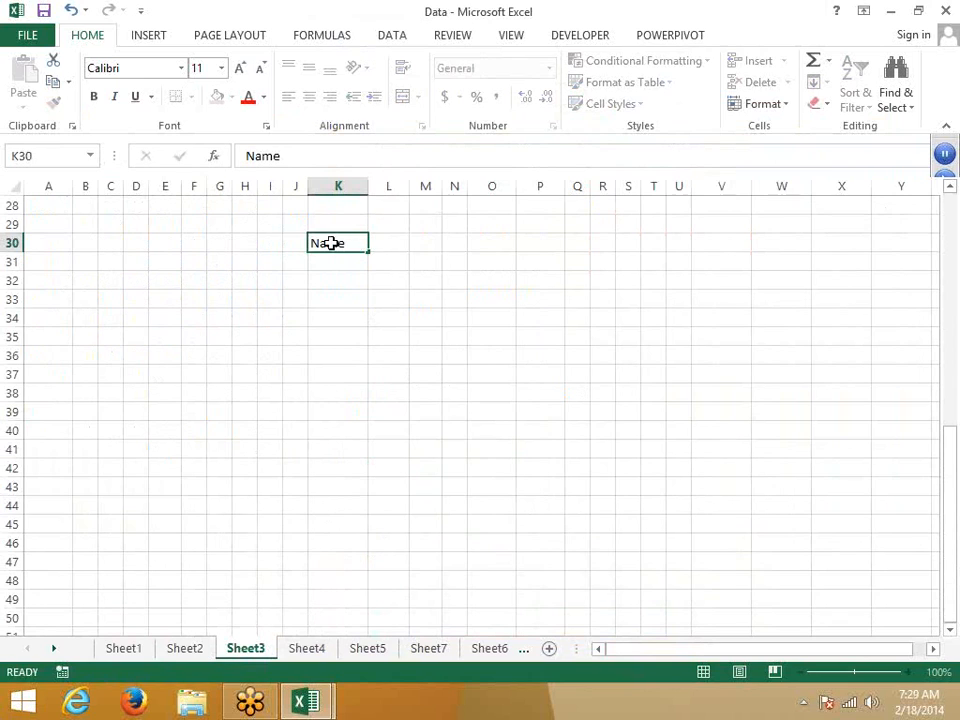
pyautogui.write('Ro')
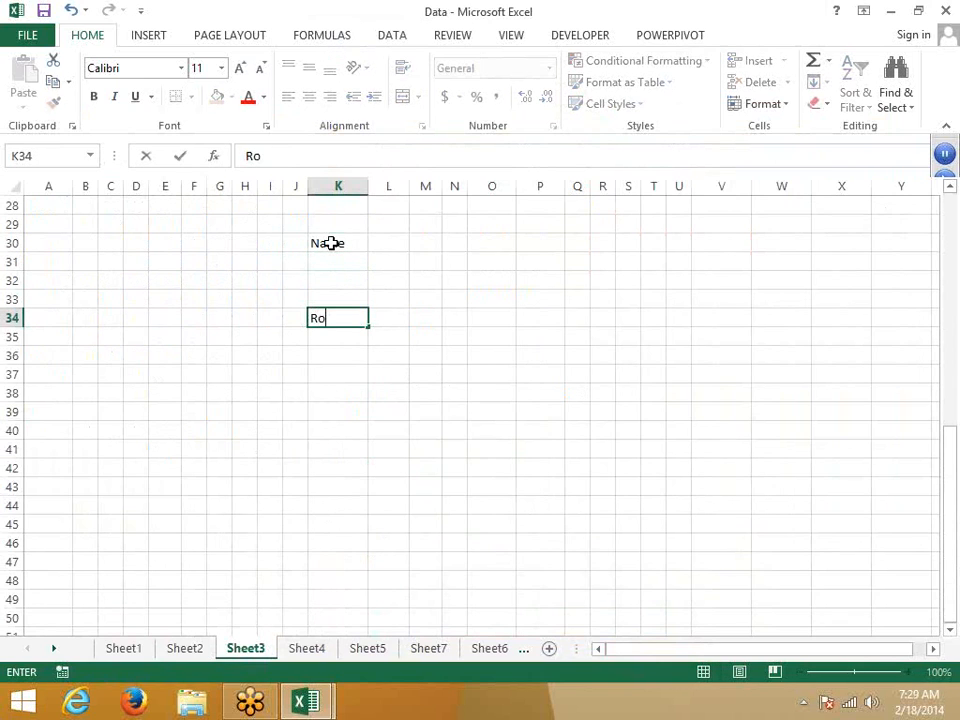
pyautogui.write('ll')
pyautogui.press('Down')
pyautogui.press('Down')
pyautogui.press('Down')
pyautogui.press('Down')
pyautogui.press('Down')
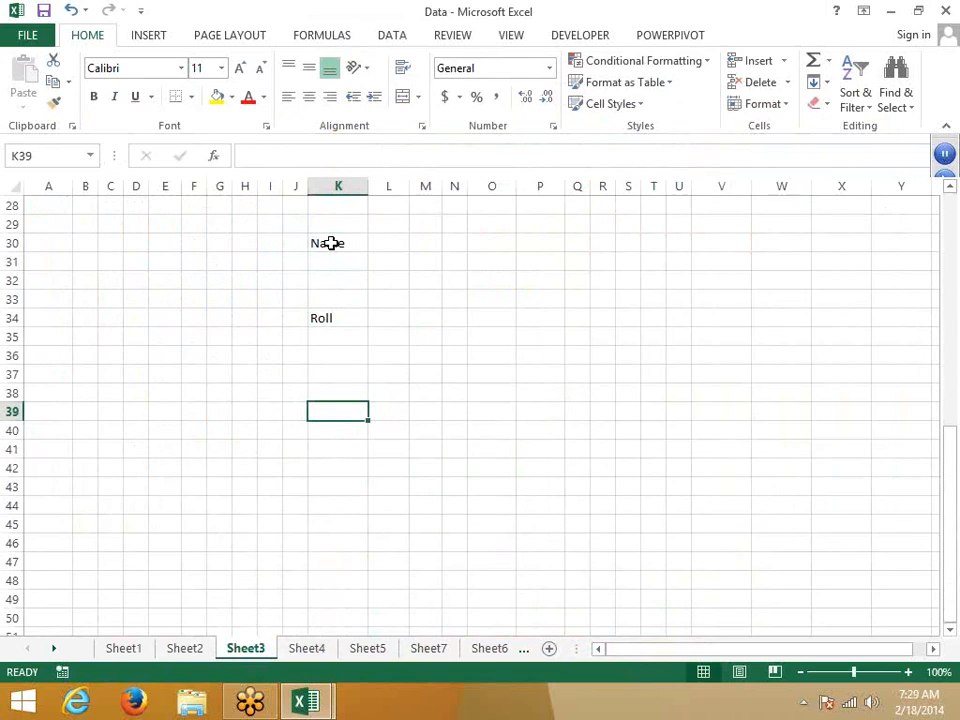
pyautogui.write('Marks')
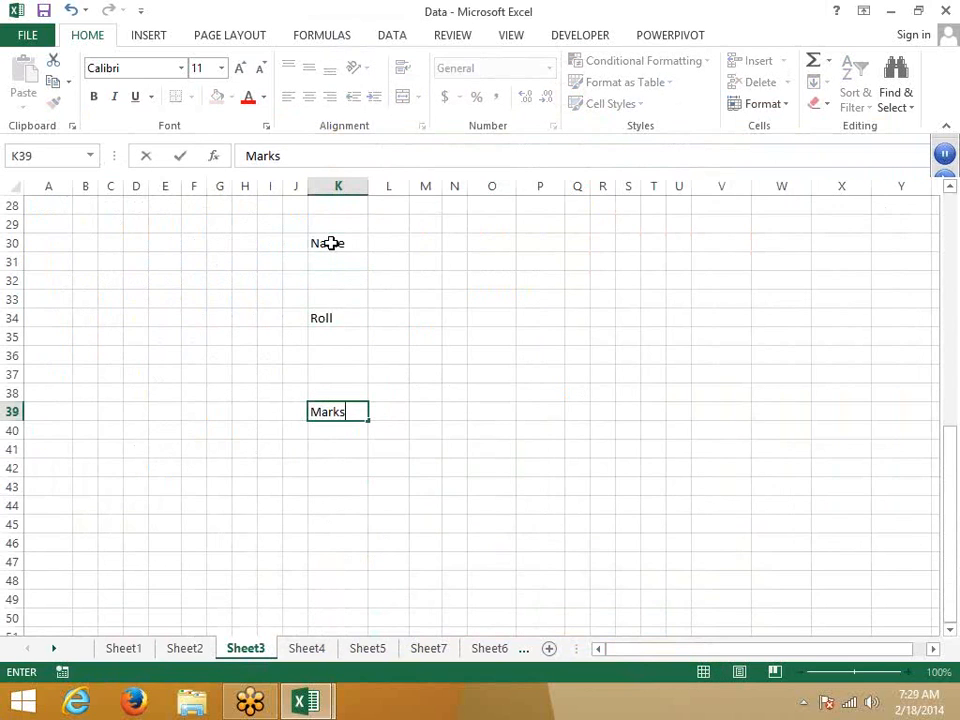
pyautogui.press('Down')
pyautogui.press('Right')
pyautogui.press('Up')
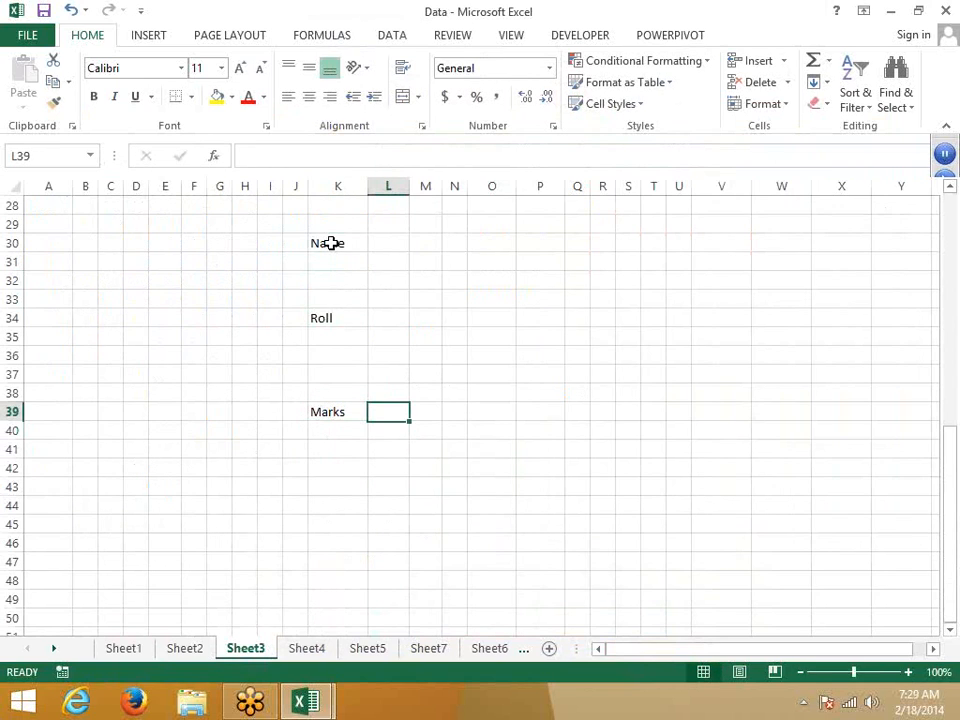
pyautogui.press('Up')
pyautogui.press('Up')
pyautogui.press('Up')
pyautogui.press('Up')
pyautogui.press('Up')
pyautogui.press('Up')
pyautogui.press('Up')
pyautogui.press('Up')
pyautogui.press('Up')
pyautogui.press('Up')
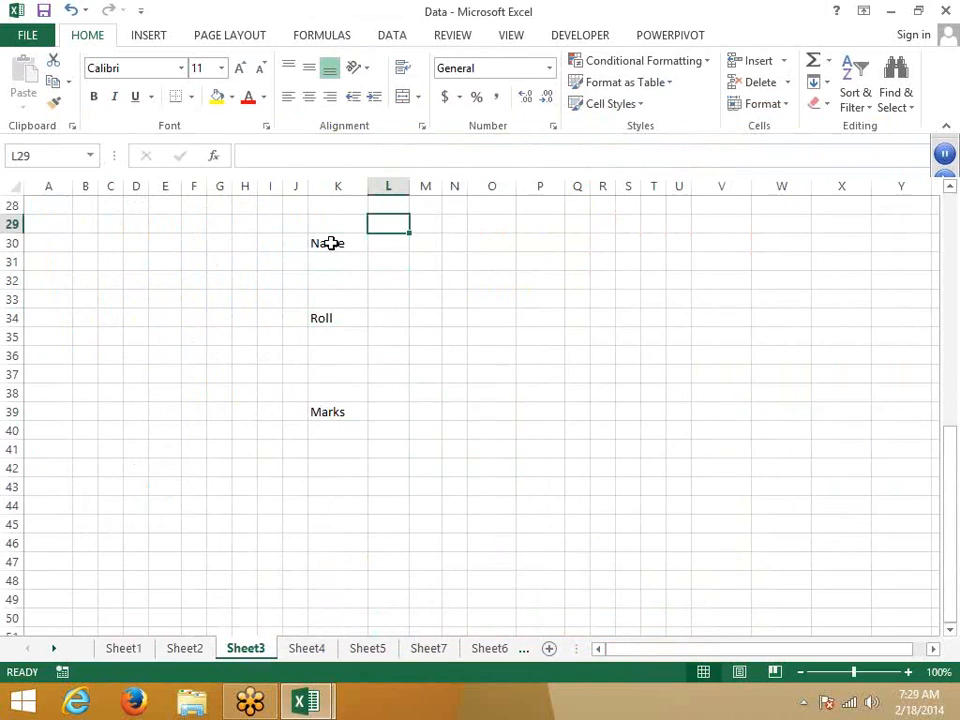
pyautogui.press('Down')
# Step: Give cells L30, L34 and L39 a yellow fill
pyautogui.keyDown('ctrl'); pyautogui.click(388, 318); pyautogui.keyUp('ctrl')
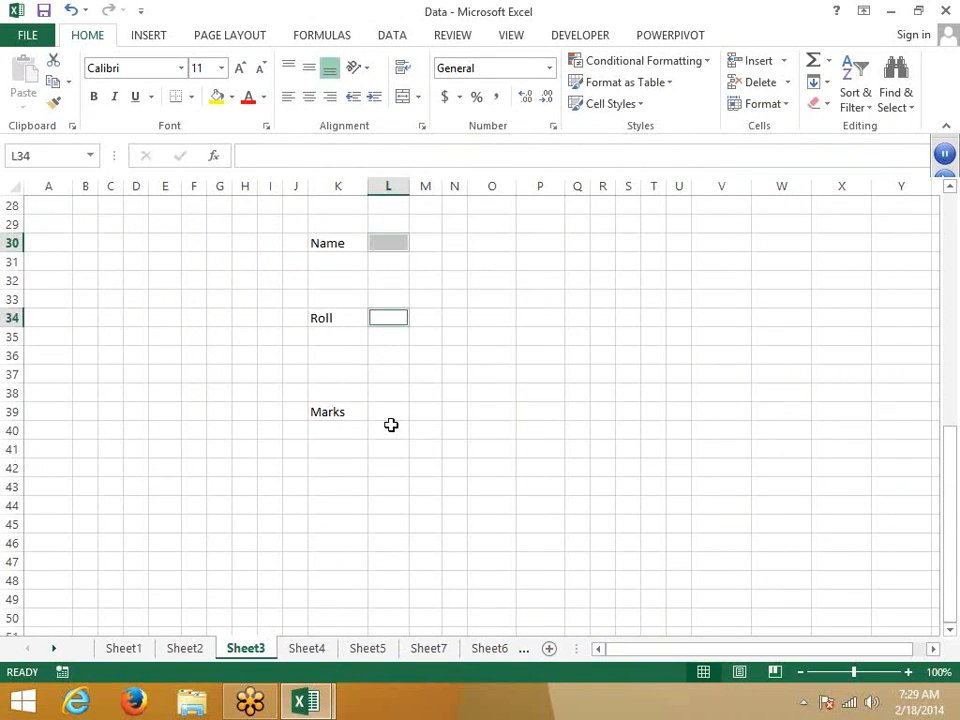
pyautogui.keyDown('ctrl'); pyautogui.click(390, 418); pyautogui.keyUp('ctrl')
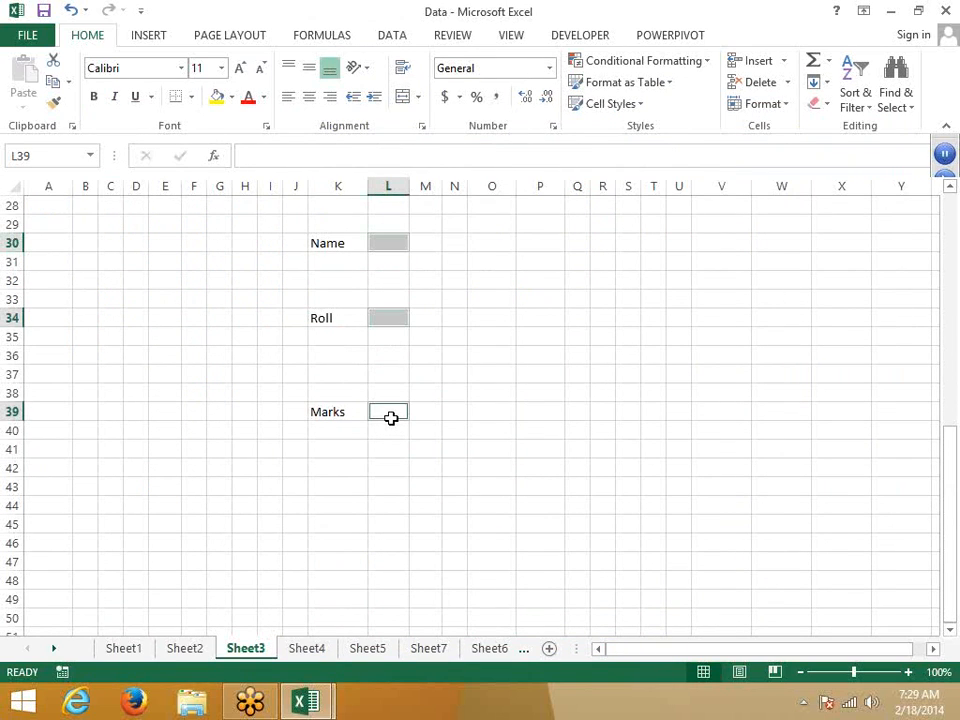
pyautogui.click(217, 100)
pyautogui.click(504, 320)
# Step: Reselect the yellow cells L30, L34 and L39 and bring up their context menu
pyautogui.click(401, 244)
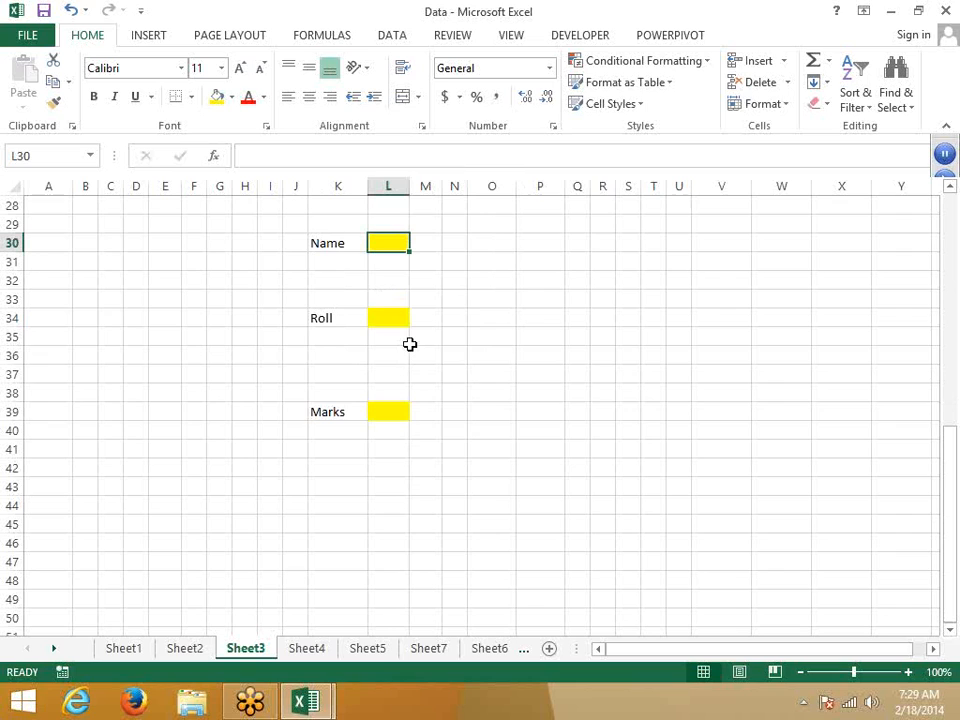
pyautogui.keyDown('ctrl'); pyautogui.click(392, 318); pyautogui.keyUp('ctrl')
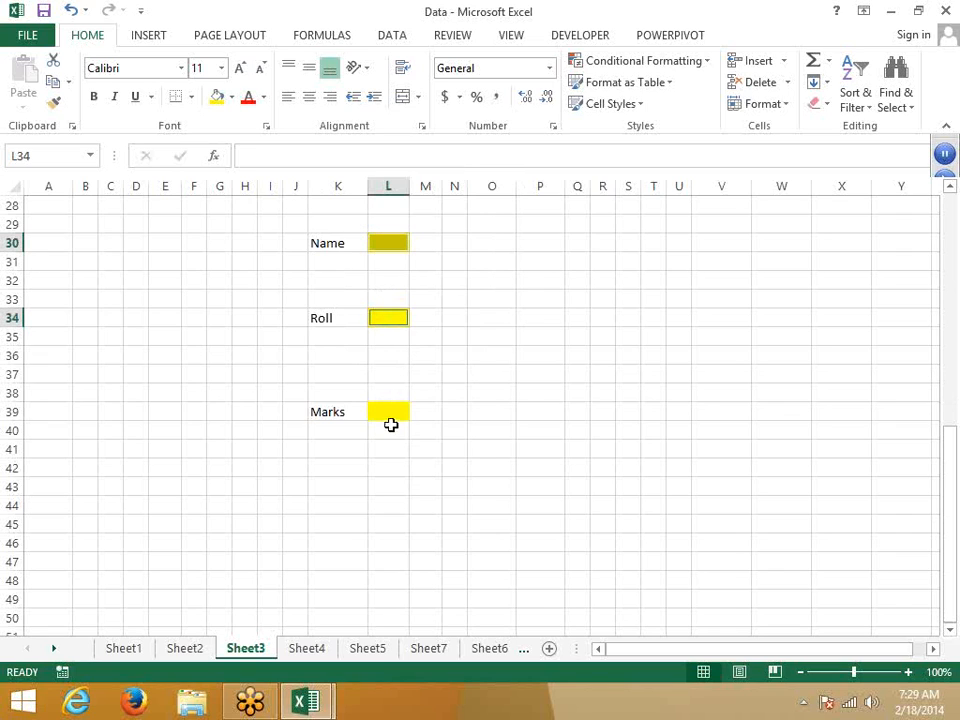
pyautogui.keyDown('ctrl'); pyautogui.click(391, 411); pyautogui.keyUp('ctrl')
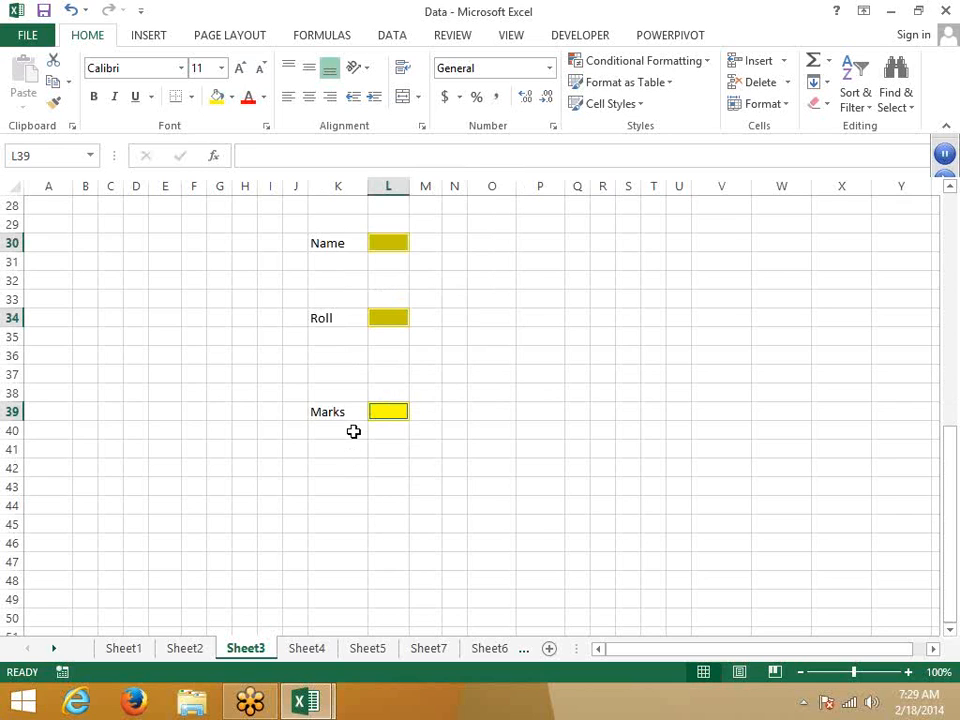
pyautogui.rightClick(378, 317)
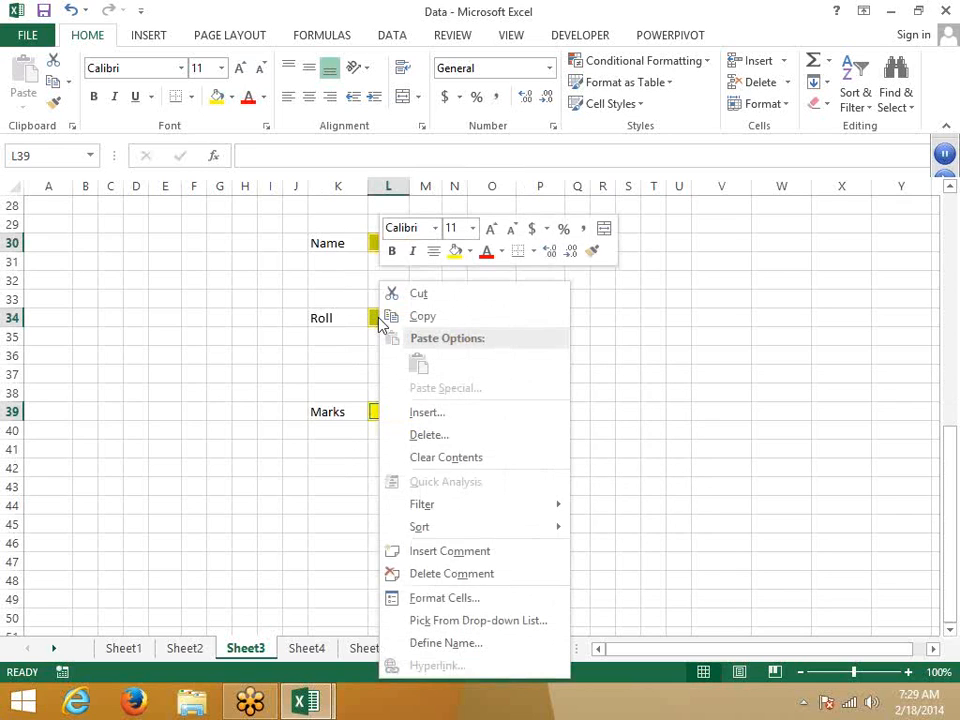
pyautogui.click(461, 602)
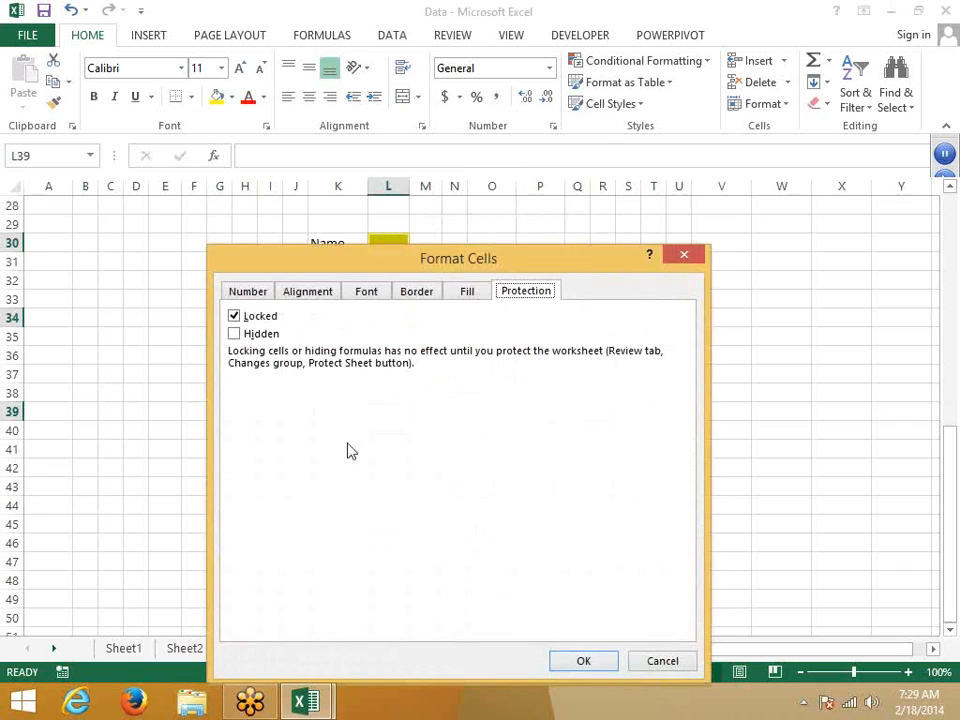
pyautogui.click(234, 316)
pyautogui.moveTo(501, 266); pyautogui.dragTo(595, 203)
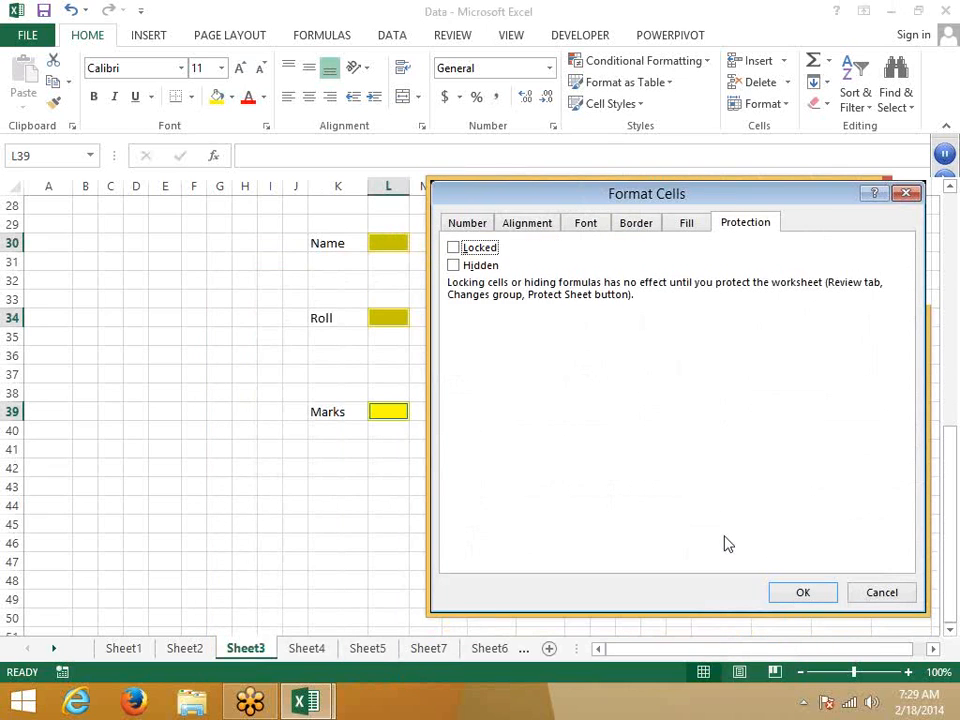
pyautogui.click(803, 593)
pyautogui.click(521, 508)
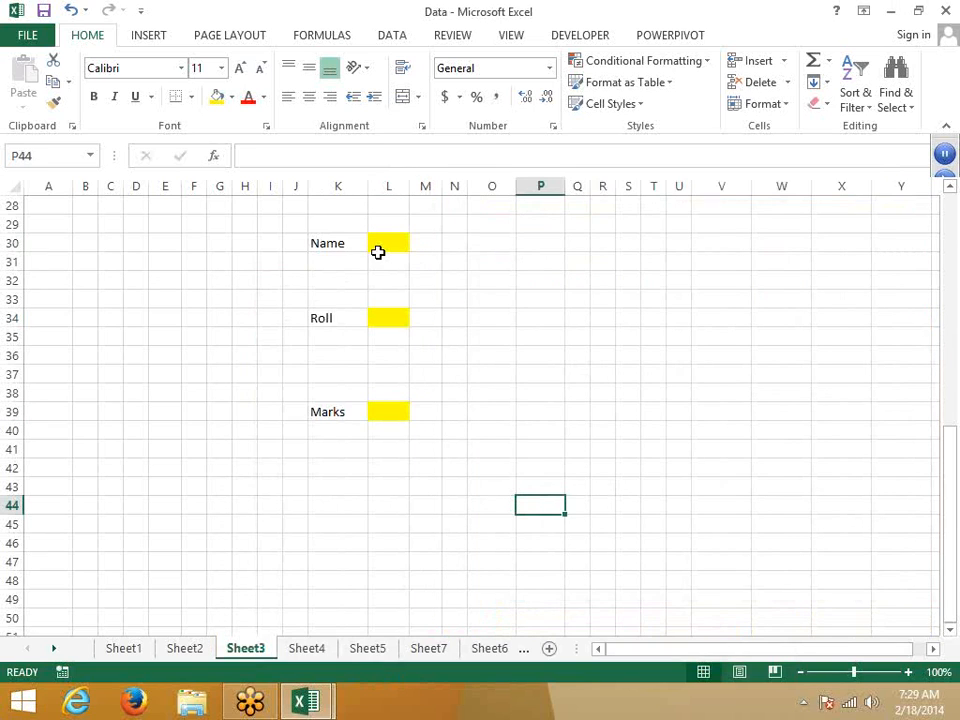
pyautogui.click(384, 243)
pyautogui.click(386, 317)
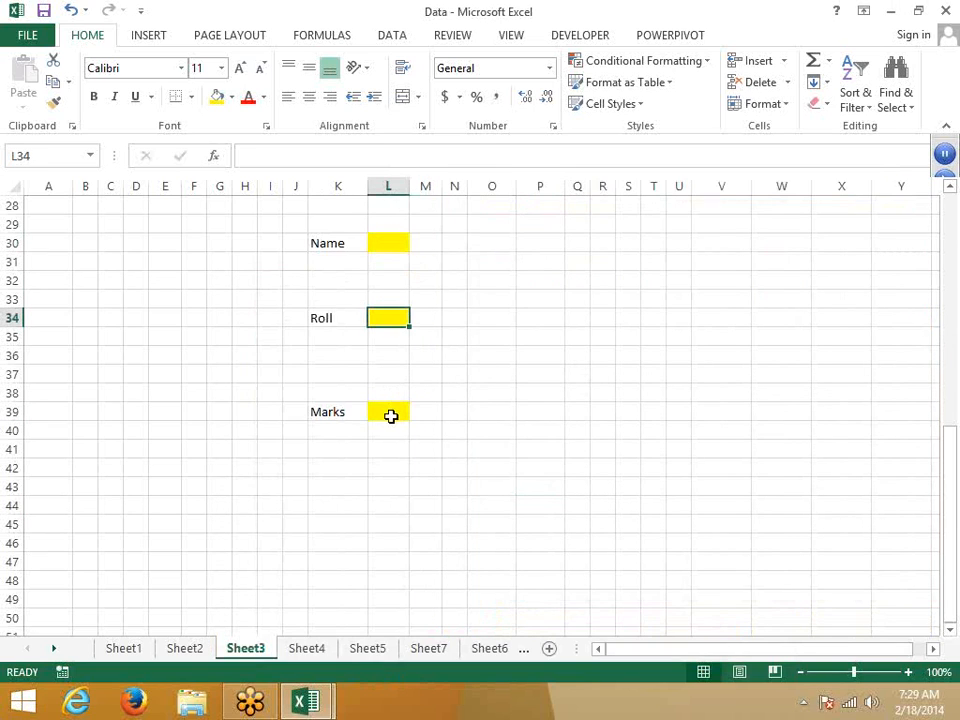
pyautogui.click(390, 414)
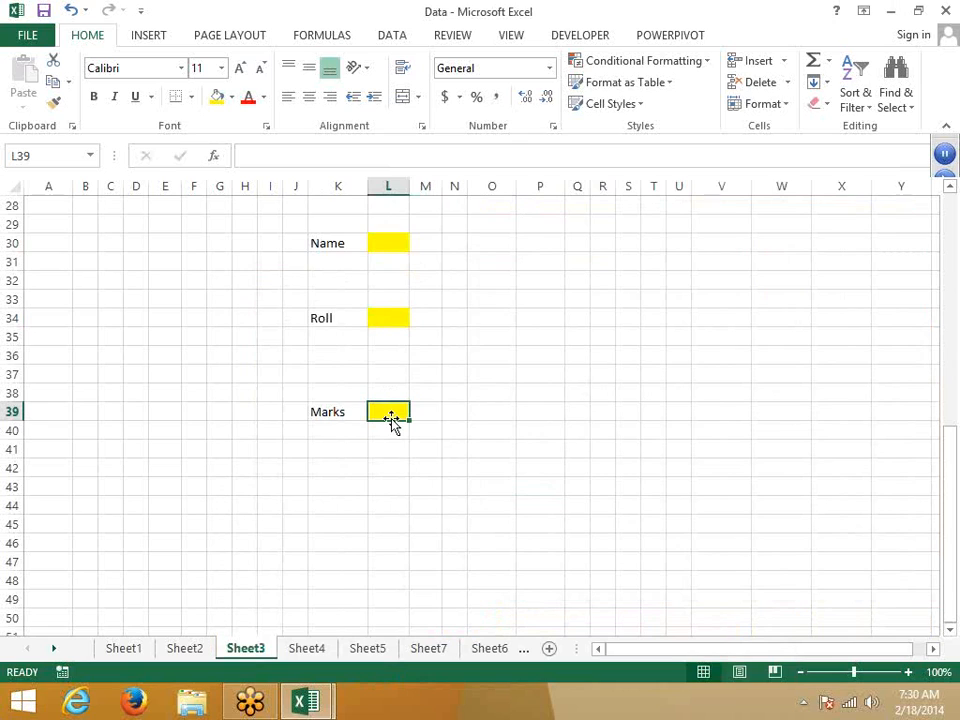
pyautogui.click(384, 299)
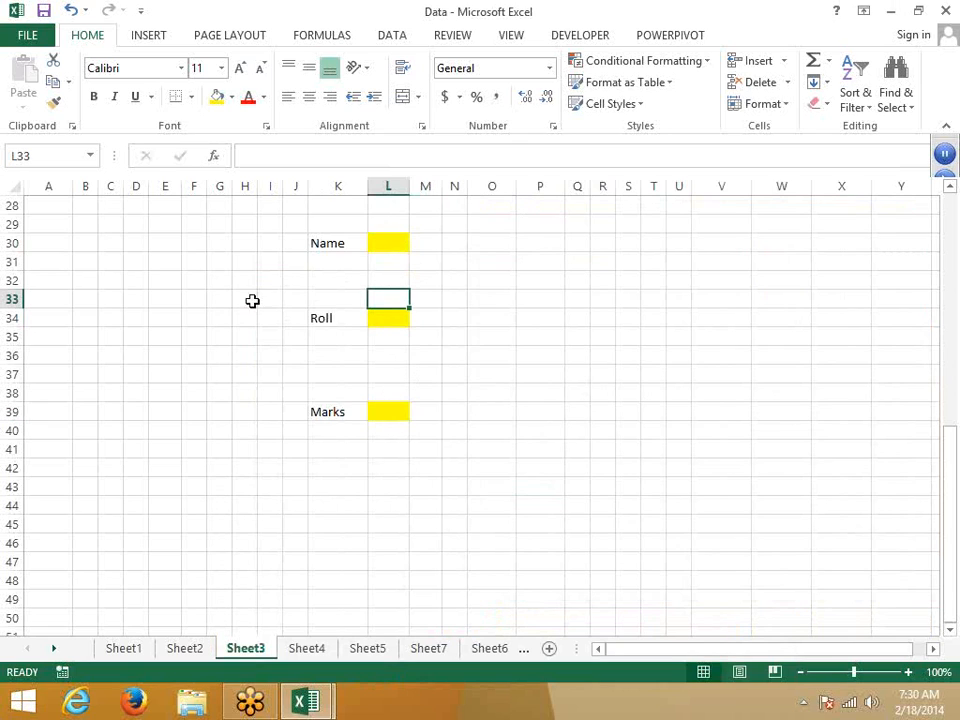
# Step: Protect Sheet3 with 'Select locked cells' unchecked and no password, allowing only unlocked cells
pyautogui.rightClick(244, 656)
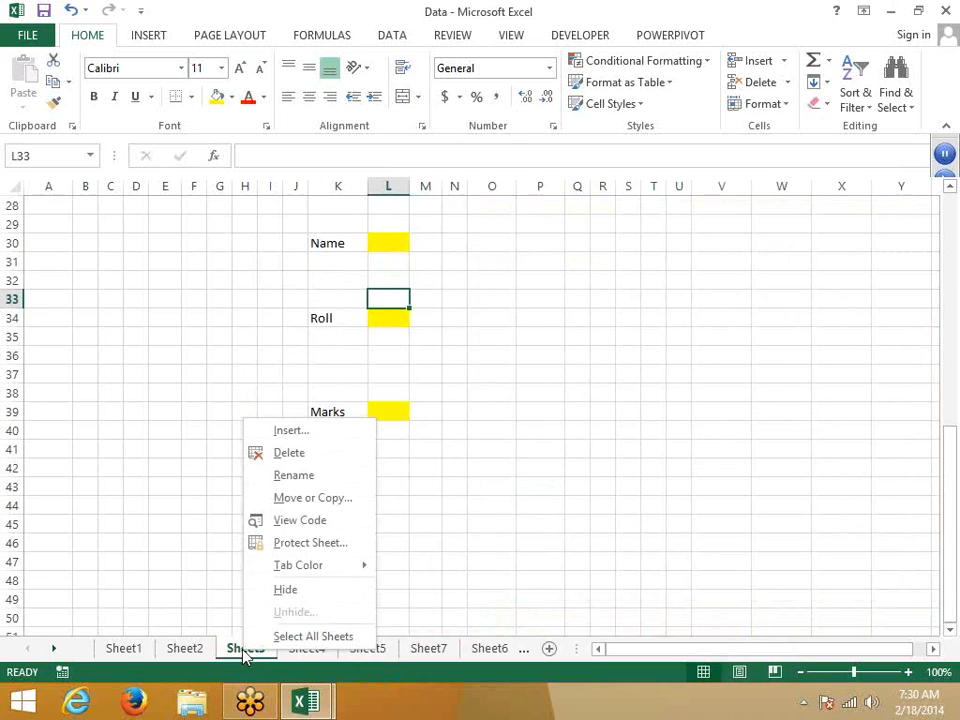
pyautogui.click(573, 310)
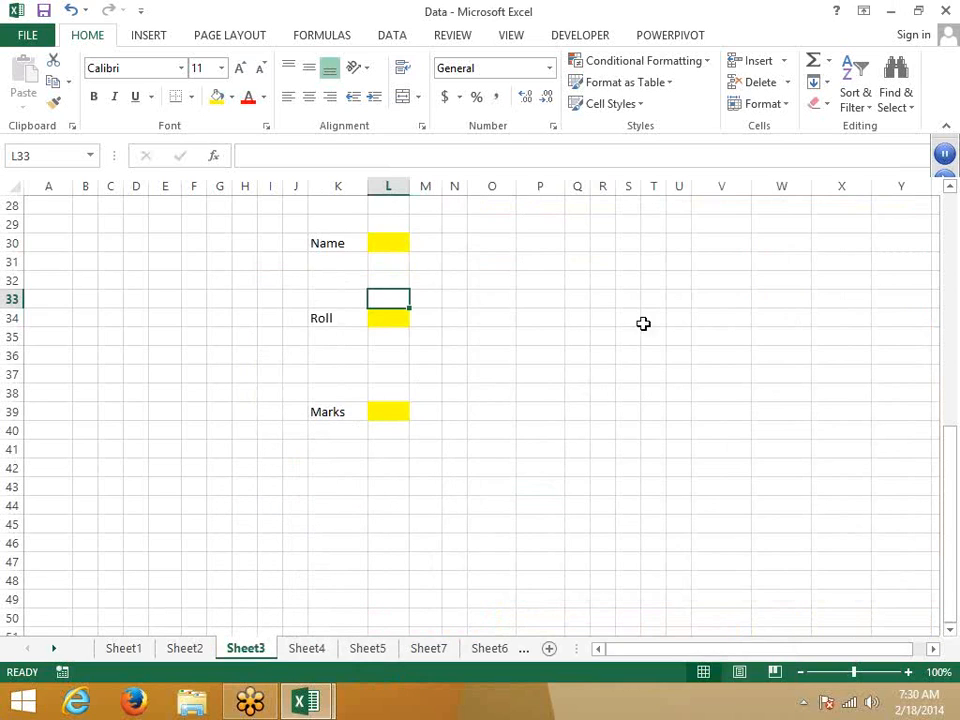
pyautogui.click(696, 372)
pyautogui.click(387, 316)
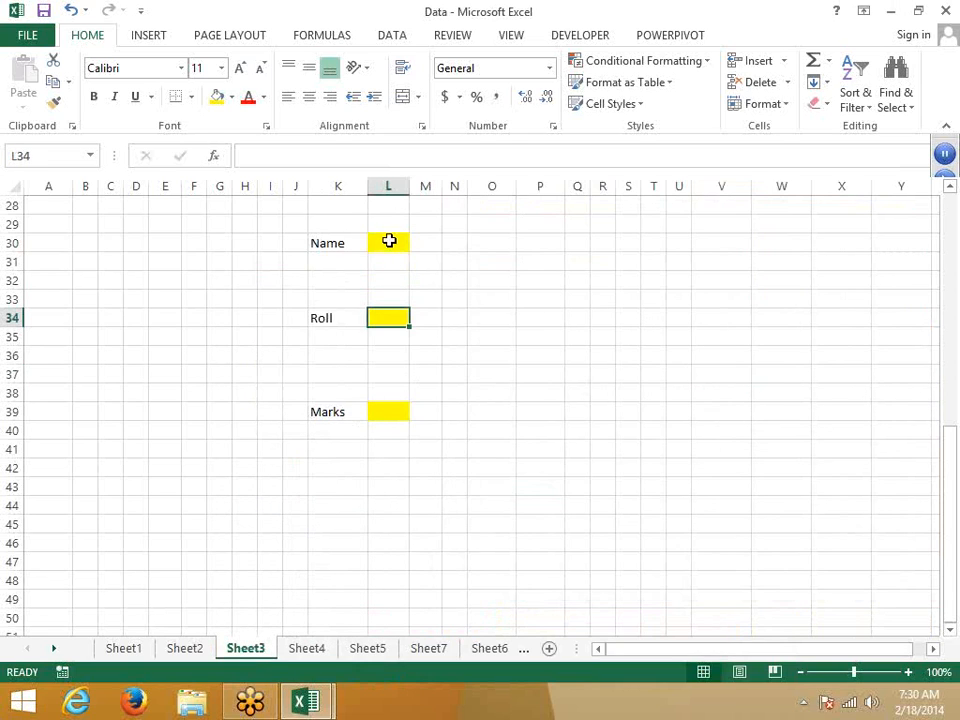
pyautogui.click(389, 241)
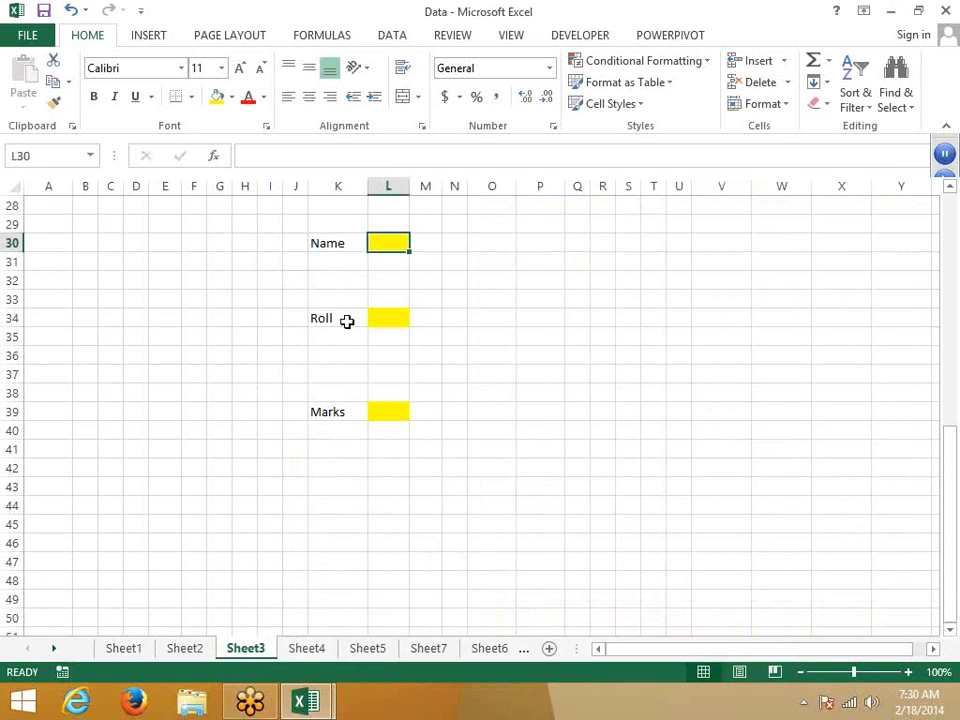
pyautogui.rightClick(240, 651)
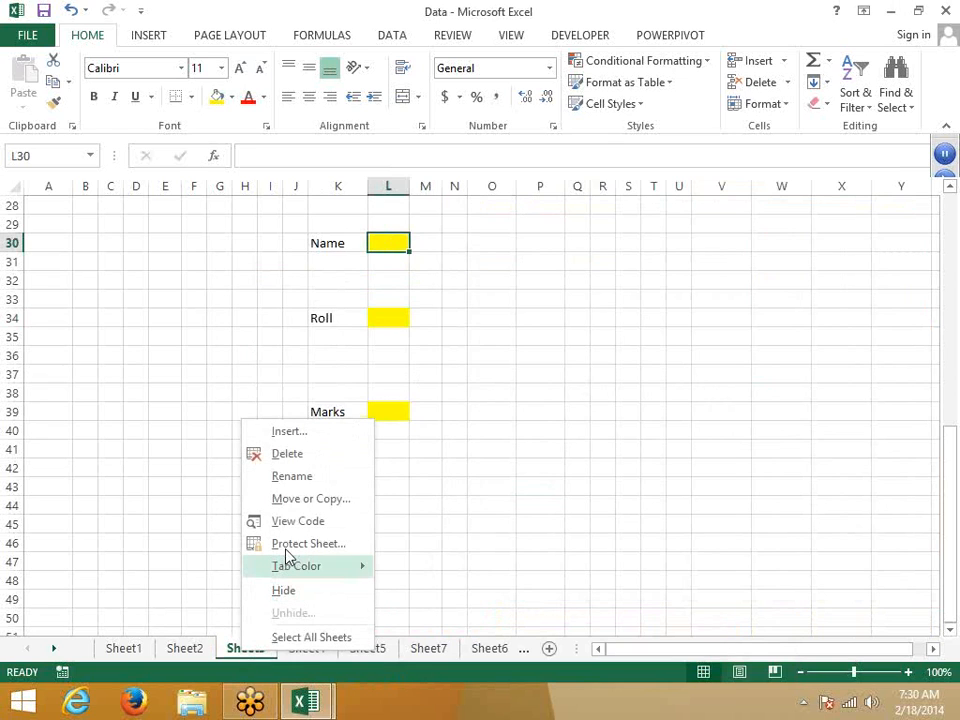
pyautogui.click(287, 545)
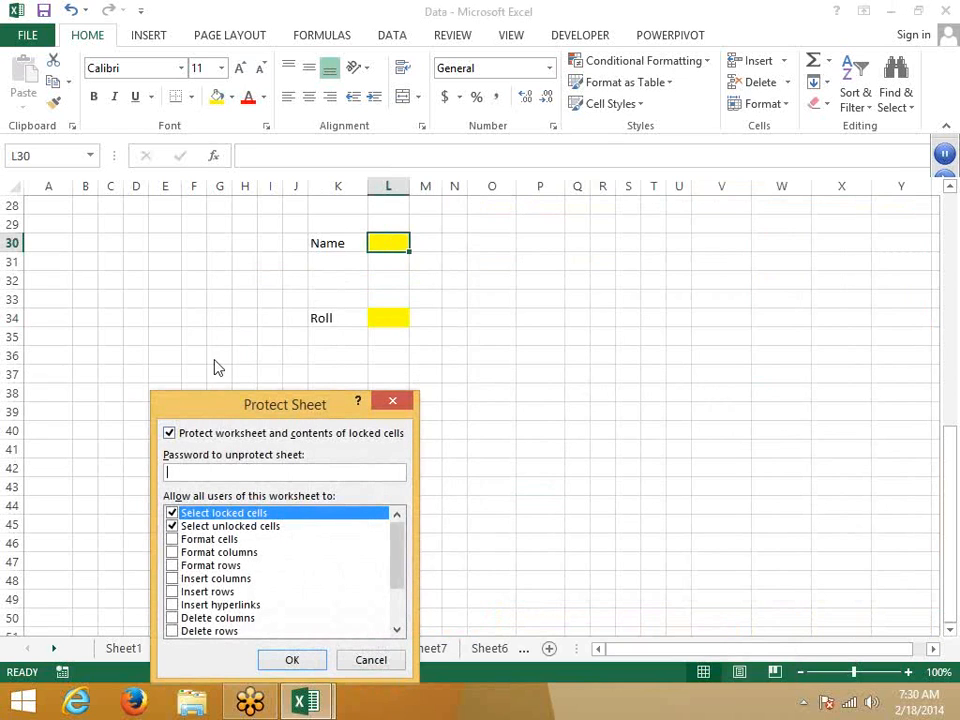
pyautogui.moveTo(220, 398); pyautogui.dragTo(193, 324)
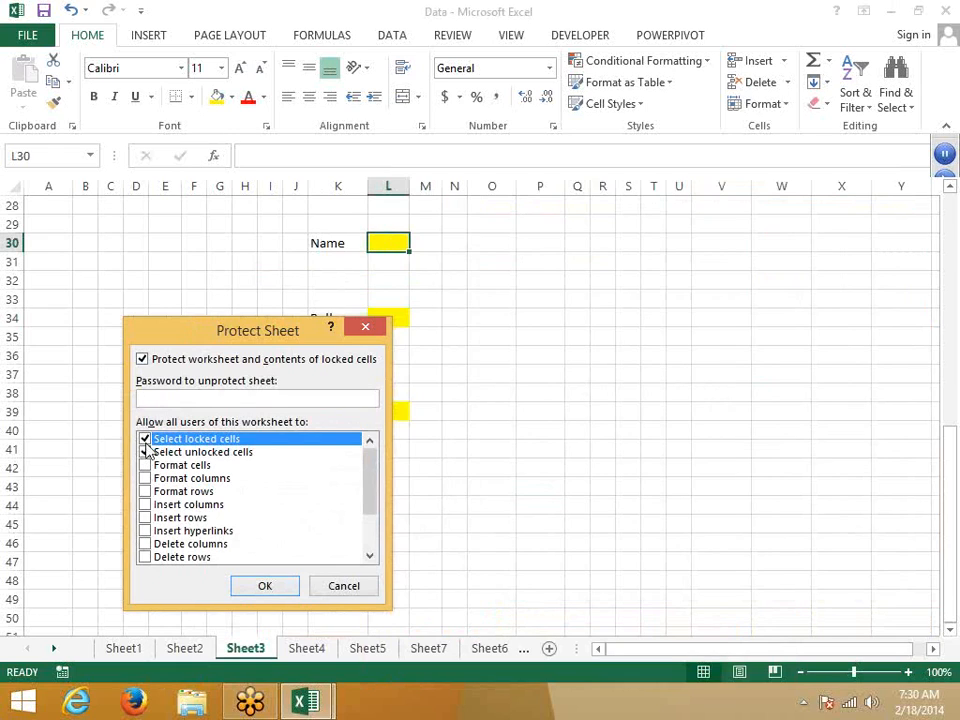
pyautogui.click(144, 439)
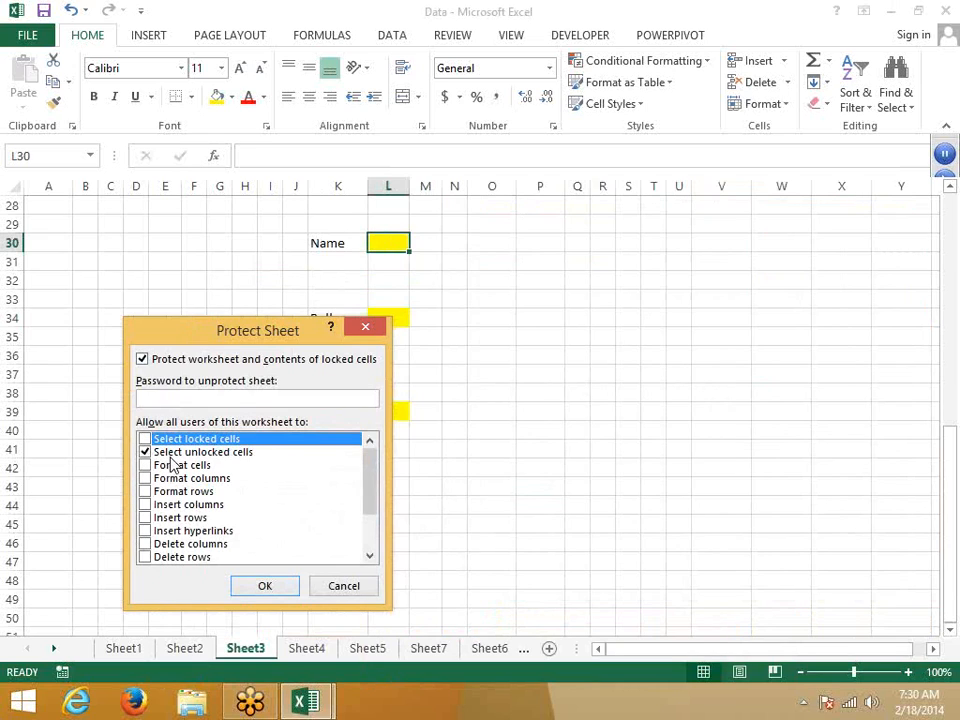
pyautogui.click(263, 584)
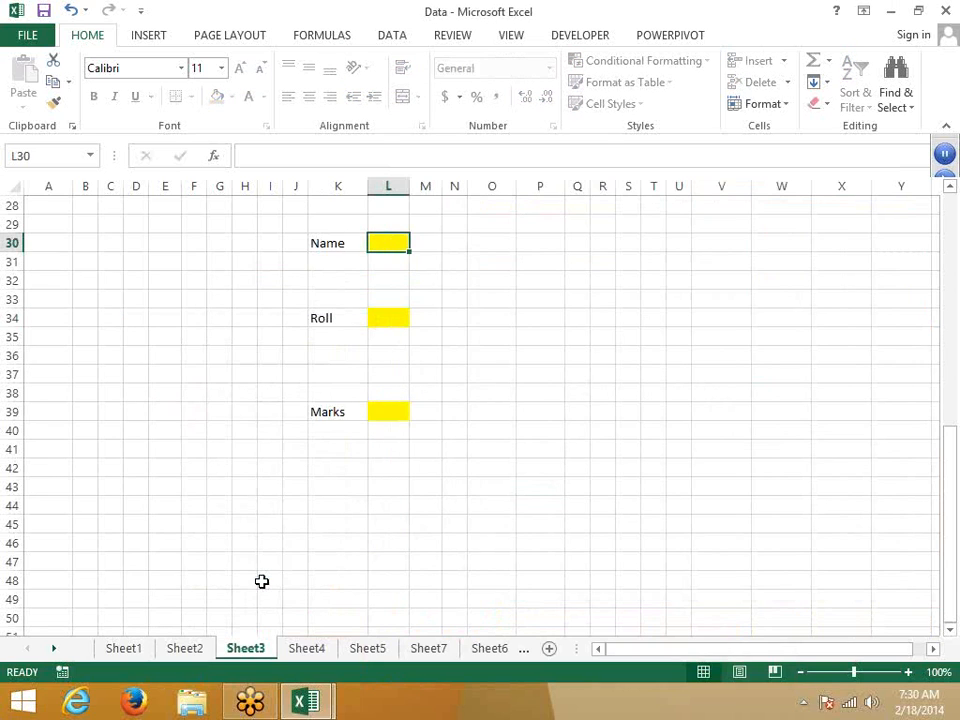
# Step: Enter 12, 25 and 32 in the unlocked yellow cells, moving between them with Tab
pyautogui.press('Tab')
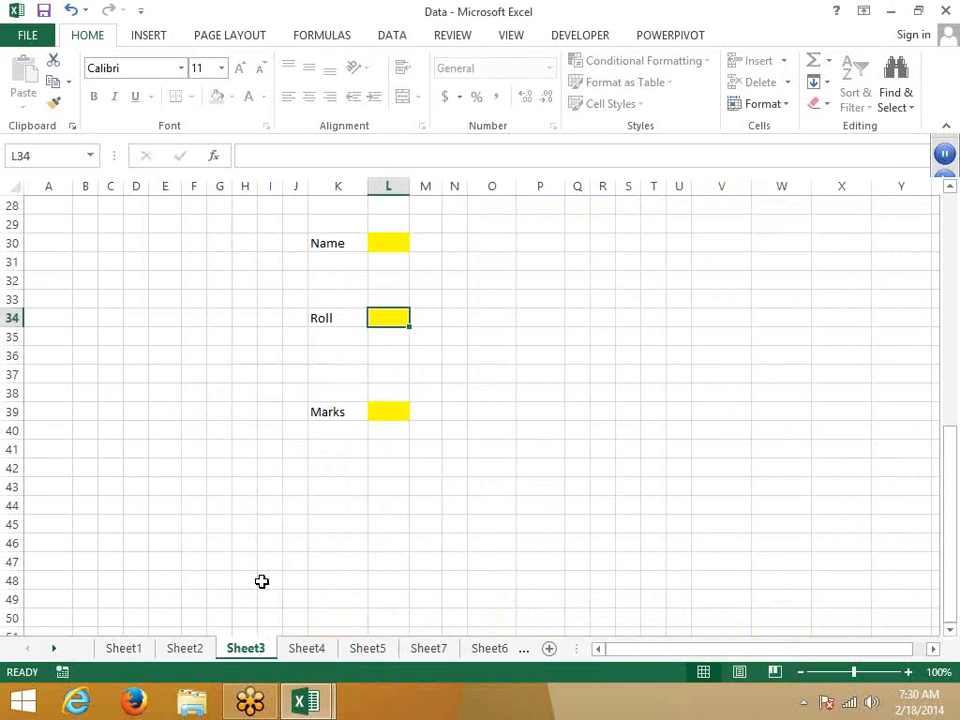
pyautogui.press('Tab')
pyautogui.press('Tab')
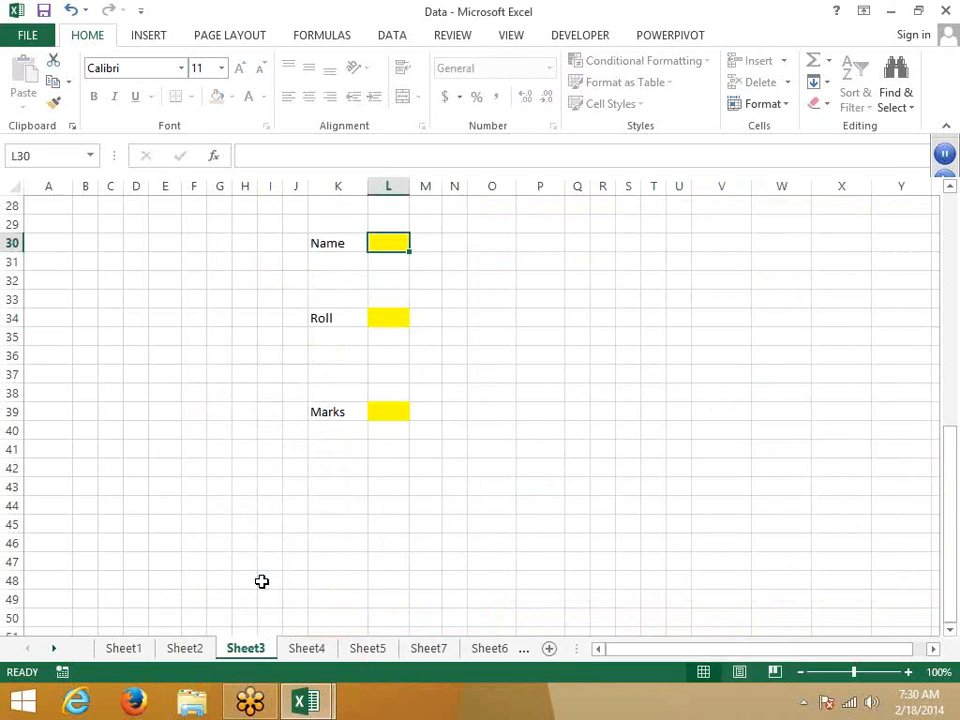
pyautogui.write('12')
pyautogui.press('Tab')
pyautogui.write('25')
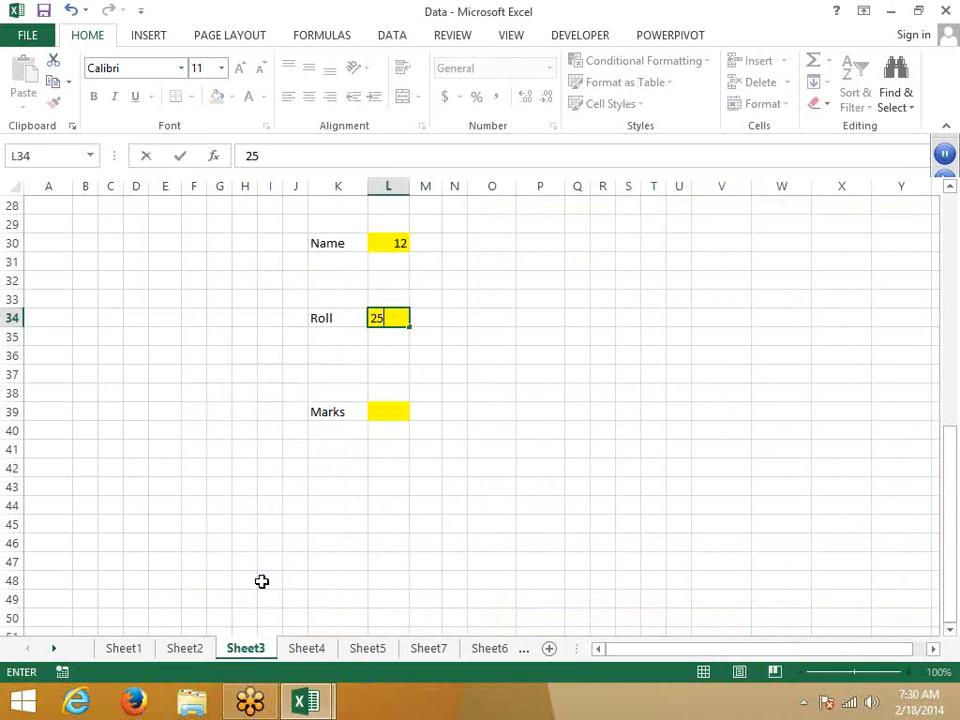
pyautogui.press('Tab')
pyautogui.write('32')
pyautogui.press('Tab')
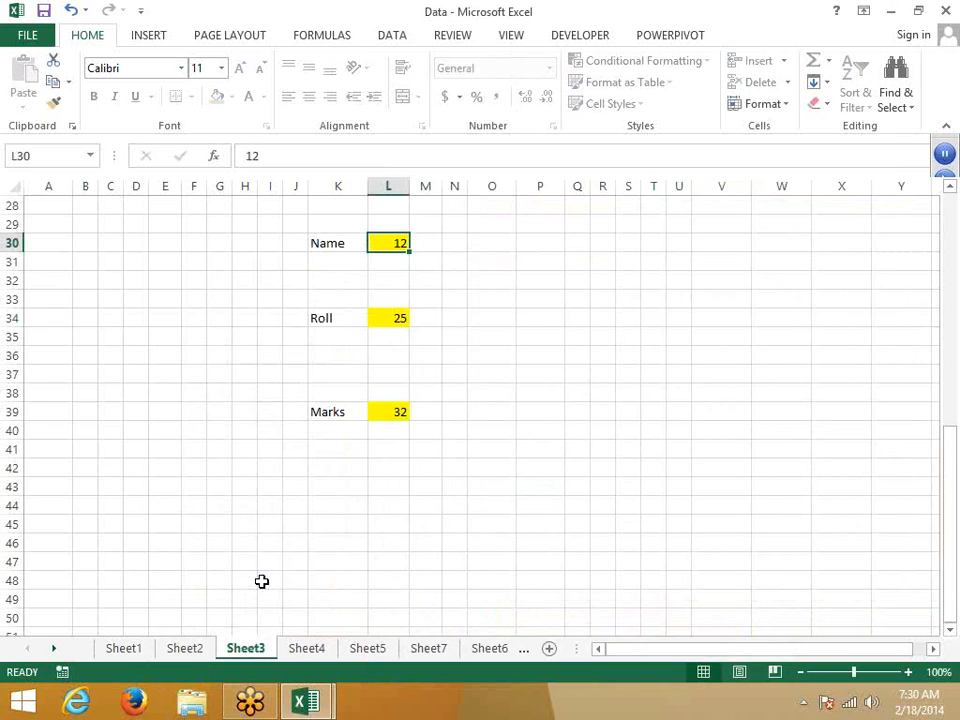
# Step: Step through the sheet tabs to Sheet10 and insert a new blank worksheet
pyautogui.click(309, 650)
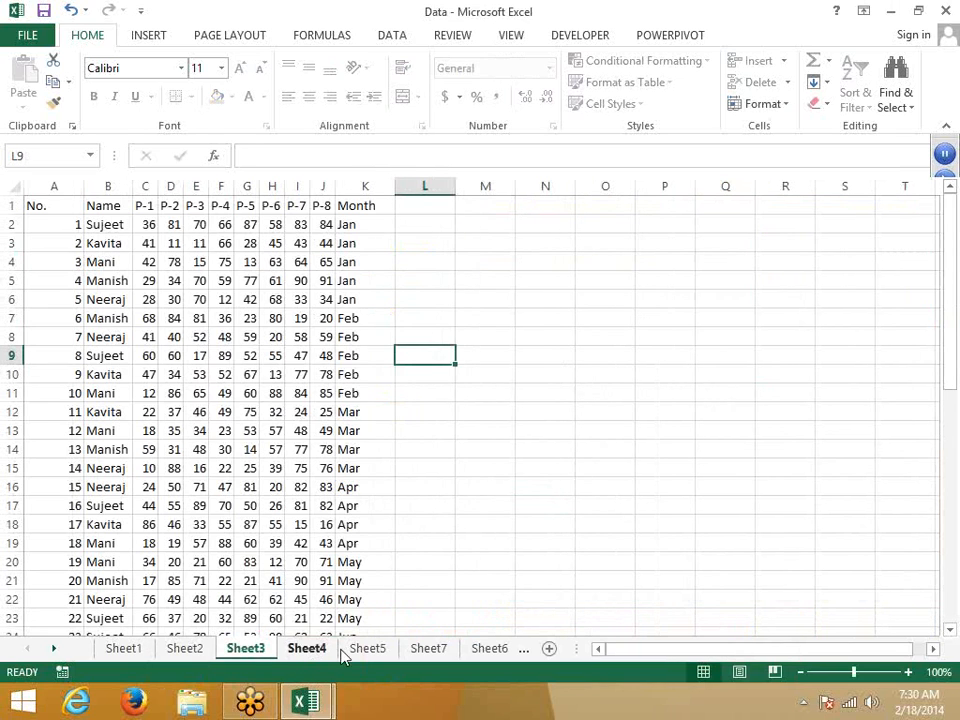
pyautogui.click(500, 650)
pyautogui.click(500, 650)
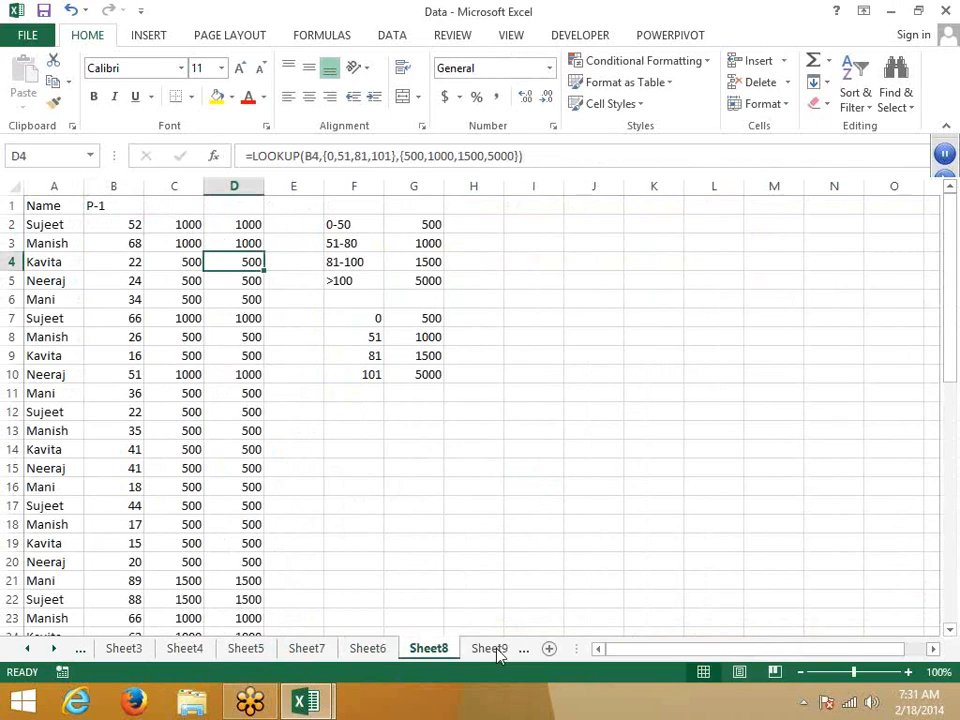
pyautogui.click(497, 650)
pyautogui.click(497, 650)
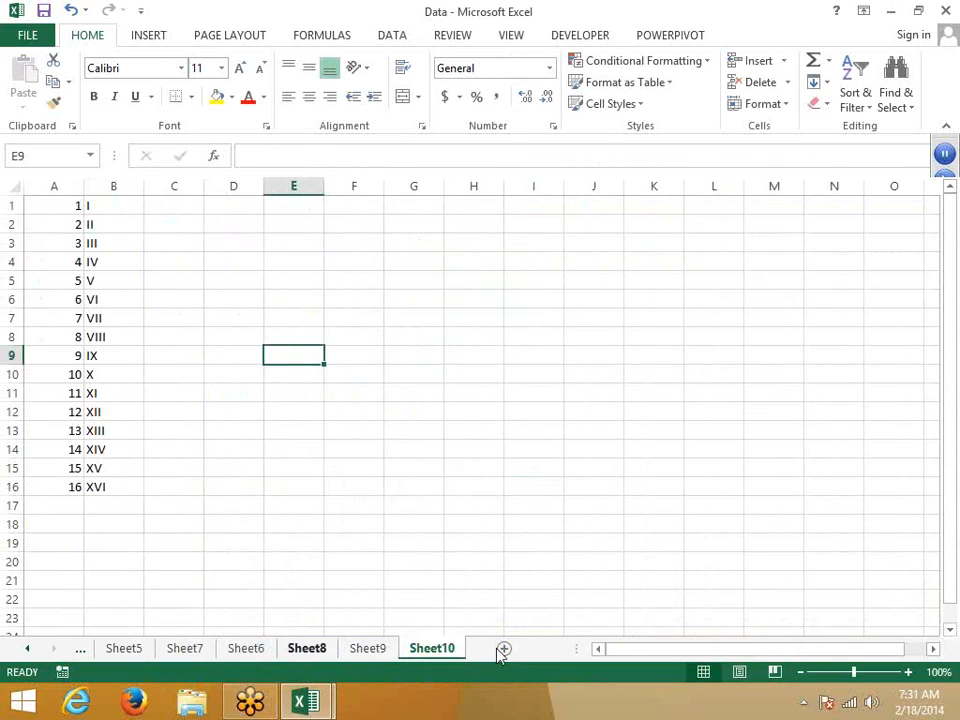
pyautogui.click(497, 648)
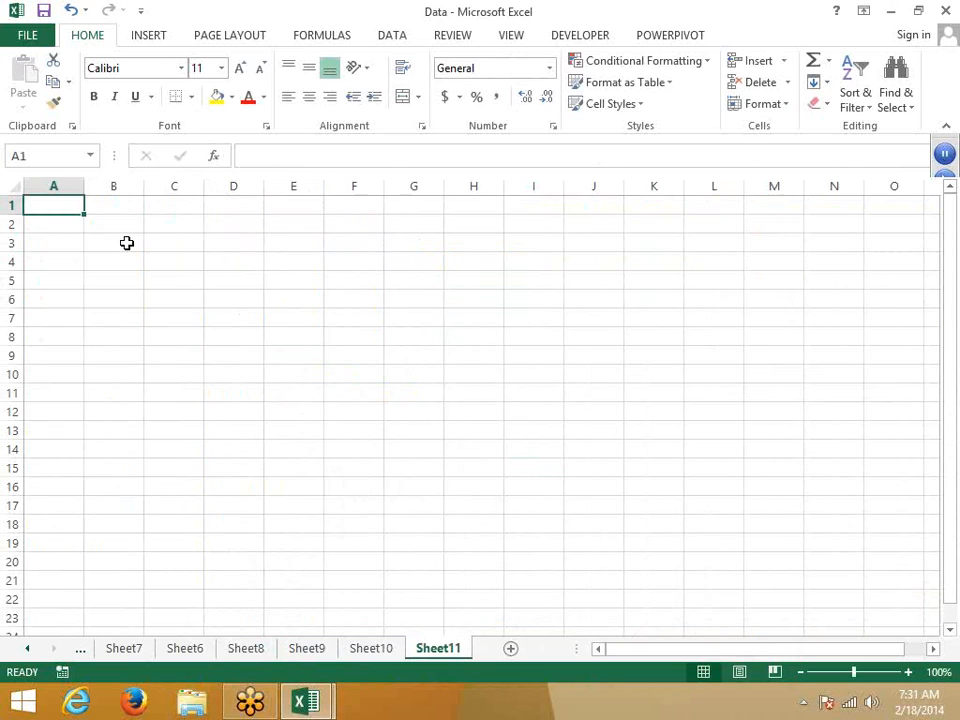
# Step: Type the headers Date, Qty, MRP and Amt. across A1:D1
pyautogui.write('Nmae')
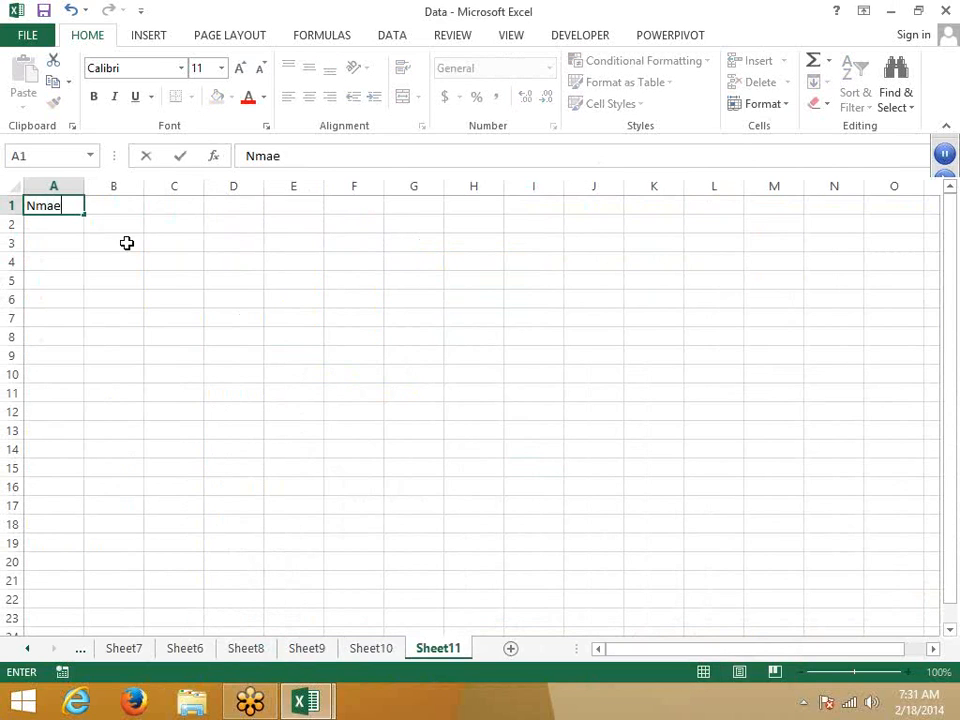
pyautogui.press('BackSpace')
pyautogui.press('BackSpace')
pyautogui.press('BackSpace')
pyautogui.press('BackSpace')
pyautogui.write('Date')
pyautogui.press('Tab')
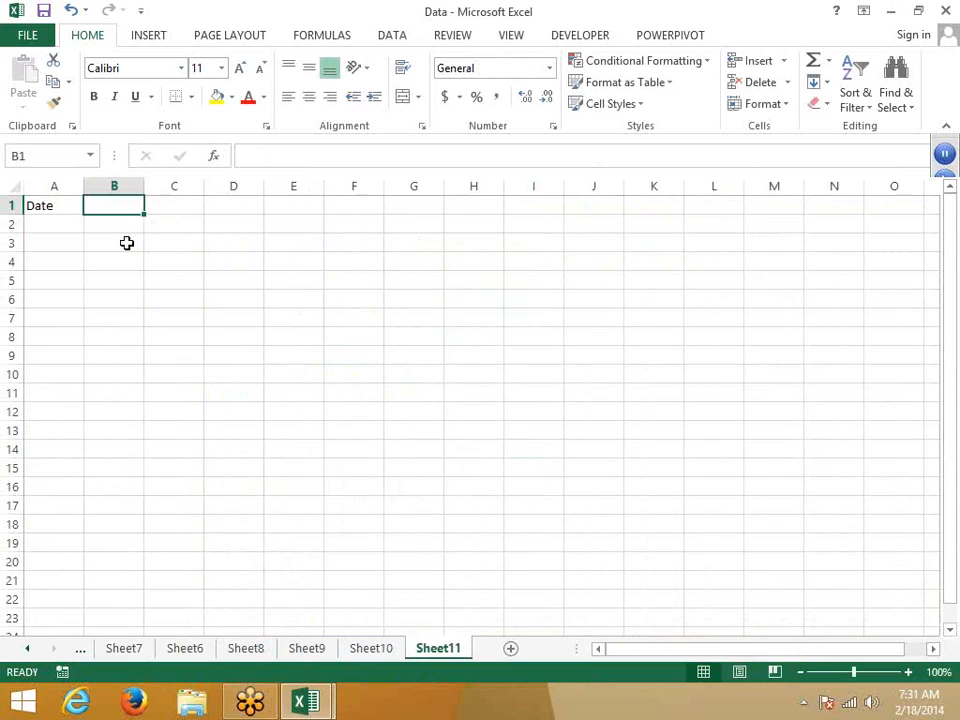
pyautogui.write('Qty')
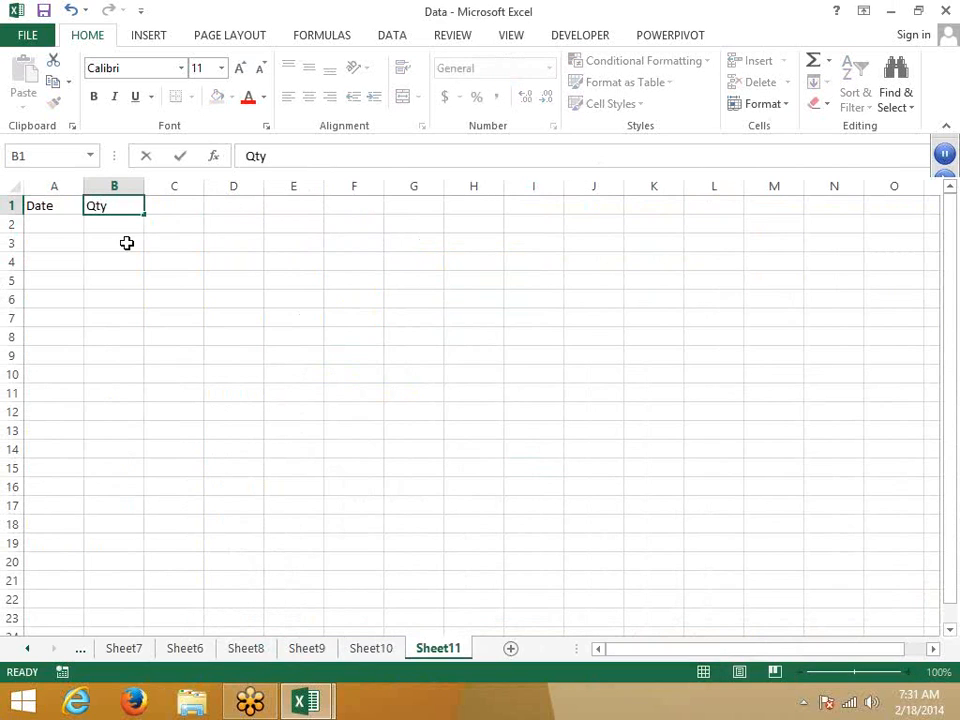
pyautogui.press('Tab')
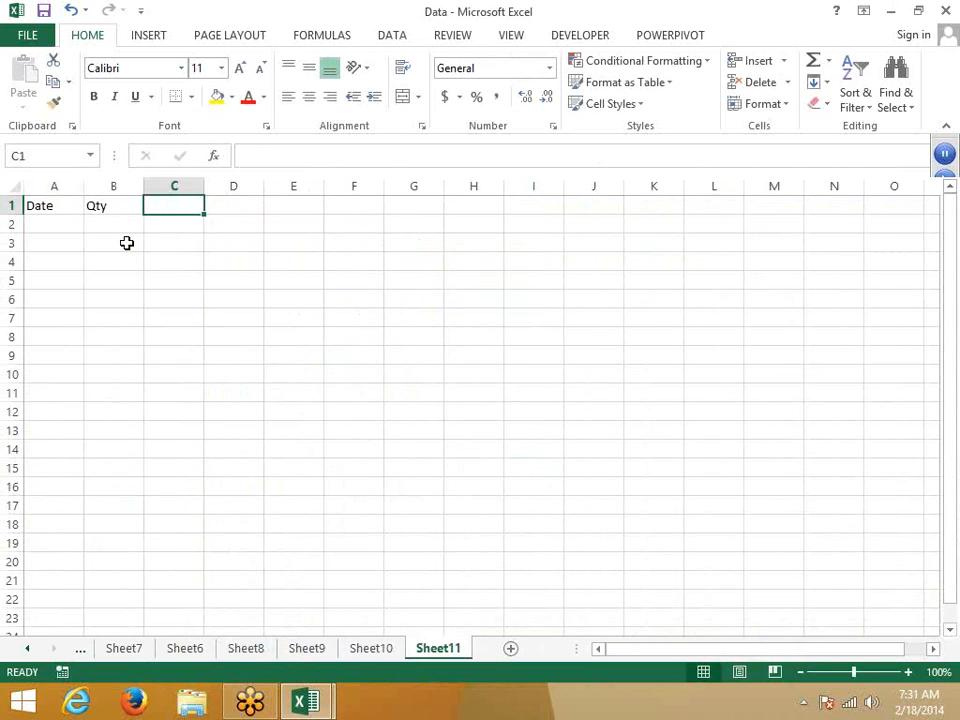
pyautogui.write('MRP')
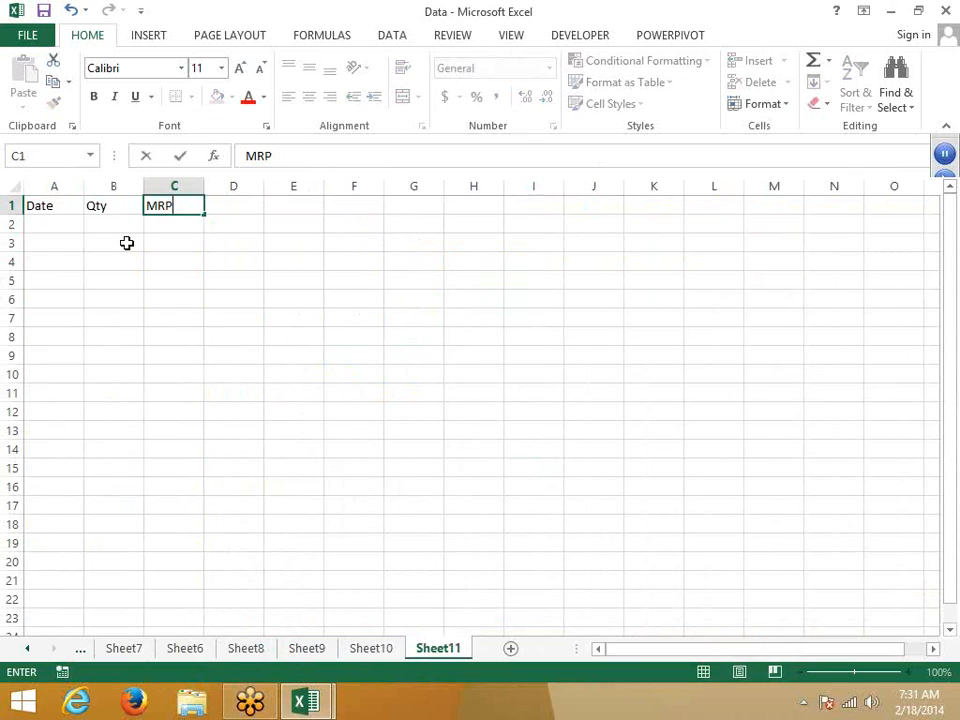
pyautogui.press('Tab')
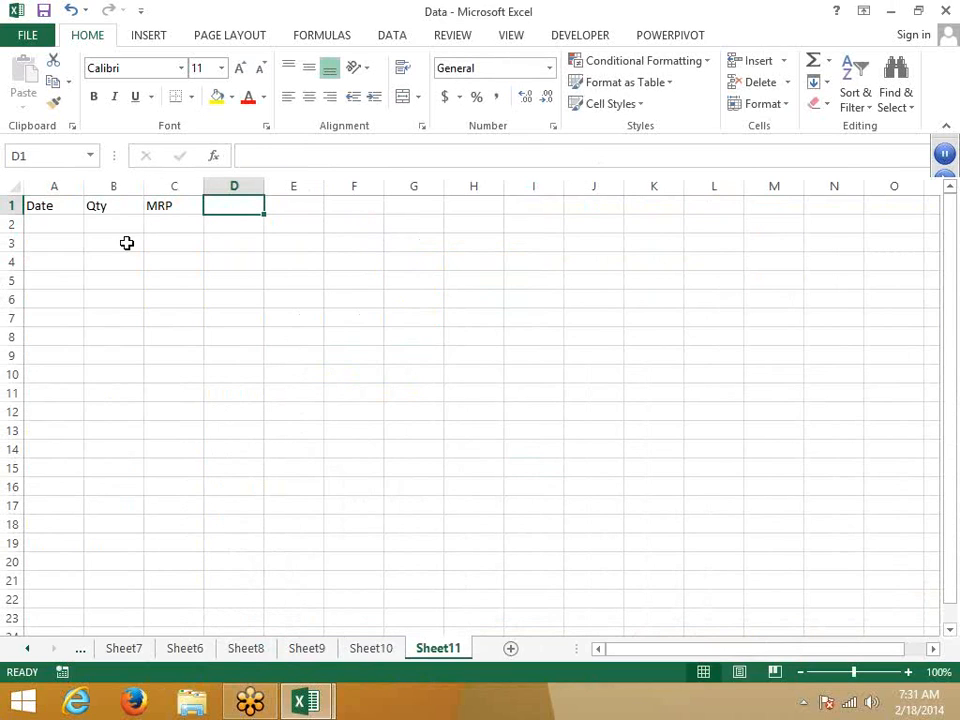
pyautogui.write('Amt.')
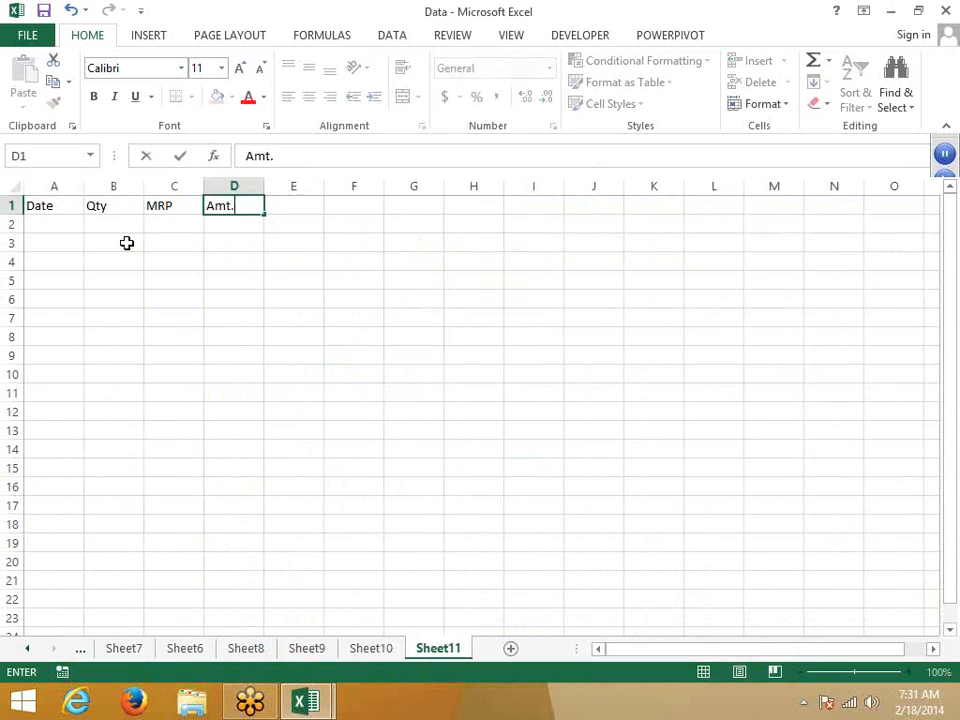
pyautogui.press('Return')
# Step: Add the headers Tax, Total and Zone in E1:G1
pyautogui.press('Right')
pyautogui.press('Up')
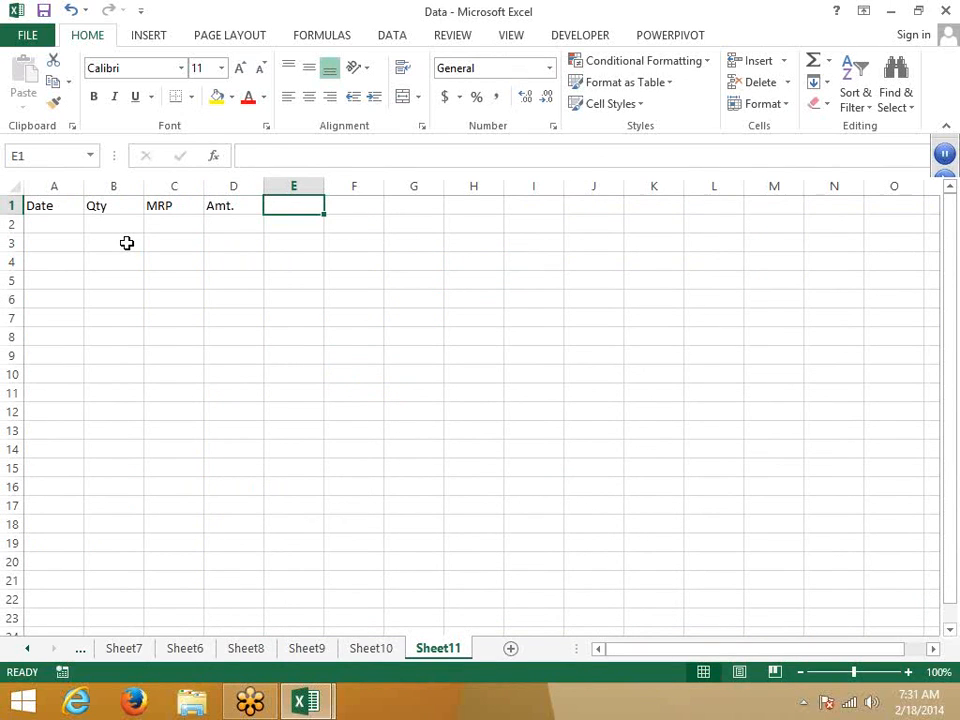
pyautogui.write('Tax')
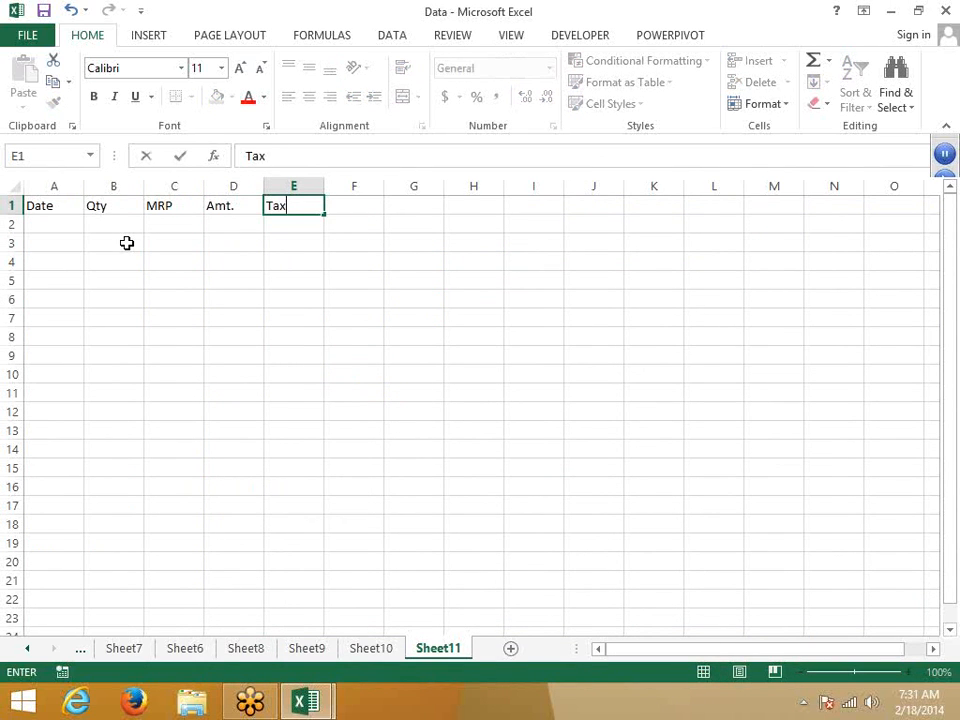
pyautogui.press('Return')
pyautogui.press('Right')
pyautogui.press('Up')
pyautogui.write('Total')
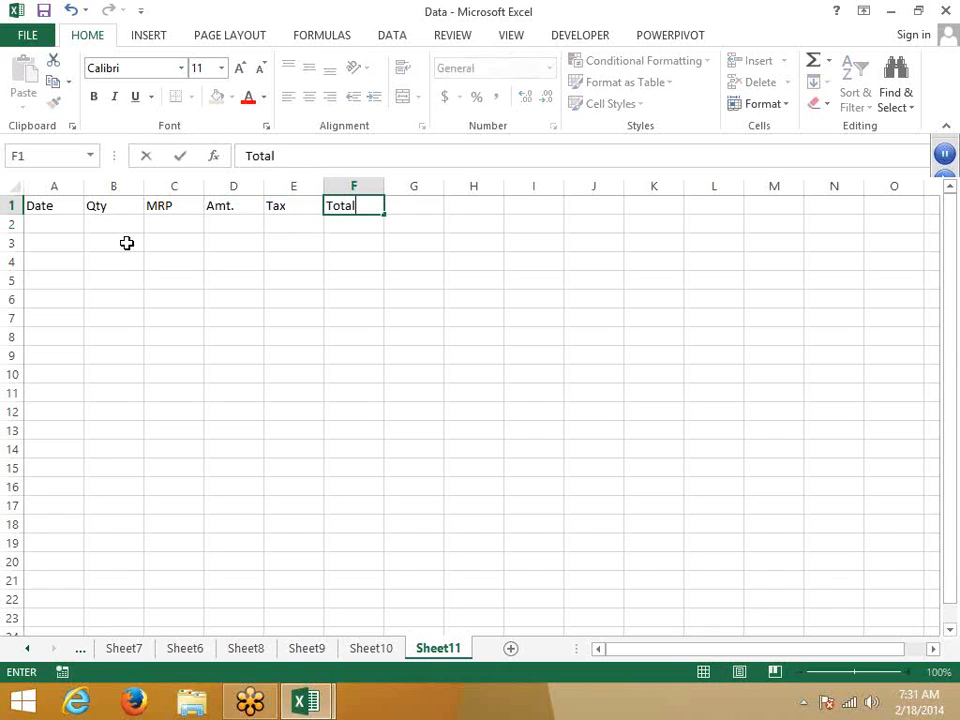
pyautogui.press('Return')
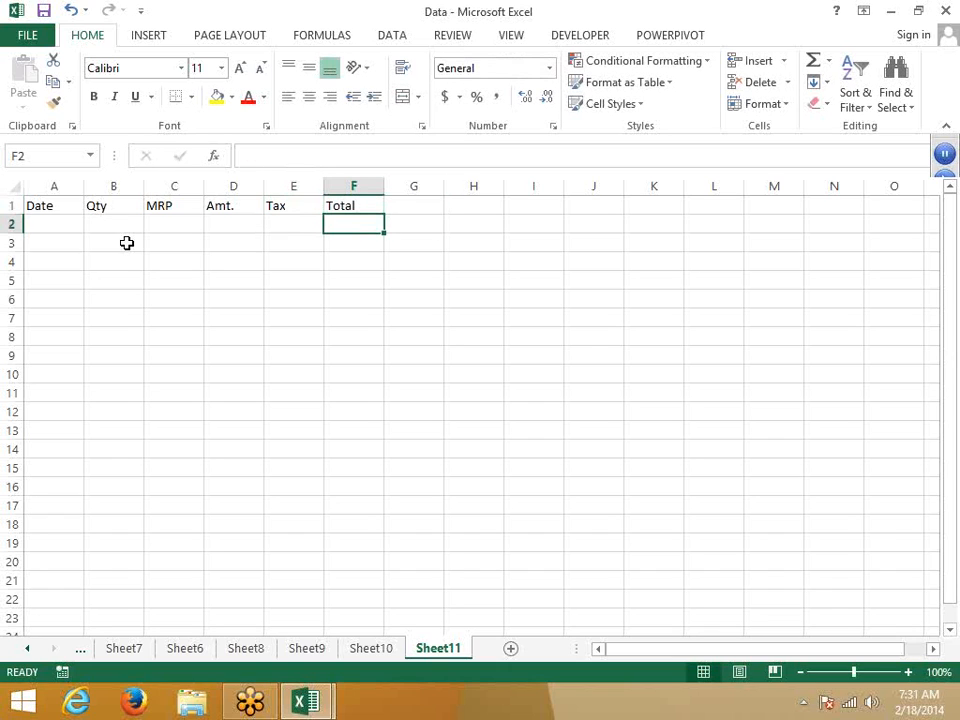
pyautogui.press('Right')
pyautogui.press('Up')
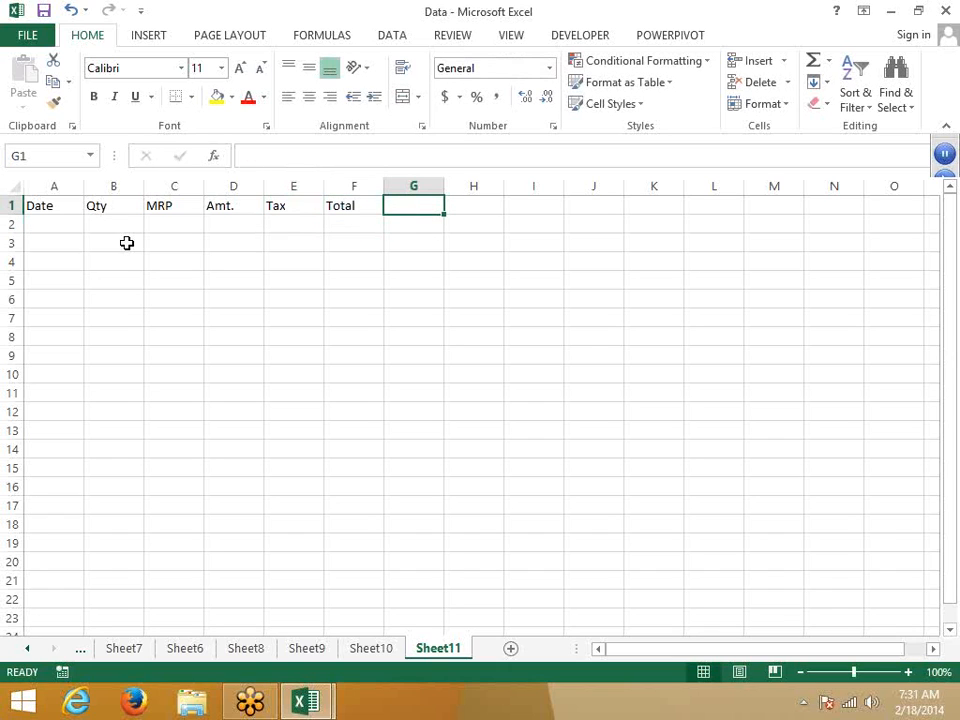
pyautogui.write('Zo')
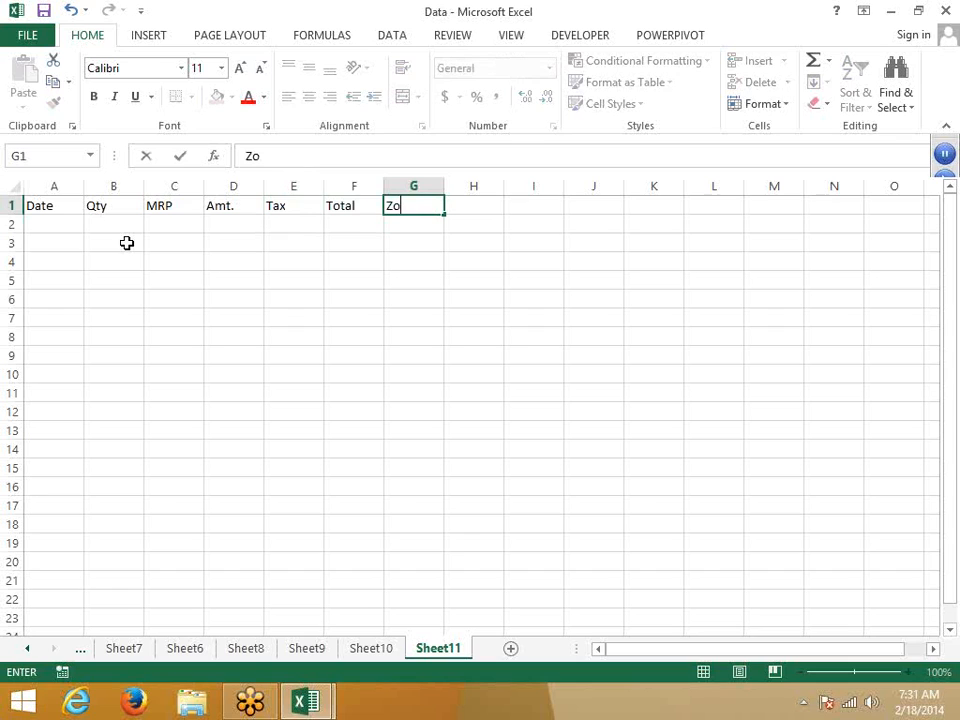
pyautogui.write('ne')
pyautogui.press('Return')
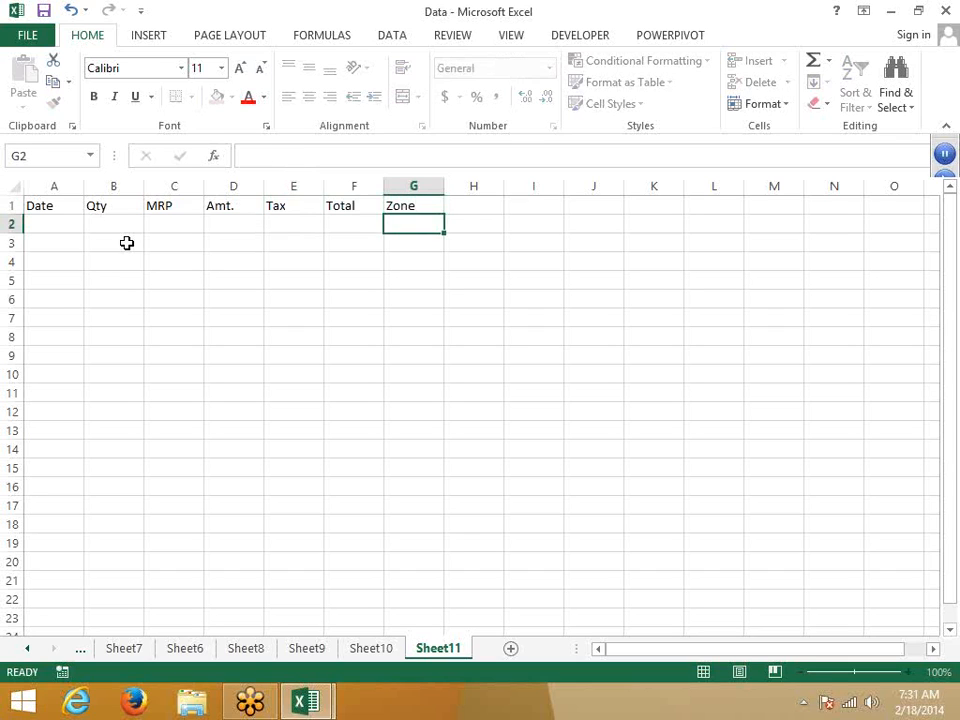
pyautogui.press('Home')
# Step: Enter the Amt. formula =B2*C2 in D2
pyautogui.press('Right')
pyautogui.press('Right')
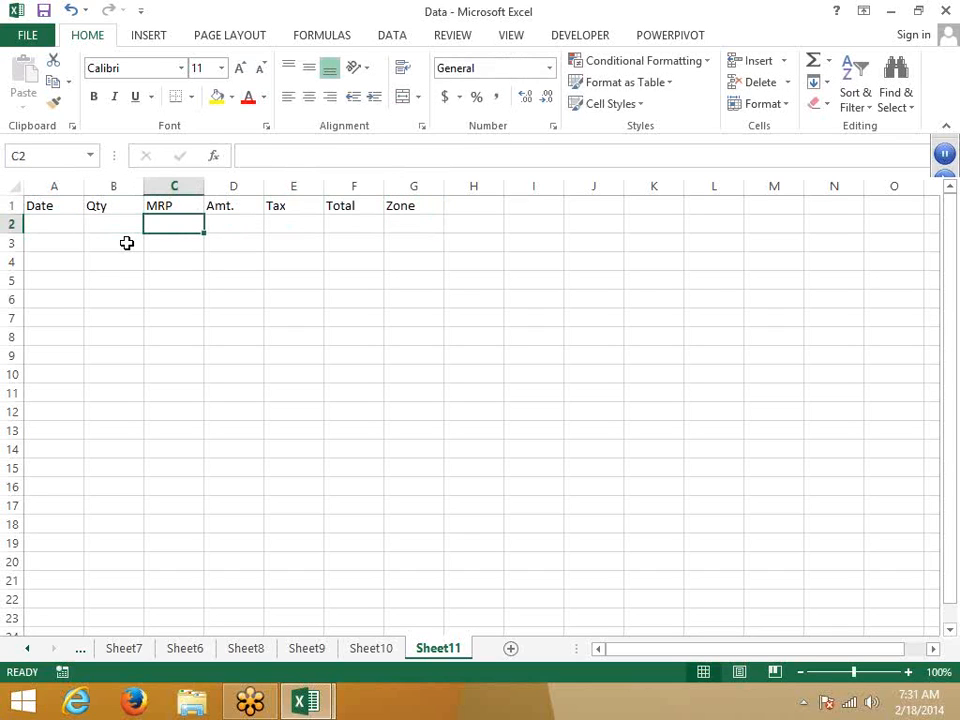
pyautogui.press('Right')
pyautogui.press('Right')
pyautogui.press('Right')
pyautogui.press('Right')
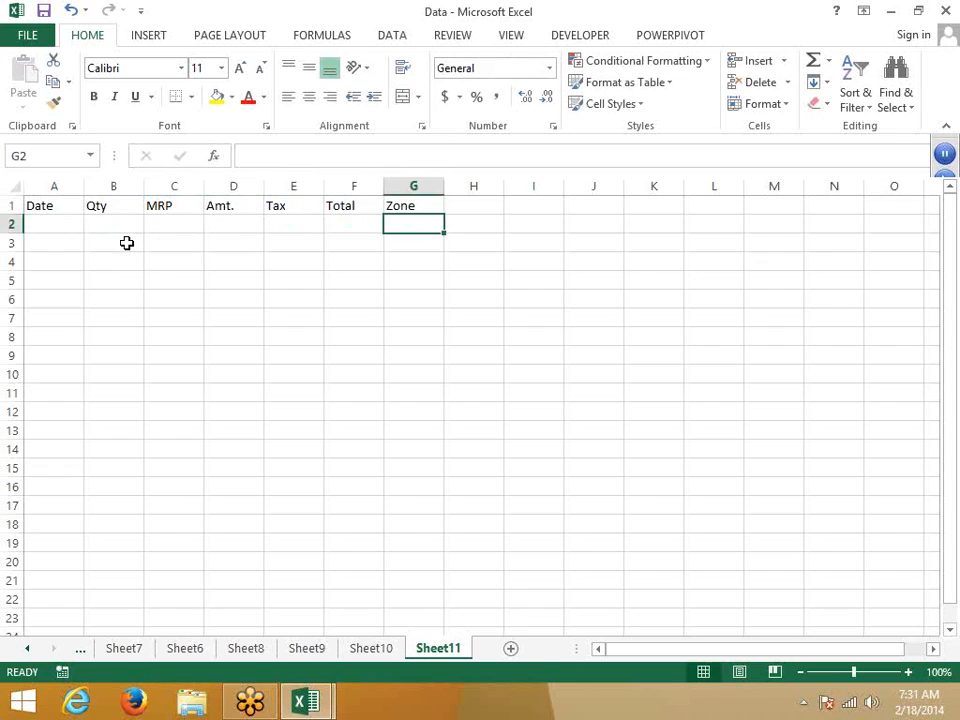
pyautogui.press('Left')
pyautogui.press('Left')
pyautogui.press('Left')
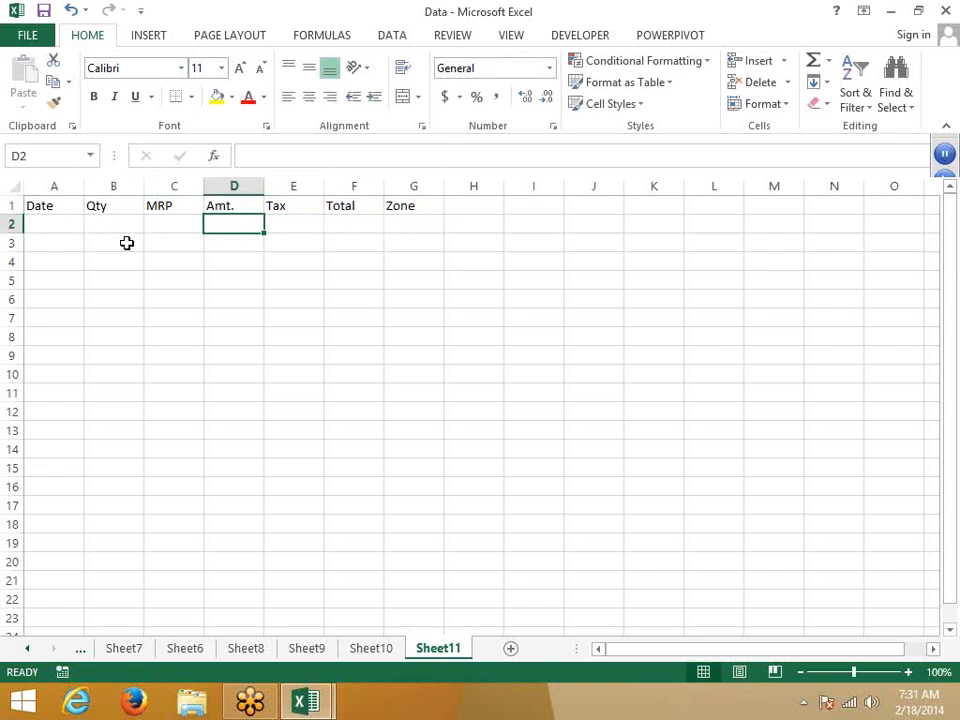
pyautogui.write('=')
pyautogui.press('Left')
pyautogui.press('Left')
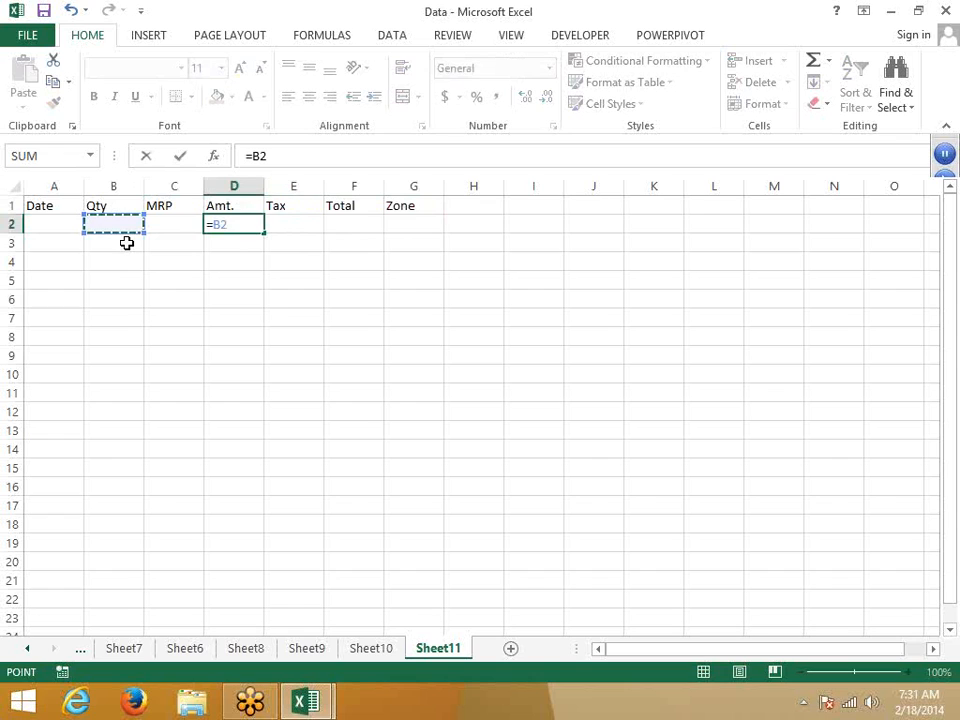
pyautogui.write('*')
pyautogui.press('Left')
pyautogui.press('Return')
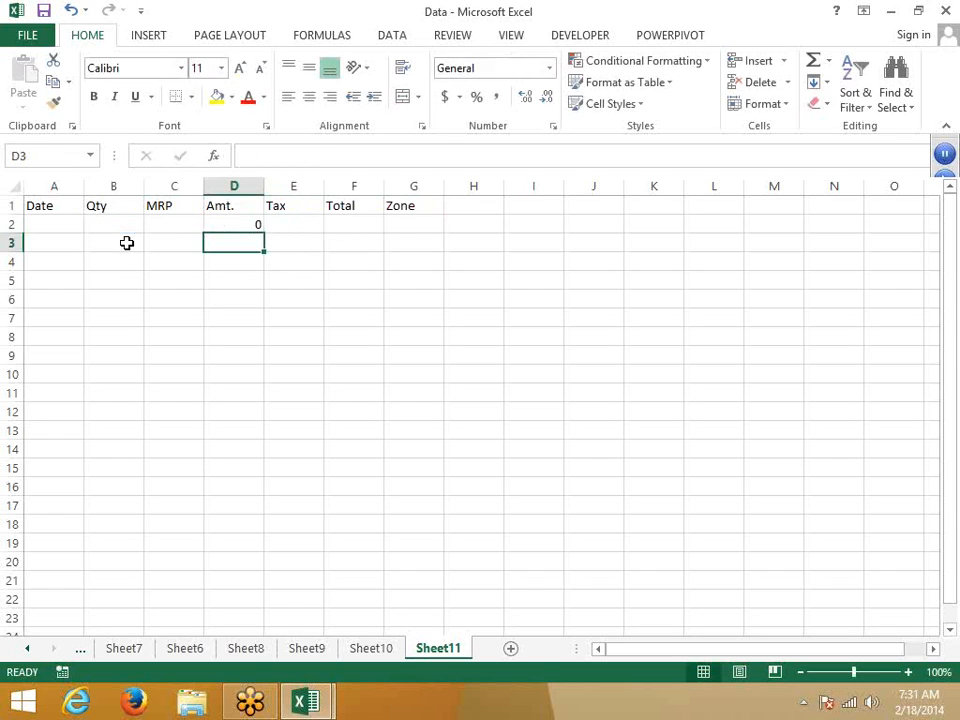
# Step: Enter the Tax formula =D2*4% in E2
pyautogui.press('Up')
pyautogui.press('Right')
pyautogui.write('=')
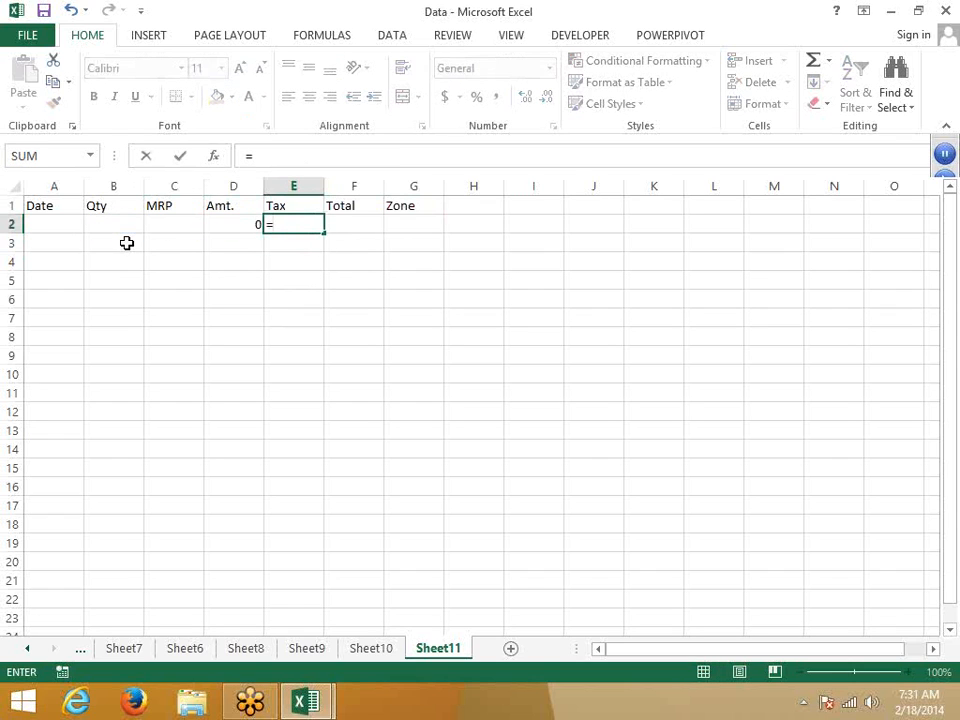
pyautogui.press('Left')
pyautogui.write('*2')
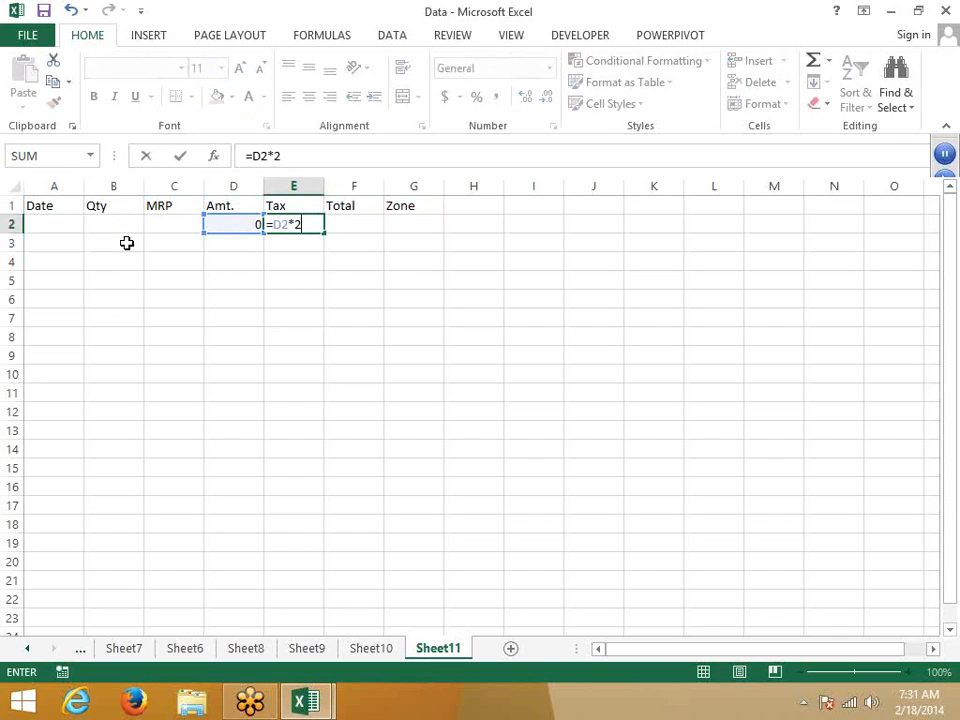
pyautogui.press('BackSpace')
pyautogui.write('4%')
pyautogui.press('Return')
# Step: Enter the Total formula =D2+E2 in F2, then select the row 2 formulas and extend downward
pyautogui.press('Right')
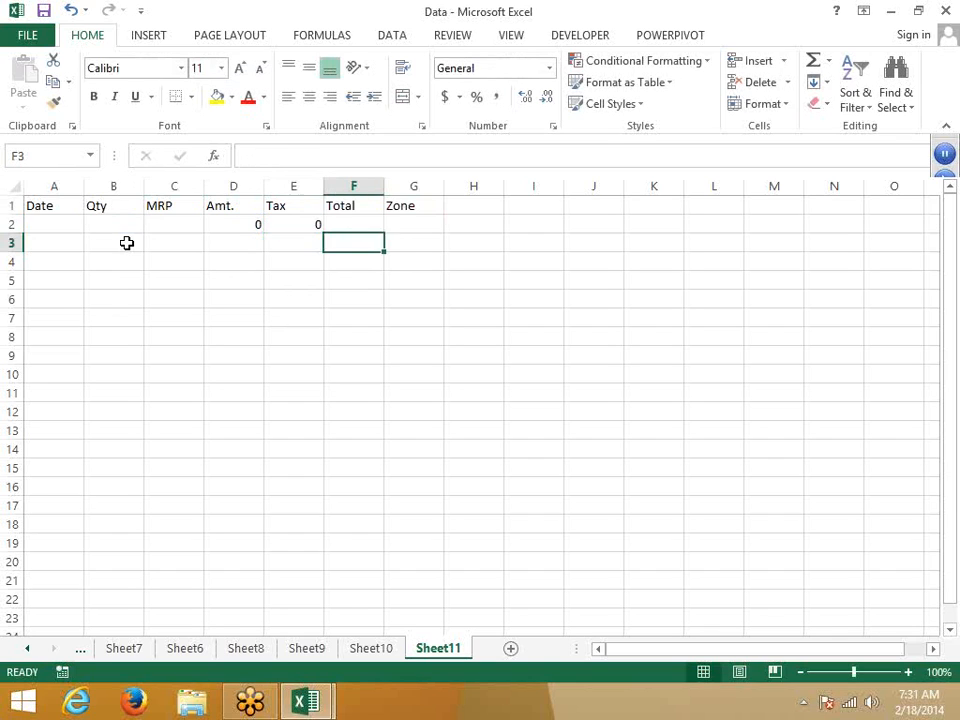
pyautogui.press('Up')
pyautogui.write('=')
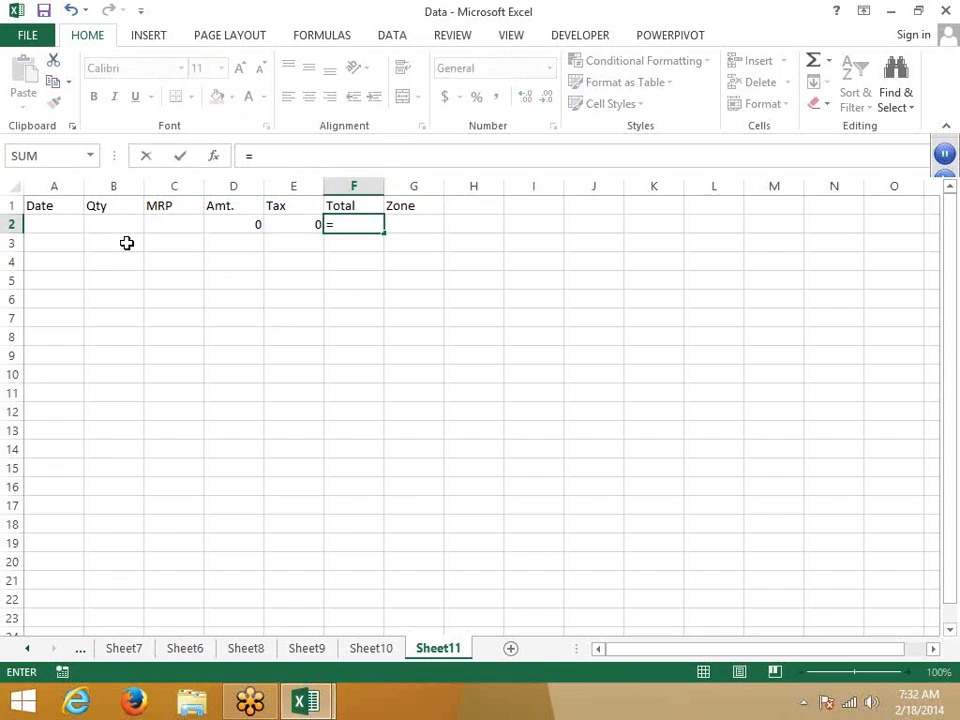
pyautogui.press('Left')
pyautogui.press('Left')
pyautogui.write('+')
pyautogui.press('Left')
pyautogui.press('Return')
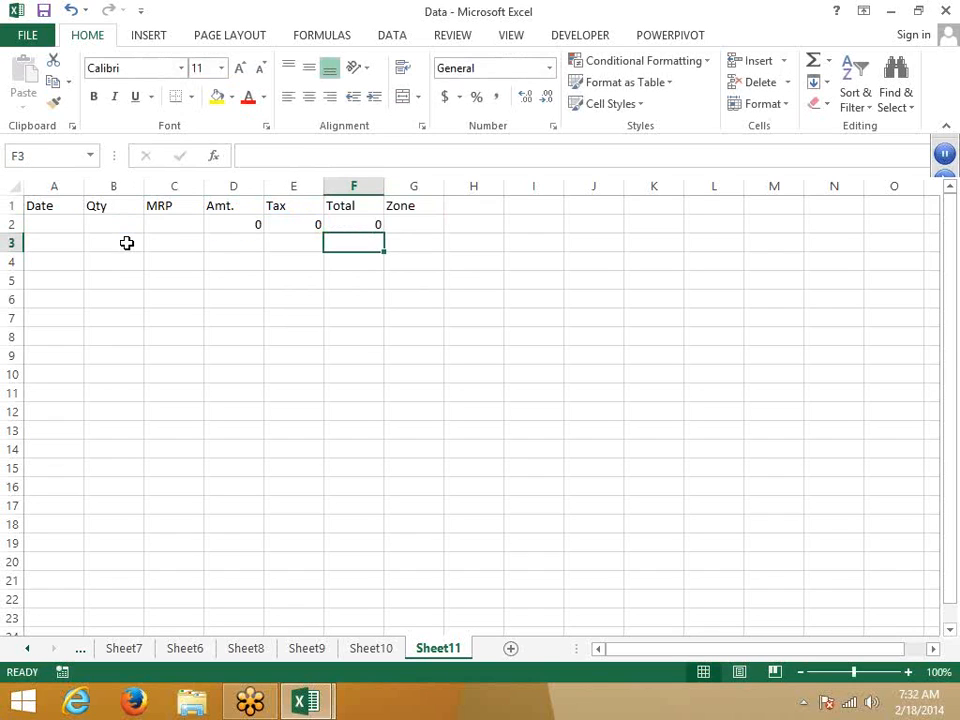
pyautogui.press('Right')
pyautogui.press('Up')
pyautogui.press('Left')
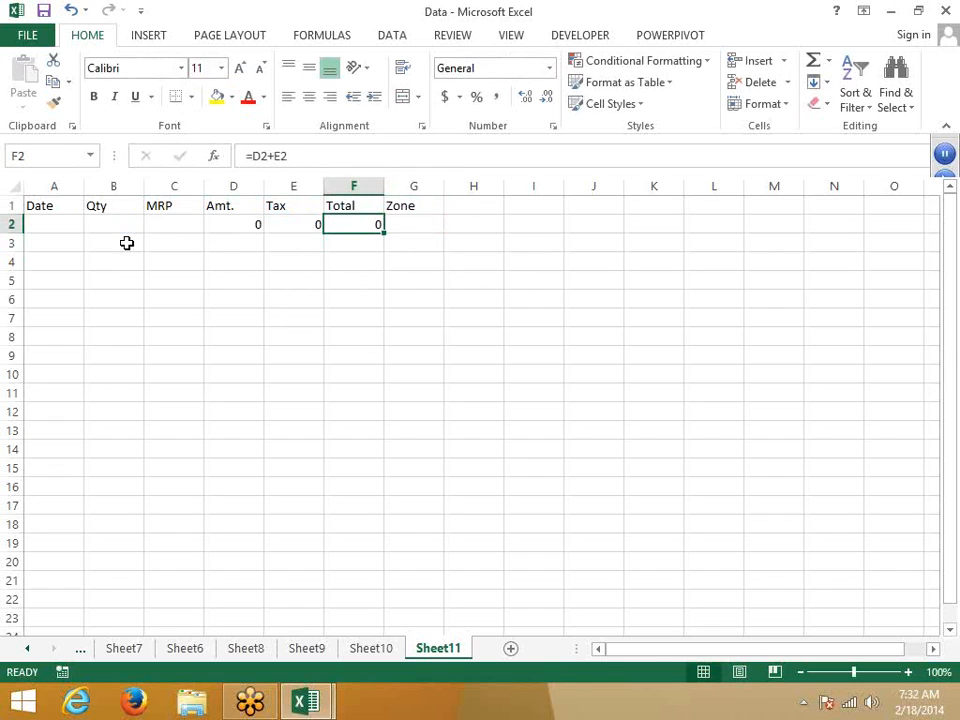
pyautogui.hotkey('shift', 'Left')
pyautogui.hotkey('shift', 'Left')
pyautogui.hotkey('shift', 'Down')
pyautogui.hotkey('shift', 'Down')
pyautogui.hotkey('shift', 'Down')
pyautogui.hotkey('shift', 'Down')
pyautogui.hotkey('shift', 'Down')
pyautogui.hotkey('shift', 'Down')
pyautogui.hotkey('shift', 'Down')
pyautogui.hotkey('shift', 'Down')
pyautogui.hotkey('shift', 'Down')
pyautogui.hotkey('shift', 'Down')
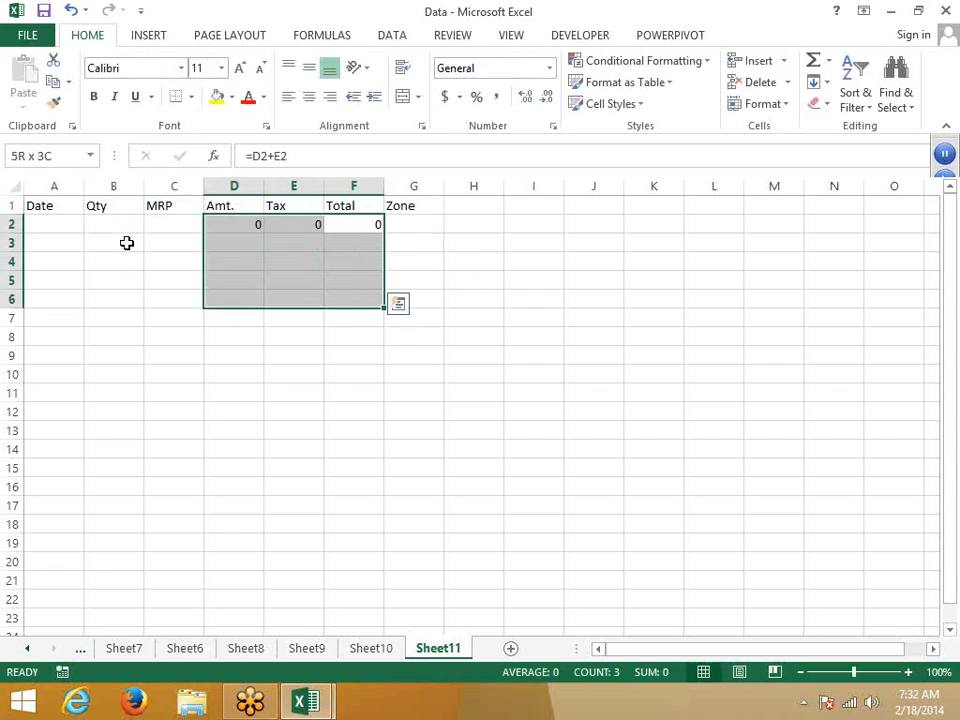
# Step: Fill the D2:F2 Amt., Tax and Total formulas down through row 13 with Ctrl+D
pyautogui.hotkey('ctrl', 'd')
pyautogui.press('Up')
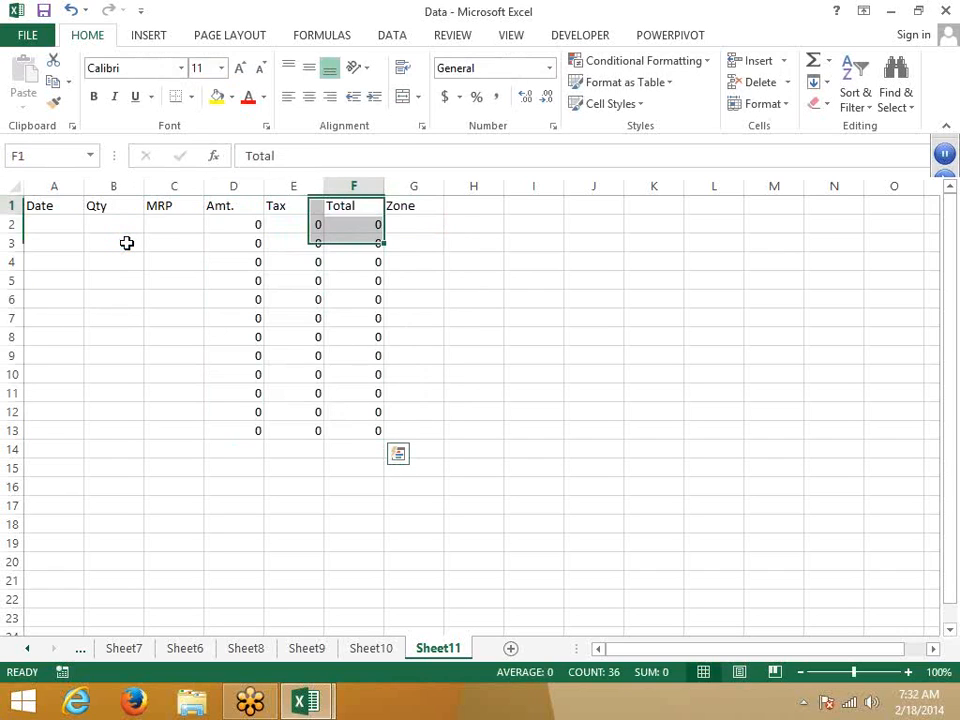
pyautogui.press('Left')
pyautogui.press('Left')
pyautogui.press('Left')
pyautogui.press('Left')
pyautogui.press('Left')
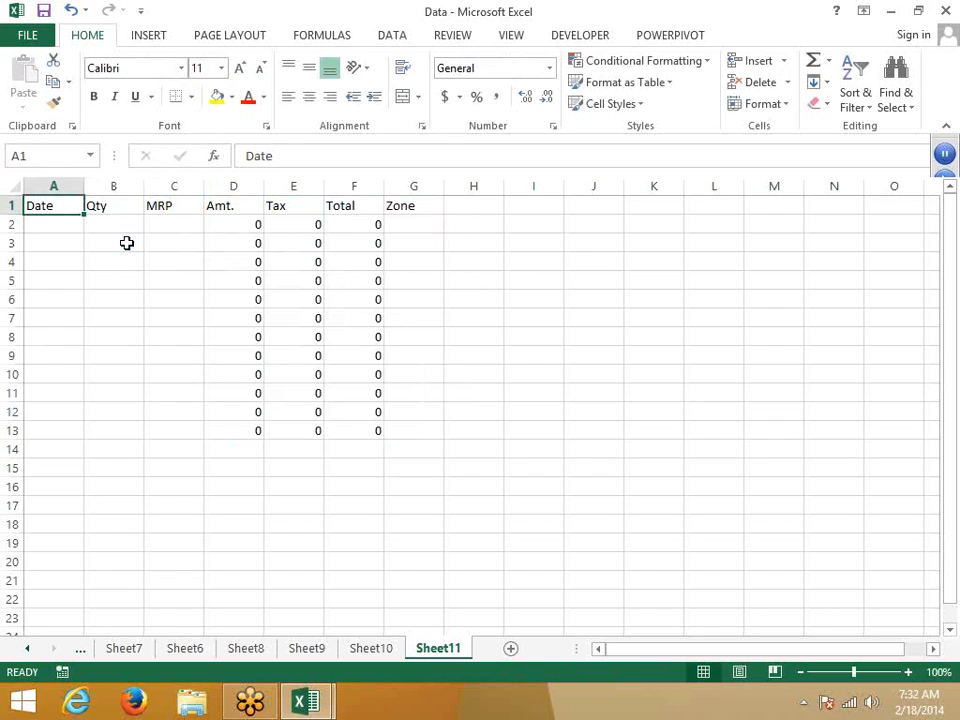
pyautogui.press('Right')
pyautogui.press('Right')
pyautogui.press('Right')
pyautogui.press('Right')
pyautogui.press('Right')
pyautogui.press('Right')
pyautogui.press('Right')
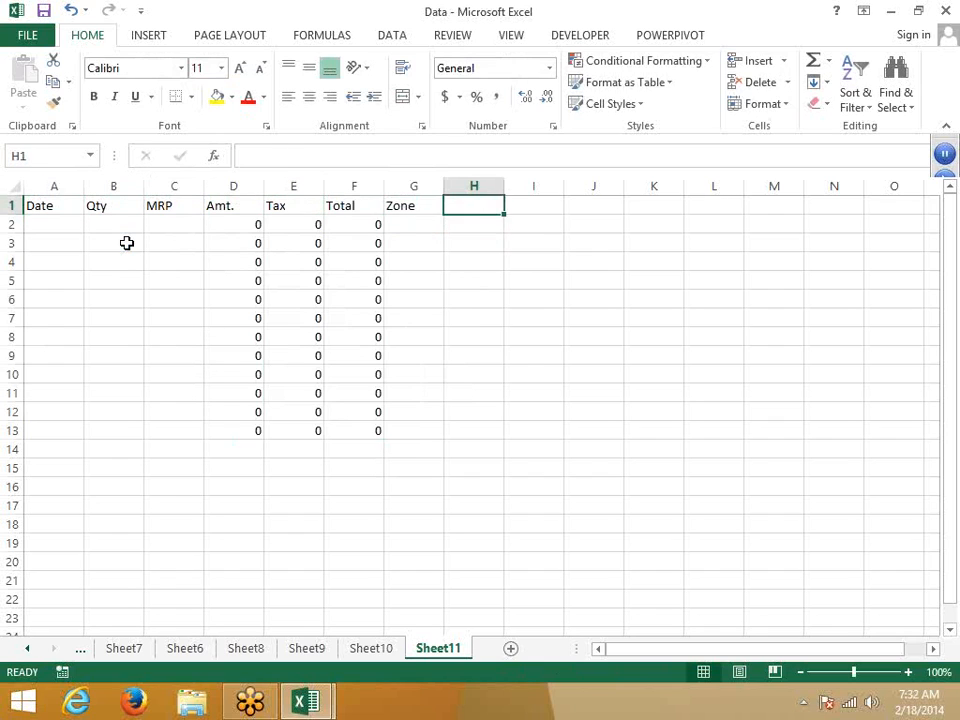
pyautogui.press('Down')
pyautogui.press('Left')
pyautogui.press('Left')
pyautogui.press('Left')
pyautogui.press('Left')
pyautogui.press('Left')
pyautogui.press('Left')
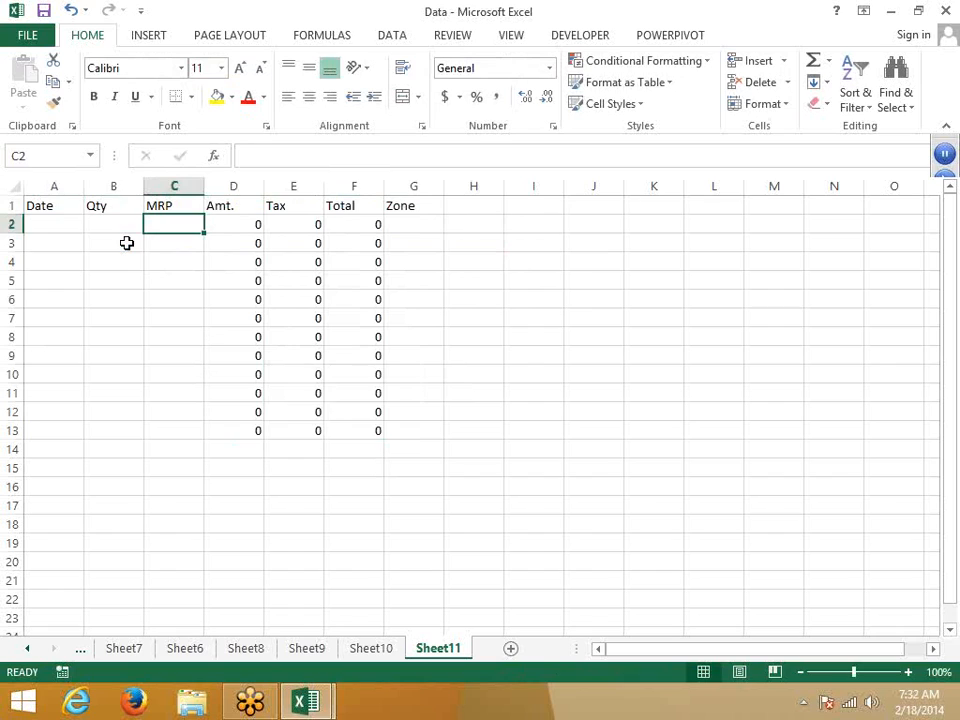
# Step: Step through the row 2 cells and select G2 and C3 to check the filled results show 0
pyautogui.press('Left')
pyautogui.press('Right')
pyautogui.press('Right')
pyautogui.press('Left')
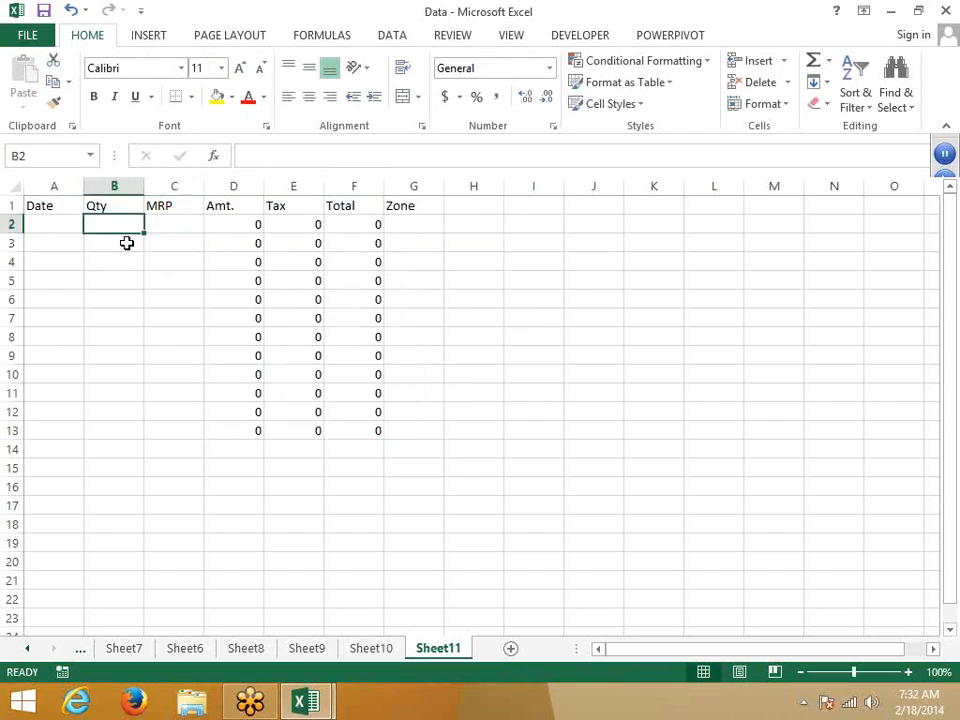
pyautogui.press('Left')
pyautogui.press('Right')
pyautogui.press('Right')
pyautogui.press('Right')
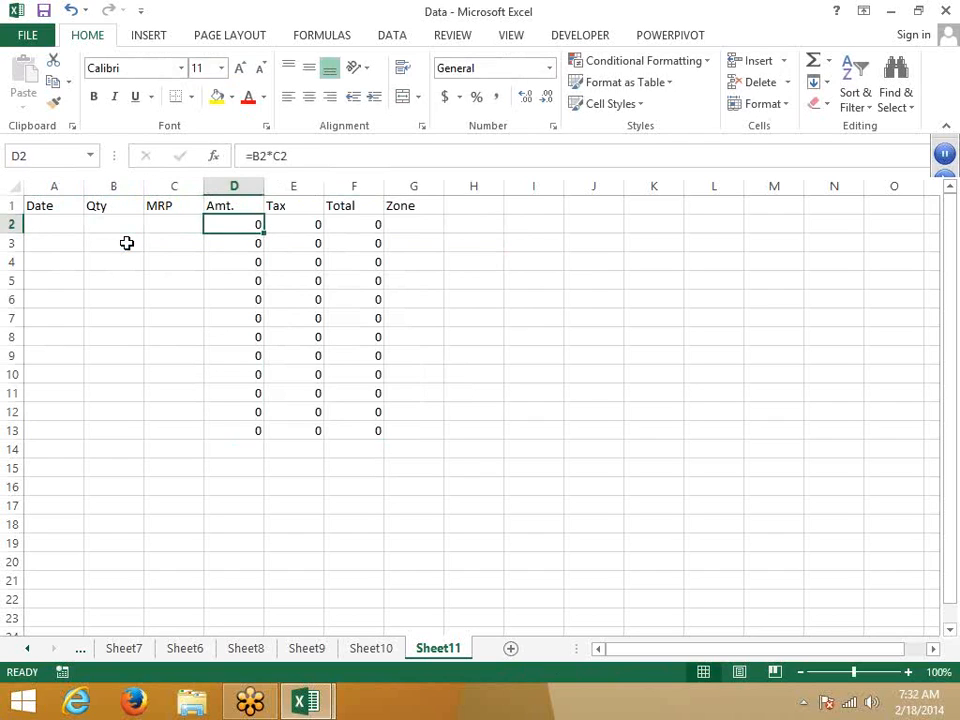
pyautogui.press('Right')
pyautogui.press('Right')
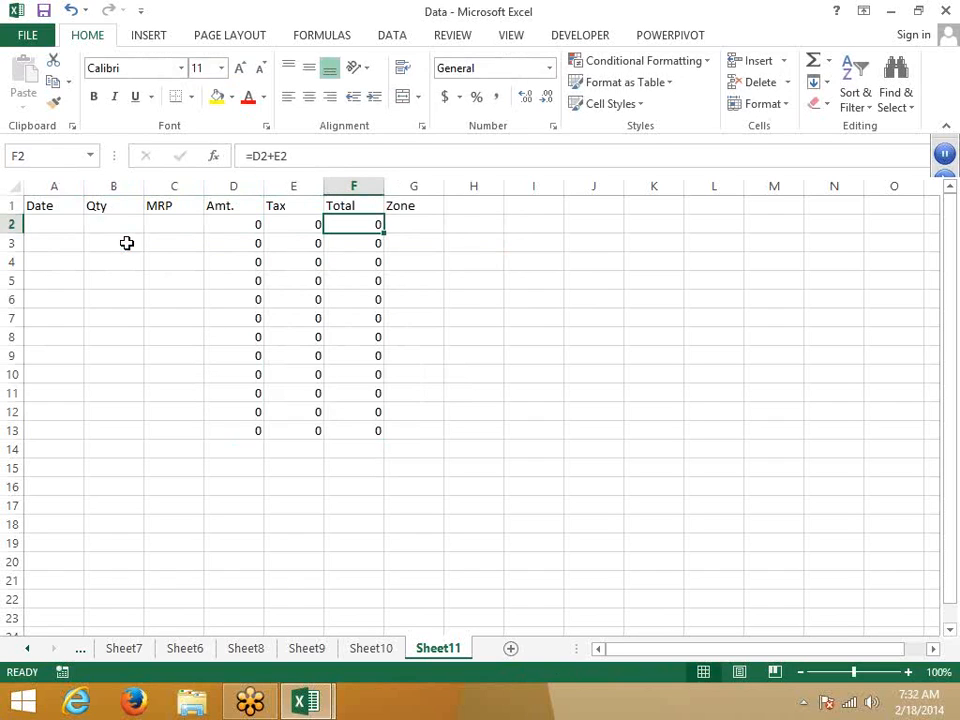
pyautogui.press('Left')
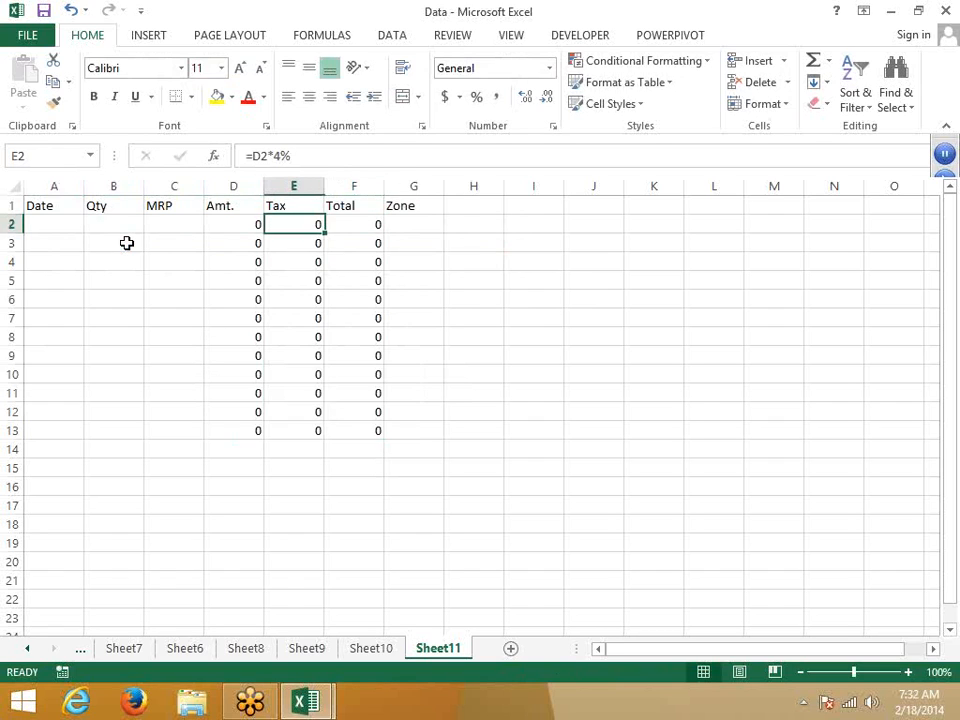
pyautogui.press('Left')
pyautogui.press('Left')
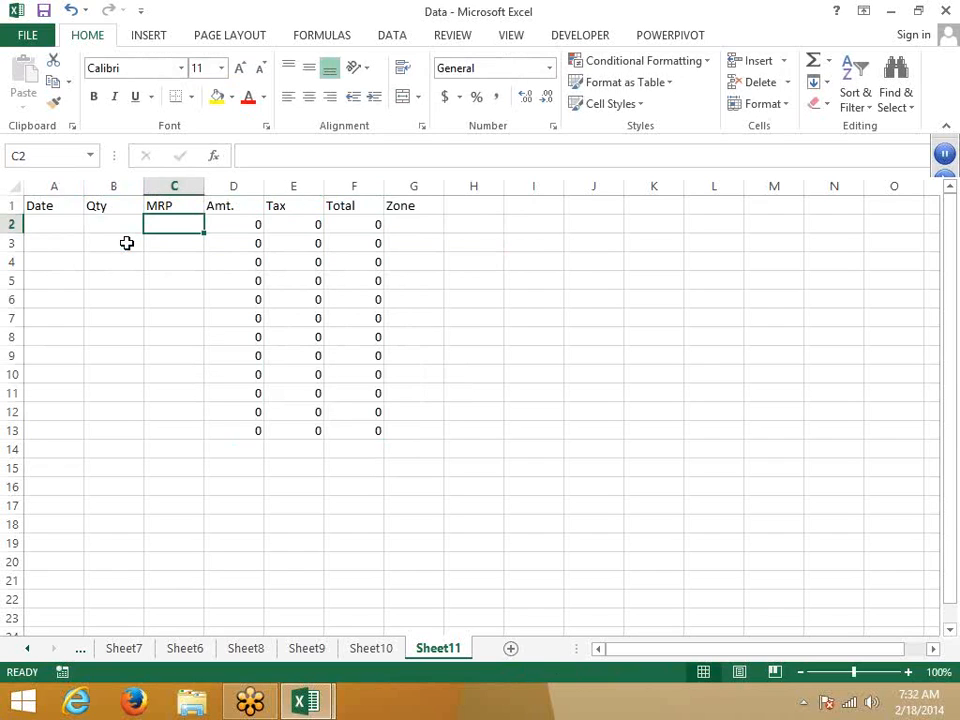
pyautogui.click(419, 224)
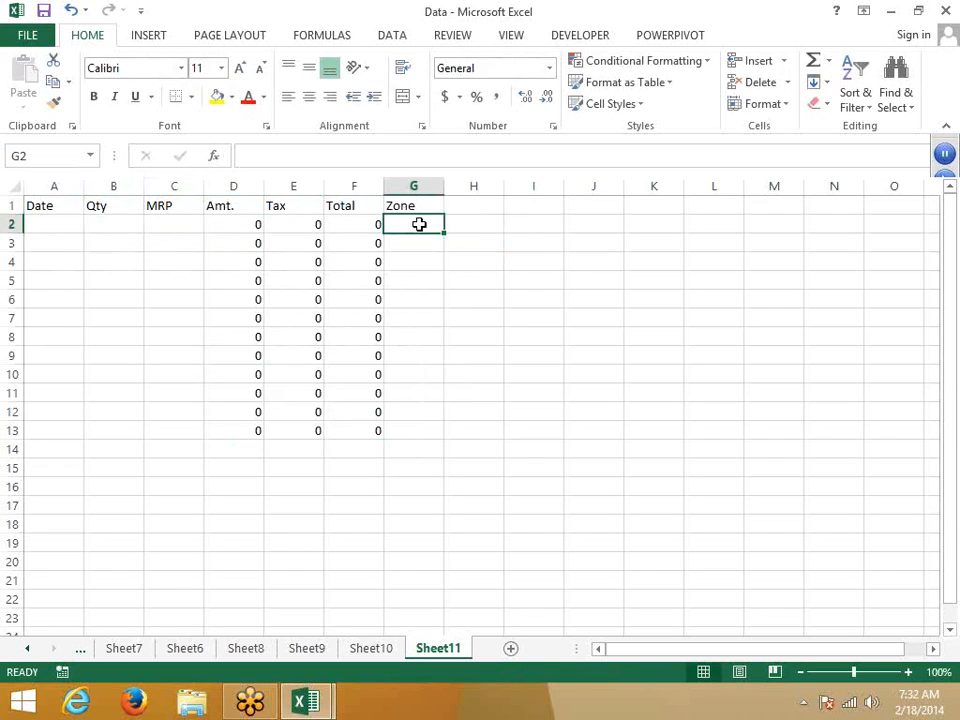
pyautogui.click(158, 240)
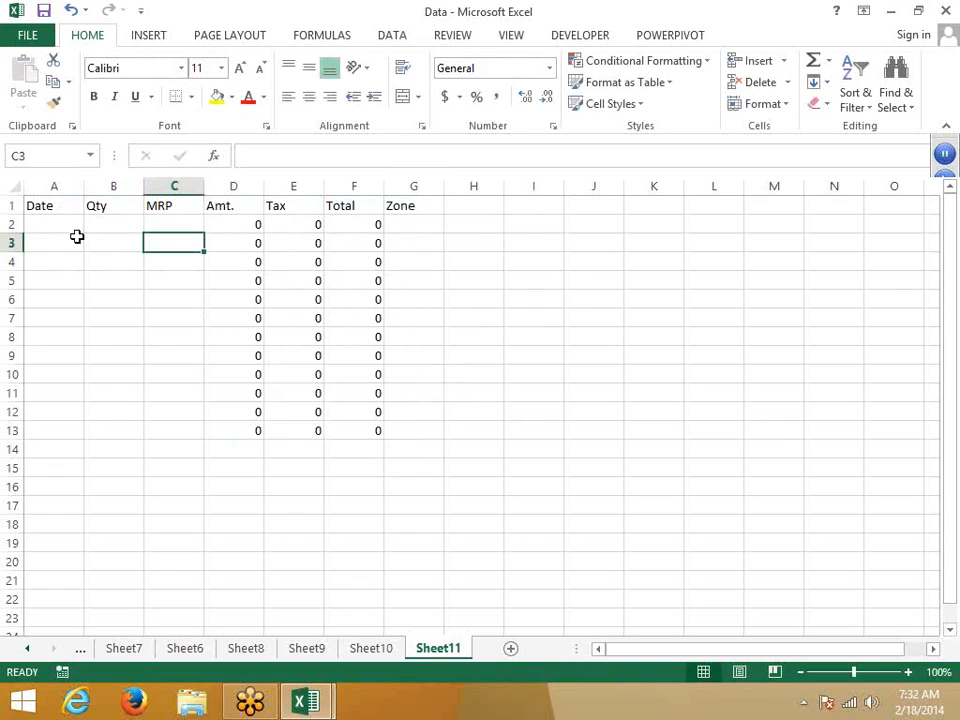
# Step: Unlock every cell on Sheet11 through Format Cells > Protection
pyautogui.click(9, 185)
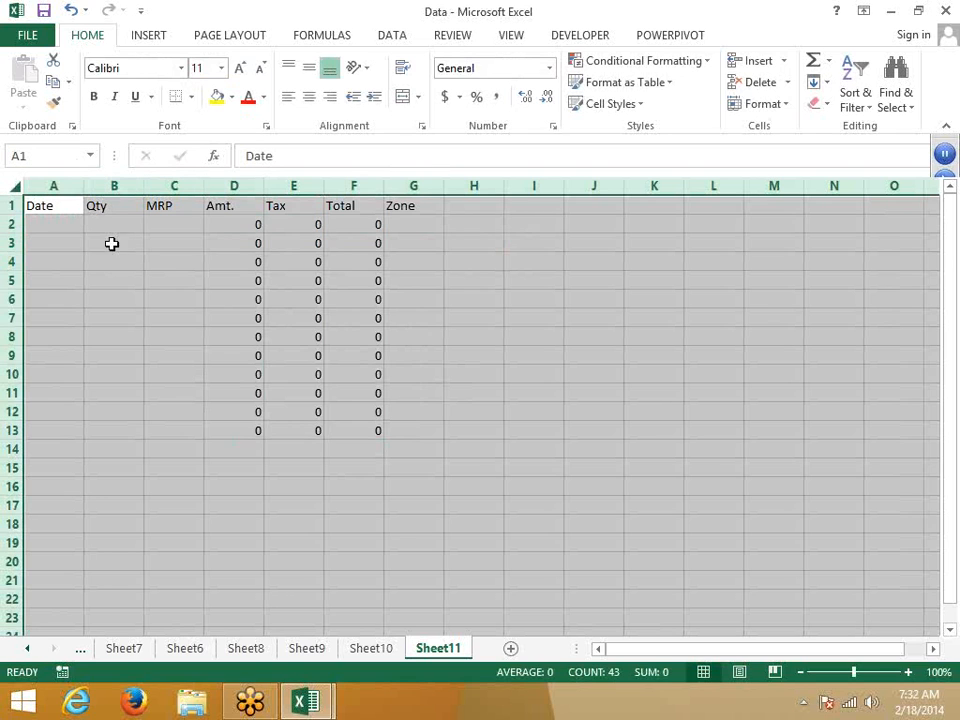
pyautogui.rightClick(169, 252)
pyautogui.click(228, 455)
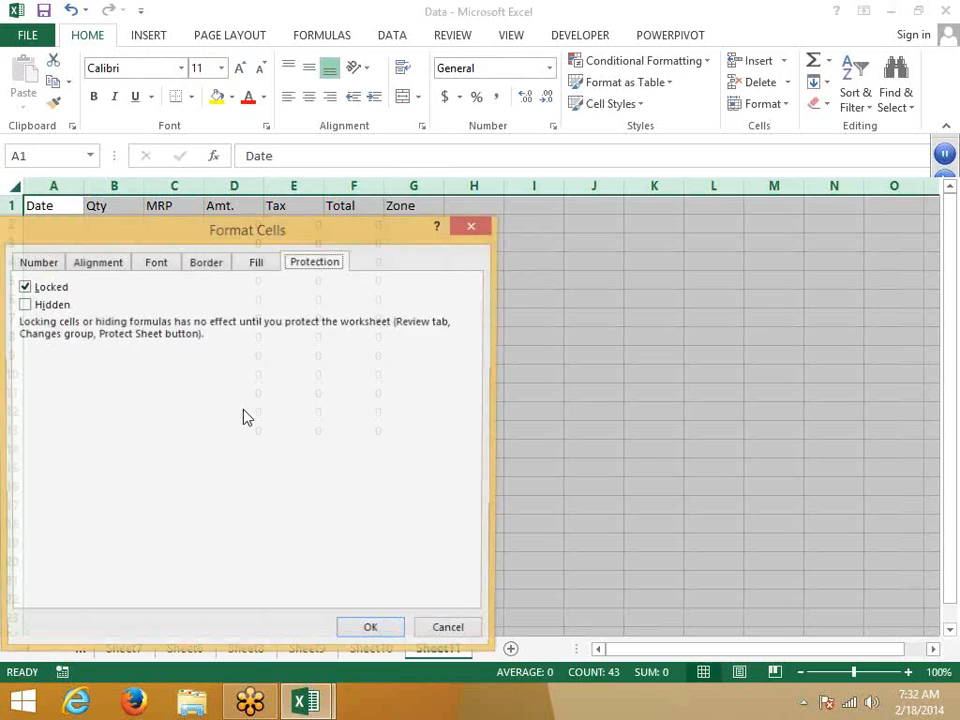
pyautogui.click(46, 288)
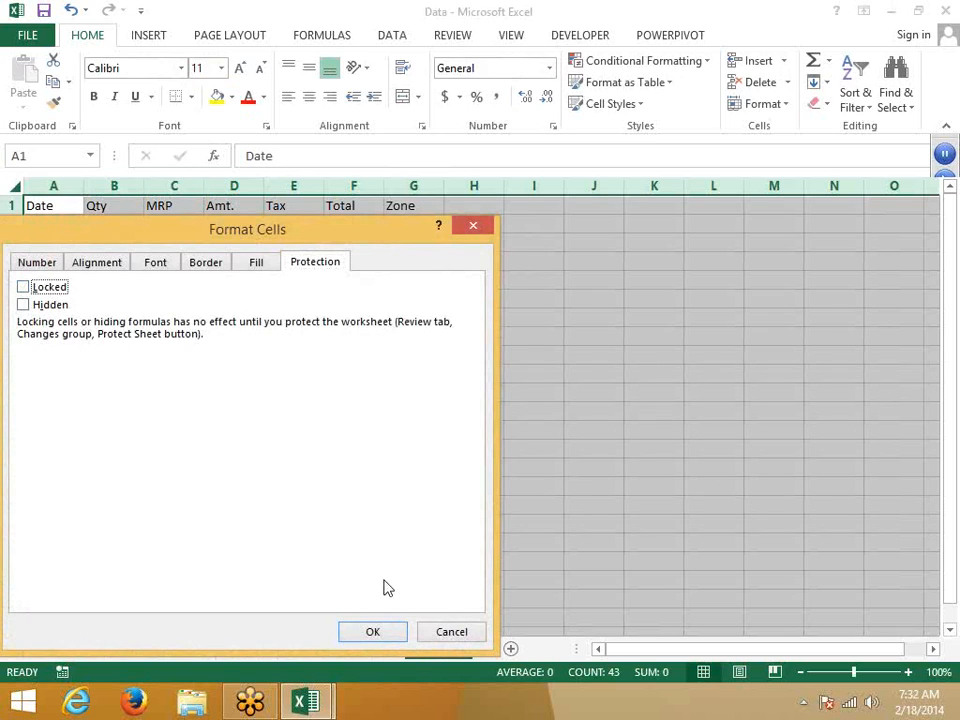
pyautogui.click(376, 632)
pyautogui.click(257, 474)
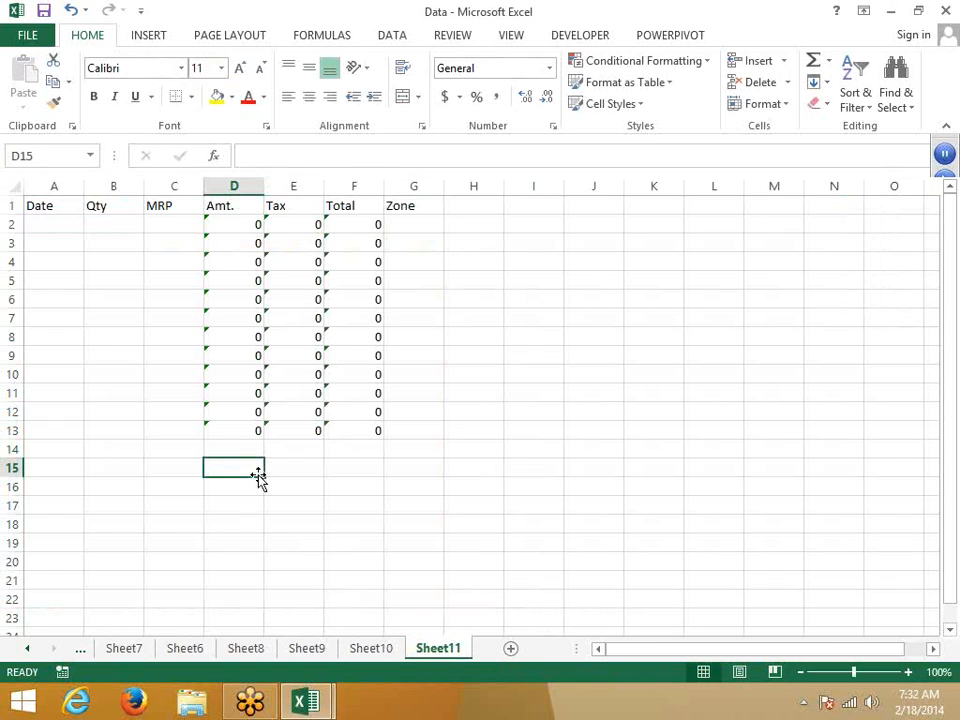
# Step: Set columns D to F (Amt., Tax, Total) back to Locked, then deselect them
pyautogui.click(256, 186)
pyautogui.moveTo(311, 188); pyautogui.dragTo(340, 185)
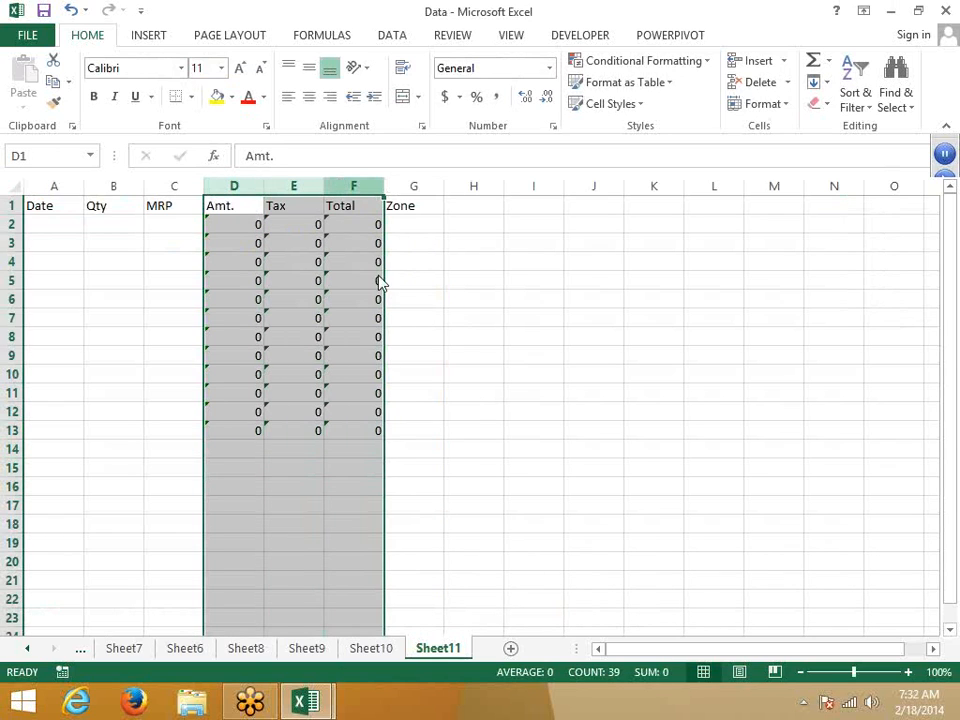
pyautogui.rightClick(341, 187)
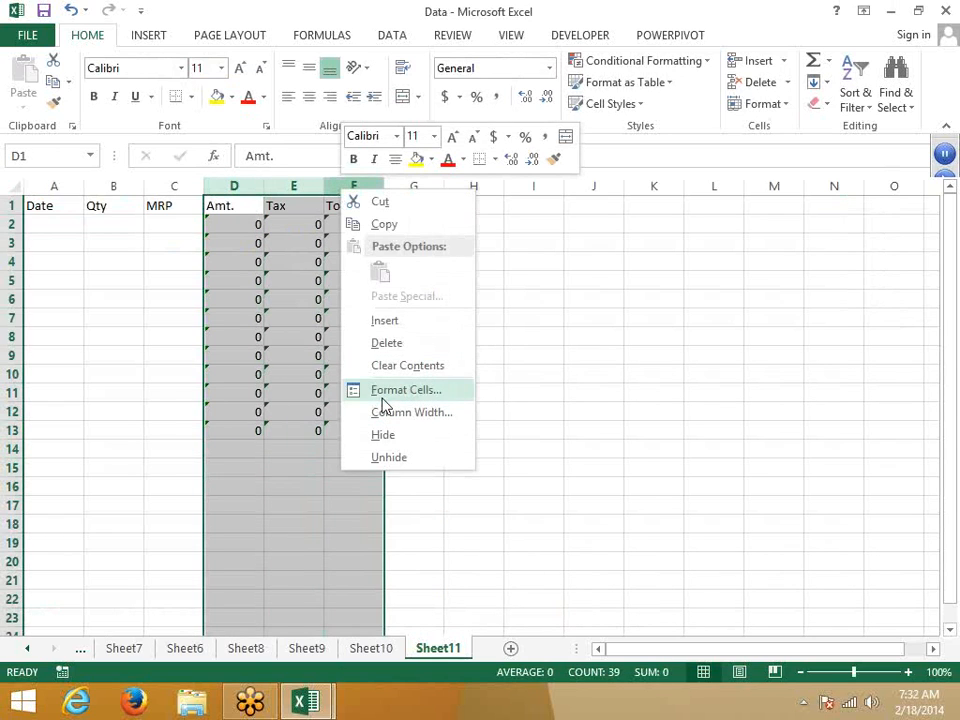
pyautogui.click(383, 400)
pyautogui.click(180, 239)
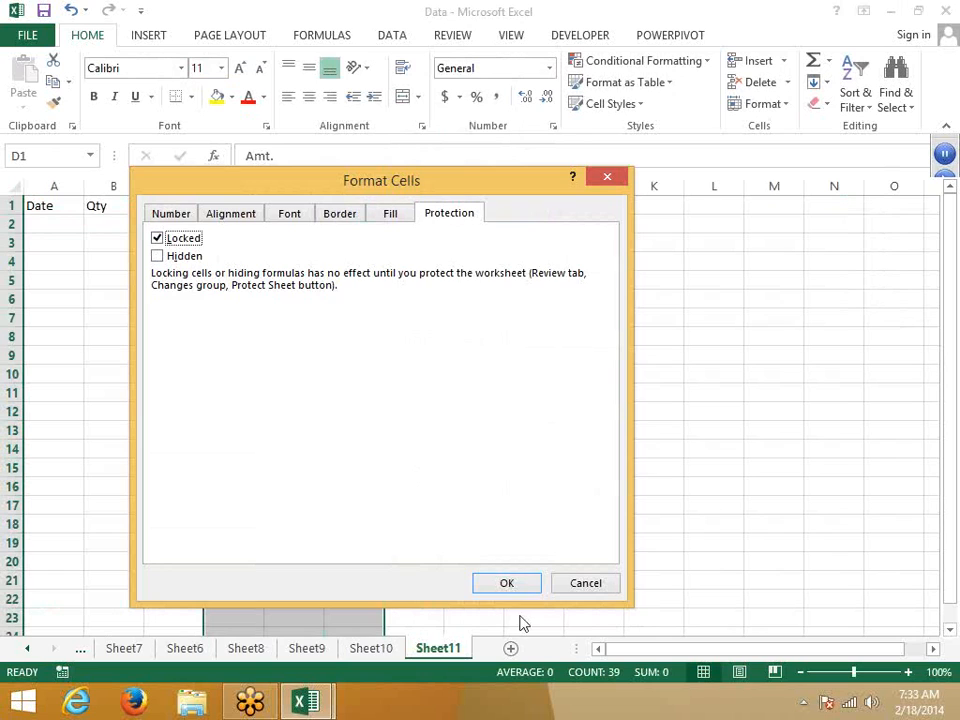
pyautogui.click(507, 585)
pyautogui.click(424, 500)
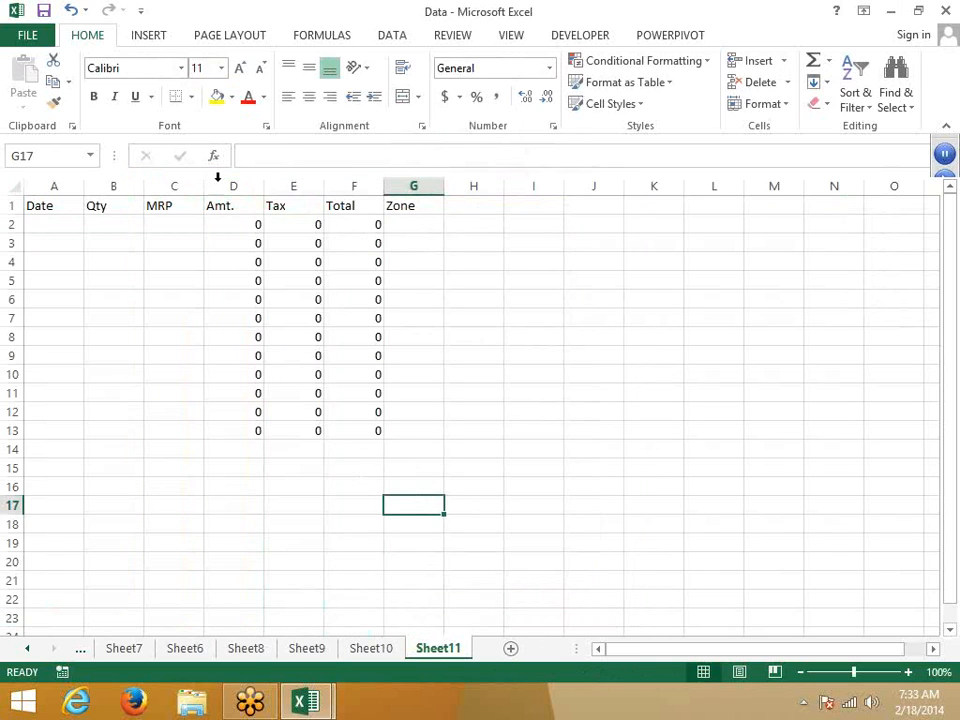
pyautogui.moveTo(246, 185); pyautogui.dragTo(345, 250)
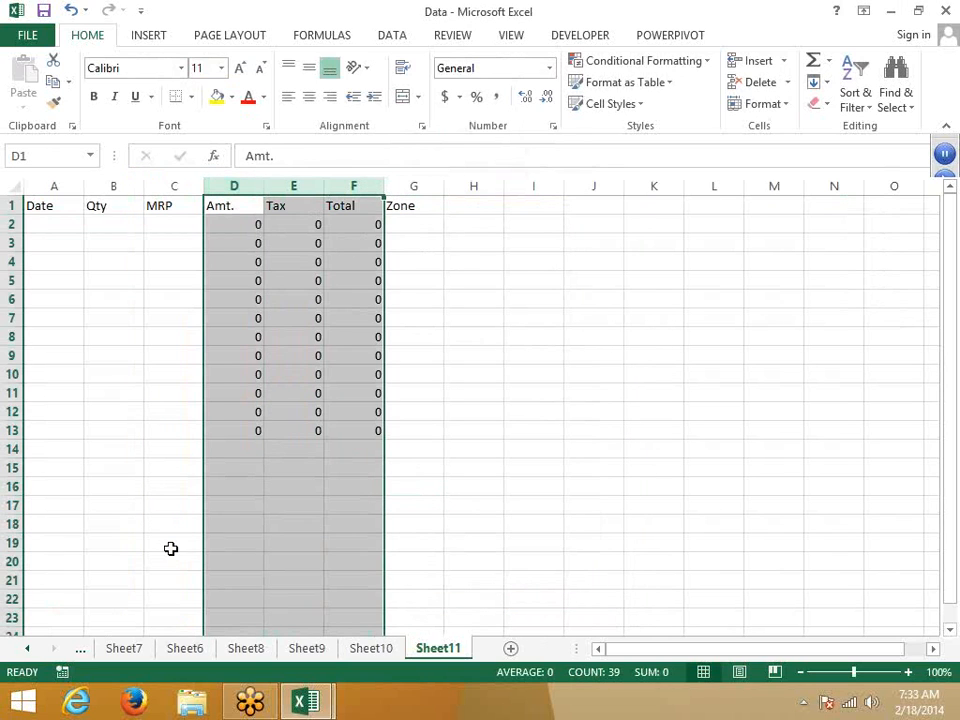
pyautogui.click(75, 506)
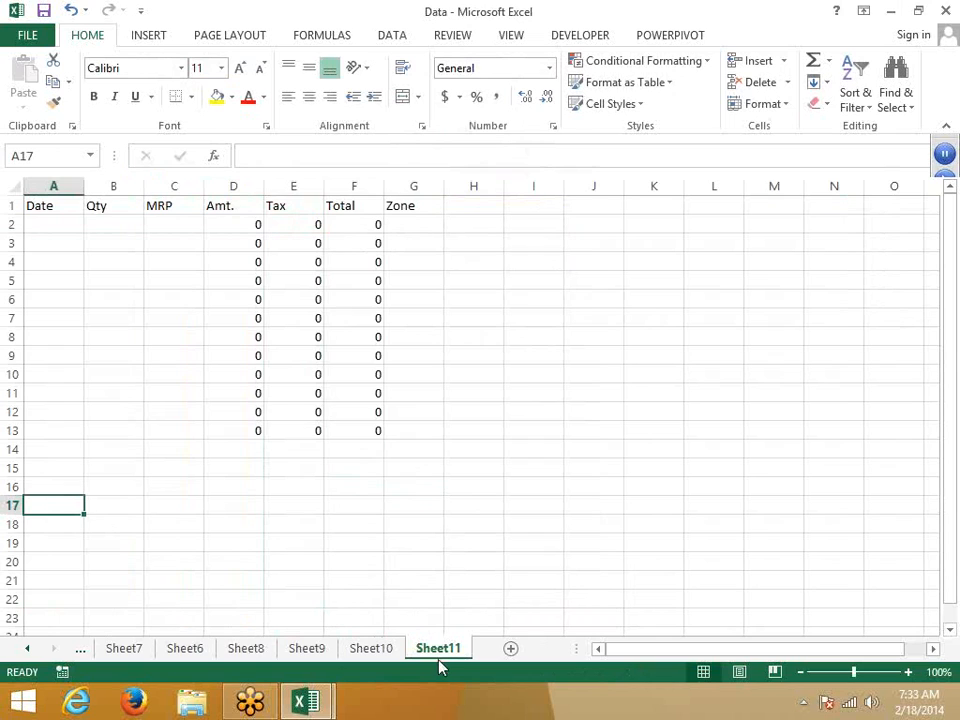
# Step: Protect Sheet11 with 'Select locked cells' unticked
pyautogui.rightClick(443, 649)
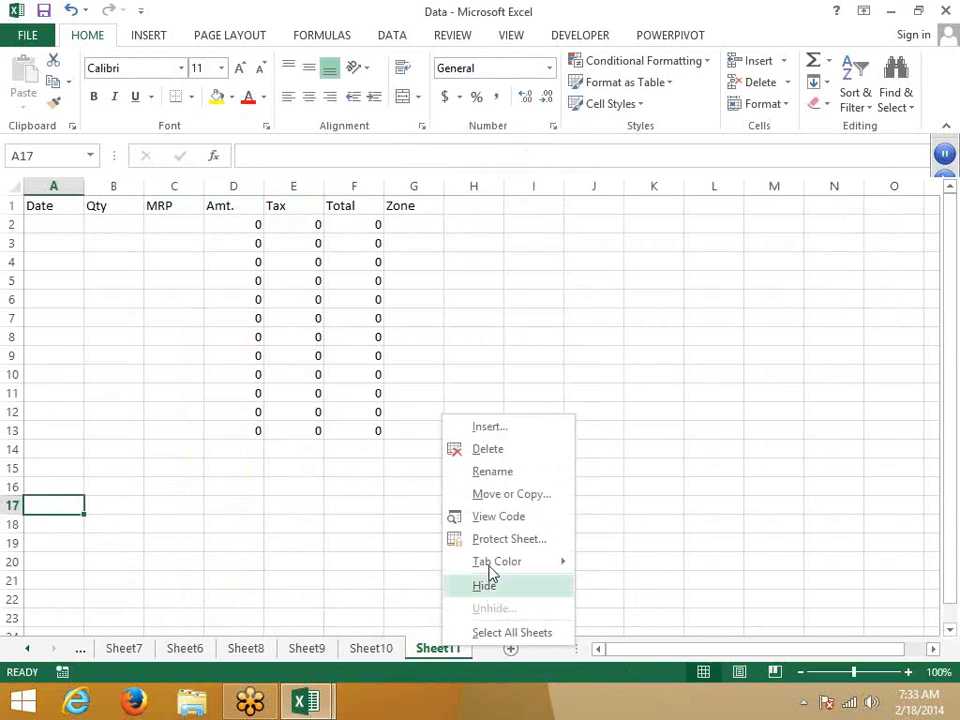
pyautogui.click(500, 545)
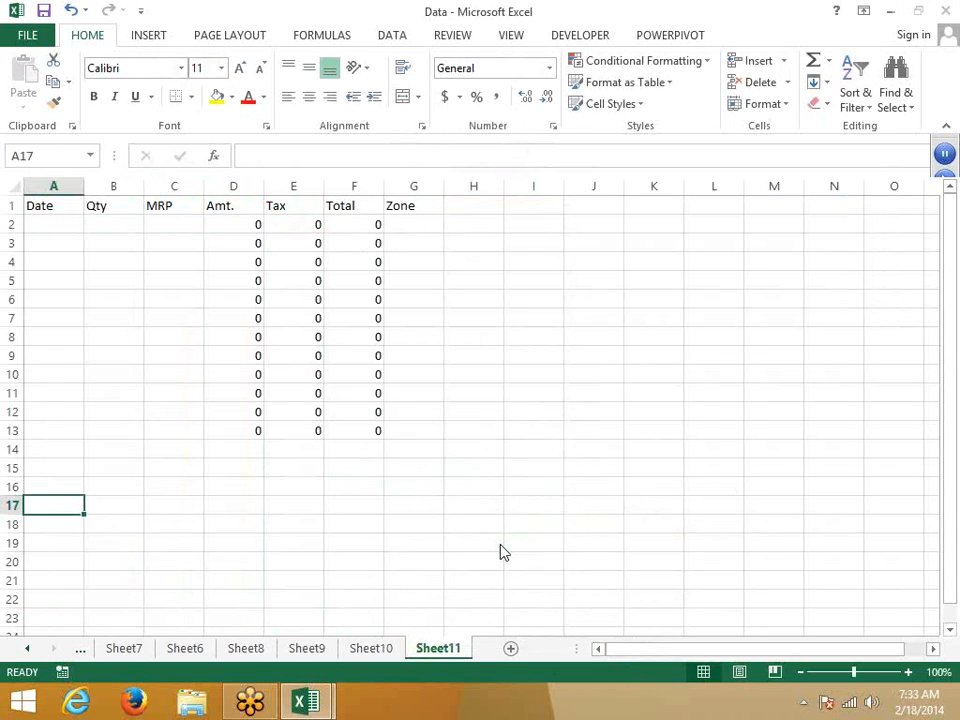
pyautogui.click(387, 509)
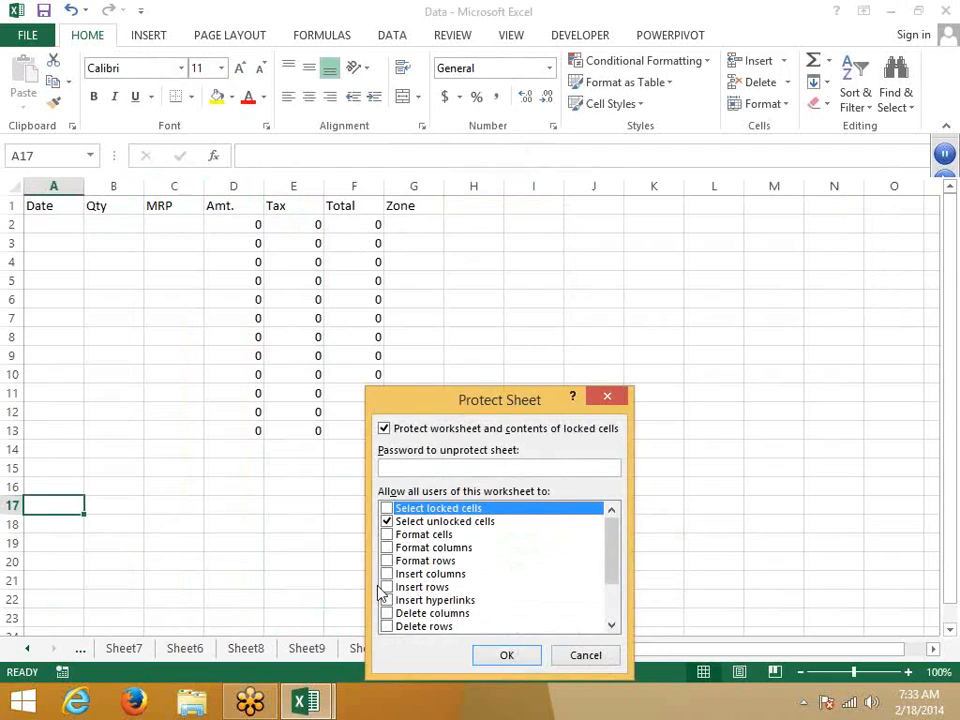
pyautogui.click(507, 655)
# Step: Move among row 2's unlocked cells, confirming the locked D–F columns are skipped
pyautogui.click(62, 226)
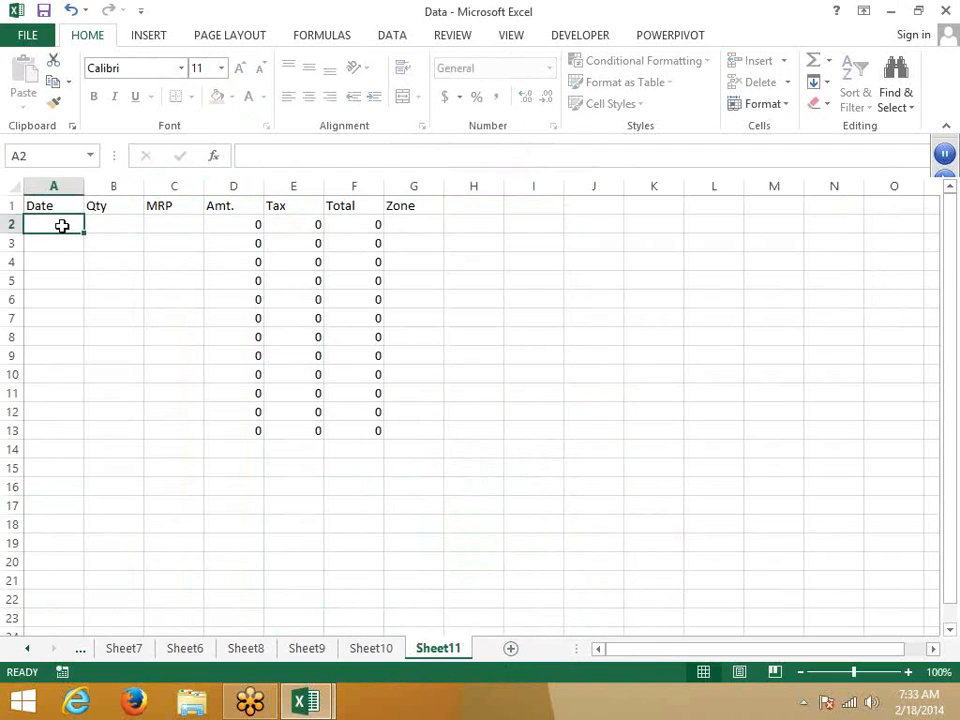
pyautogui.press('Right')
pyautogui.press('Right')
pyautogui.press('Right')
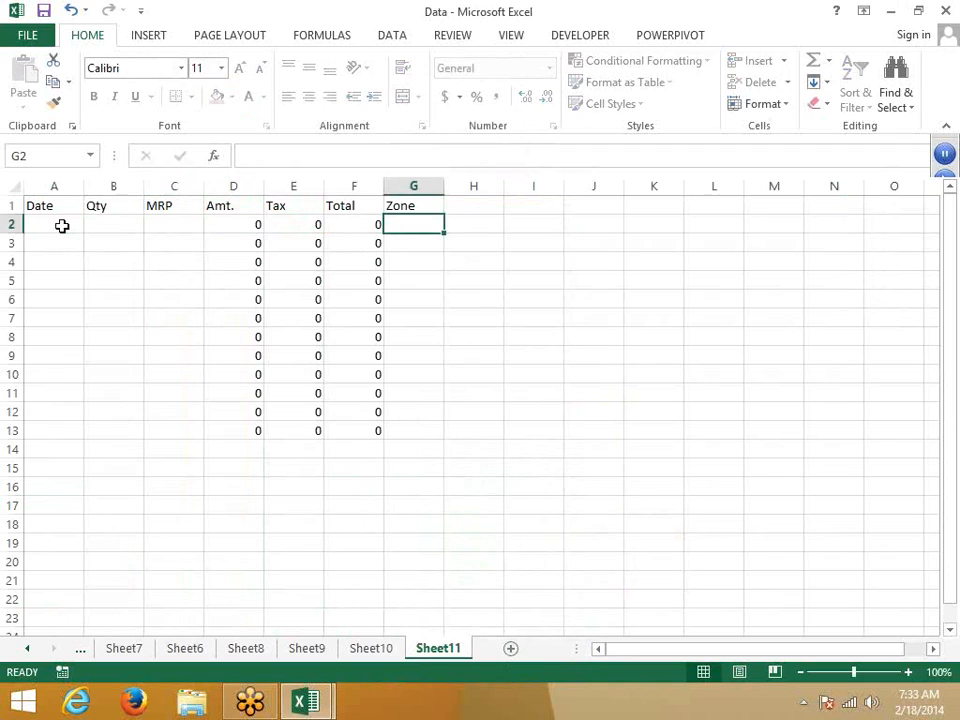
pyautogui.press('Left')
pyautogui.press('Right')
pyautogui.press('Left')
pyautogui.press('Left')
pyautogui.press('Up')
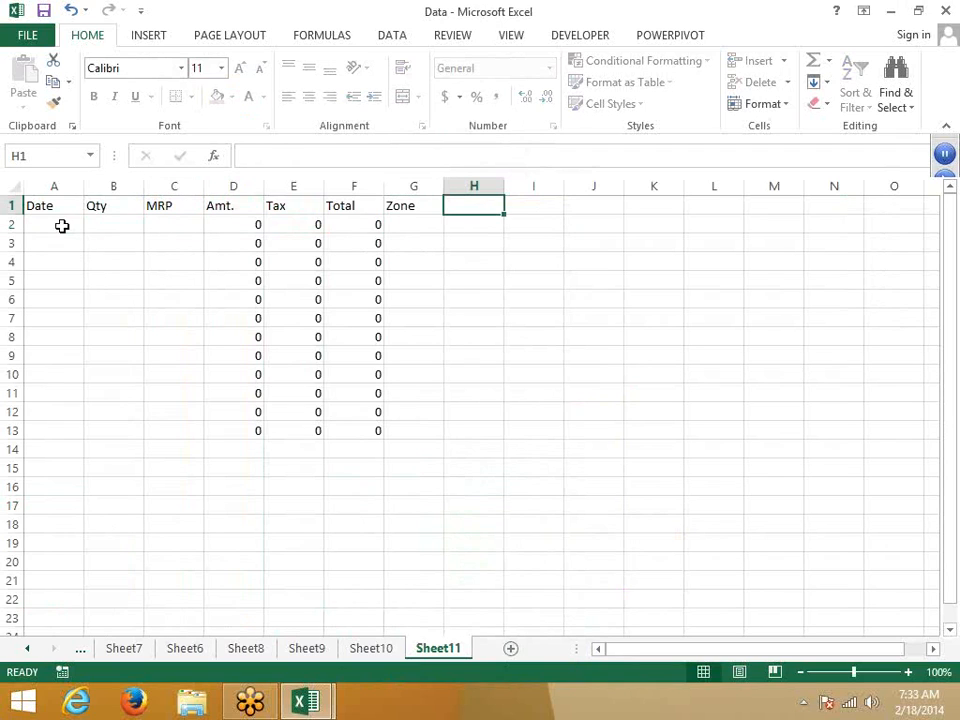
pyautogui.press('Left')
pyautogui.press('Left')
pyautogui.press('Left')
pyautogui.press('Down')
# Step: Enter 1-Jan, 20 and 500 as the Date, Qty and MRP in A2:C2
pyautogui.write('1')
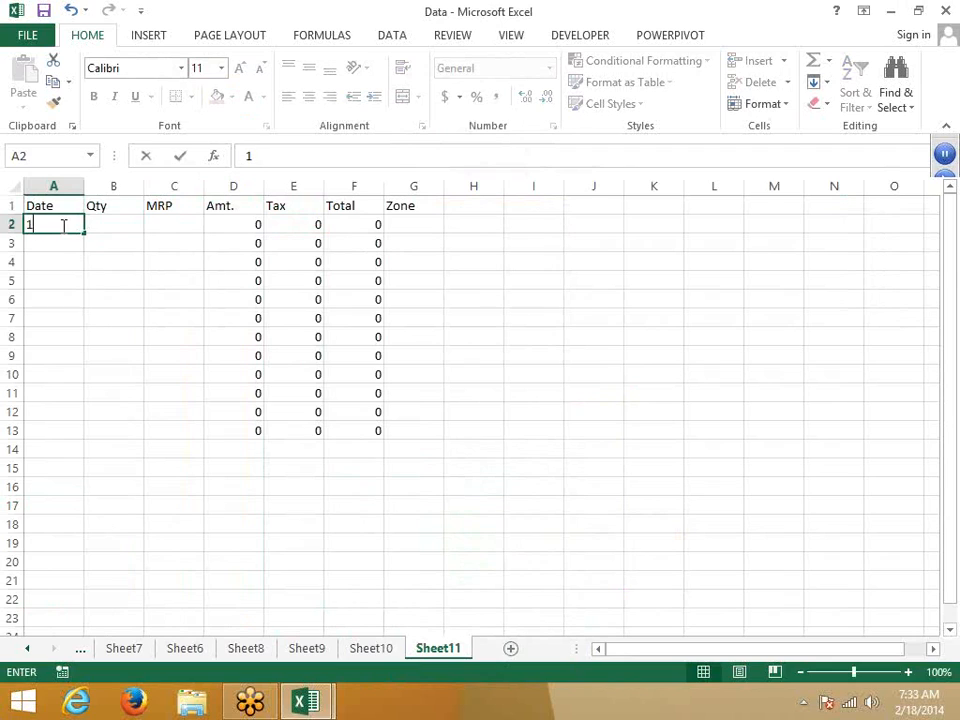
pyautogui.write('/1')
pyautogui.press('Right')
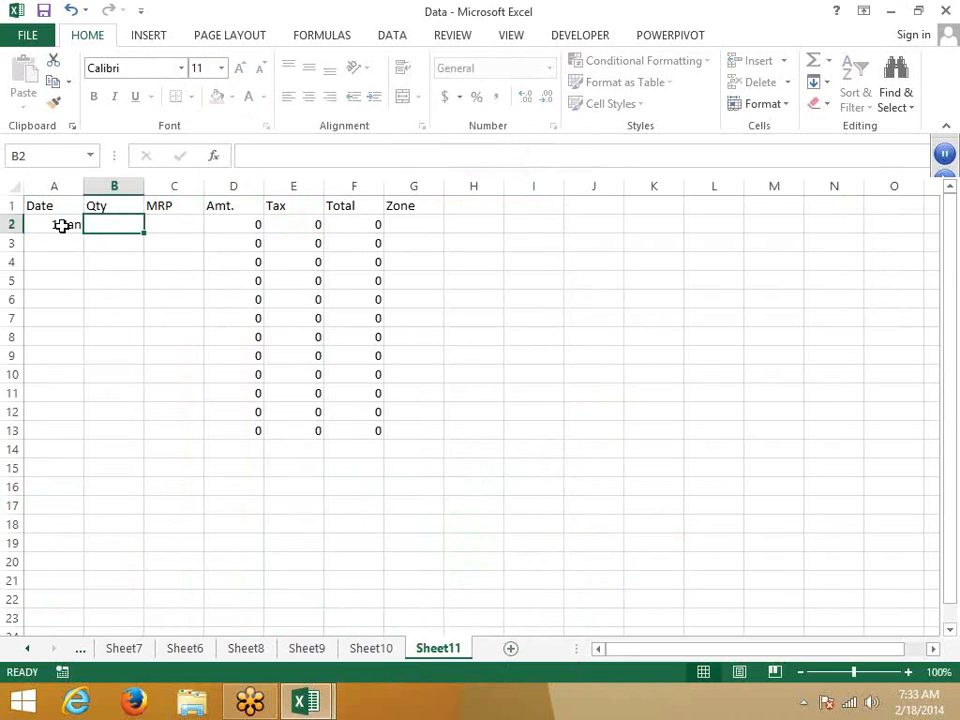
pyautogui.write('1')
pyautogui.write('0')
pyautogui.press('Right')
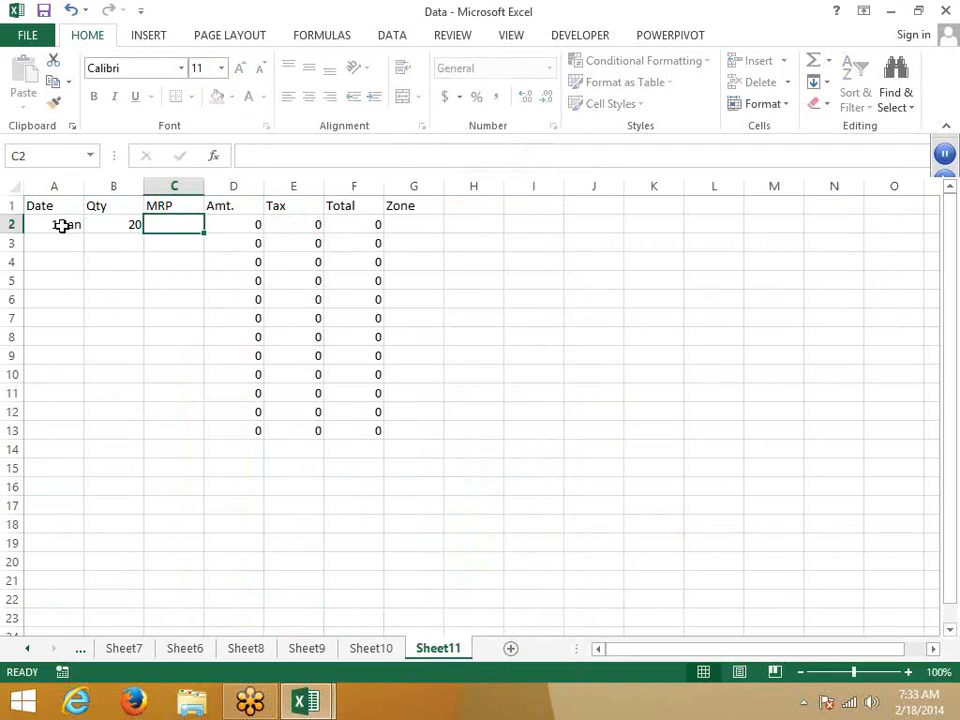
pyautogui.write('500')
pyautogui.press('Return')
# Step: Enter Delhi as the Zone in G2, replacing a mistaken 145
pyautogui.press('Up')
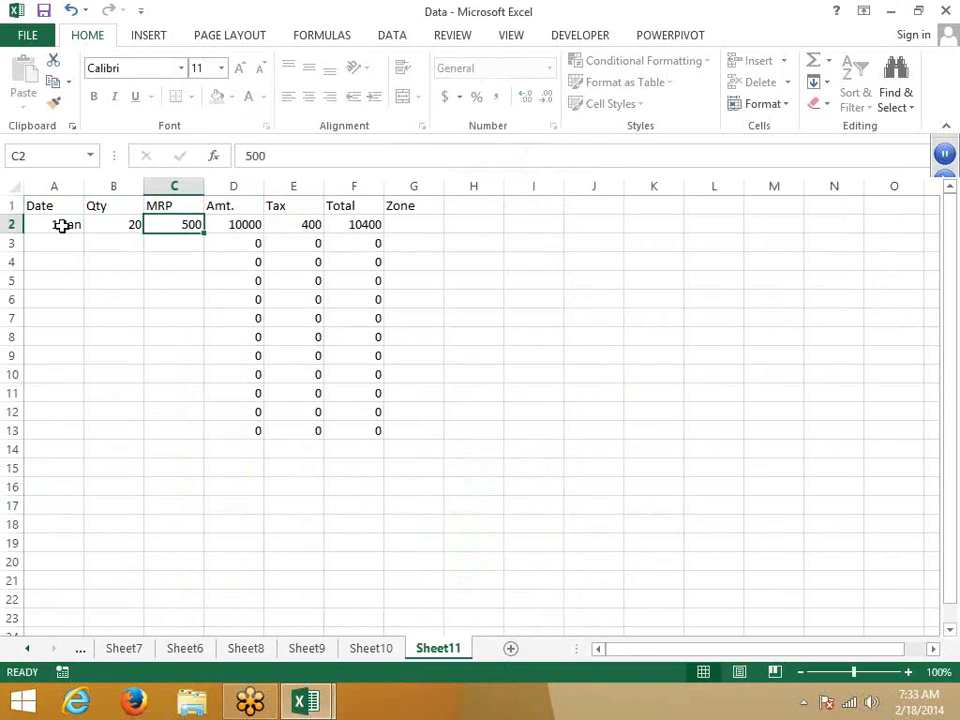
pyautogui.press('Right')
pyautogui.press('Right')
pyautogui.press('Right')
pyautogui.press('Right')
pyautogui.write('145')
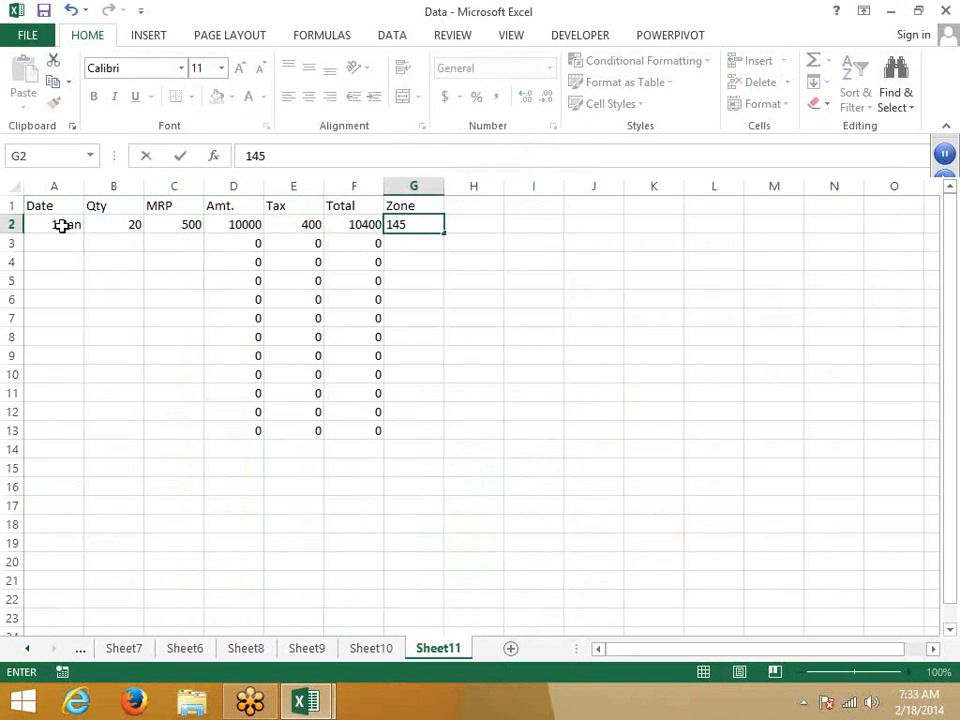
pyautogui.hotkey('ctrl', 'Return')
pyautogui.press('Delete')
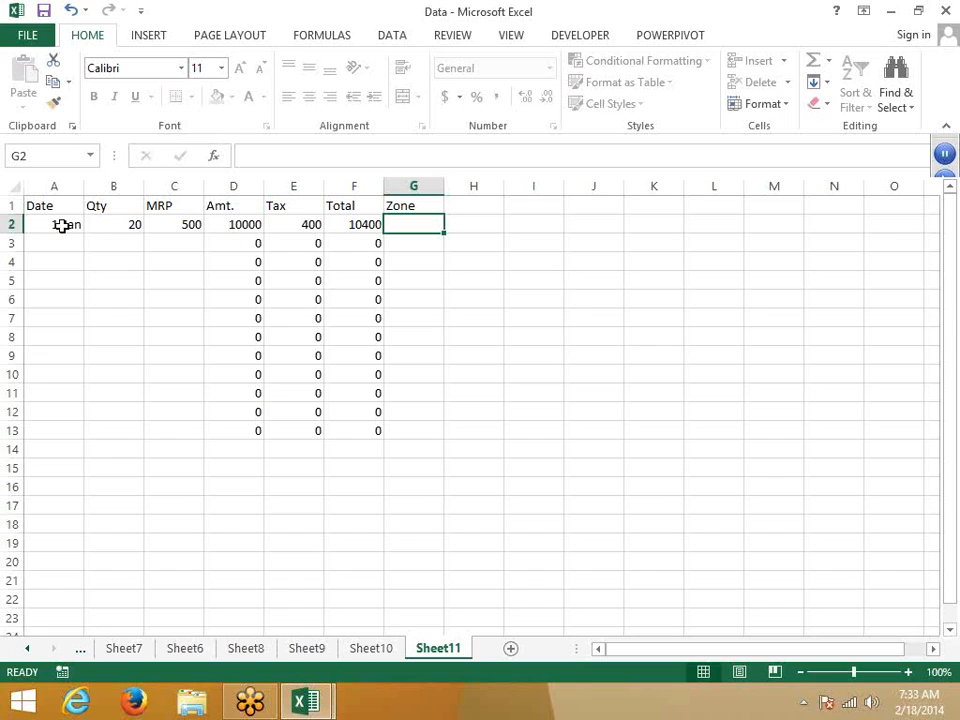
pyautogui.write('De')
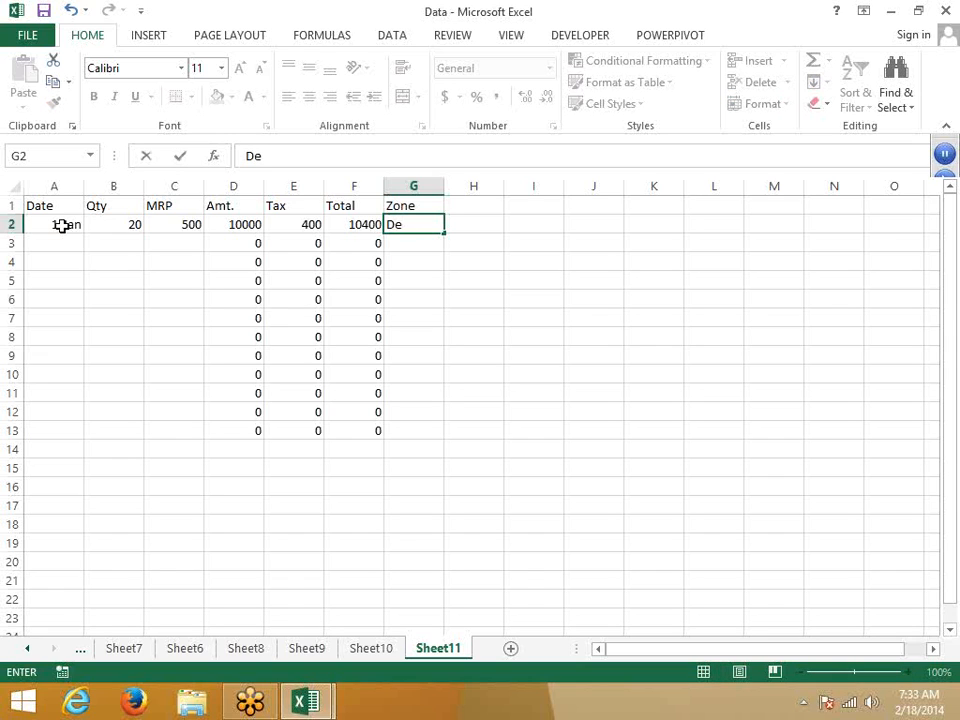
pyautogui.write('h')
pyautogui.press('BackSpace')
pyautogui.write('lhi')
pyautogui.press('Return')
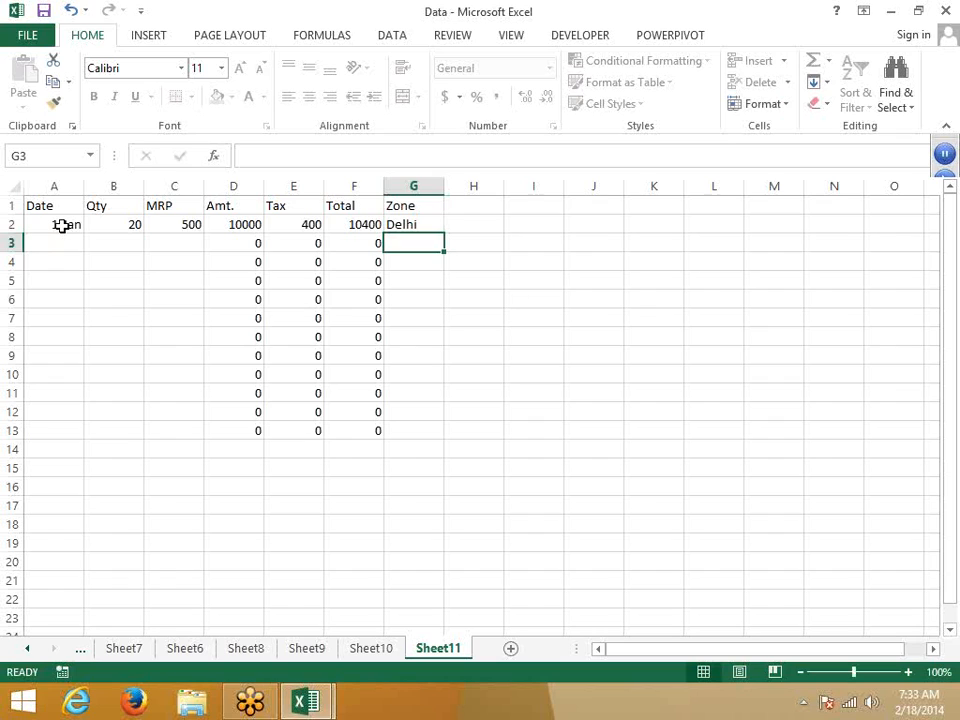
# Step: Jump back and forth between the unlocked C3 and G3 cells, skipping the locked columns
pyautogui.press('Left')
pyautogui.press('Left')
pyautogui.press('Left')
pyautogui.press('Left')
pyautogui.press('Left')
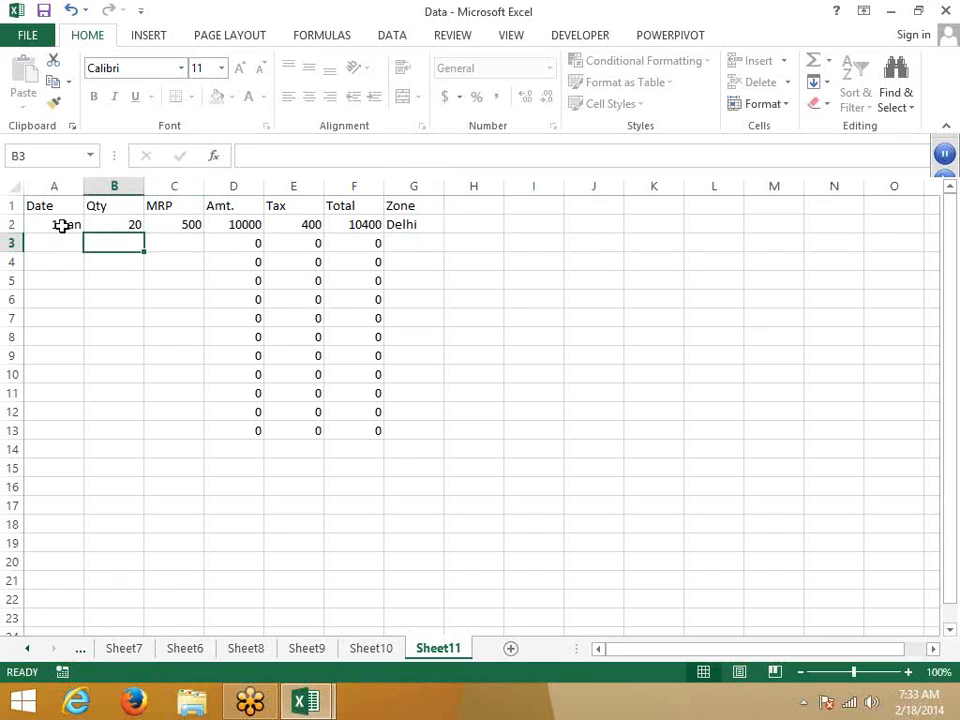
pyautogui.press('Right')
pyautogui.press('Right')
pyautogui.press('Right')
pyautogui.press('Right')
pyautogui.press('Right')
pyautogui.press('Left')
pyautogui.press('Left')
pyautogui.press('Left')
pyautogui.press('Left')
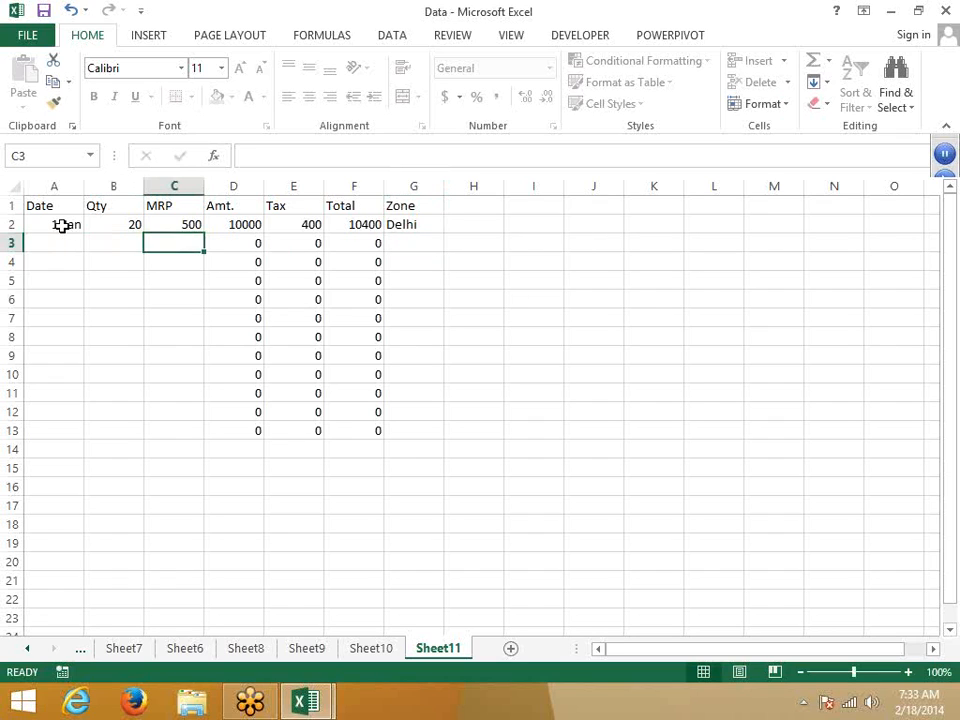
pyautogui.press('Right')
pyautogui.press('Right')
pyautogui.press('Right')
pyautogui.press('Right')
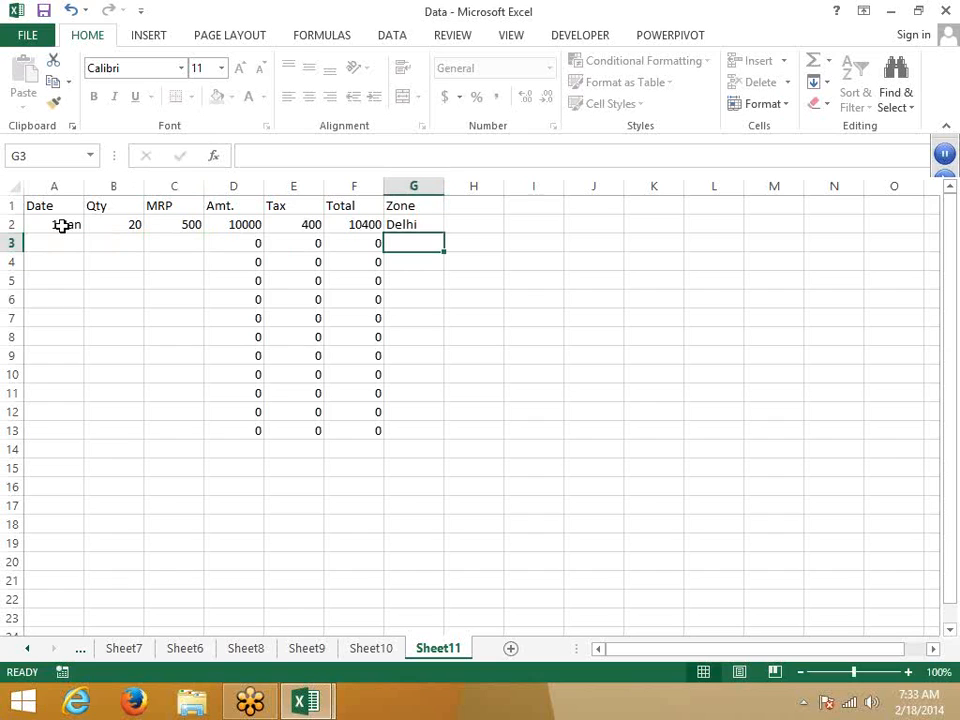
pyautogui.press('Left')
pyautogui.press('Left')
pyautogui.press('Left')
pyautogui.press('Left')
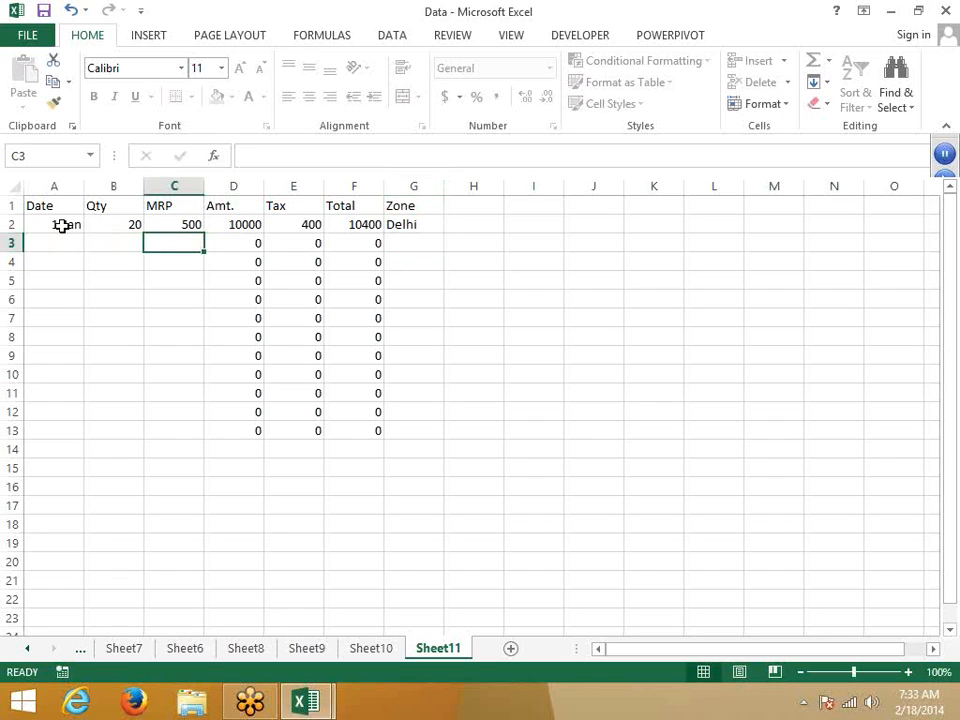
pyautogui.press('Right')
pyautogui.press('Right')
pyautogui.press('Right')
pyautogui.press('Right')
pyautogui.press('Left')
pyautogui.press('Left')
pyautogui.press('Left')
pyautogui.press('Left')
pyautogui.press('Right')
pyautogui.press('Right')
pyautogui.press('Right')
pyautogui.press('Right')
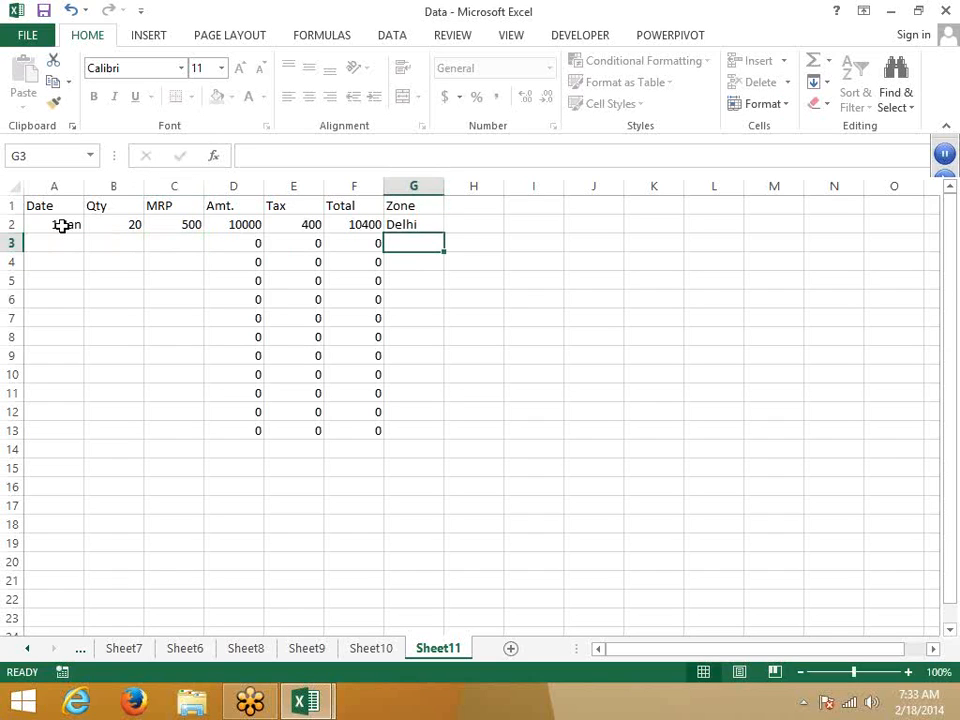
pyautogui.press('Left')
pyautogui.press('Left')
pyautogui.press('Left')
pyautogui.press('Left')
pyautogui.press('Right')
pyautogui.press('Right')
pyautogui.press('Right')
pyautogui.press('Right')
pyautogui.press('Left')
pyautogui.press('Left')
pyautogui.press('Left')
pyautogui.press('Left')
pyautogui.press('Right')
pyautogui.press('Right')
pyautogui.press('Right')
pyautogui.press('Right')
pyautogui.press('Left')
pyautogui.press('Left')
pyautogui.press('Left')
pyautogui.press('Left')
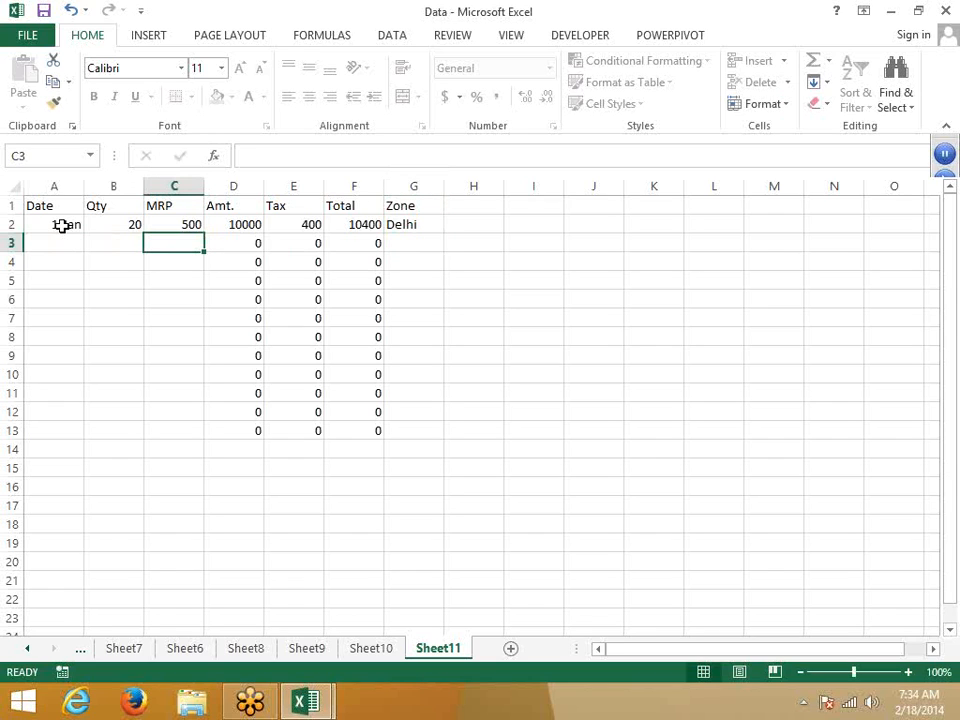
pyautogui.press('Right')
pyautogui.press('Right')
pyautogui.press('Right')
pyautogui.press('Right')
pyautogui.press('Left')
pyautogui.press('Left')
pyautogui.press('Left')
pyautogui.press('Left')
# Step: Add a new sheet, enter 52, 35, 12, 85, 125 in A1:E1 and AutoSum them in F1
pyautogui.click(513, 648)
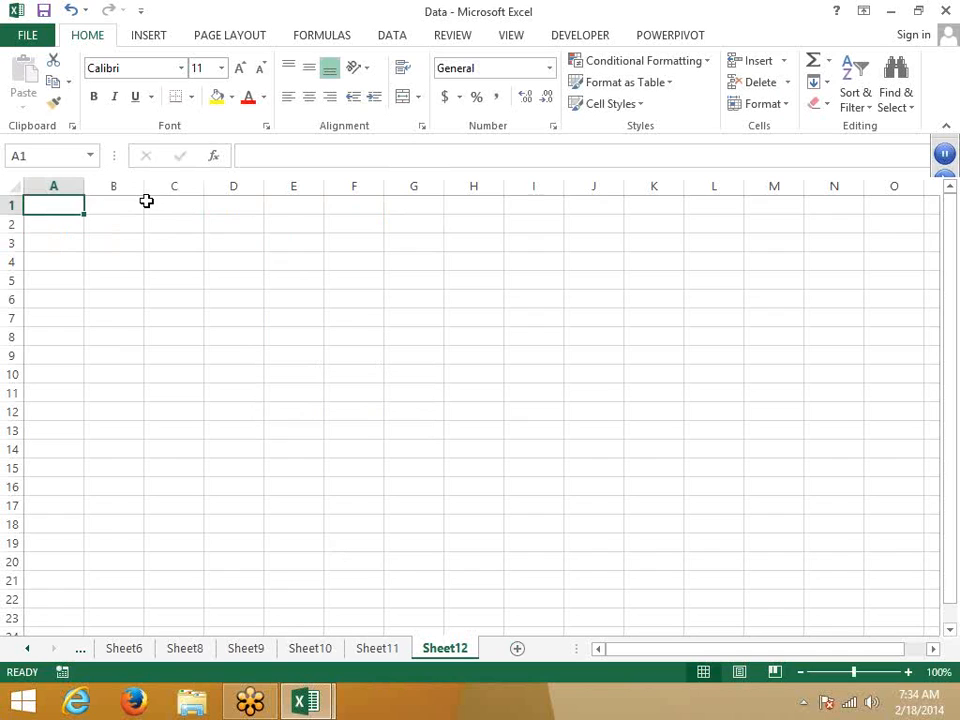
pyautogui.write('52')
pyautogui.press('Tab')
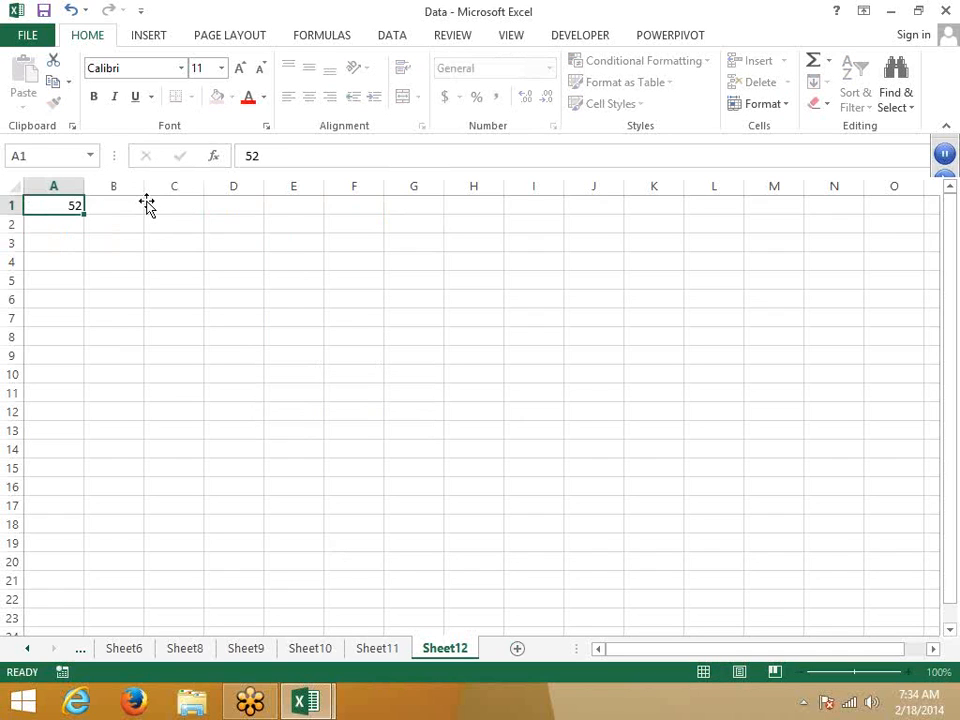
pyautogui.write('35')
pyautogui.press('Tab')
pyautogui.write('12')
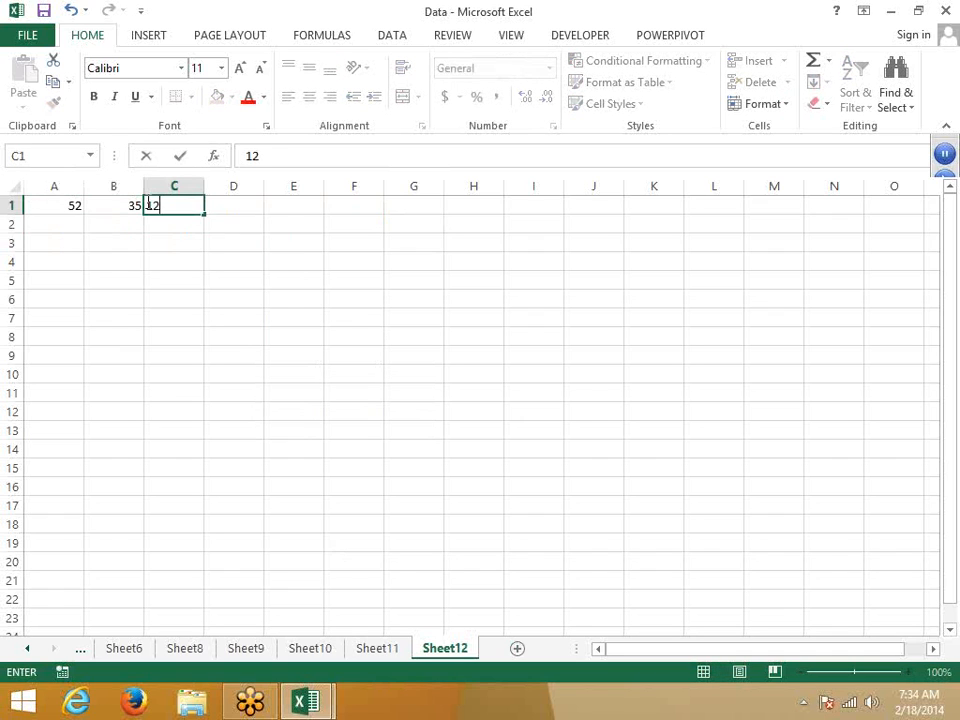
pyautogui.press('Tab')
pyautogui.write('85')
pyautogui.press('Tab')
pyautogui.write('125')
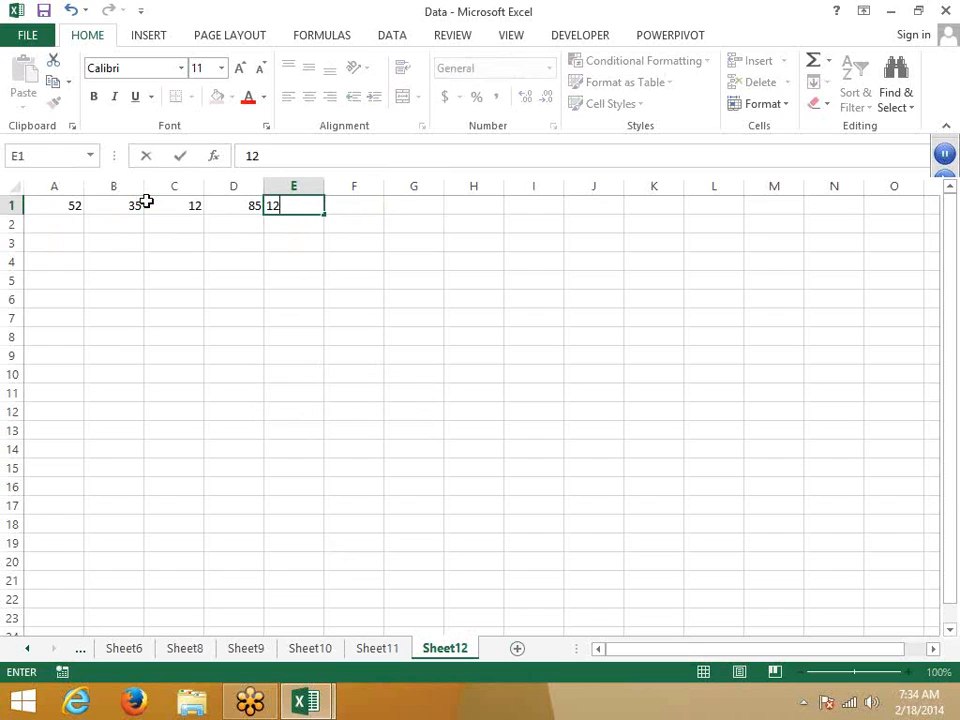
pyautogui.press('Tab')
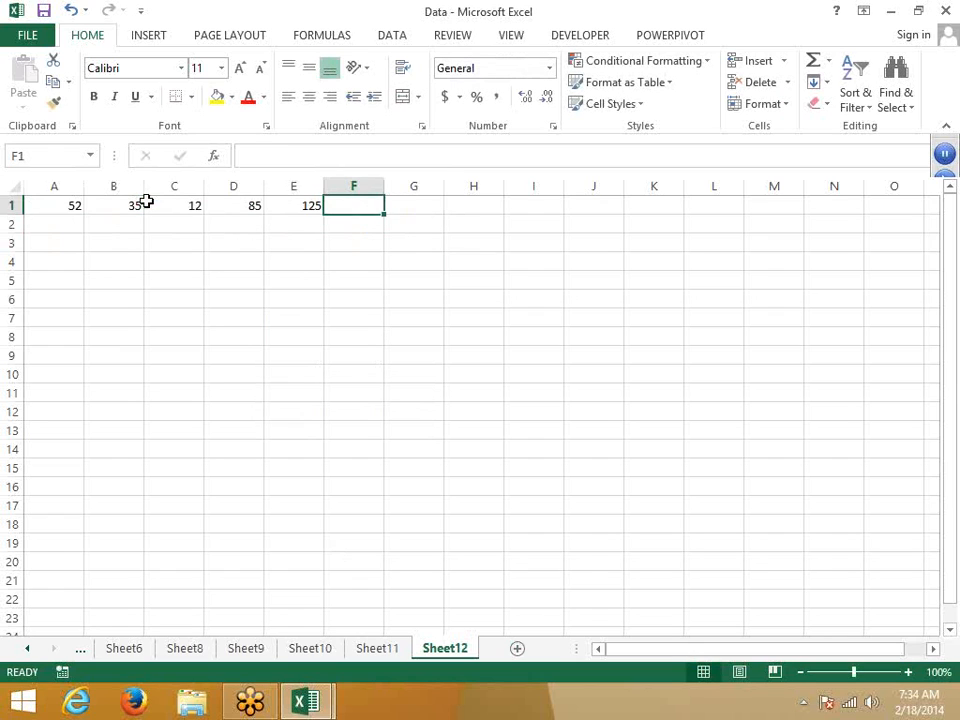
pyautogui.hotkey('alt', '=')
pyautogui.hotkey('alt', '=')
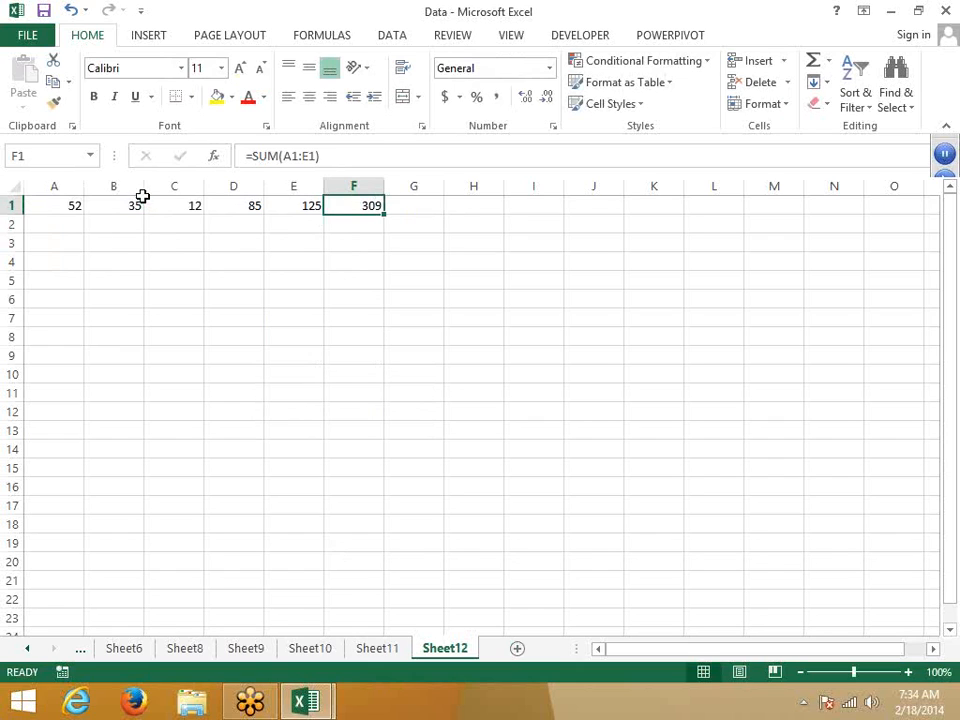
# Step: Set cell F1 to Locked and Hidden in Format Cells > Protection
pyautogui.rightClick(372, 206)
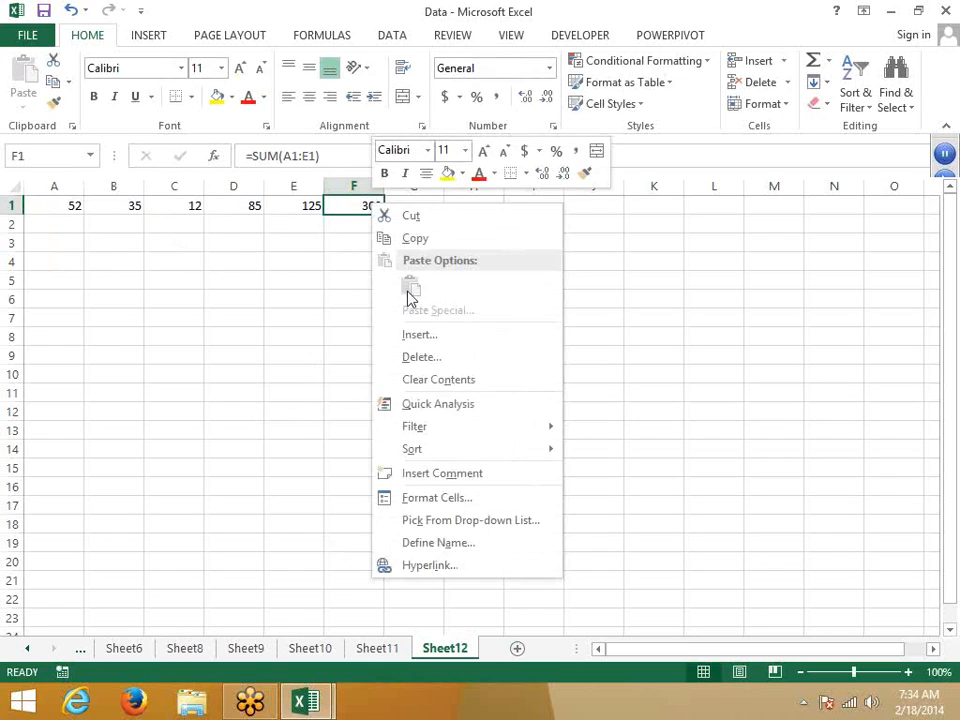
pyautogui.click(428, 499)
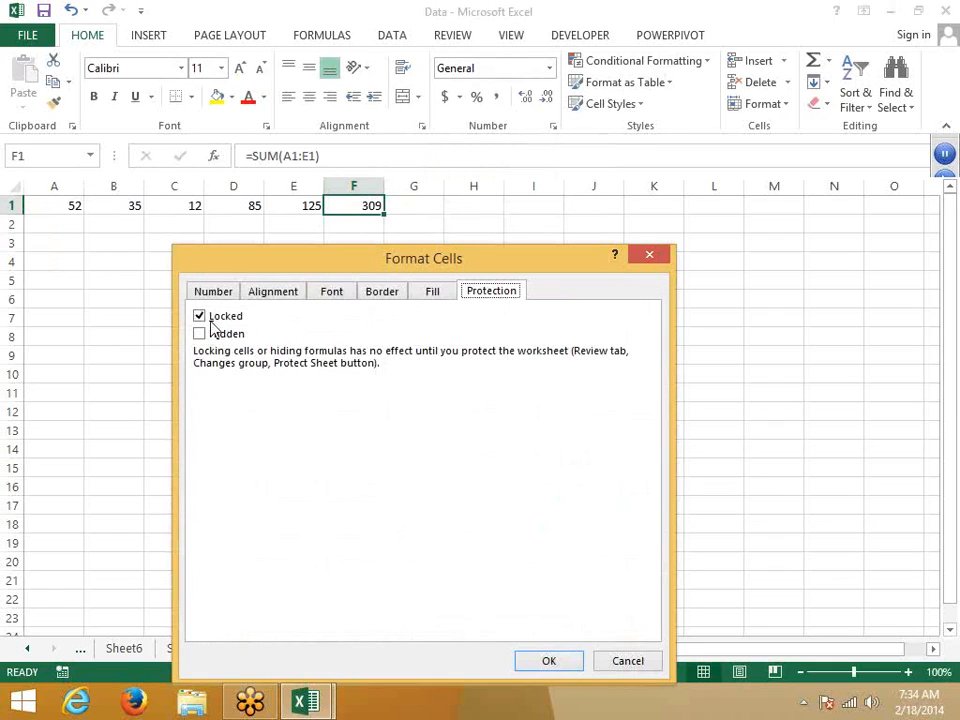
pyautogui.click(209, 321)
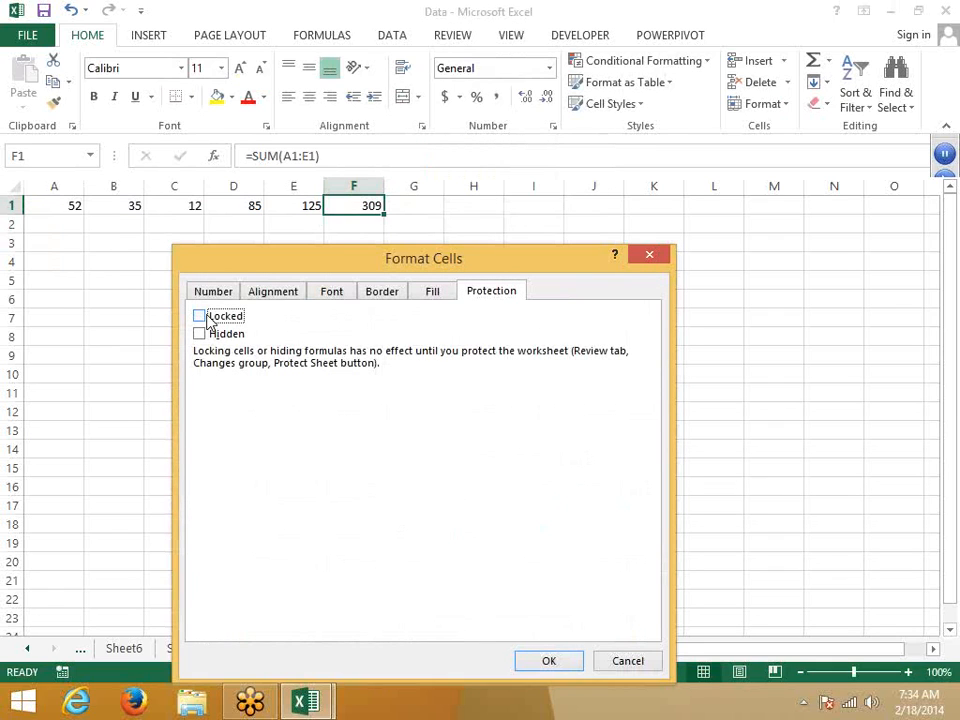
pyautogui.click(209, 320)
pyautogui.click(219, 336)
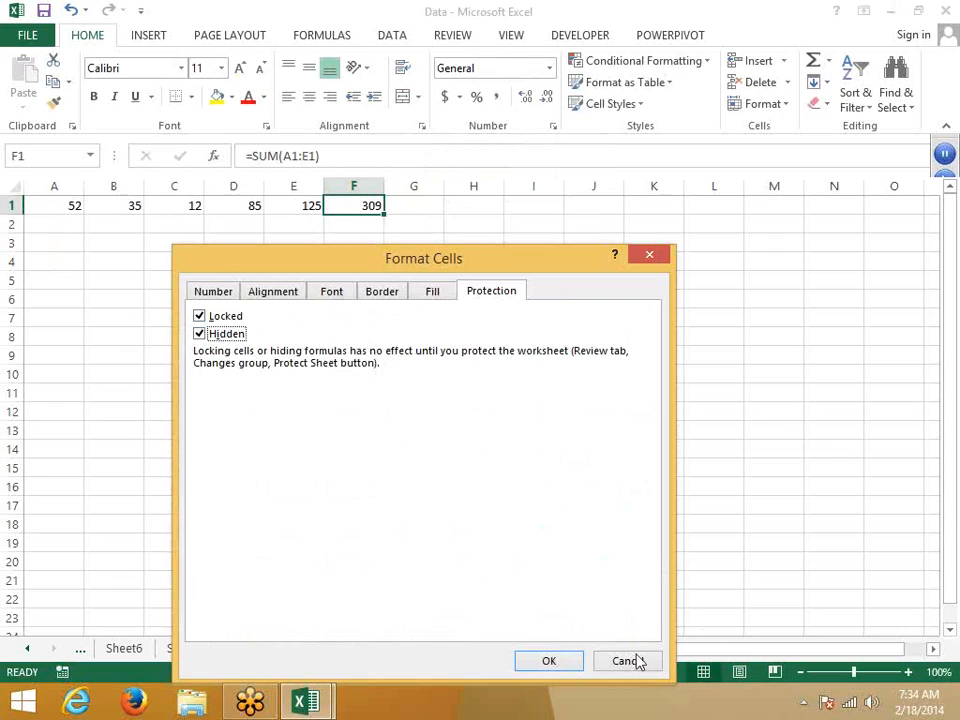
pyautogui.click(553, 661)
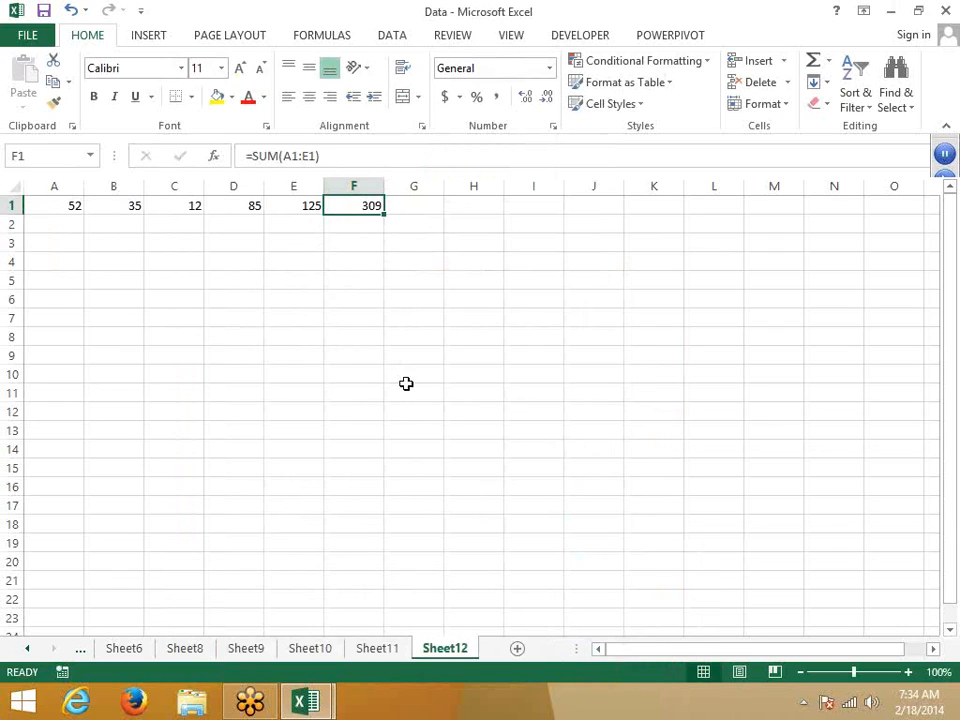
# Step: Protect Sheet12 with no password and the default permissions
pyautogui.rightClick(452, 650)
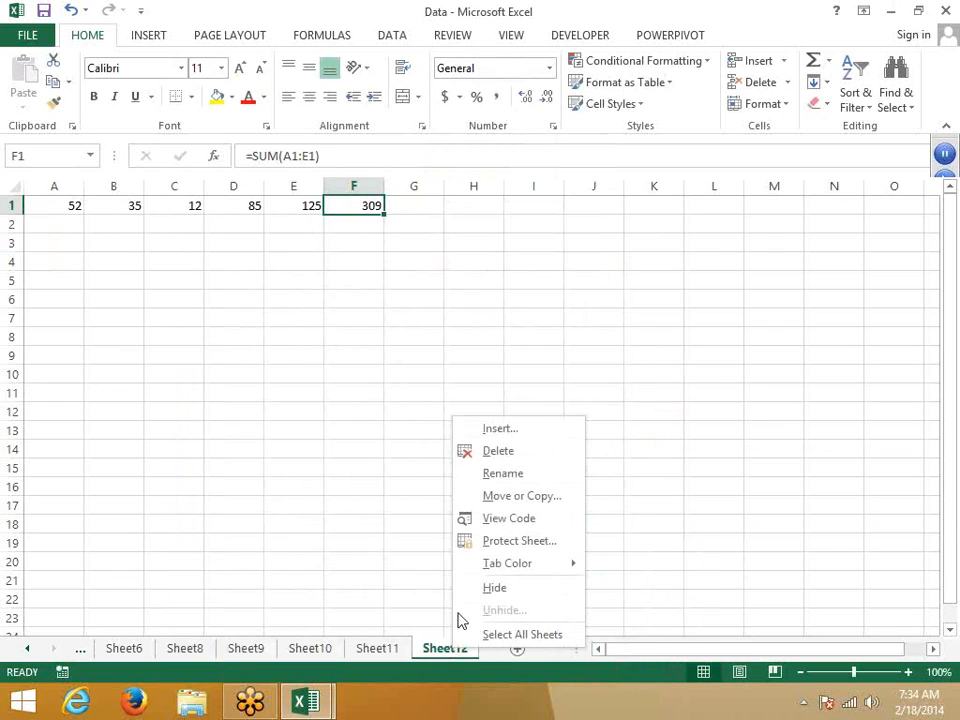
pyautogui.click(494, 545)
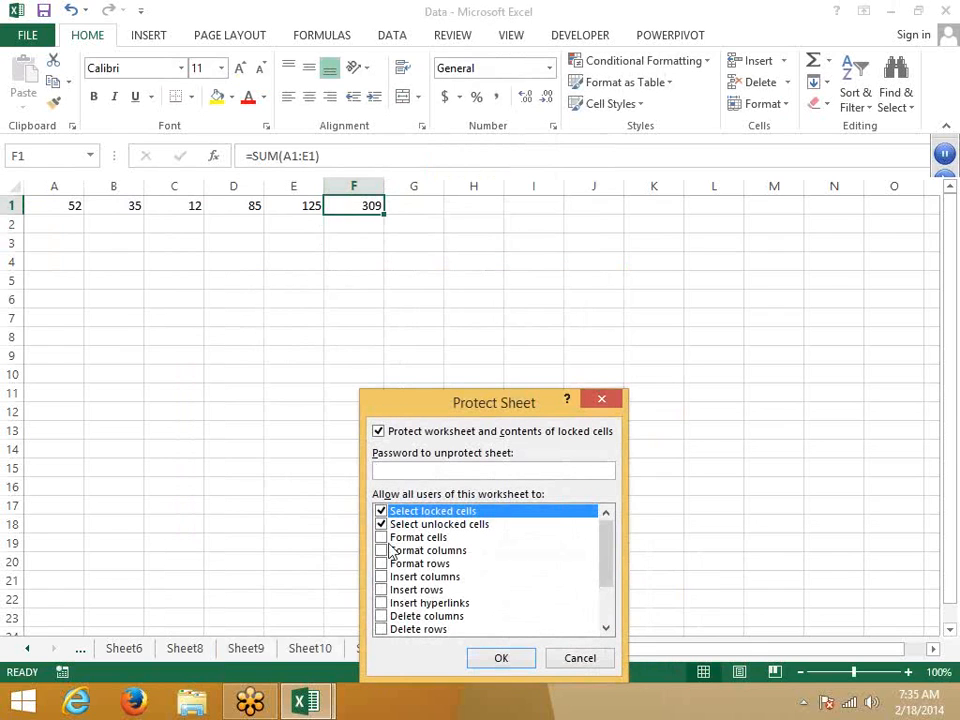
pyautogui.click(502, 659)
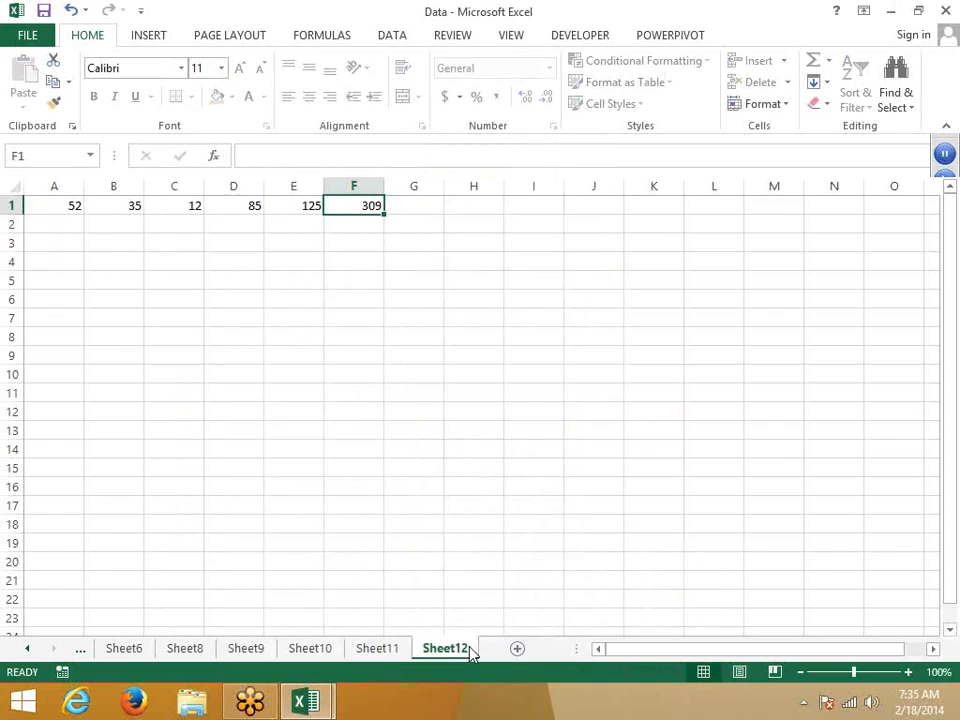
# Step: Unprotect Sheet12 and reopen its Protect Sheet settings
pyautogui.rightClick(472, 650)
pyautogui.click(512, 541)
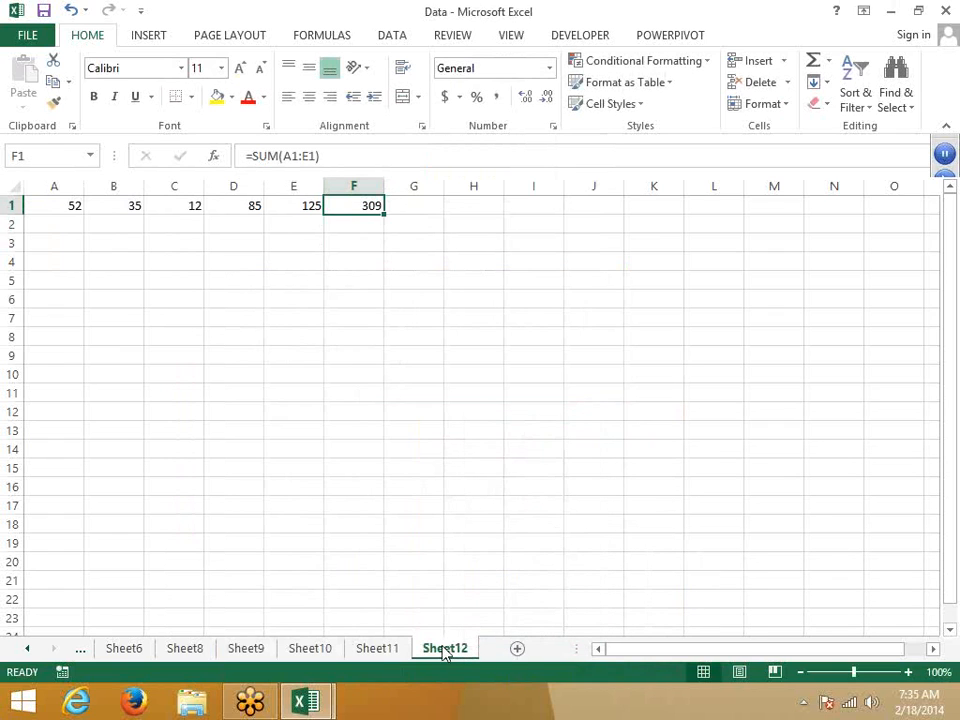
pyautogui.rightClick(447, 645)
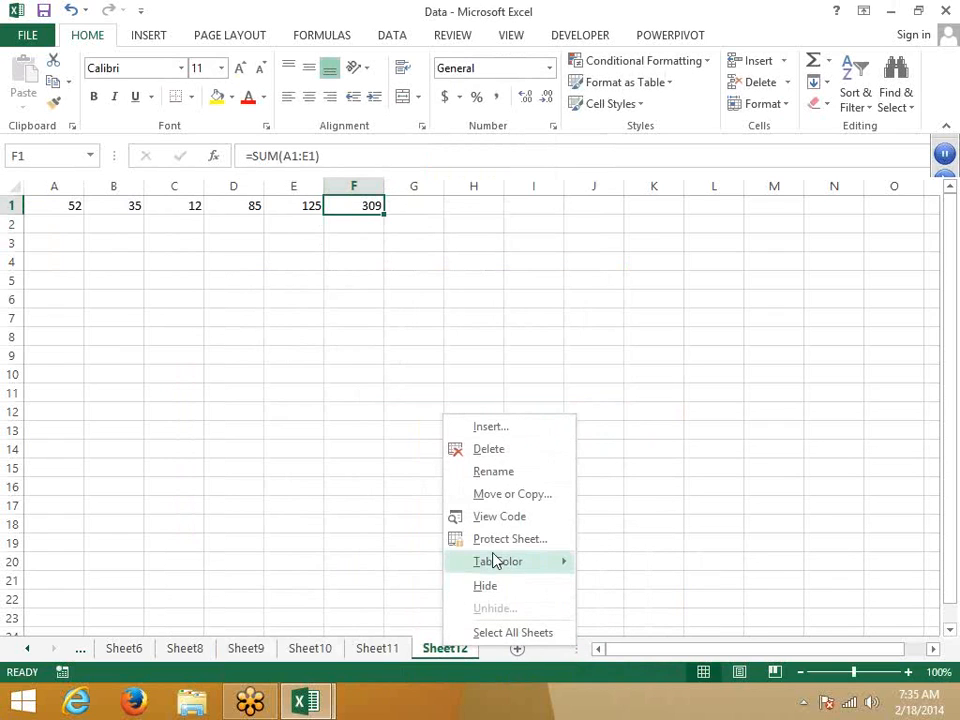
pyautogui.click(510, 539)
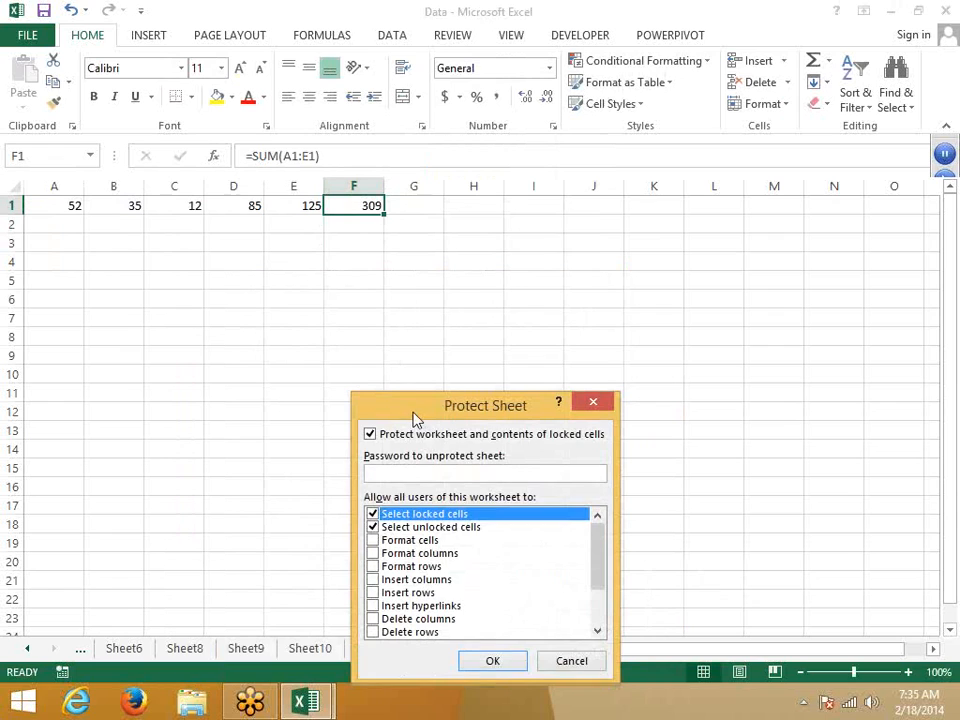
# Step: Scroll through the Protect Sheet permissions list, then cancel without protecting
pyautogui.moveTo(420, 405); pyautogui.dragTo(398, 300)
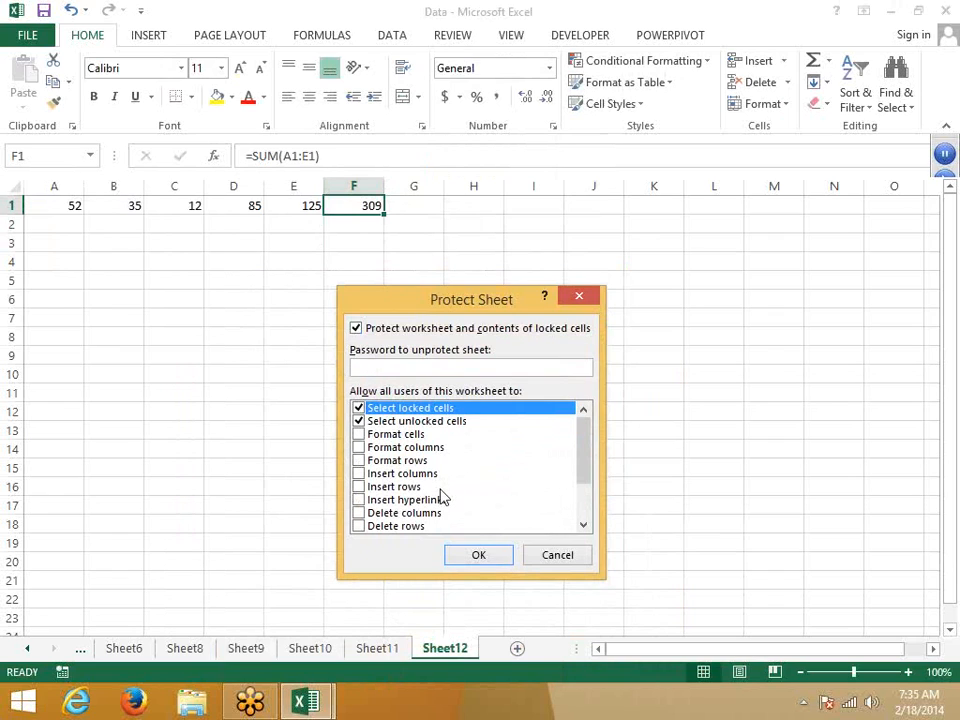
pyautogui.click(584, 525)
pyautogui.click(584, 525)
pyautogui.click(584, 525)
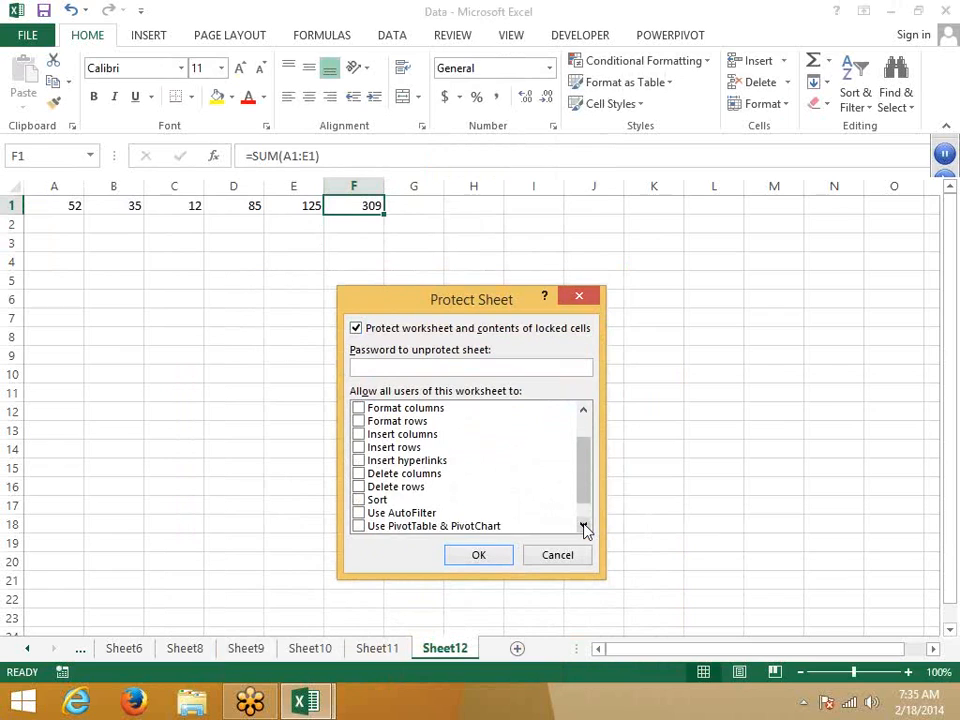
pyautogui.click(584, 525)
pyautogui.click(584, 526)
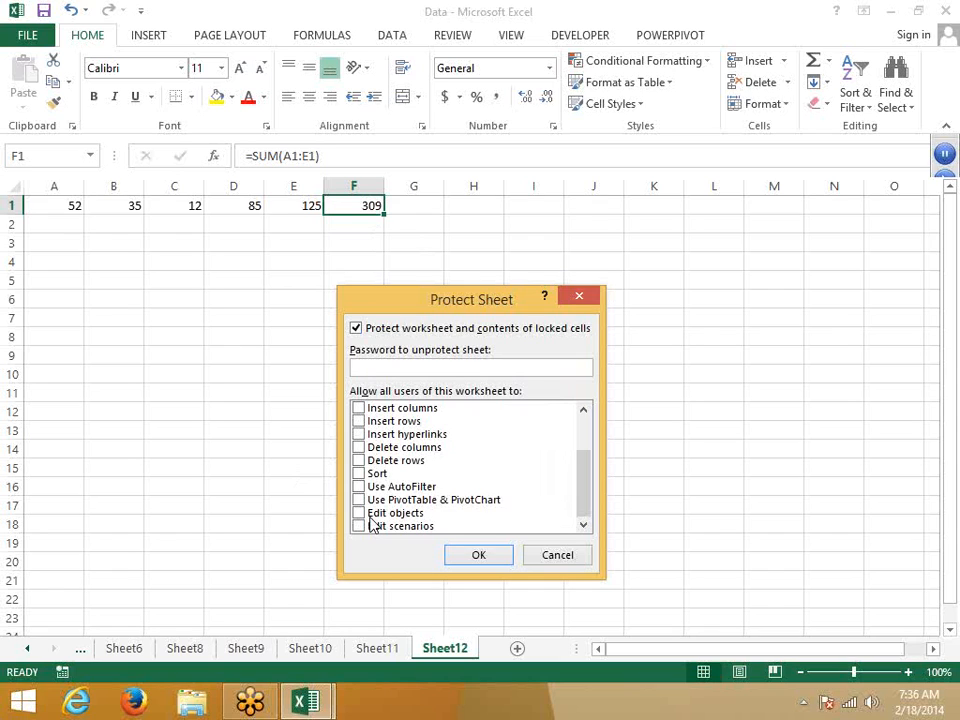
pyautogui.click(586, 557)
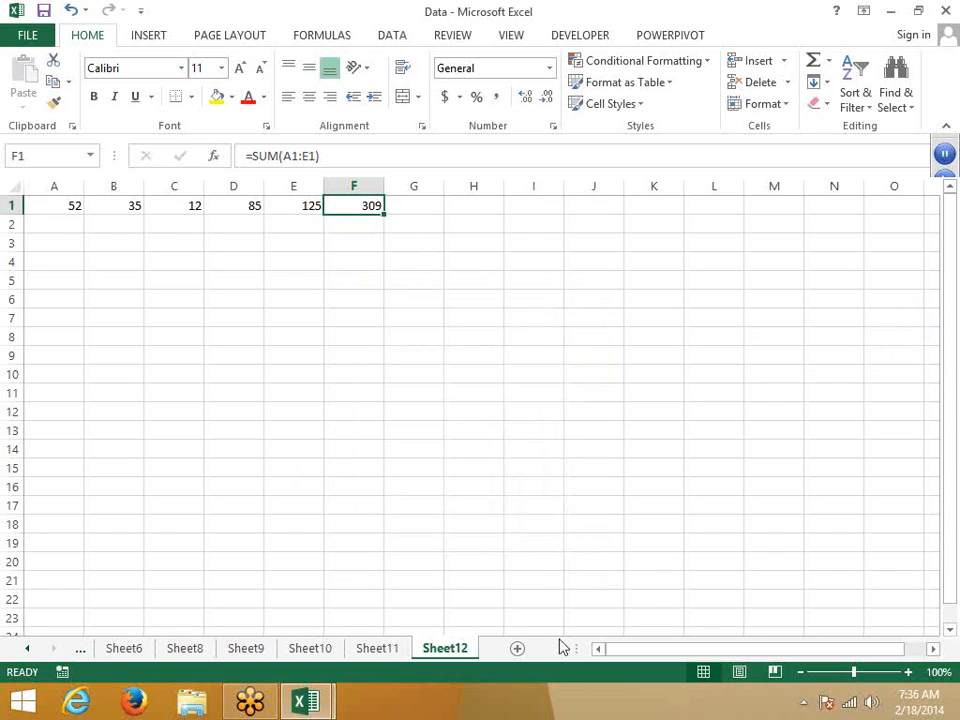
pyautogui.click(386, 282)
# Step: Keep F1's SUM cell Locked and Hidden in Format Cells > Protection
pyautogui.click(360, 207)
pyautogui.rightClick(359, 207)
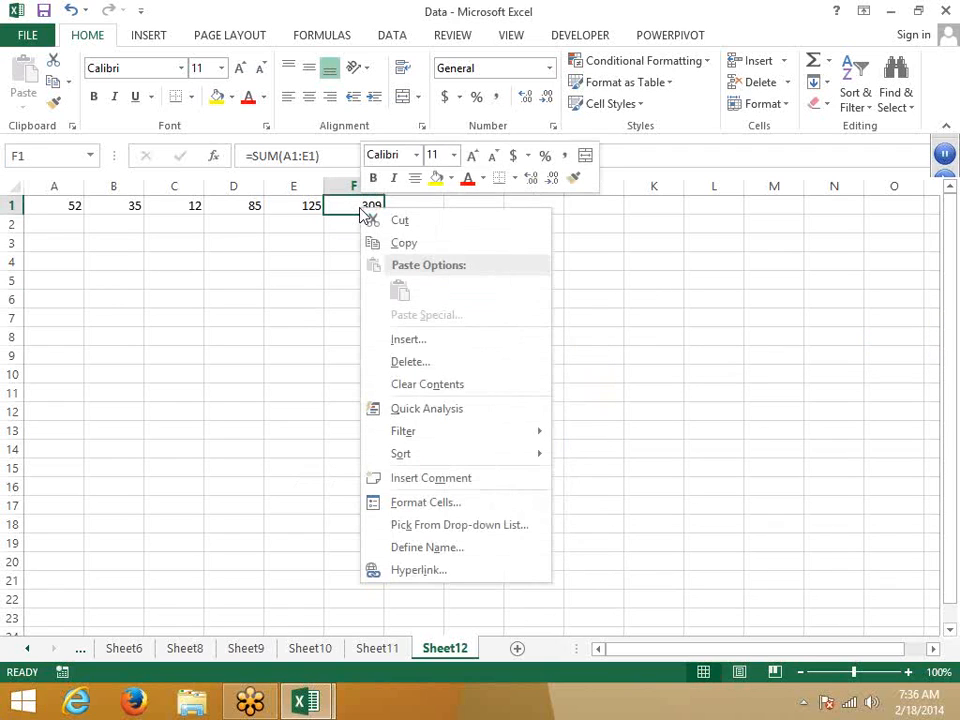
pyautogui.click(426, 503)
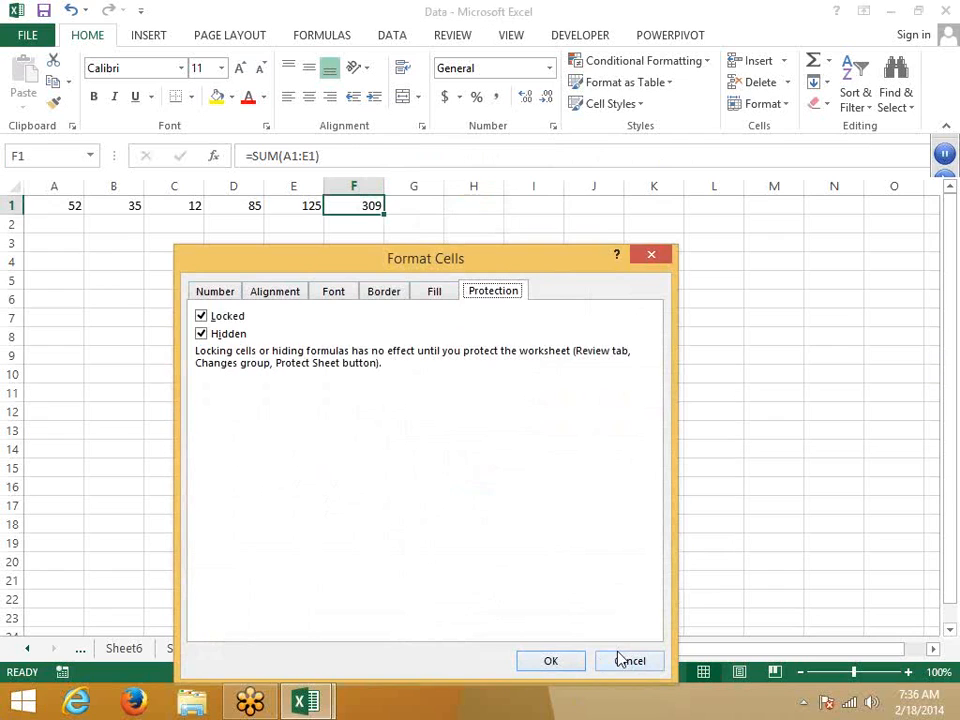
pyautogui.click(201, 341)
pyautogui.click(200, 342)
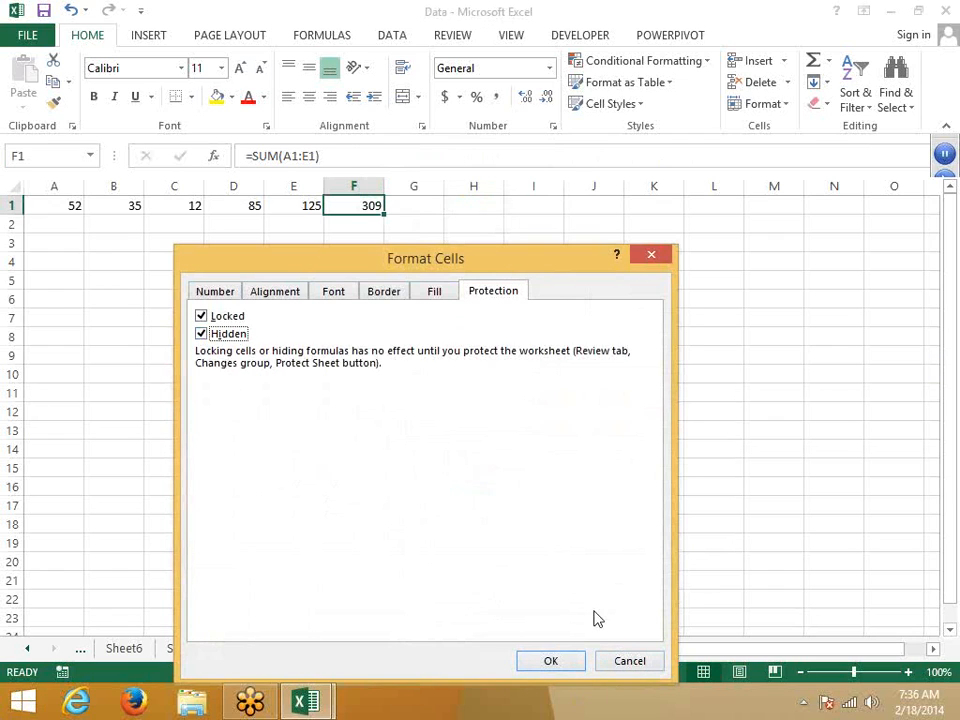
pyautogui.click(556, 660)
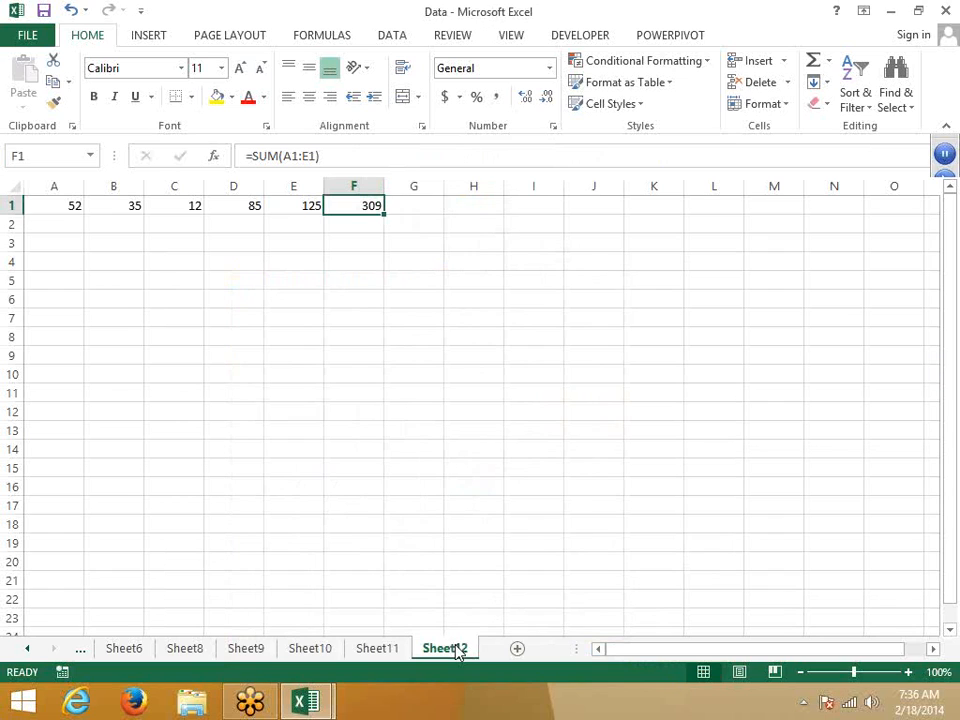
# Step: Protect Sheet12 again and confirm F1's formula can no longer be seen or edited
pyautogui.rightClick(457, 650)
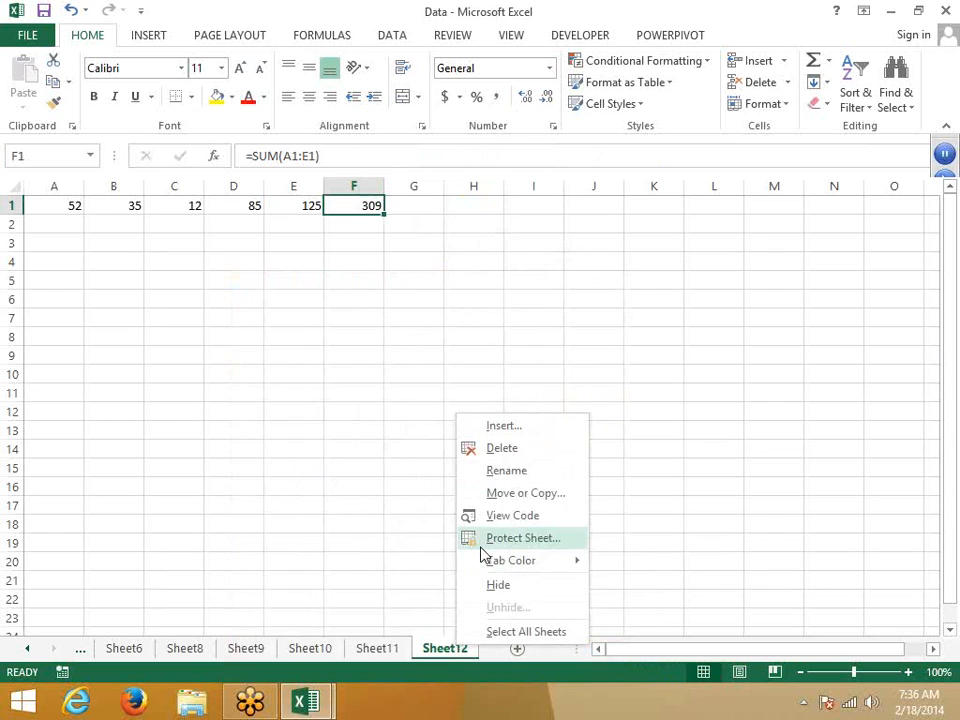
pyautogui.click(482, 545)
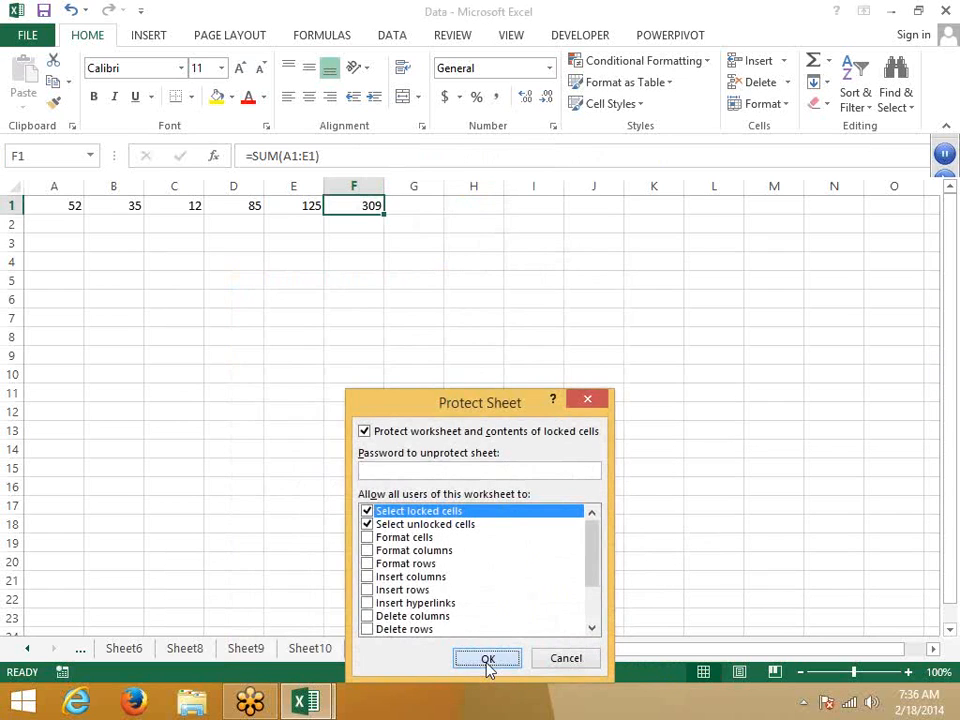
pyautogui.click(488, 659)
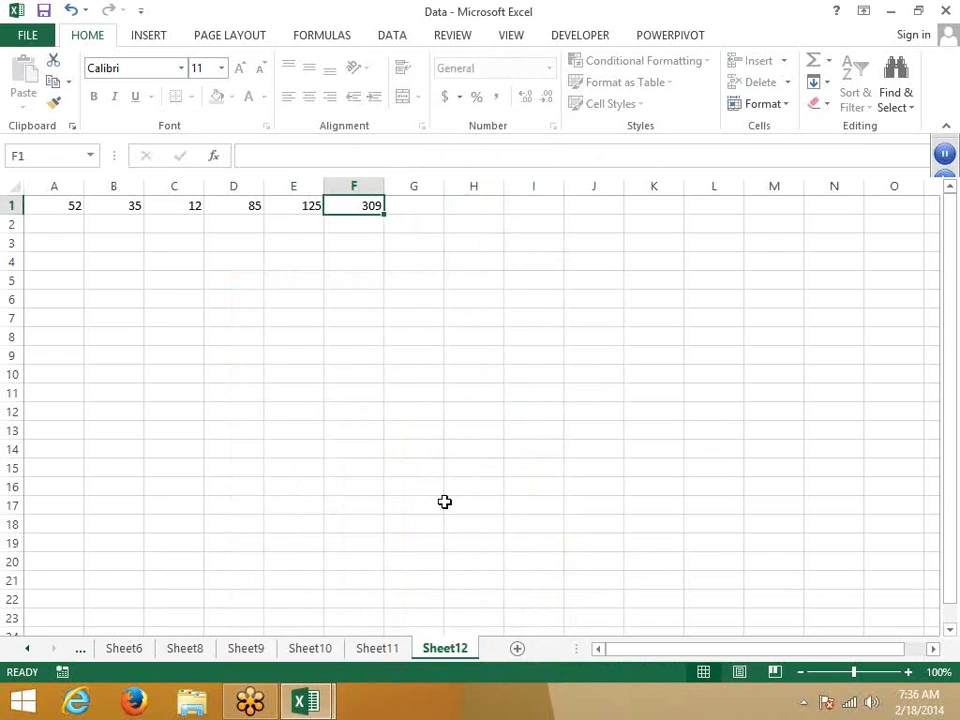
pyautogui.click(244, 155)
pyautogui.click(484, 408)
pyautogui.click(311, 221)
pyautogui.click(307, 207)
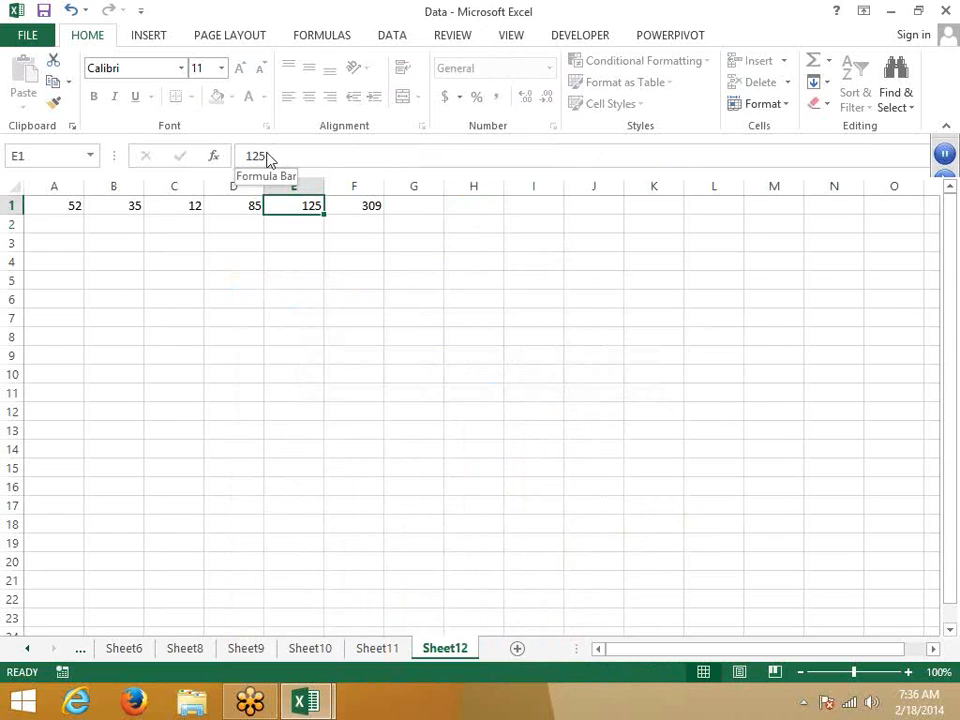
pyautogui.click(269, 156)
pyautogui.press('Return')
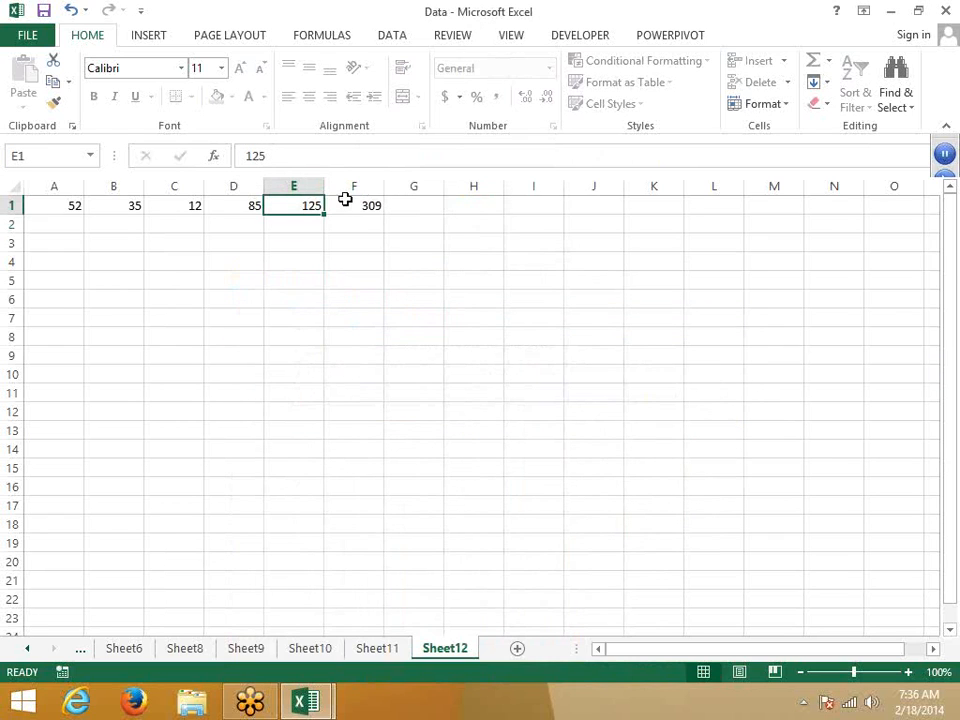
pyautogui.click(345, 202)
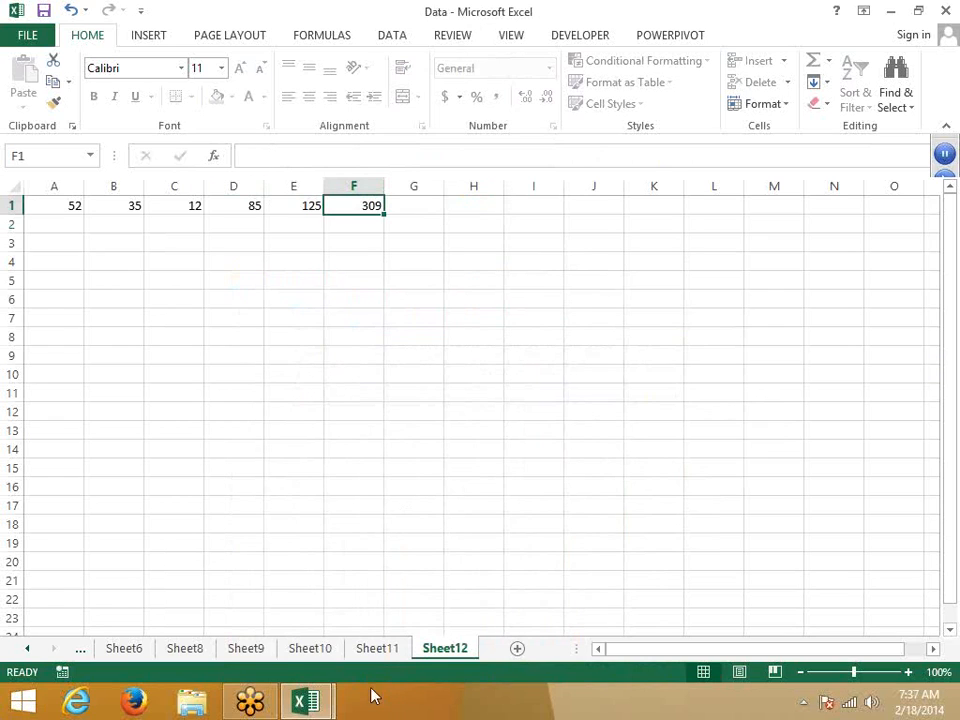
pyautogui.click(378, 650)
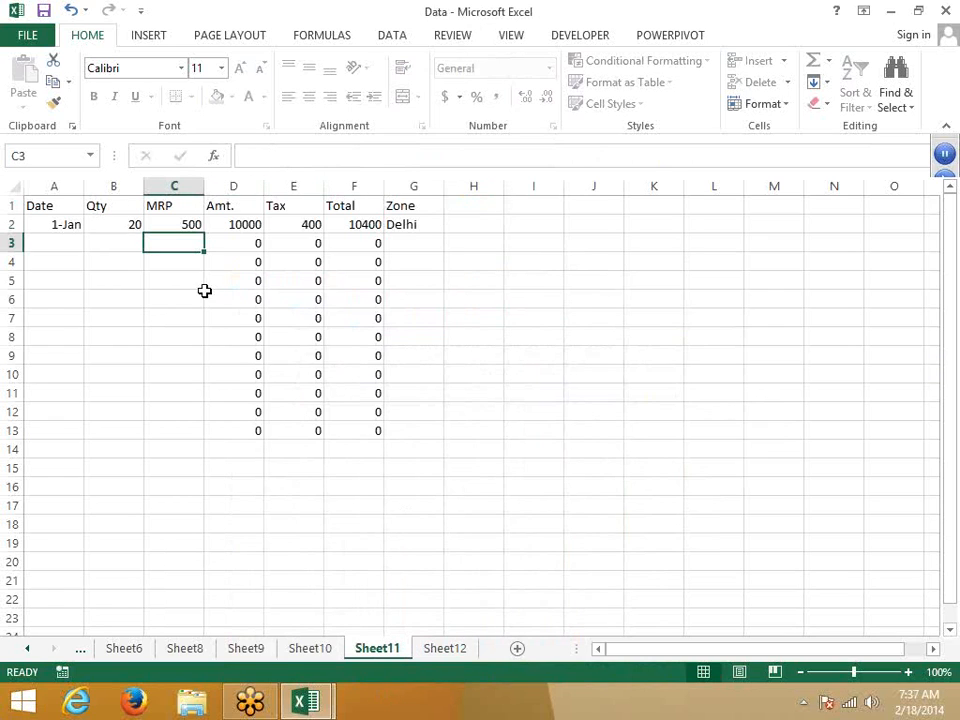
pyautogui.moveTo(191, 298); pyautogui.dragTo(413, 487)
pyautogui.click(448, 655)
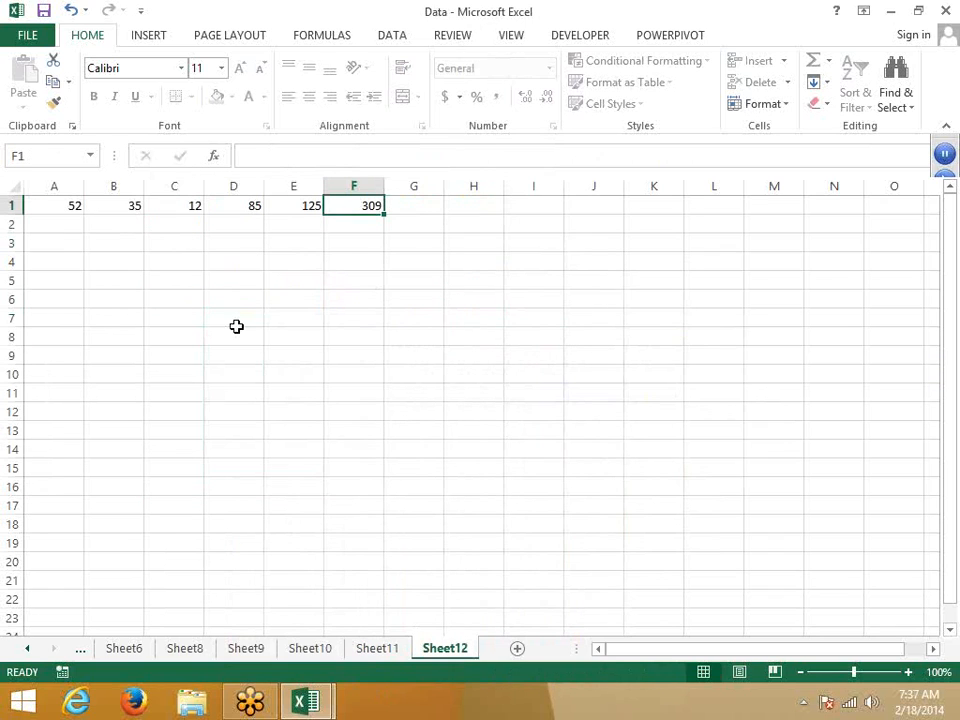
pyautogui.moveTo(234, 317); pyautogui.dragTo(293, 355)
pyautogui.moveTo(488, 515); pyautogui.dragTo(490, 518)
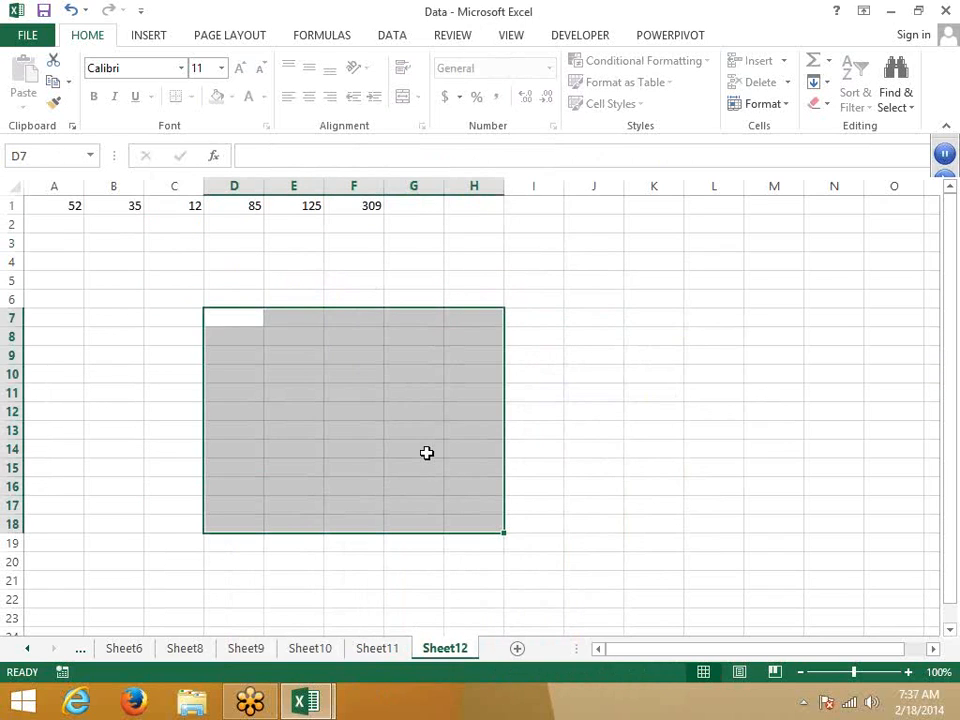
pyautogui.rightClick(426, 453)
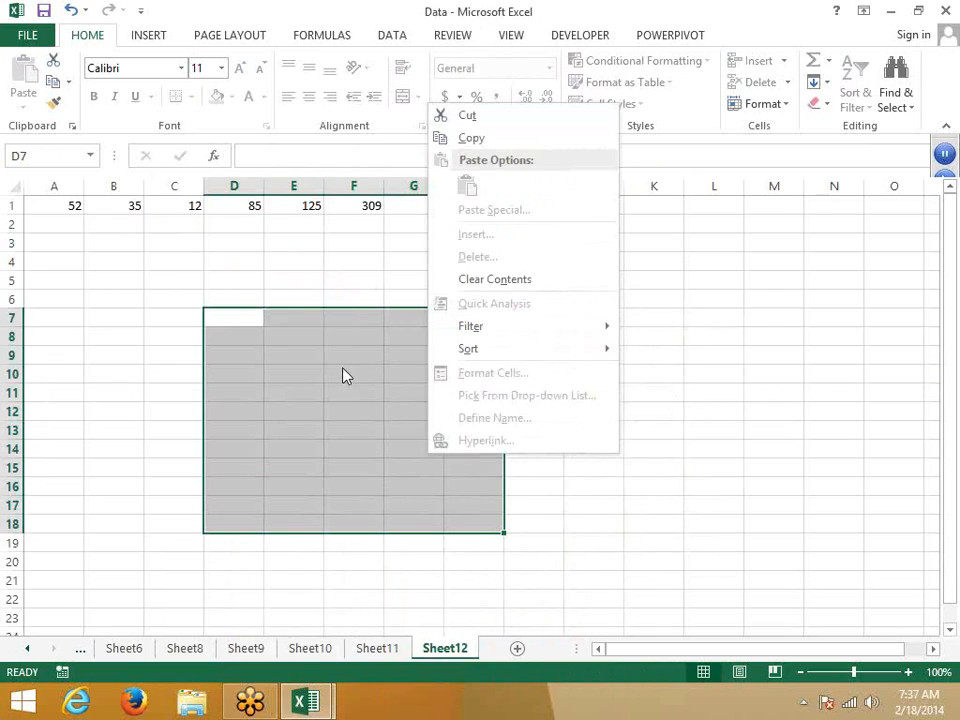
pyautogui.click(349, 470)
pyautogui.click(200, 280)
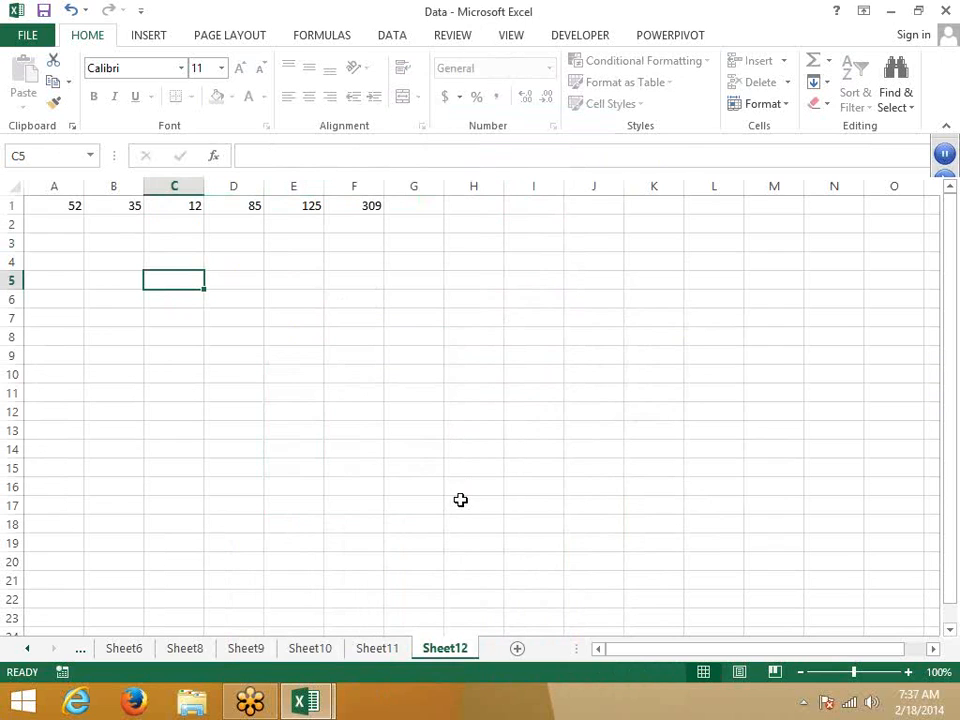
pyautogui.click(382, 655)
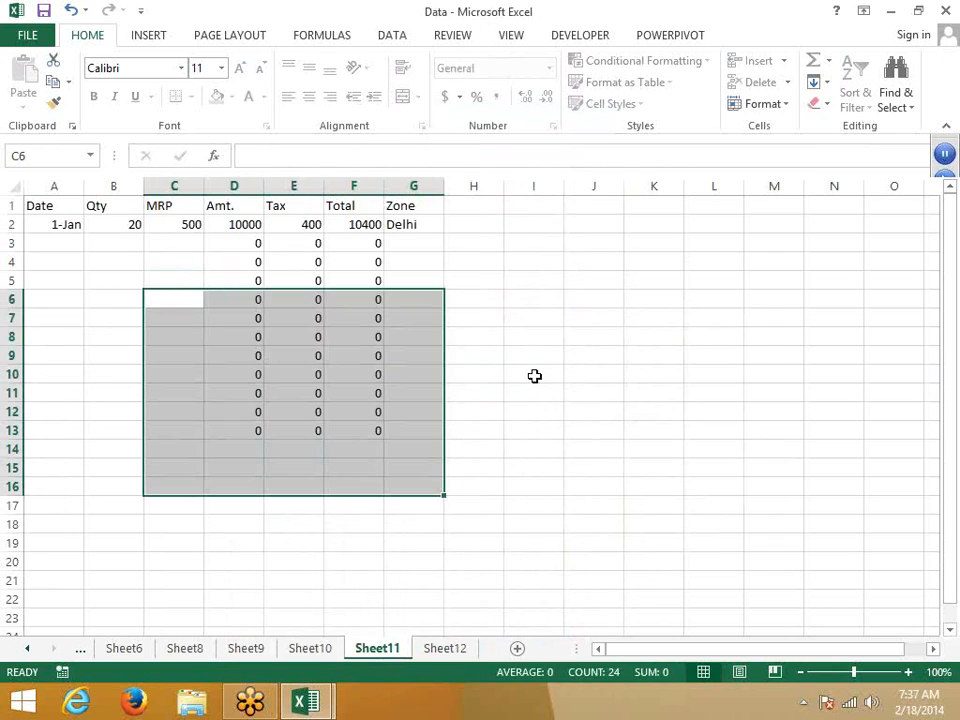
pyautogui.click(534, 376)
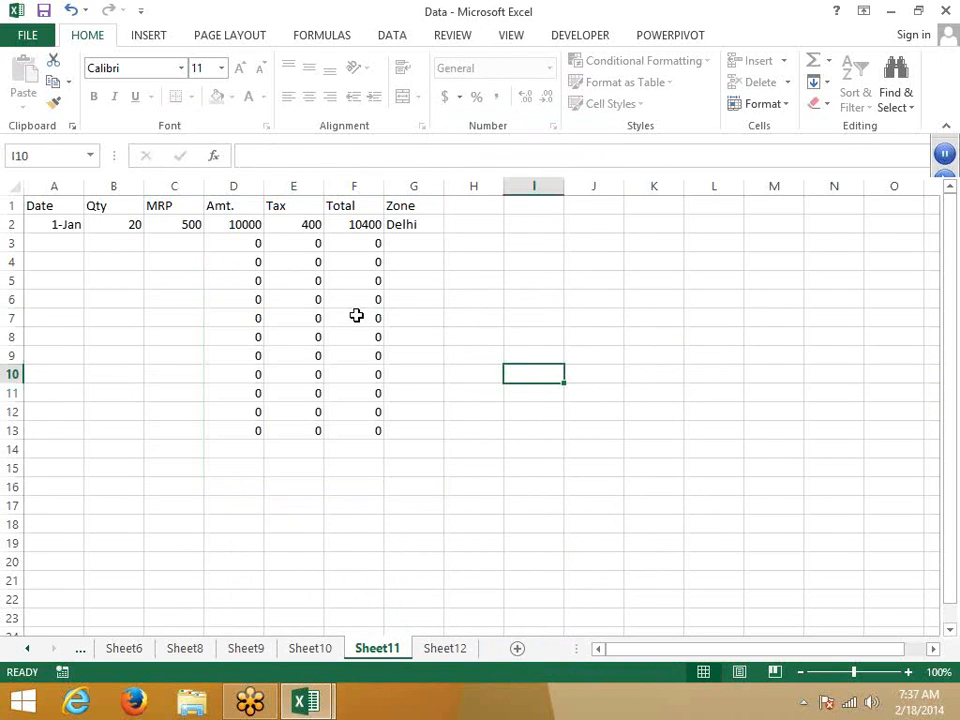
pyautogui.click(455, 652)
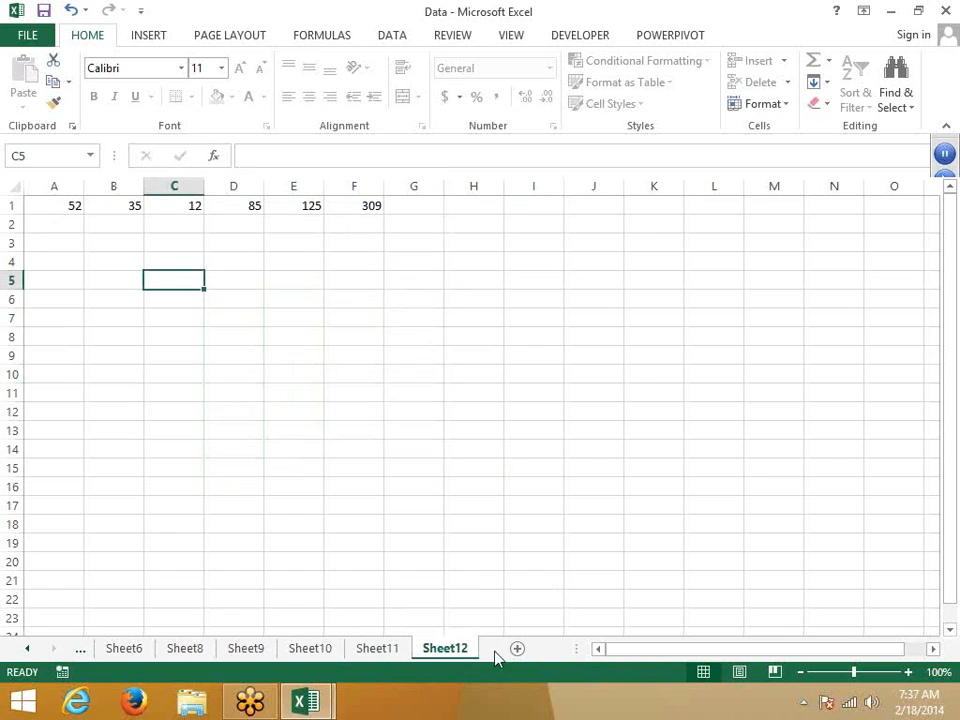
# Step: Unprotect Sheet12 and clear the Locked setting on range E6:H17
pyautogui.rightClick(443, 648)
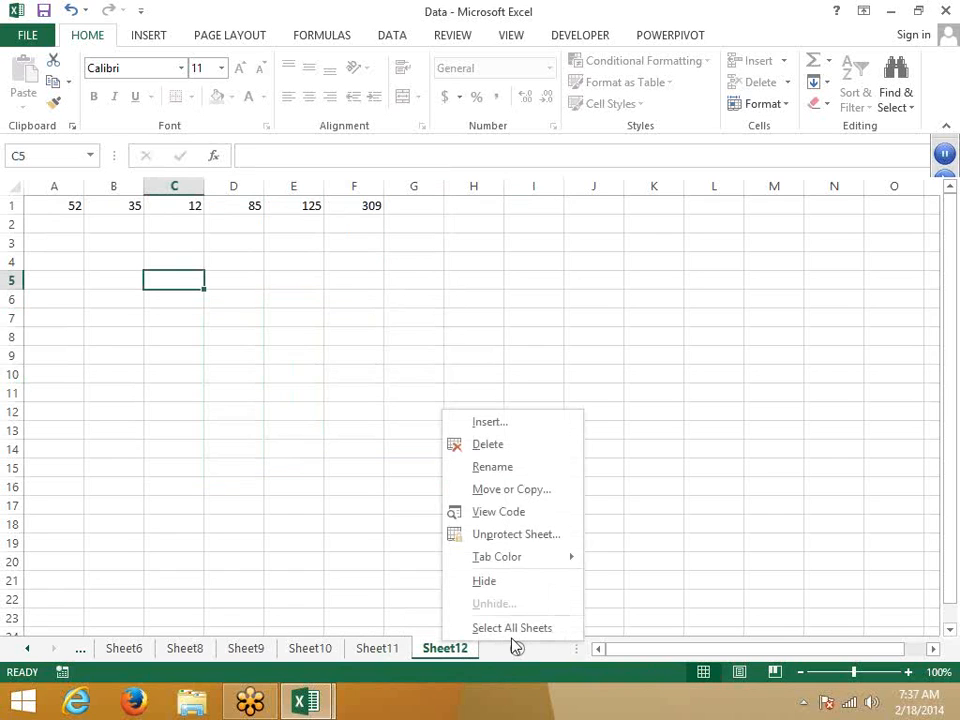
pyautogui.click(497, 537)
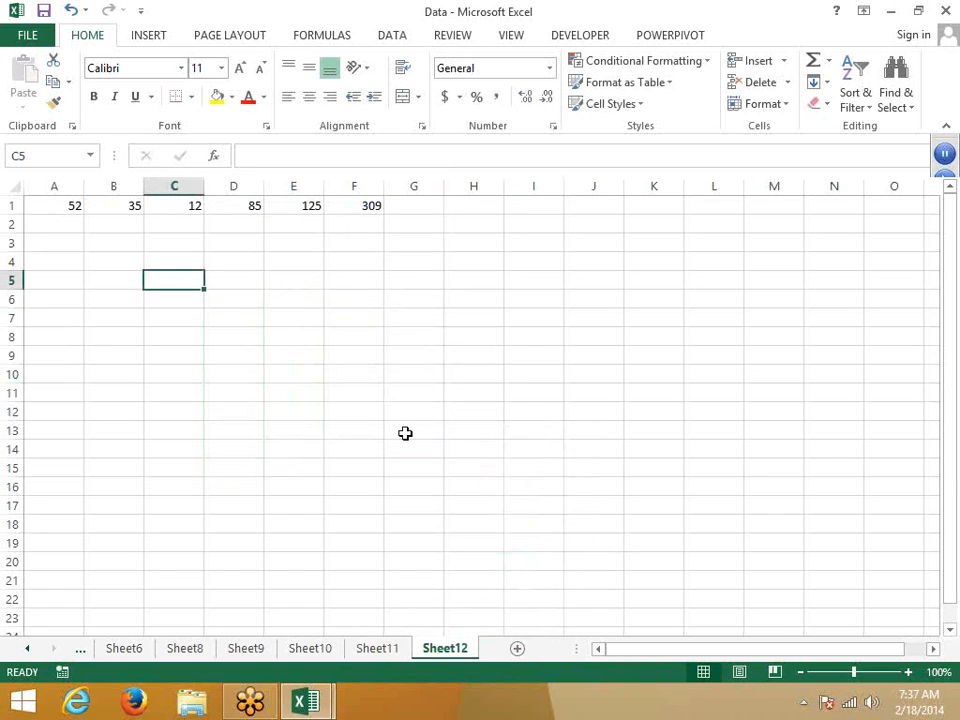
pyautogui.moveTo(293, 299); pyautogui.dragTo(474, 505)
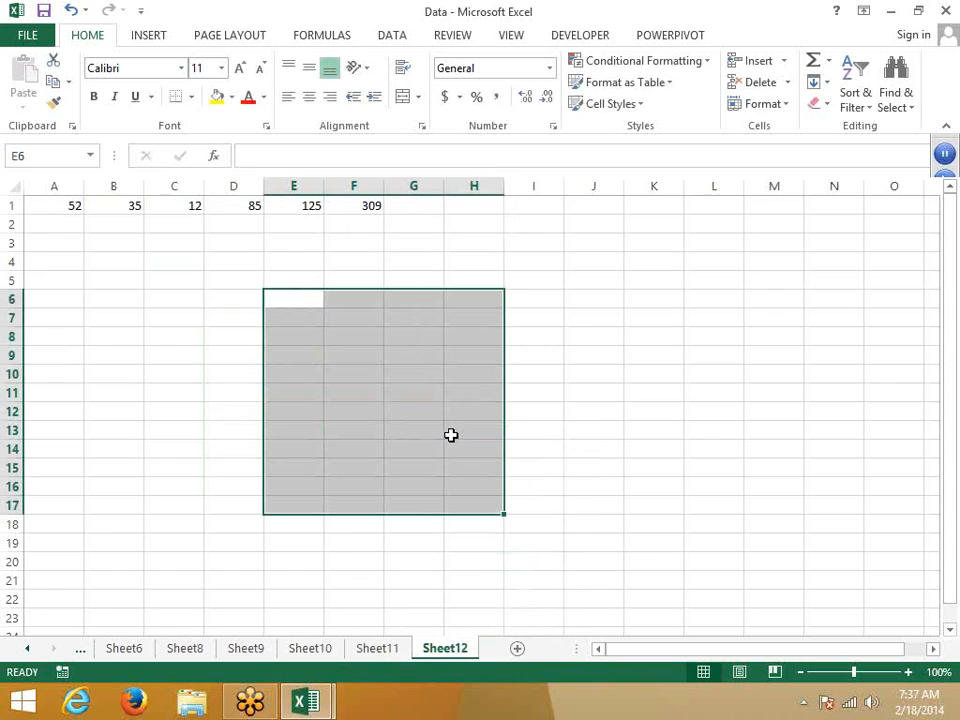
pyautogui.rightClick(451, 435)
pyautogui.click(528, 355)
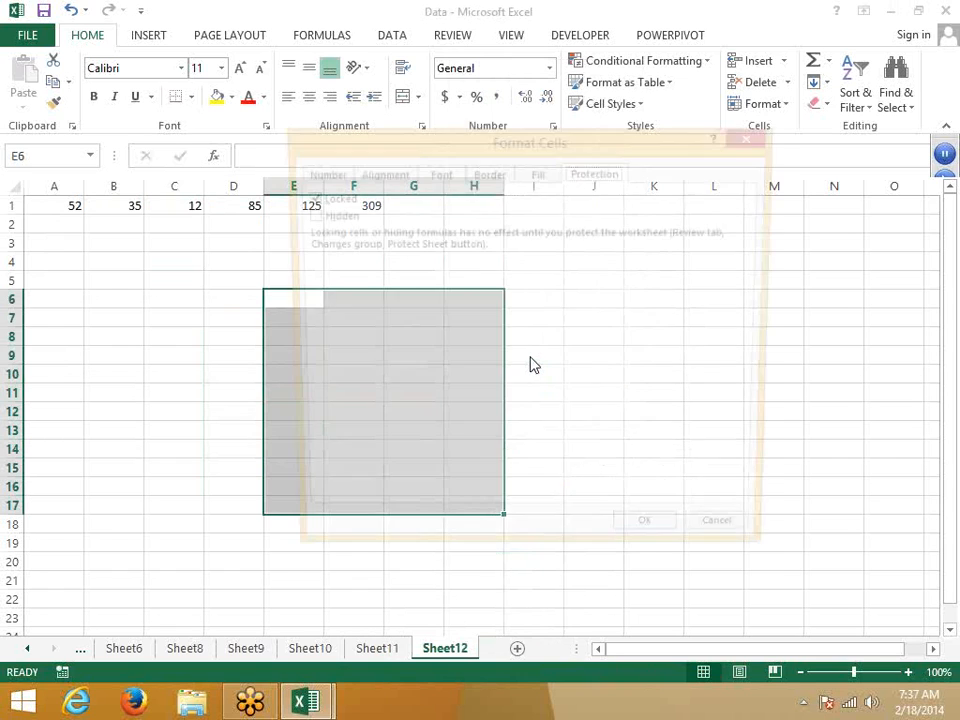
pyautogui.click(331, 197)
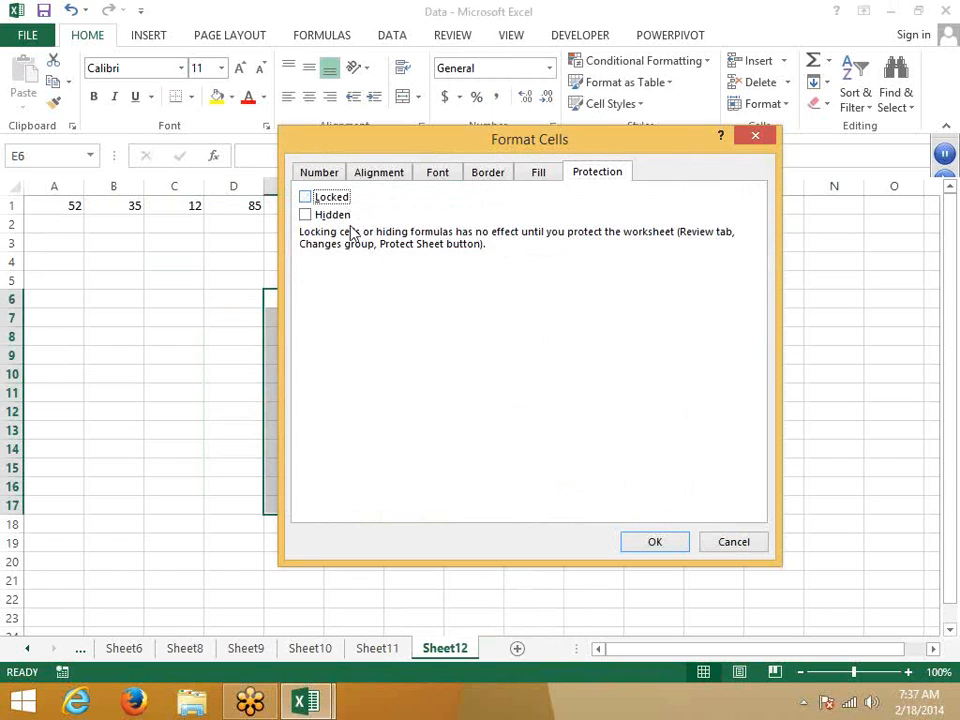
pyautogui.click(645, 548)
pyautogui.click(549, 547)
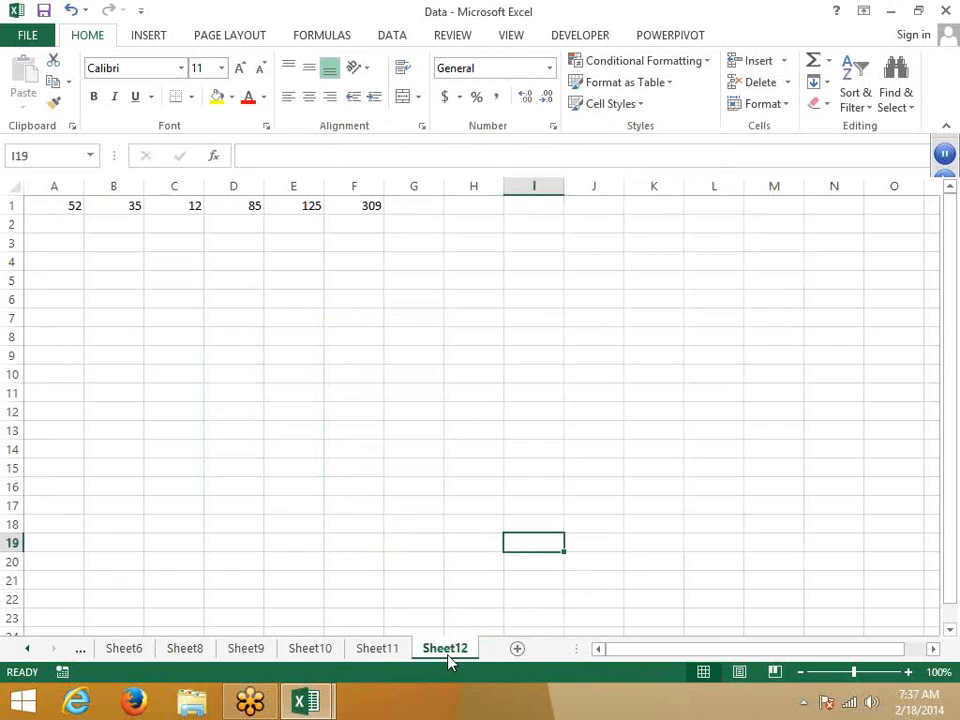
pyautogui.rightClick(450, 660)
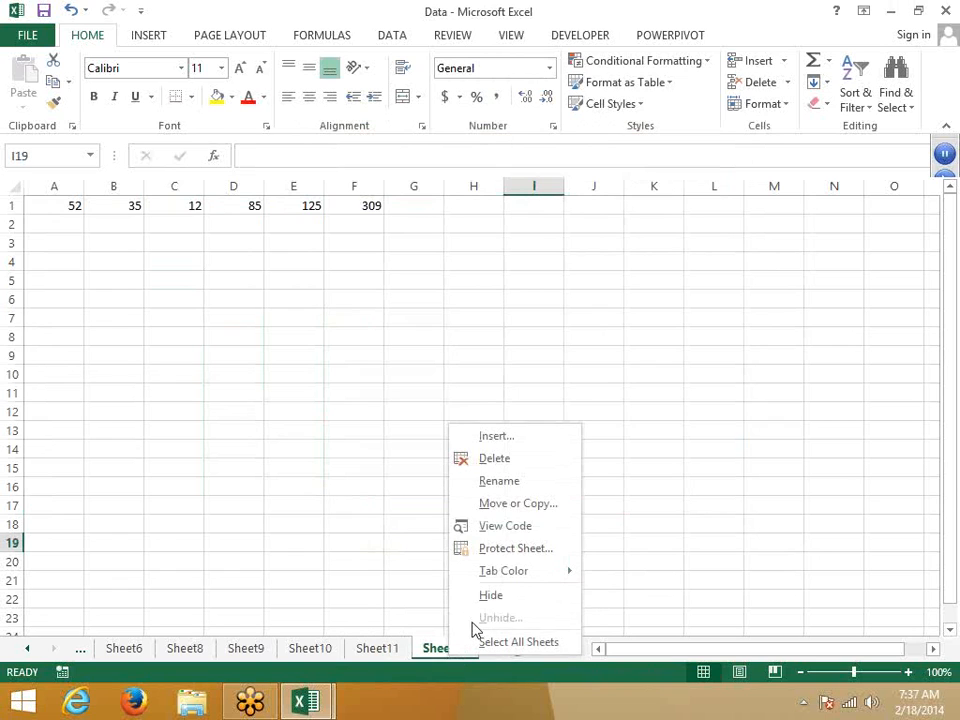
pyautogui.click(499, 550)
pyautogui.click(383, 434)
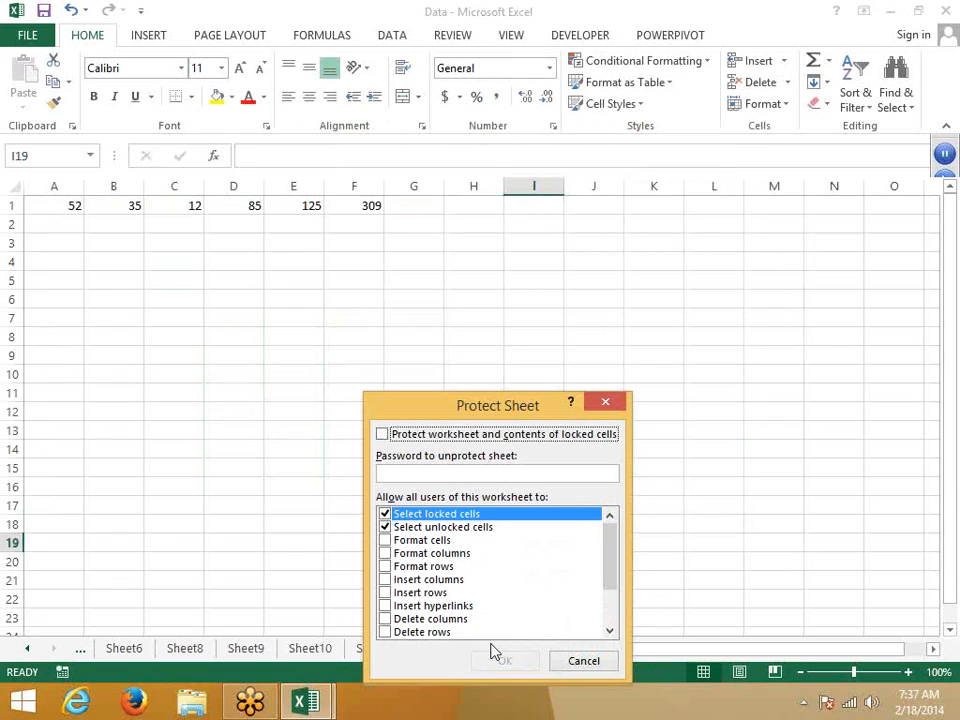
pyautogui.moveTo(447, 410); pyautogui.dragTo(425, 310)
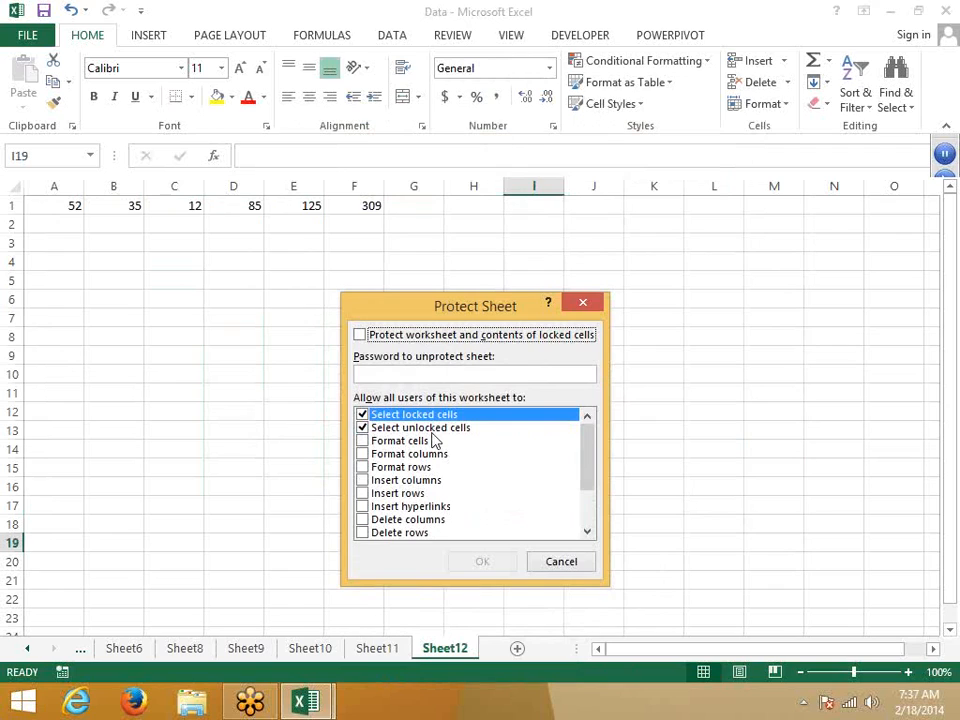
pyautogui.click(403, 373)
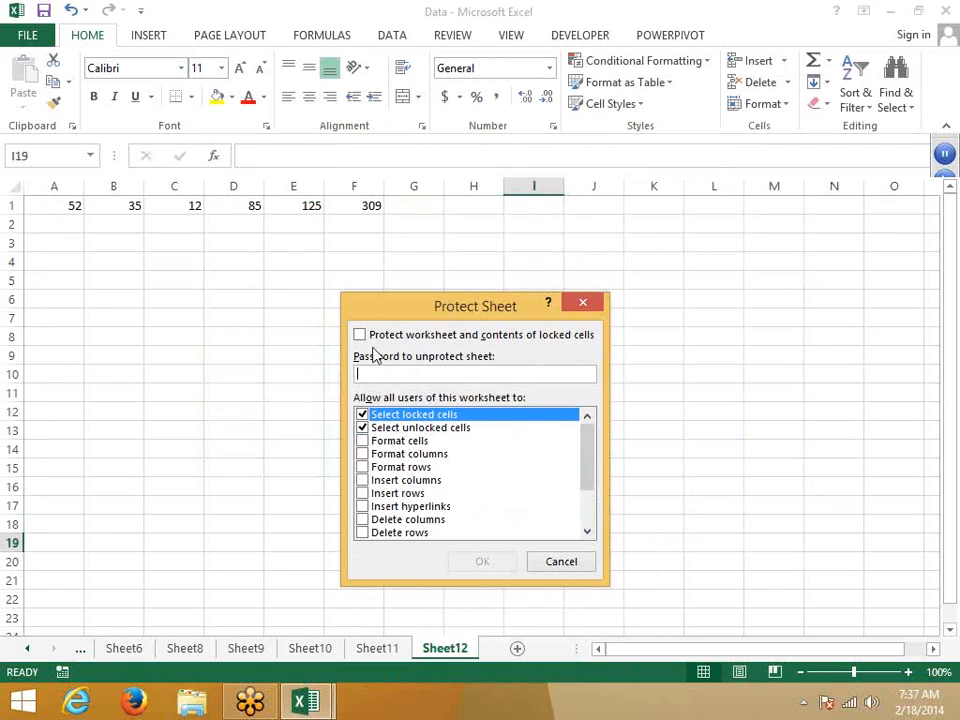
pyautogui.click(366, 342)
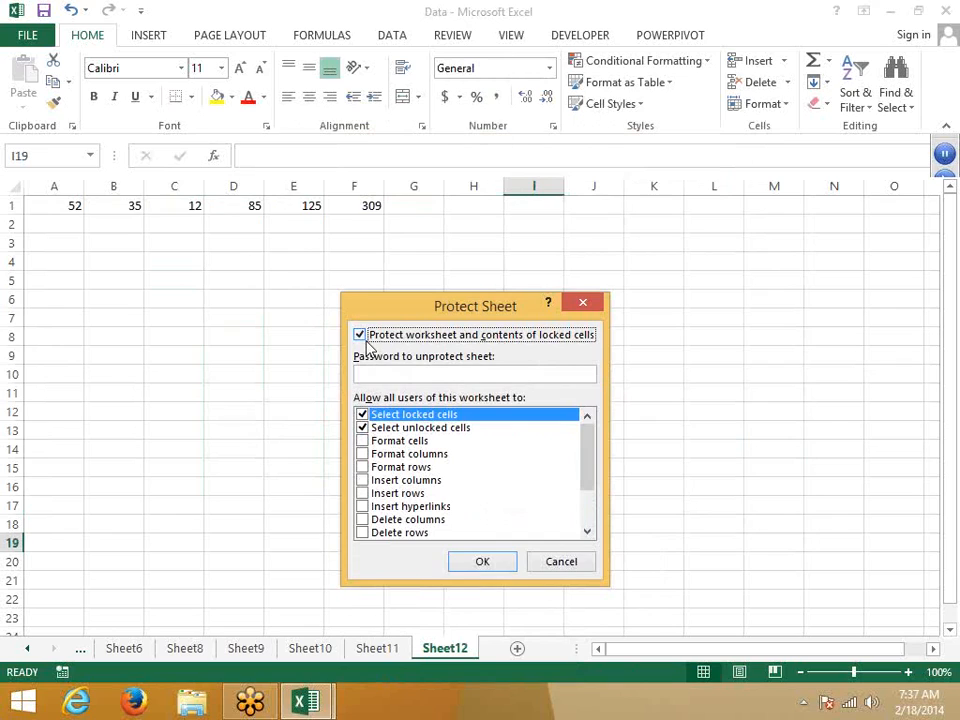
pyautogui.click(366, 342)
pyautogui.click(366, 342)
pyautogui.click(366, 342)
pyautogui.click(366, 342)
pyautogui.click(366, 342)
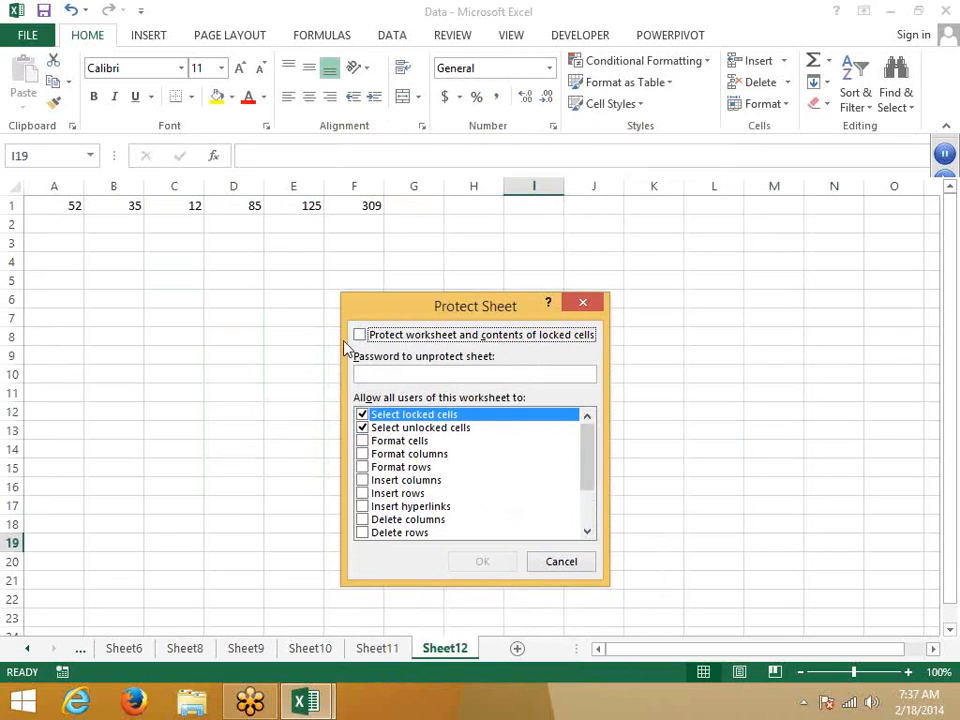
pyautogui.click(367, 341)
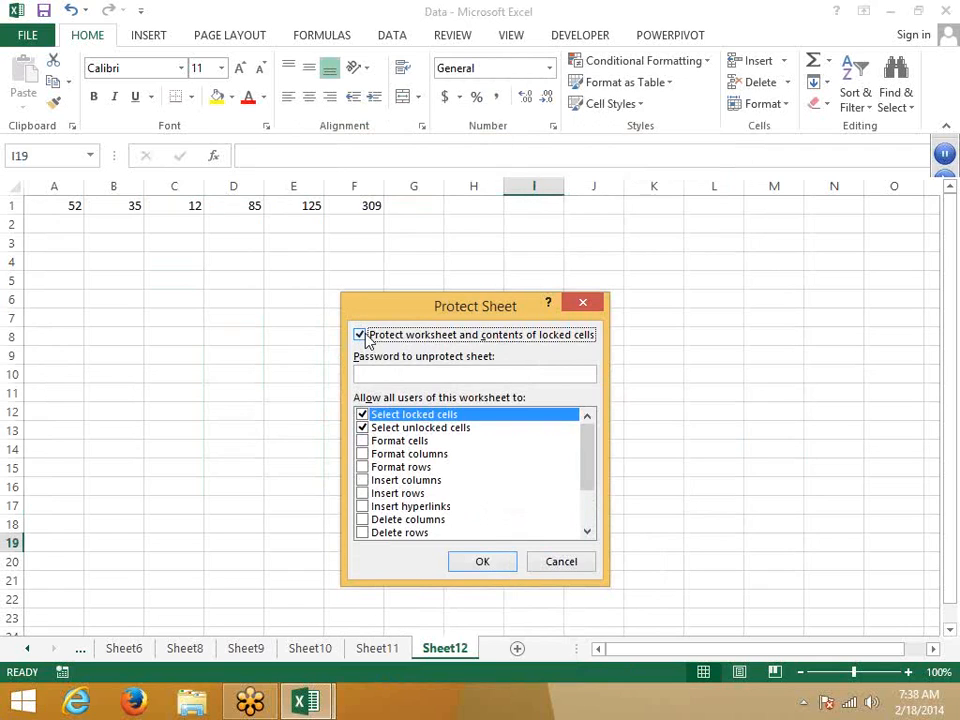
pyautogui.click(565, 565)
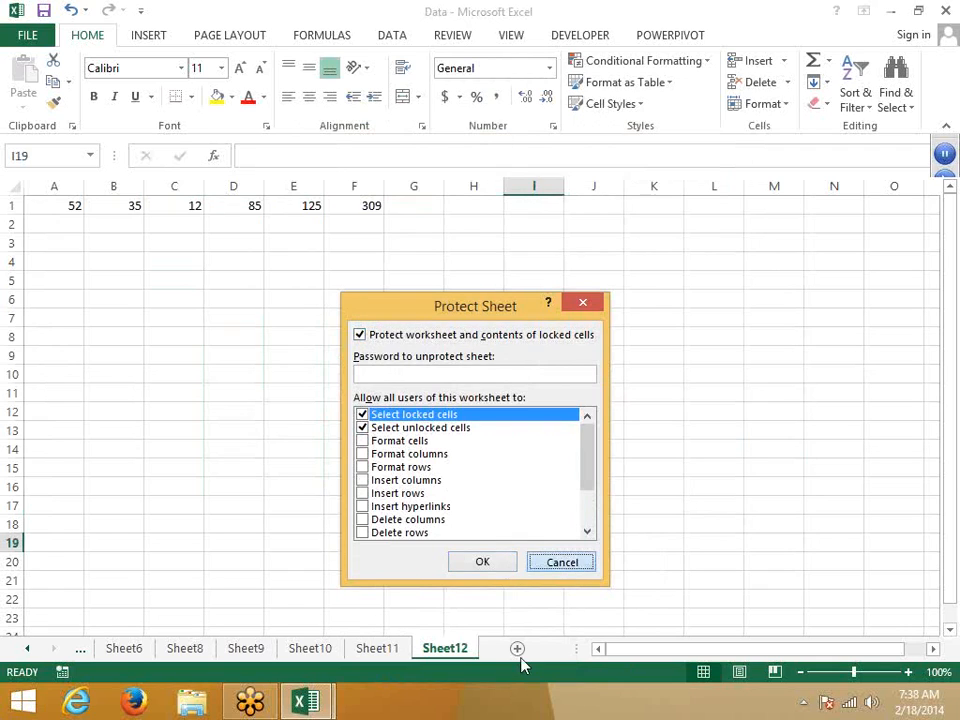
pyautogui.click(517, 648)
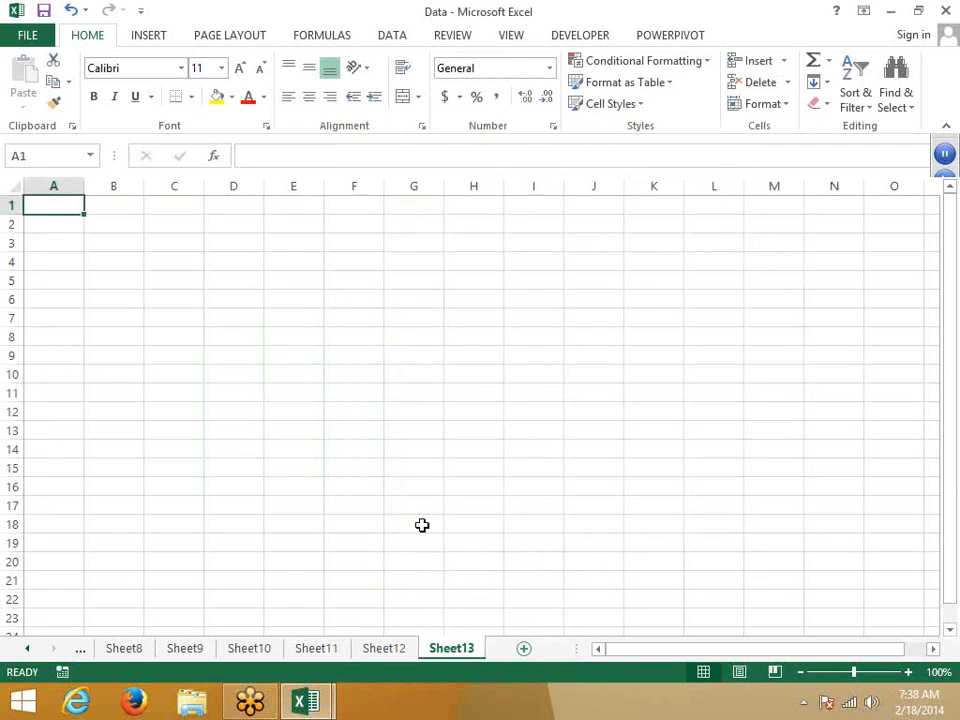
# Step: Toggle Sheet13's locked-cell protection option, cancel without protecting, and return to Sheet12
pyautogui.rightClick(458, 652)
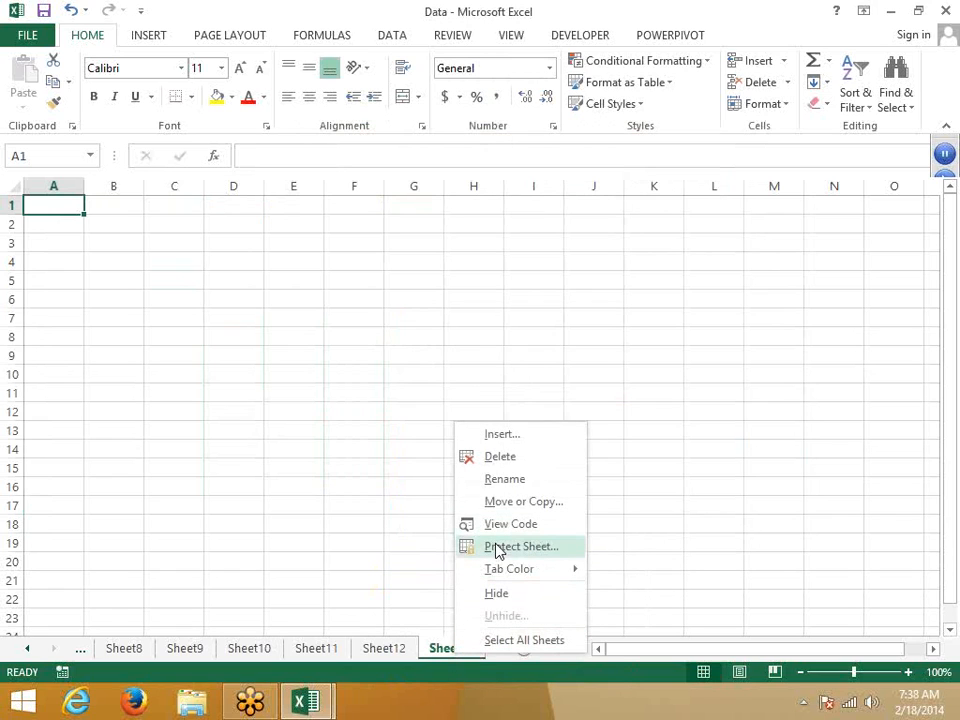
pyautogui.click(497, 550)
pyautogui.click(394, 430)
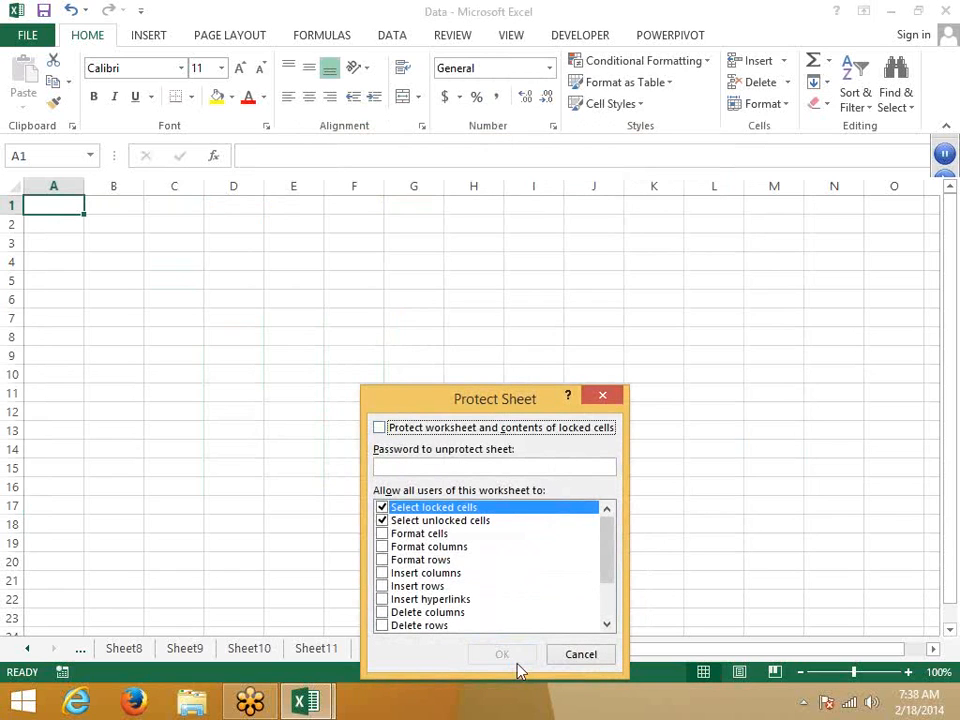
pyautogui.click(422, 432)
pyautogui.click(579, 653)
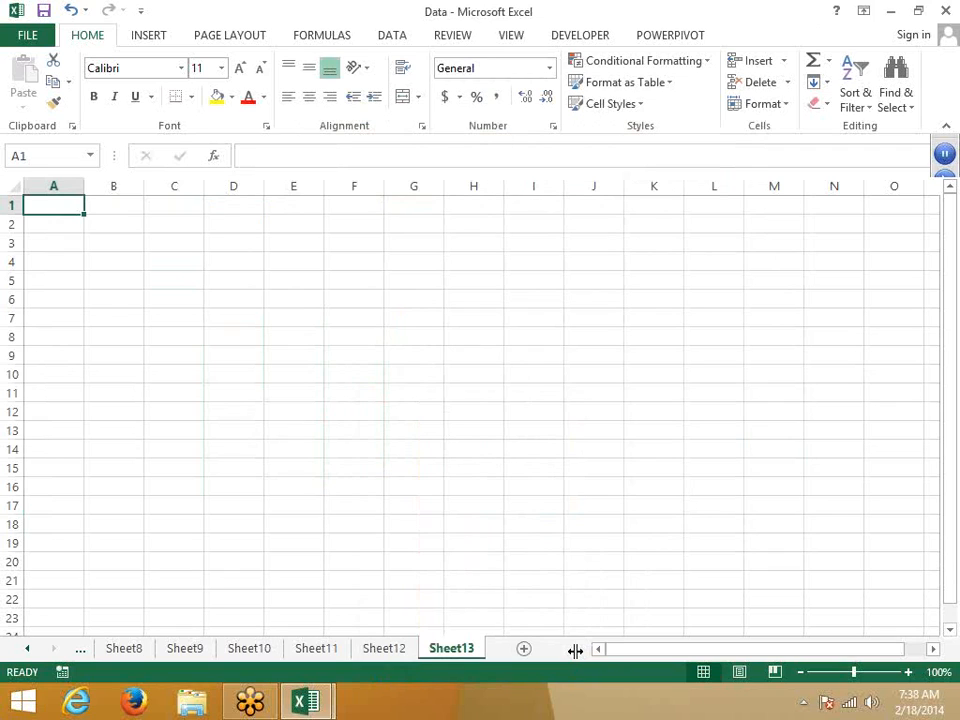
pyautogui.click(409, 650)
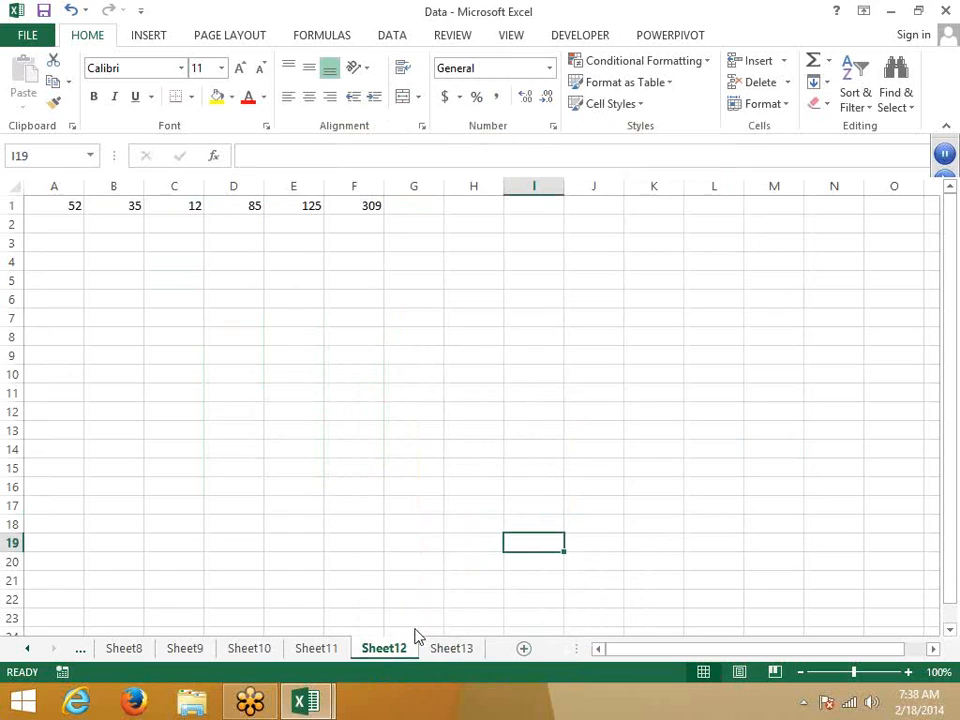
# Step: Delete the Sheet12 tab and confirm its permanent removal
pyautogui.rightClick(410, 645)
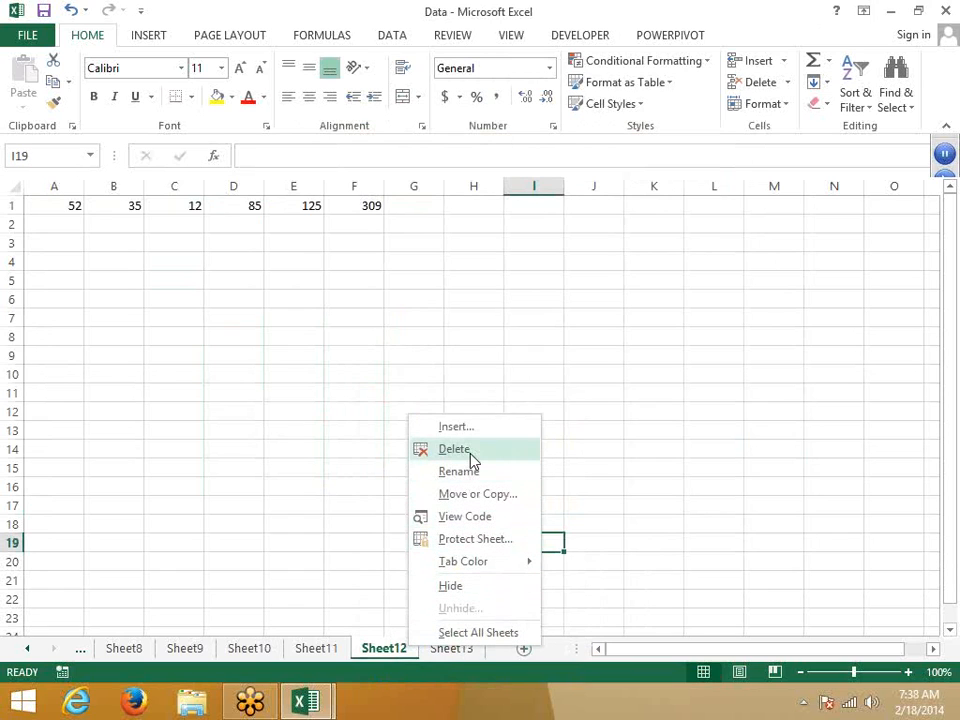
pyautogui.click(468, 451)
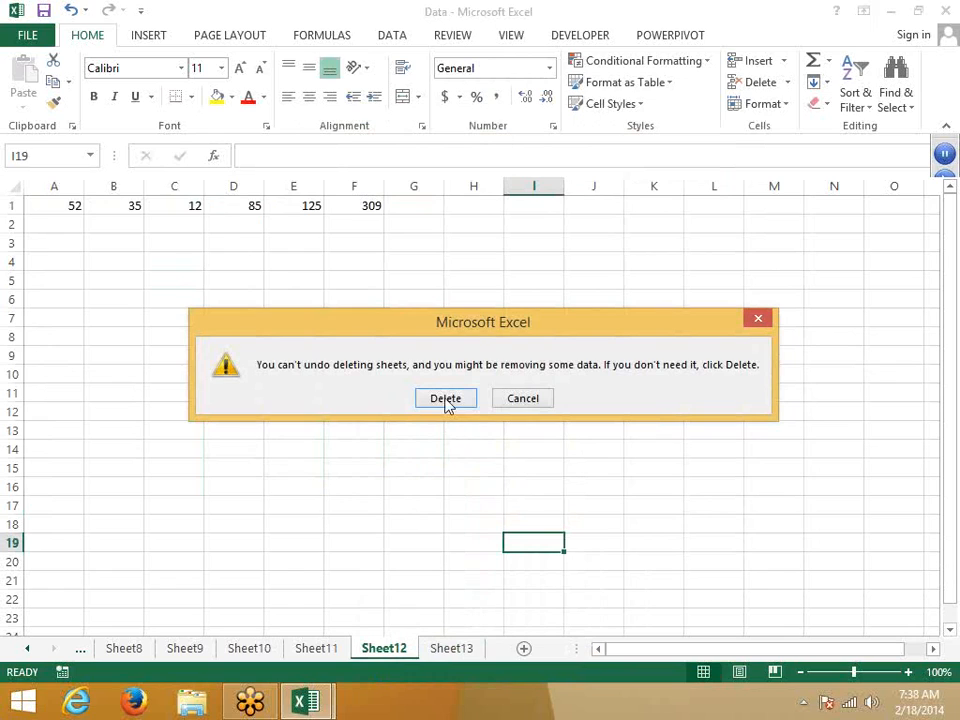
pyautogui.click(446, 401)
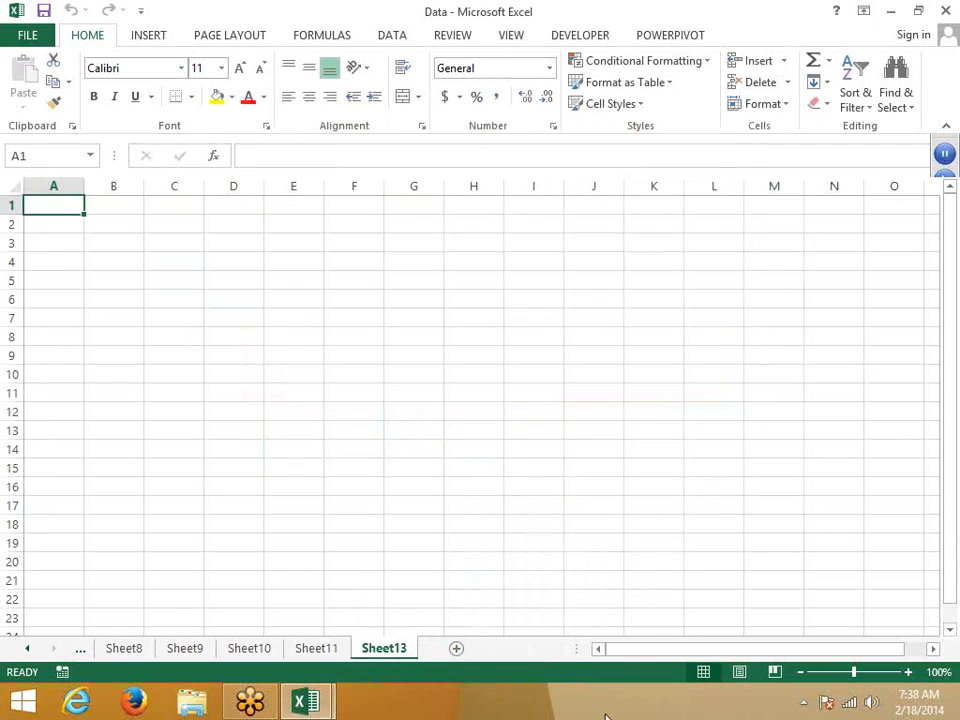
# Step: Lock the workbook structure with a password entered twice, then return to Sheet11
pyautogui.click(465, 40)
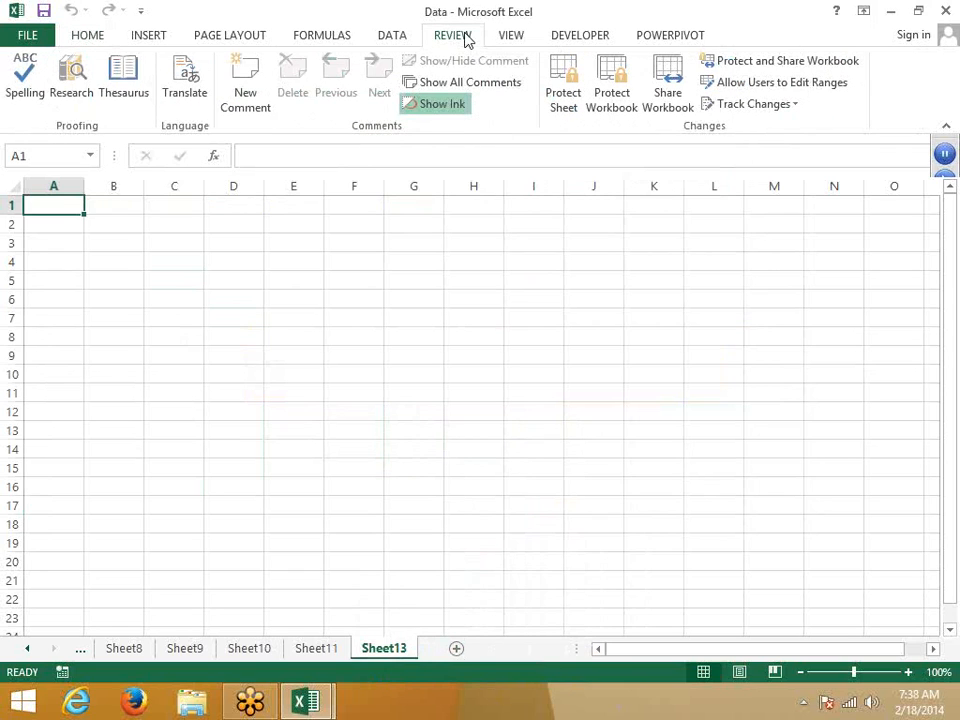
pyautogui.click(612, 100)
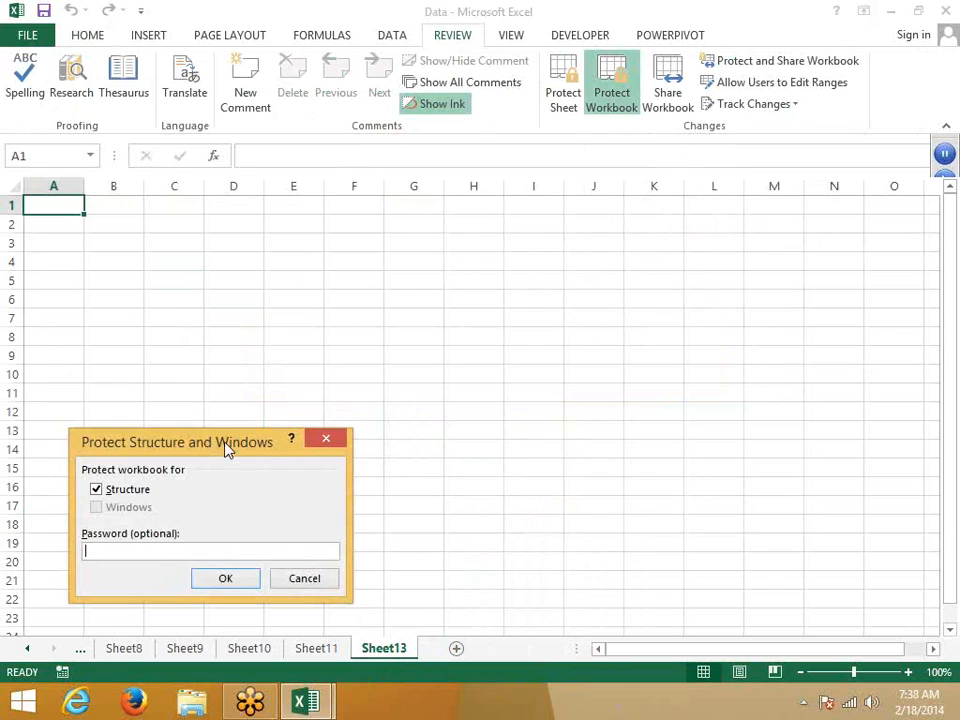
pyautogui.moveTo(226, 448); pyautogui.dragTo(474, 332)
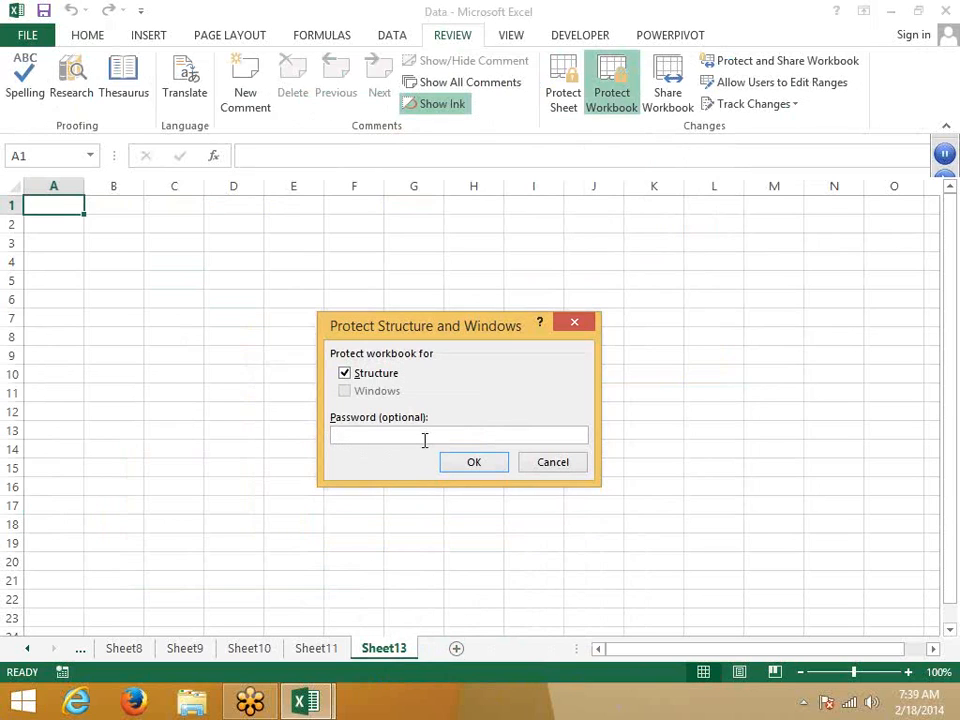
pyautogui.write('12')
pyautogui.click(453, 465)
pyautogui.write('12')
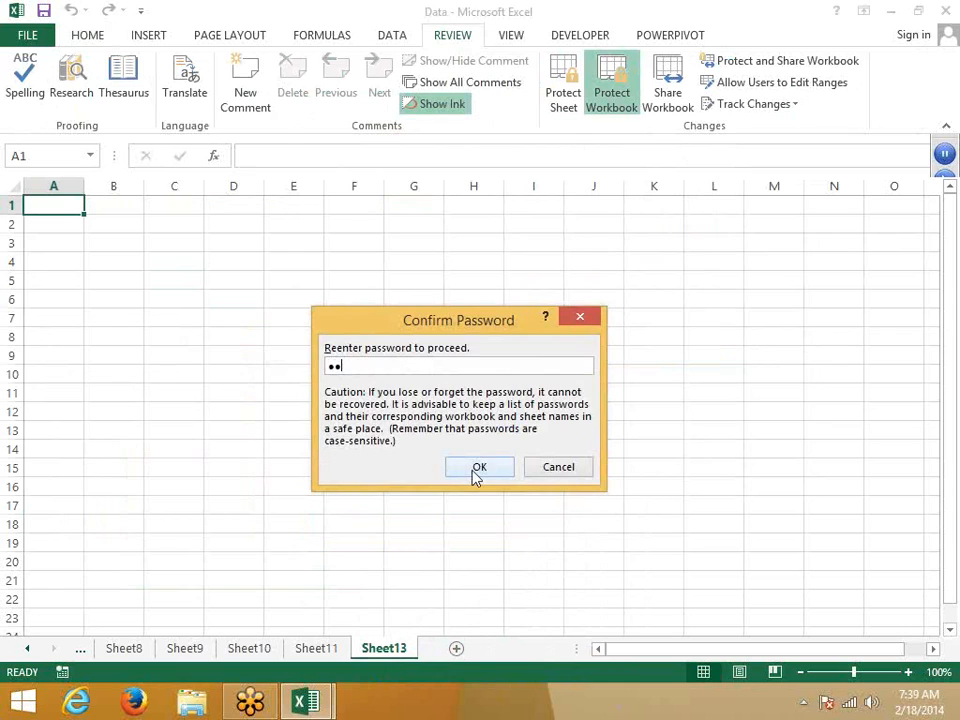
pyautogui.click(456, 476)
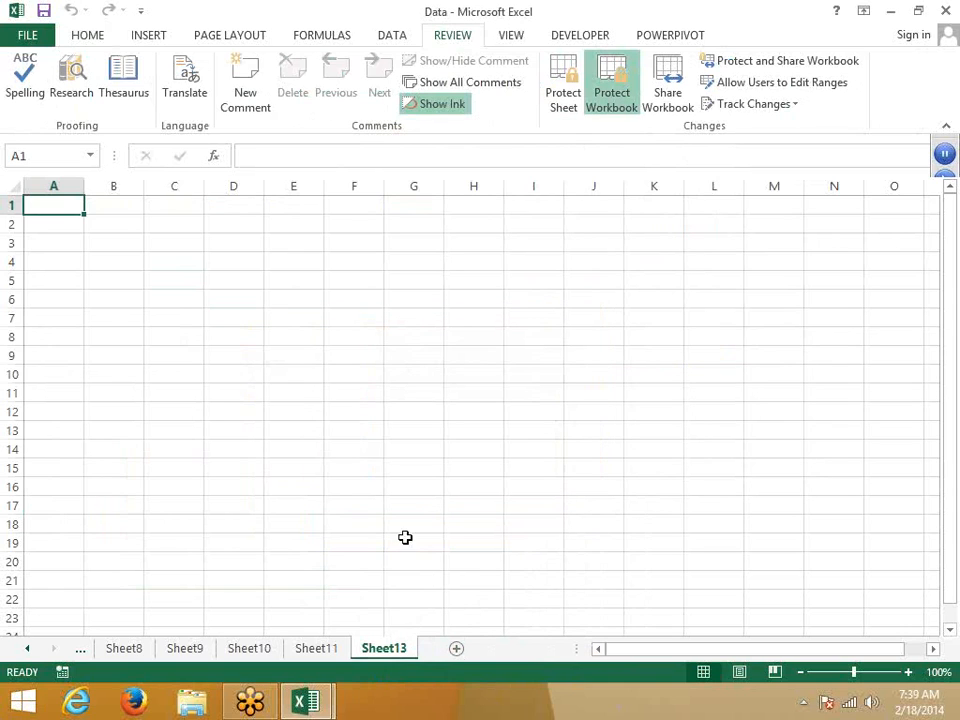
pyautogui.click(343, 650)
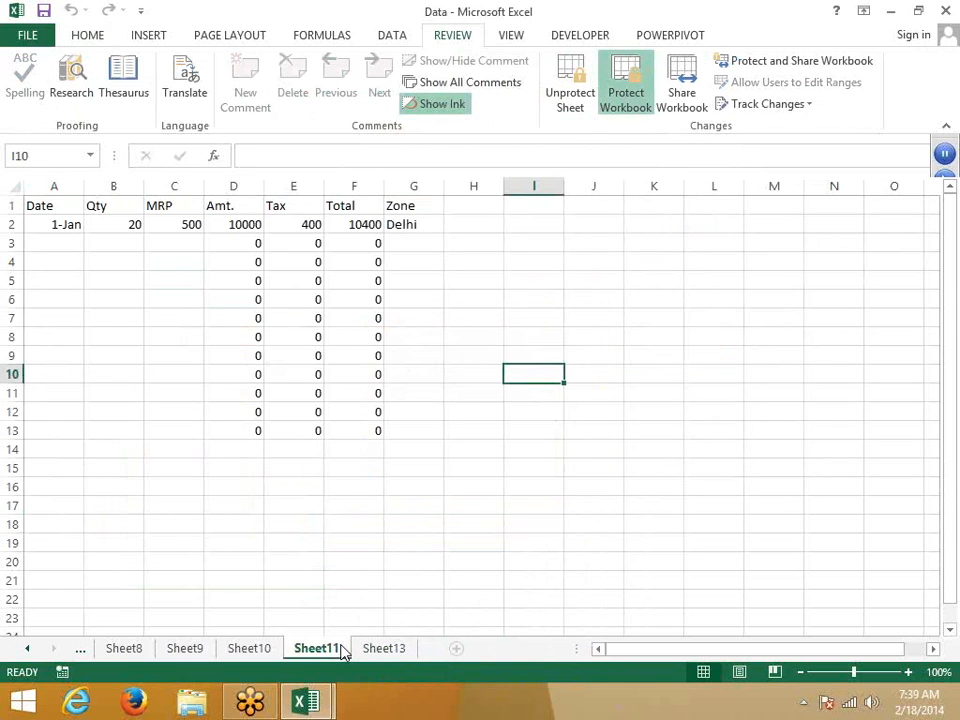
# Step: Check Sheet11's blocked tab options, then unprotect the workbook structure by entering its password
pyautogui.rightClick(341, 650)
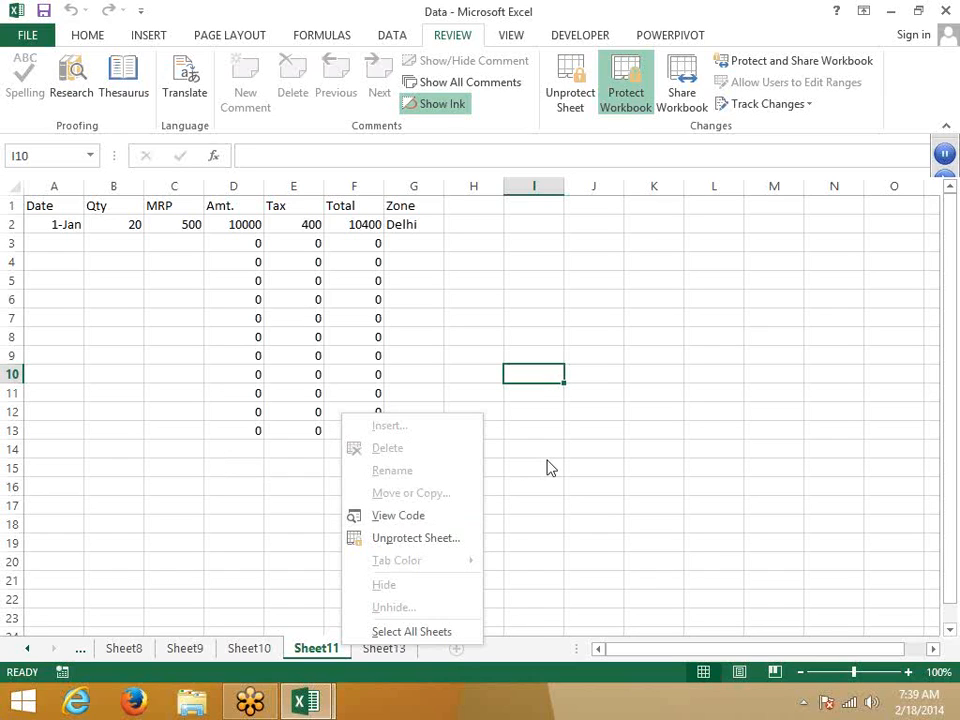
pyautogui.click(614, 100)
pyautogui.write('a')
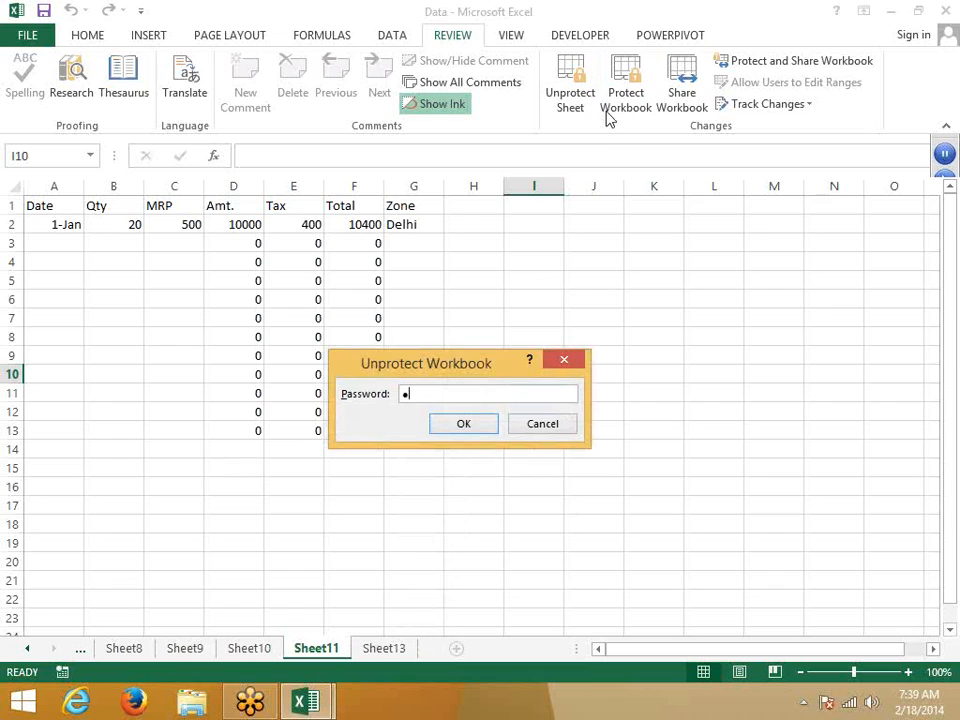
pyautogui.write('a')
pyautogui.click(478, 430)
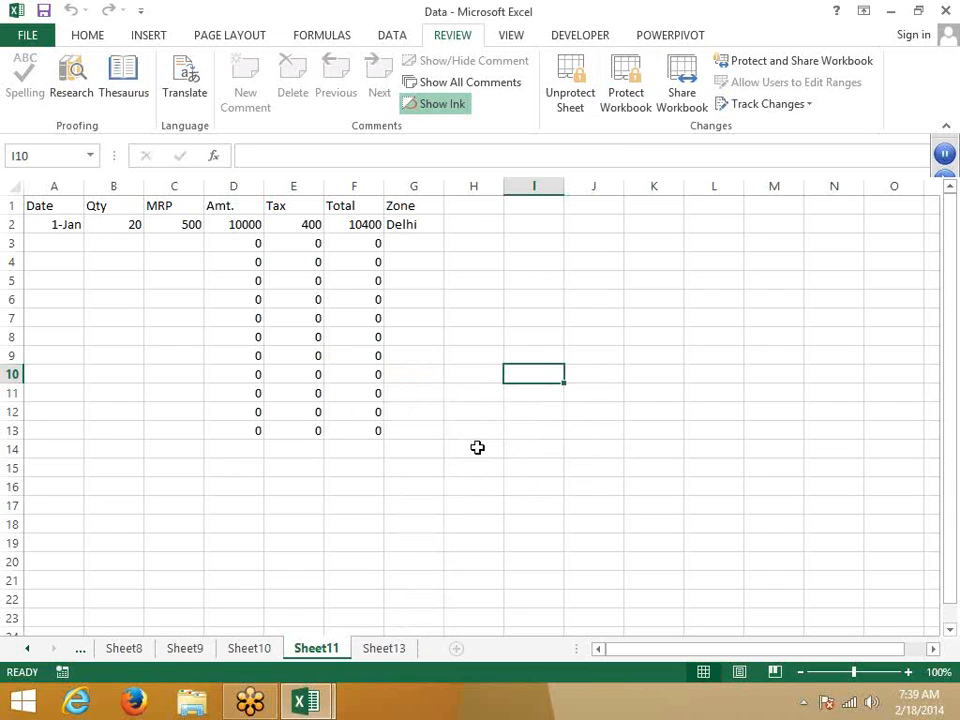
# Step: Switch to the empty Sheet13 and select cells E4, J2, E7 and I5
pyautogui.click(388, 649)
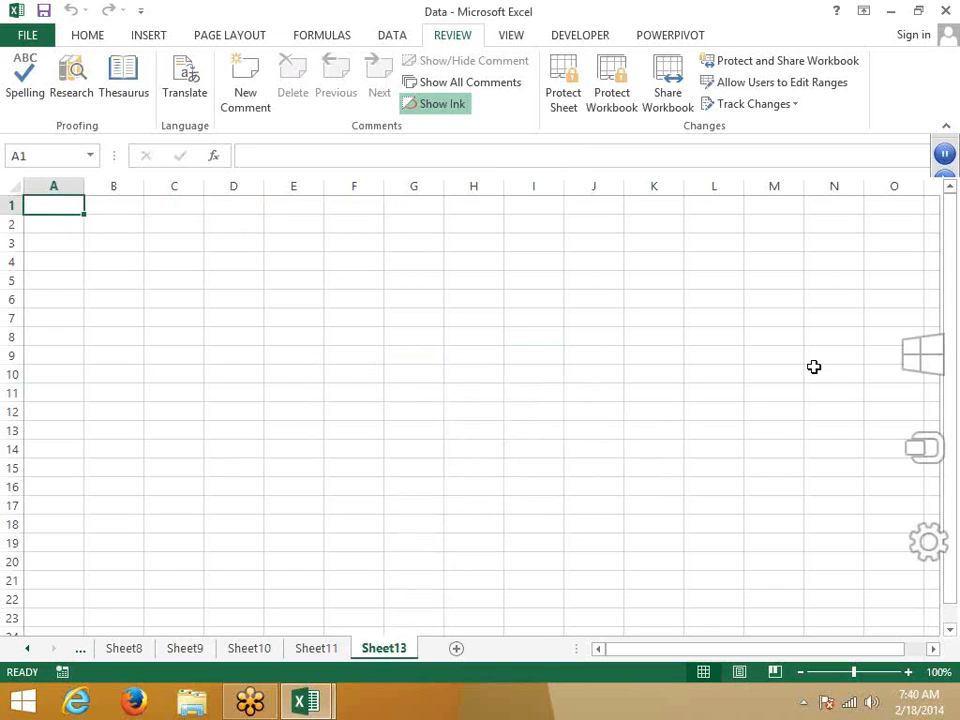
pyautogui.click(315, 262)
pyautogui.click(615, 221)
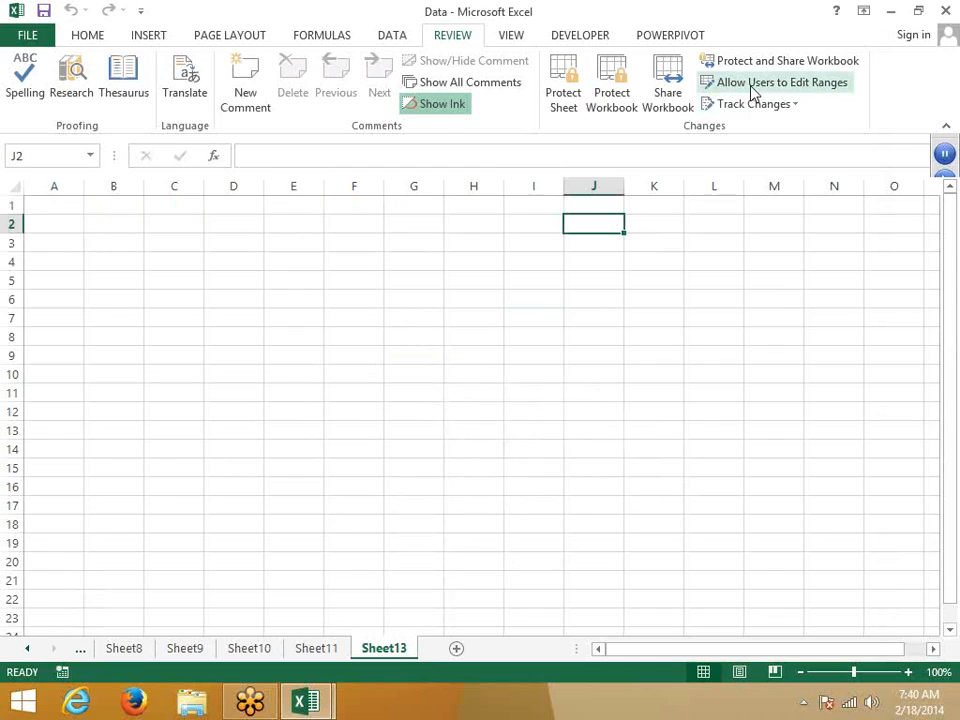
pyautogui.click(293, 316)
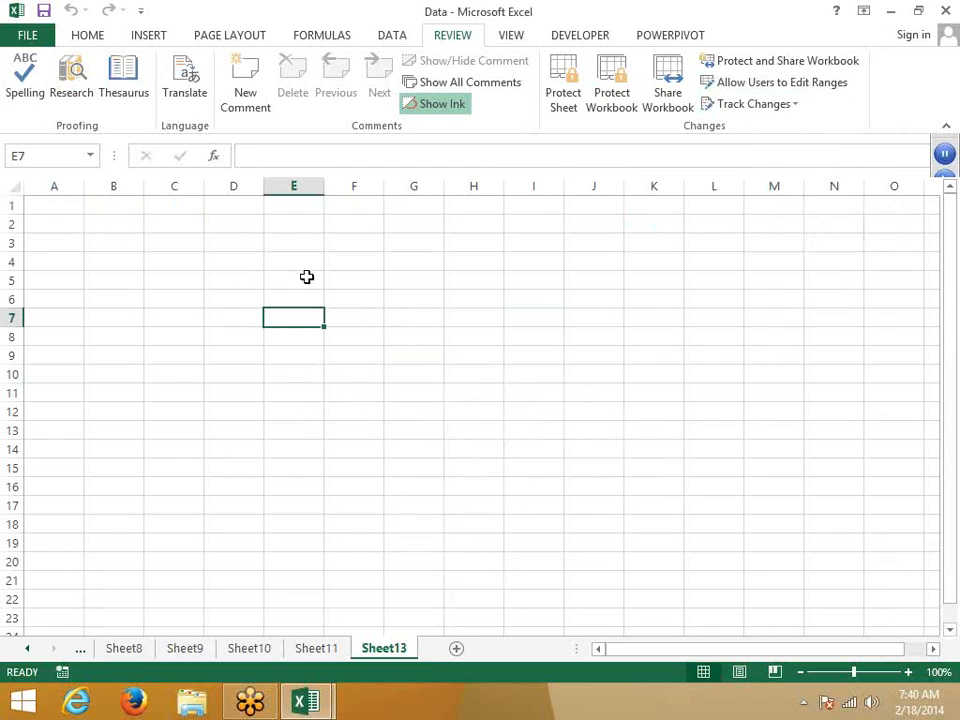
pyautogui.click(534, 279)
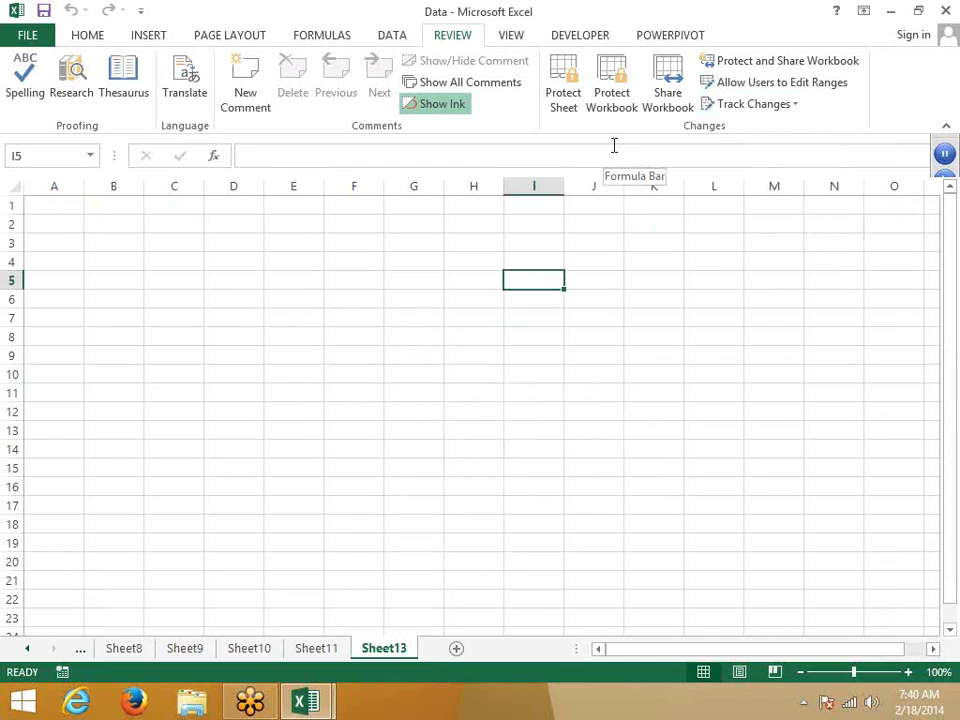
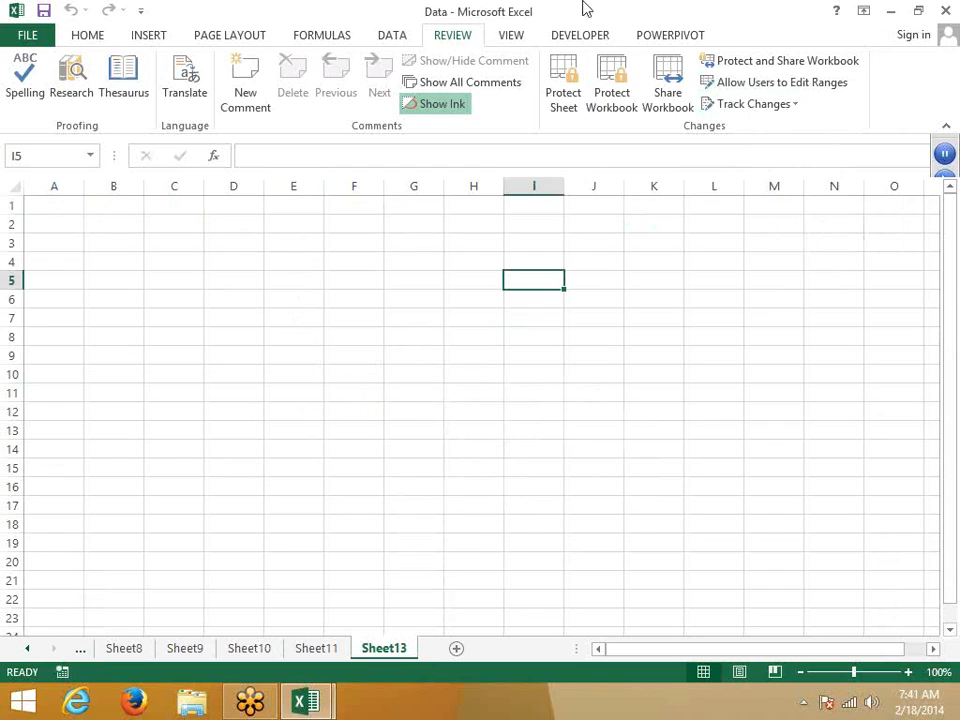
# Step: Share the workbook with 'Allow changes by more than one user at the same time' ticked
pyautogui.click(677, 70)
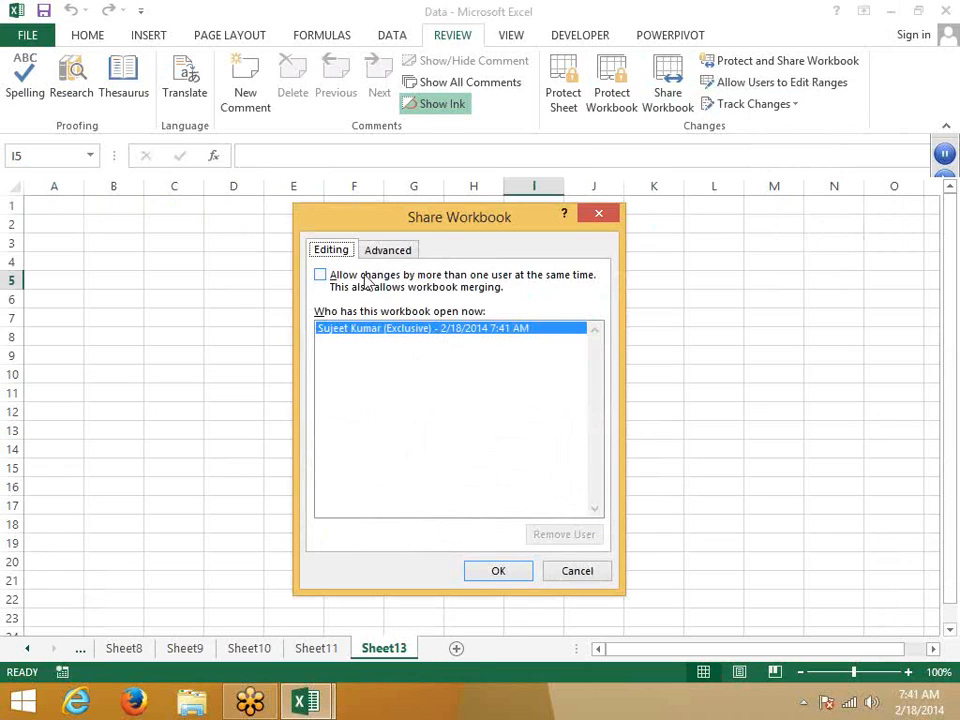
pyautogui.click(470, 278)
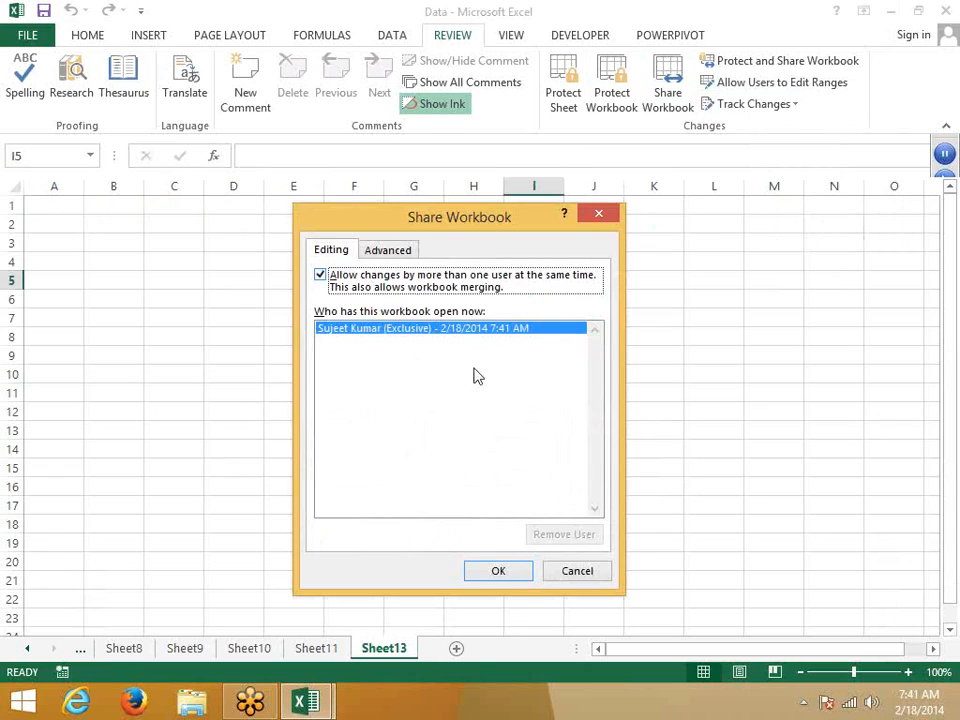
pyautogui.click(486, 572)
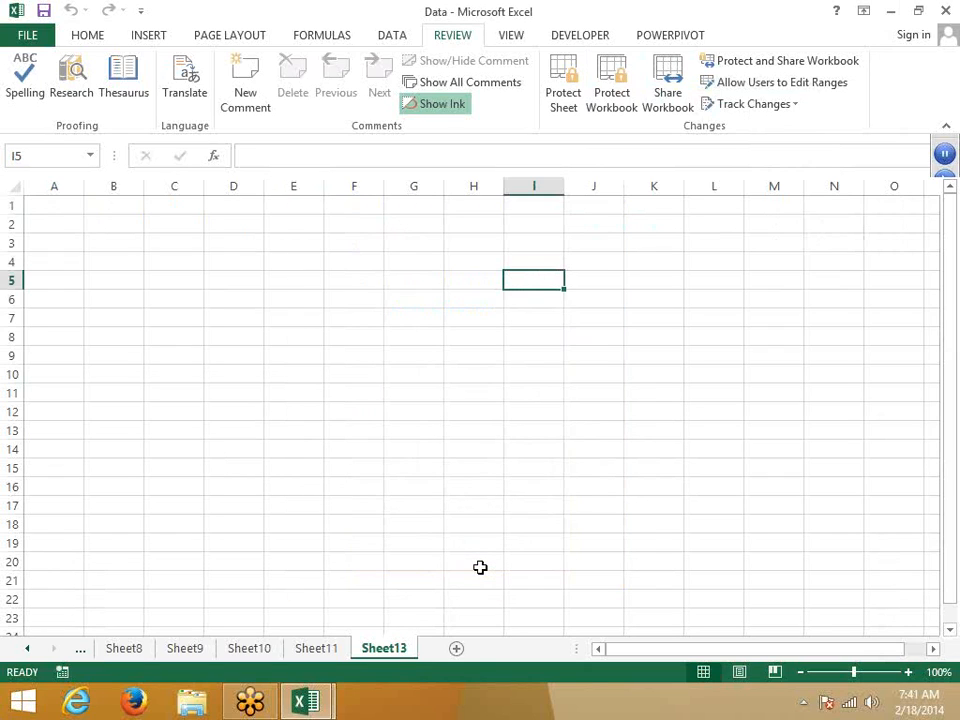
# Step: Enter 12 in cell A1 of Sheet13 and reselect A1
pyautogui.click(31, 204)
pyautogui.write('12')
pyautogui.press('Return')
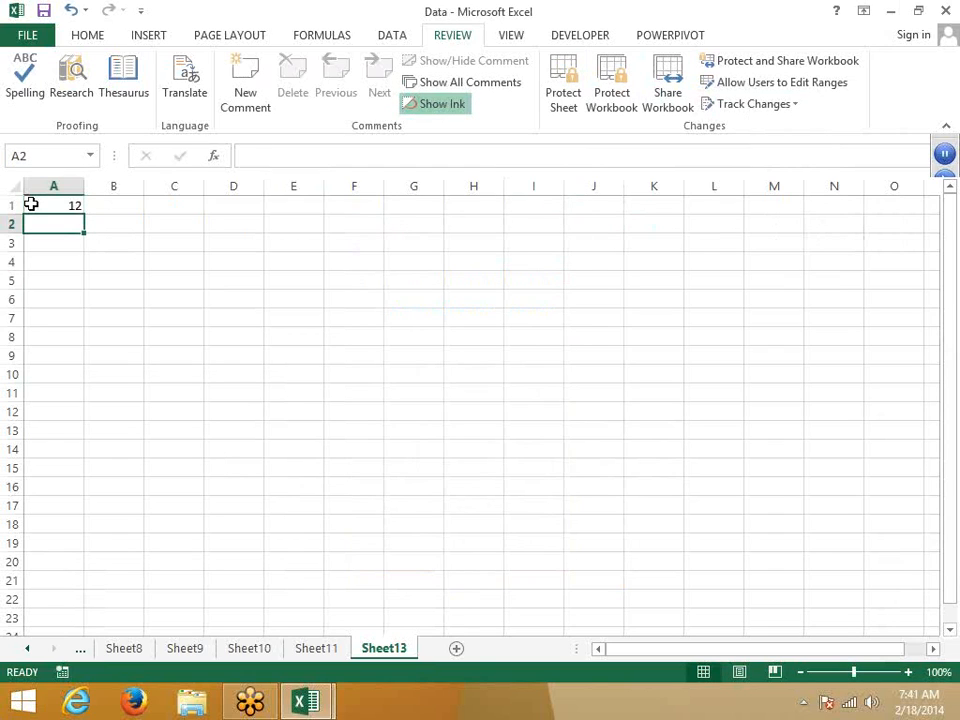
pyautogui.click(31, 204)
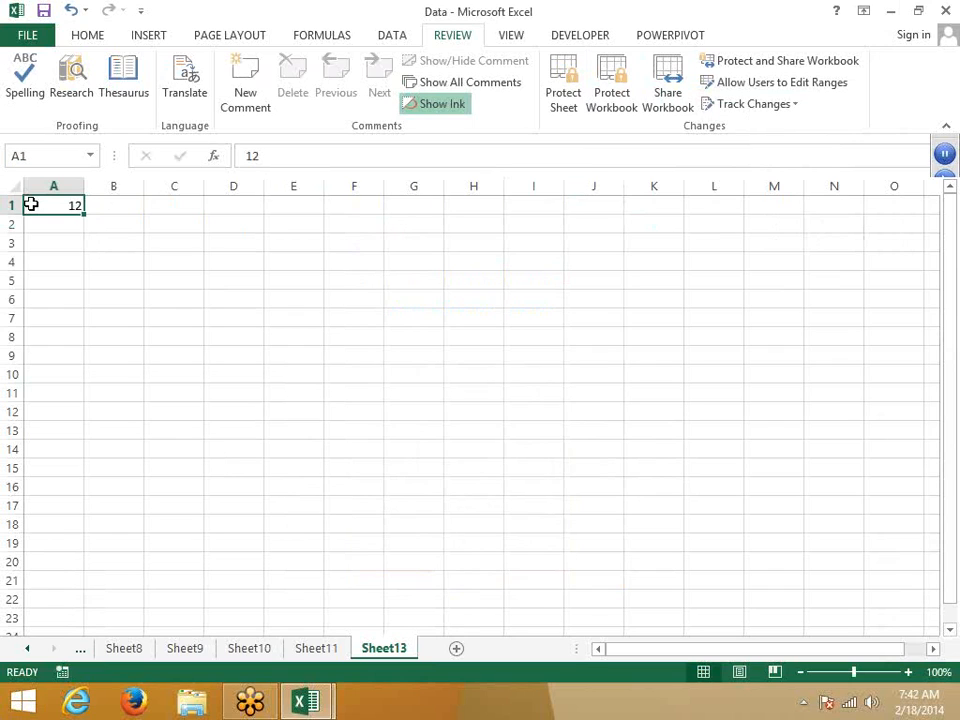
# Step: Overwrite A1 with 45, cancel a 12 typed into A2, and reselect A1
pyautogui.write('45')
pyautogui.press('Return')
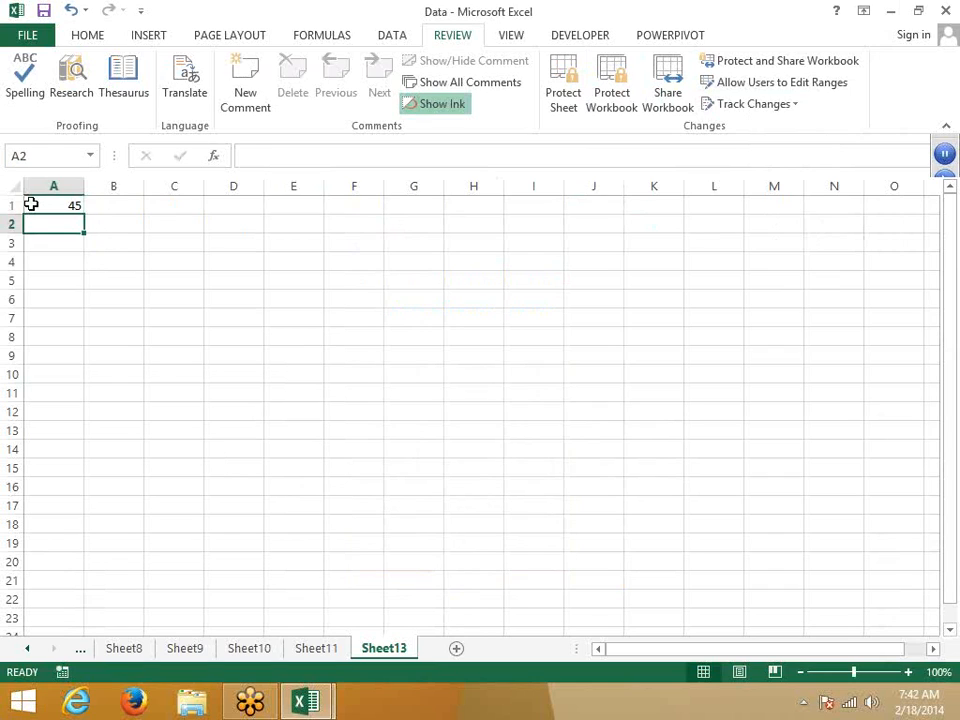
pyautogui.write('12')
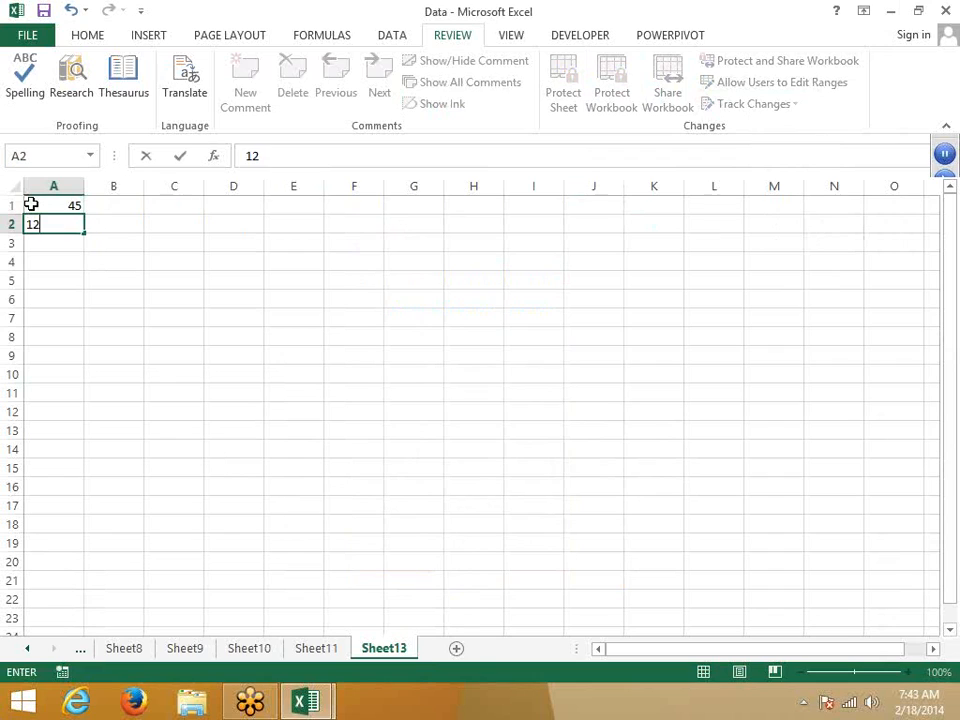
pyautogui.press('Escape')
pyautogui.click(31, 204)
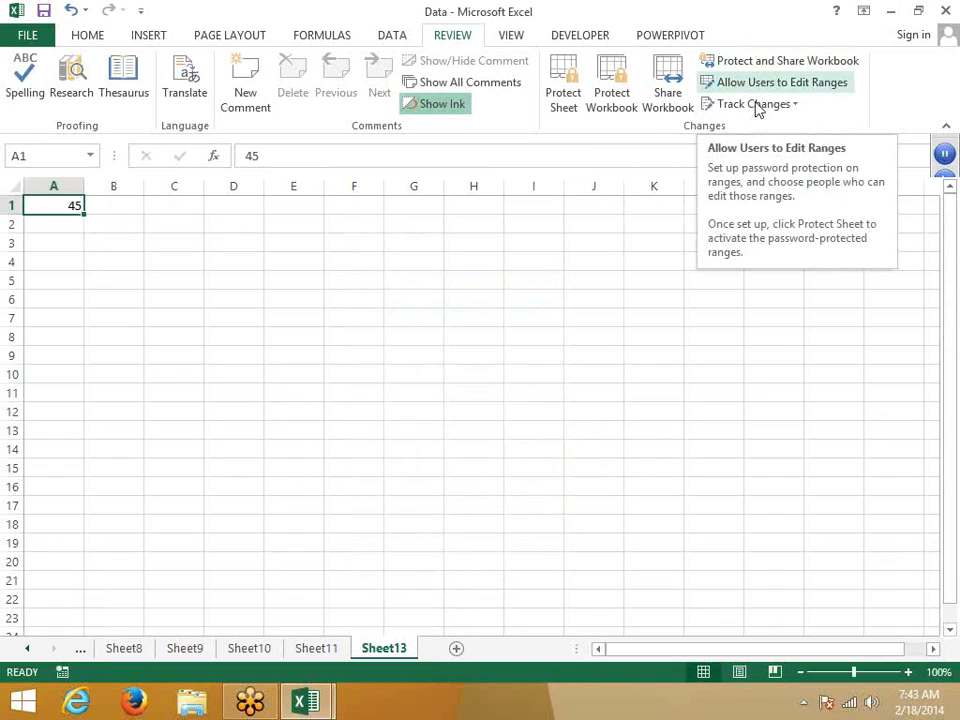
# Step: Try a yellow fill on C4:H20, then undo it
pyautogui.click(438, 451)
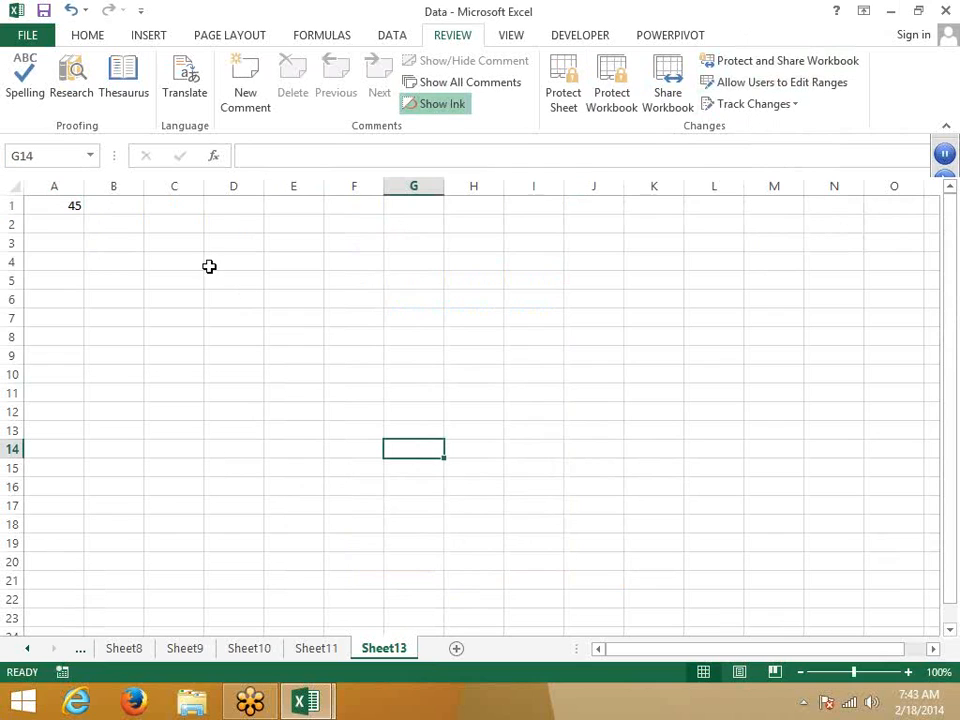
pyautogui.moveTo(173, 261); pyautogui.dragTo(495, 558)
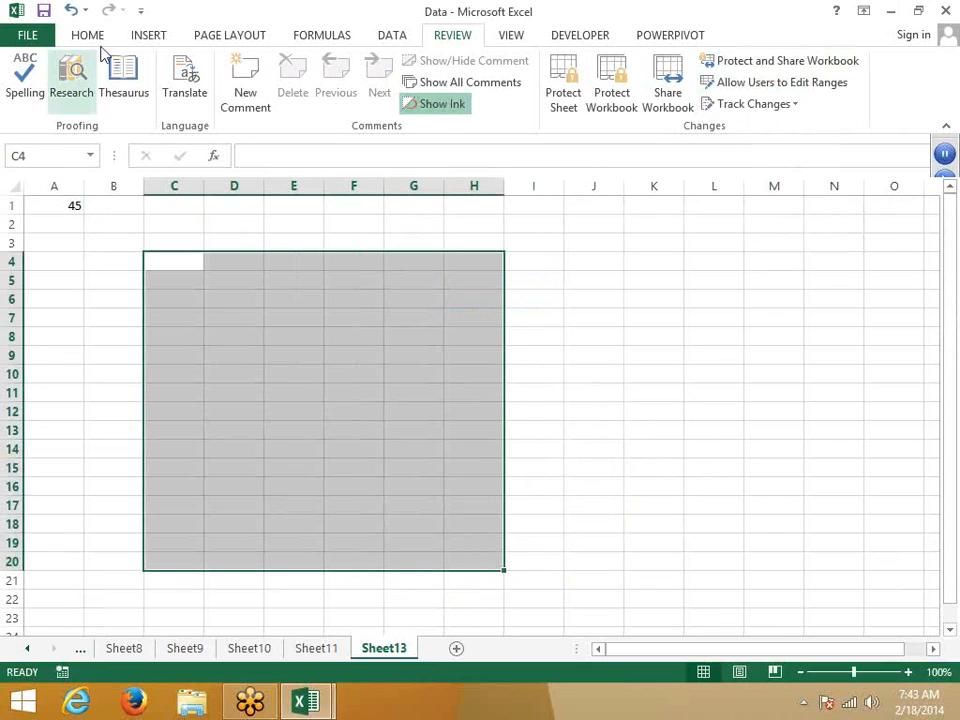
pyautogui.click(99, 44)
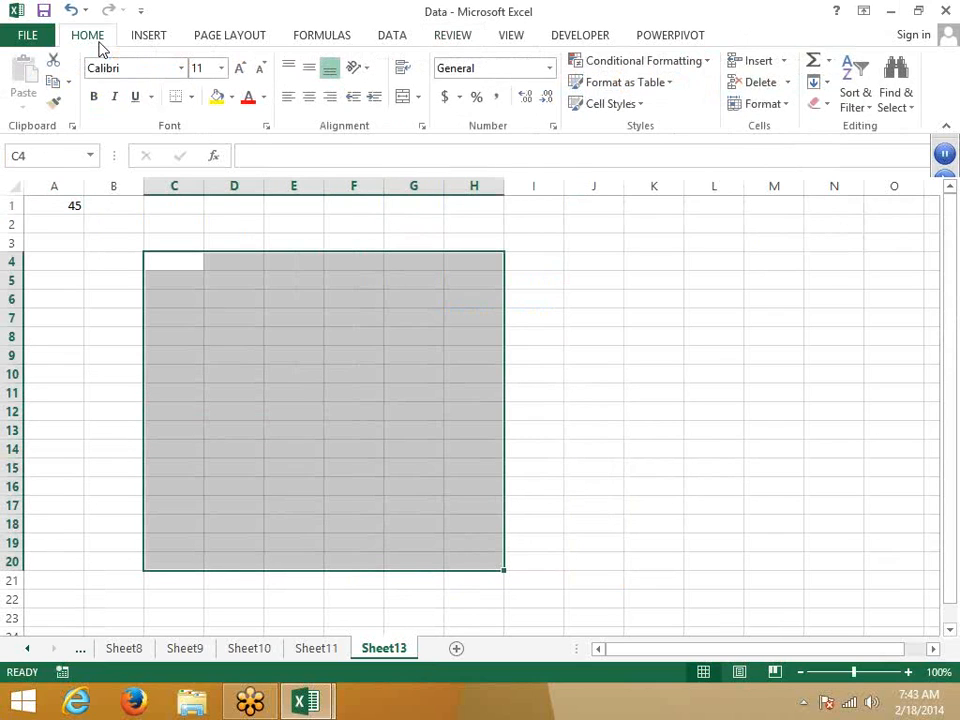
pyautogui.click(216, 96)
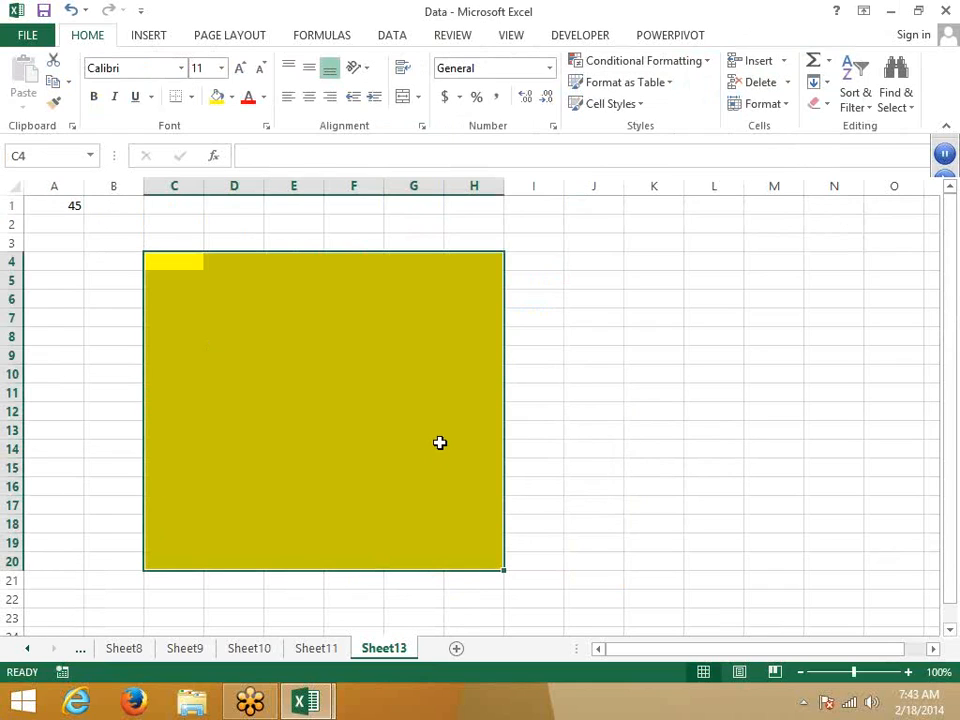
pyautogui.hotkey('ctrl', 'z')
pyautogui.click(358, 368)
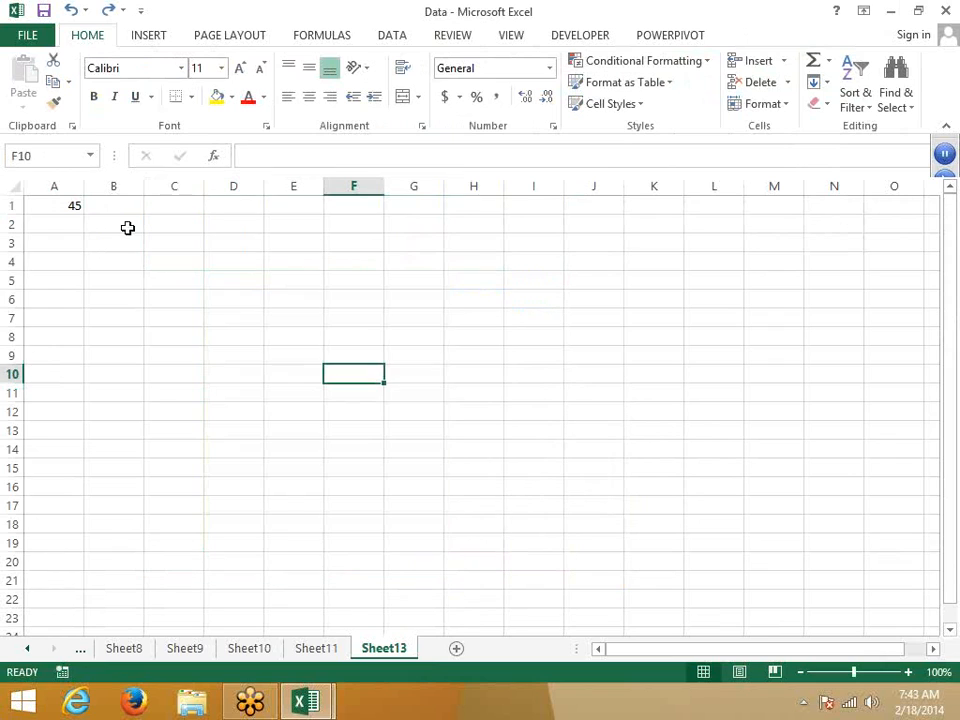
# Step: Fill blocks B2:F13 and I10:M20 with yellow
pyautogui.moveTo(114, 224); pyautogui.dragTo(360, 430)
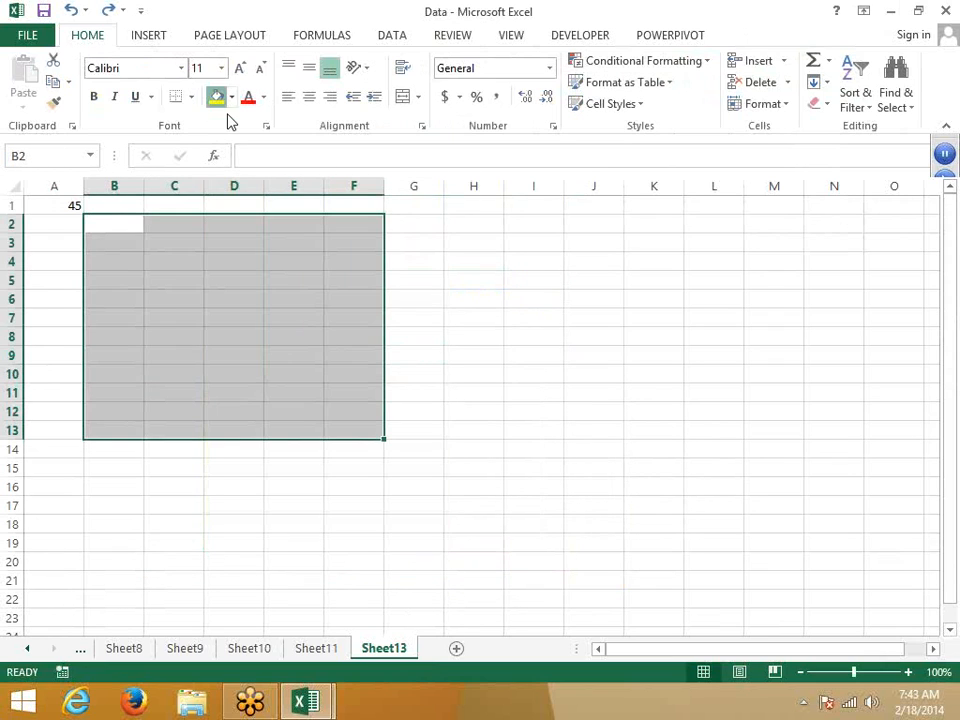
pyautogui.click(217, 97)
pyautogui.moveTo(533, 374); pyautogui.dragTo(763, 564)
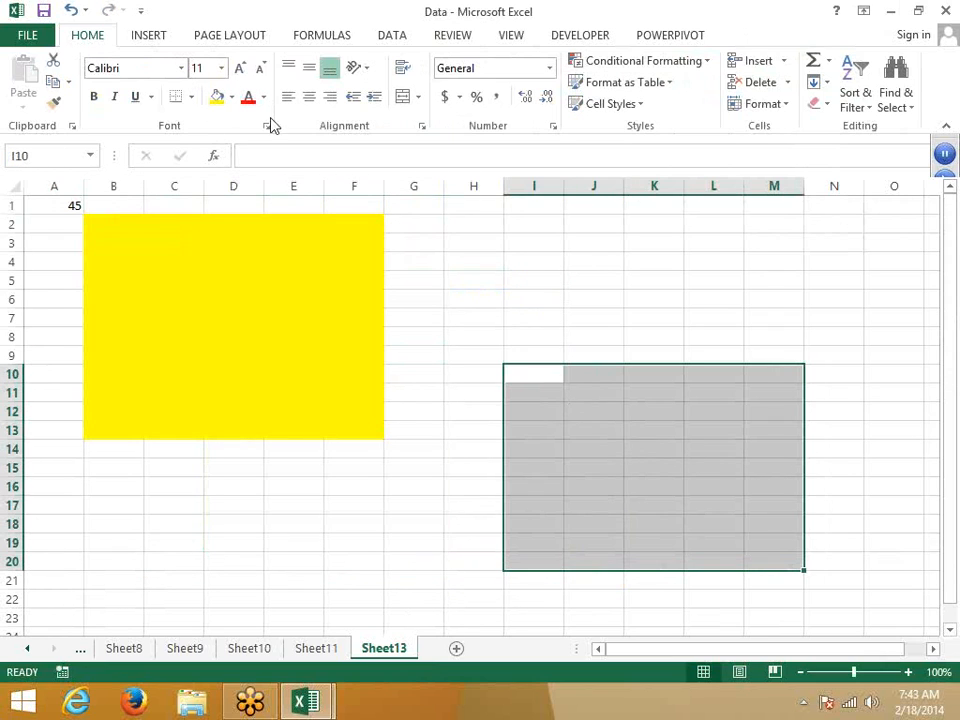
pyautogui.click(217, 97)
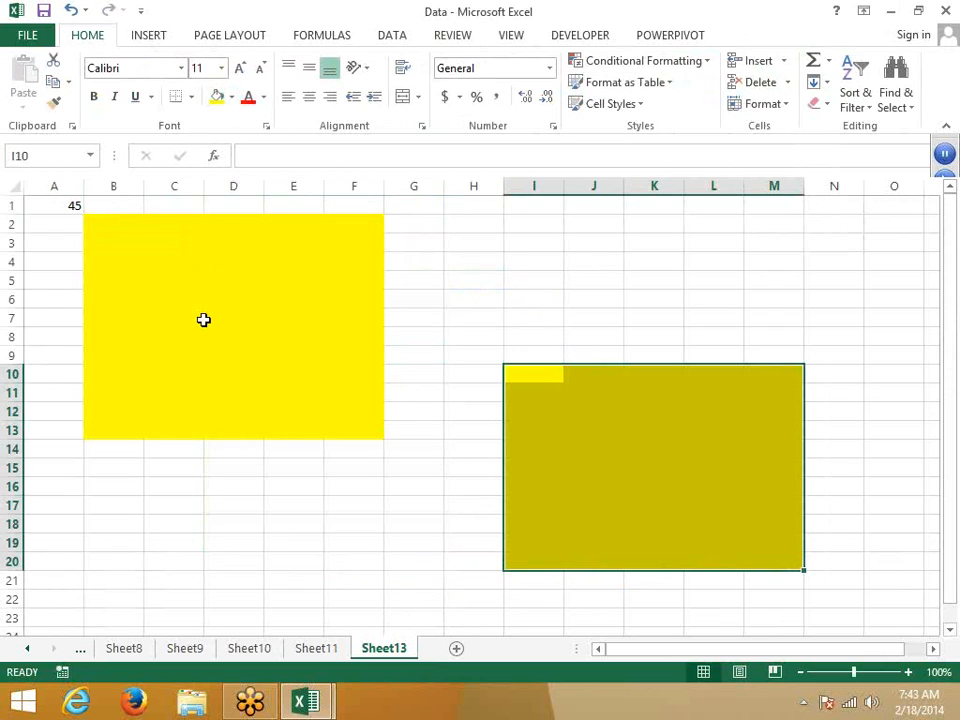
pyautogui.click(278, 355)
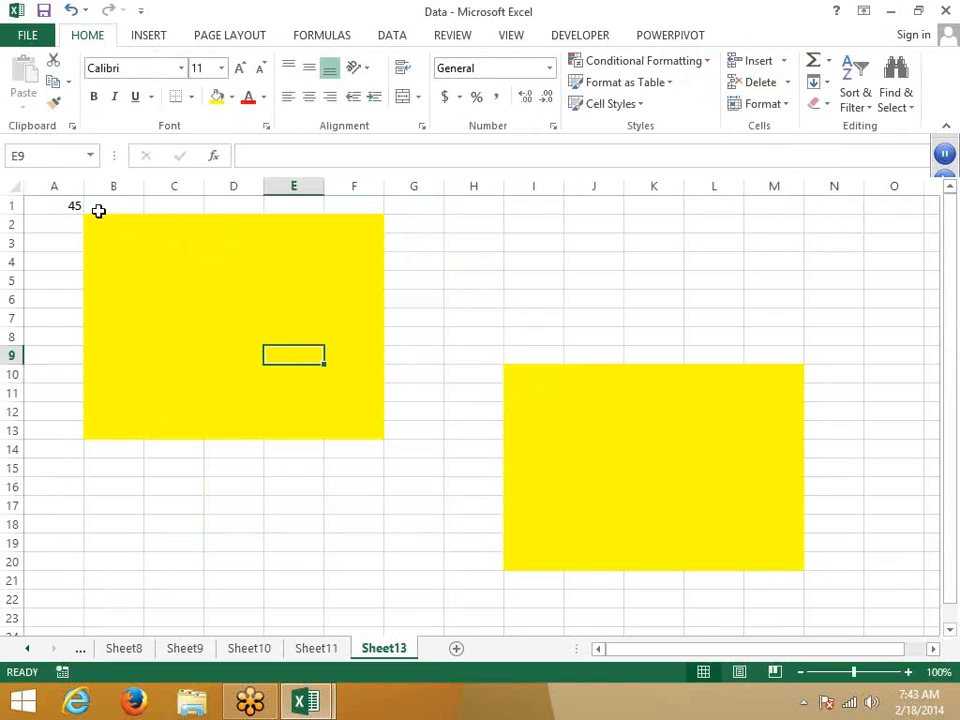
# Step: Reselect the whole left yellow block B2:F13
pyautogui.moveTo(99, 209); pyautogui.dragTo(221, 333)
pyautogui.click(221, 333)
pyautogui.click(152, 262)
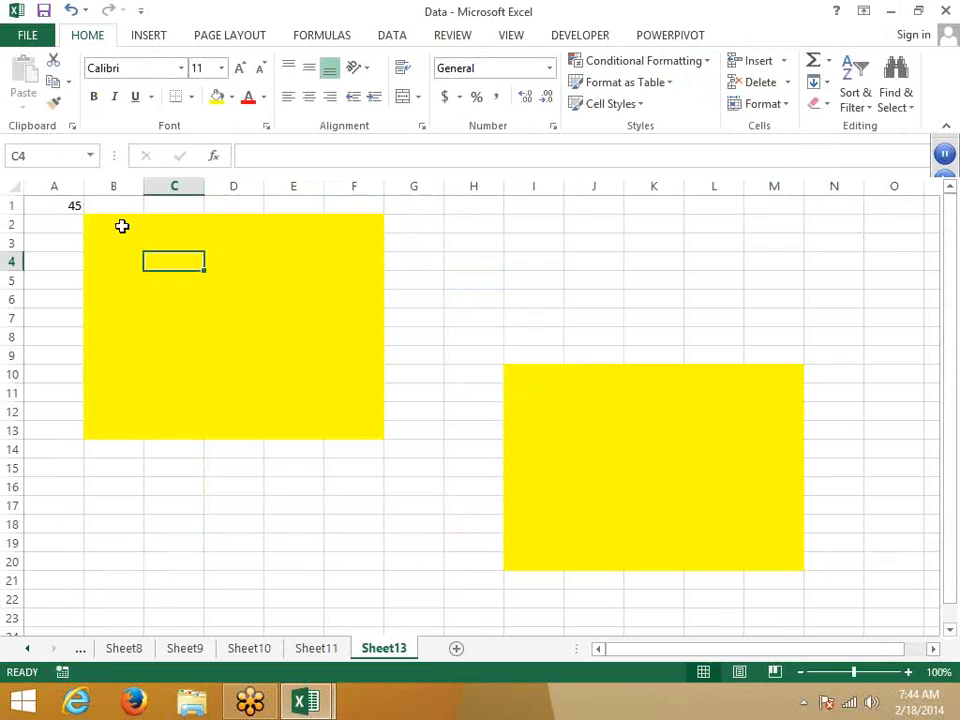
pyautogui.moveTo(122, 225); pyautogui.dragTo(336, 435)
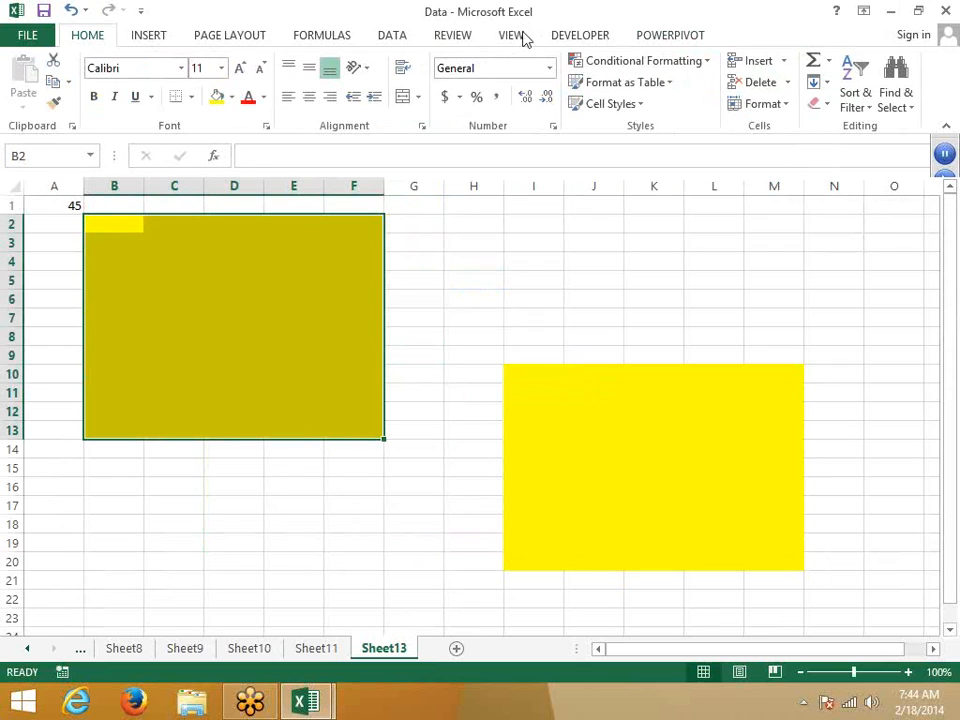
pyautogui.click(466, 40)
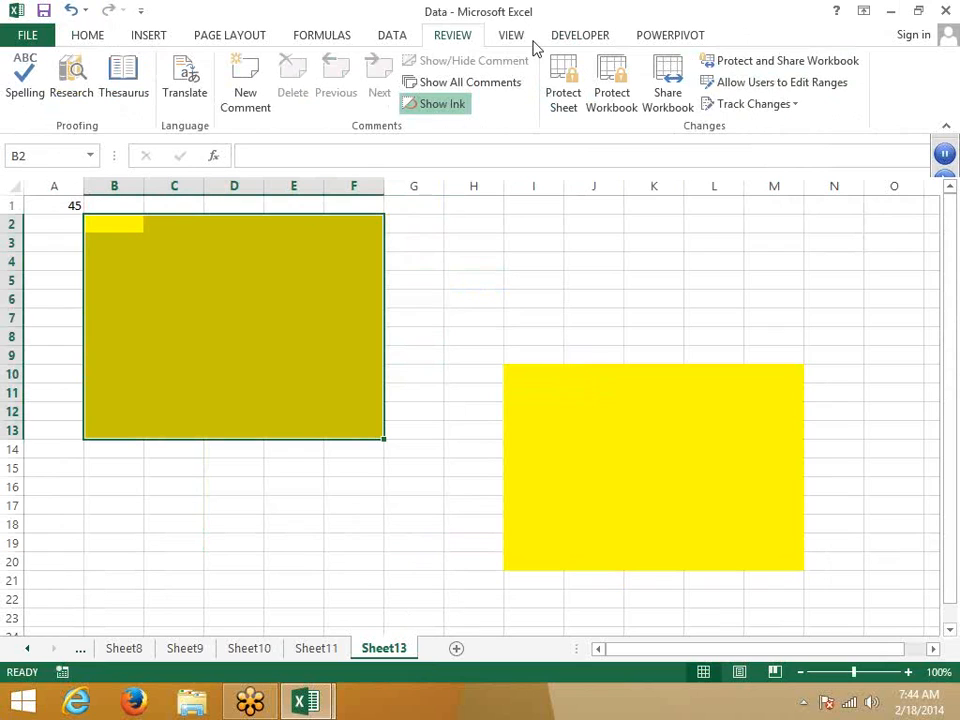
pyautogui.click(726, 88)
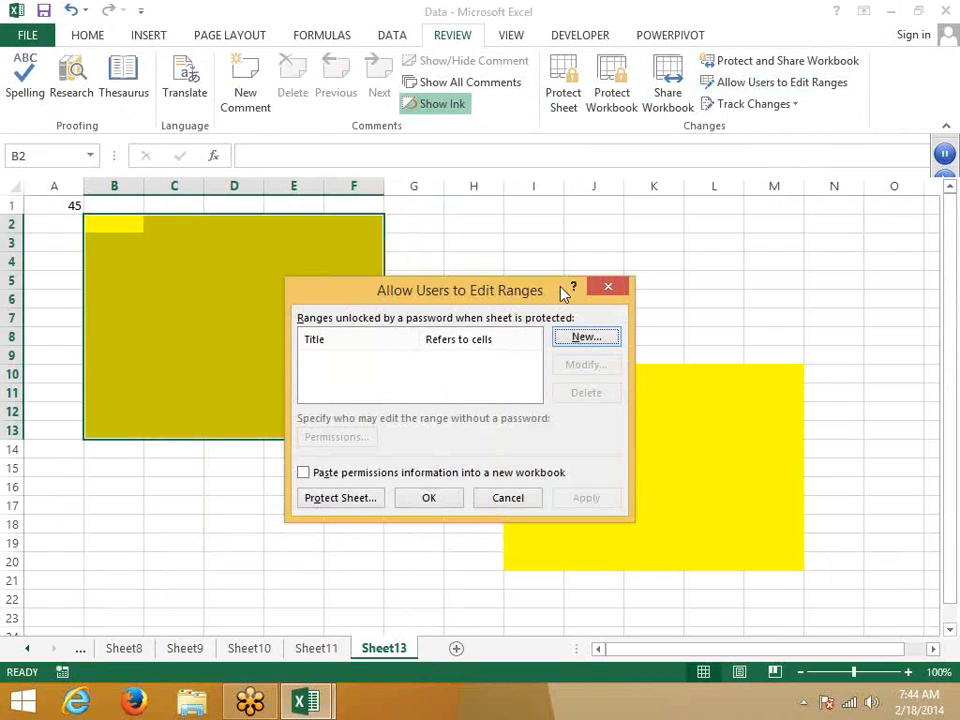
pyautogui.click(586, 338)
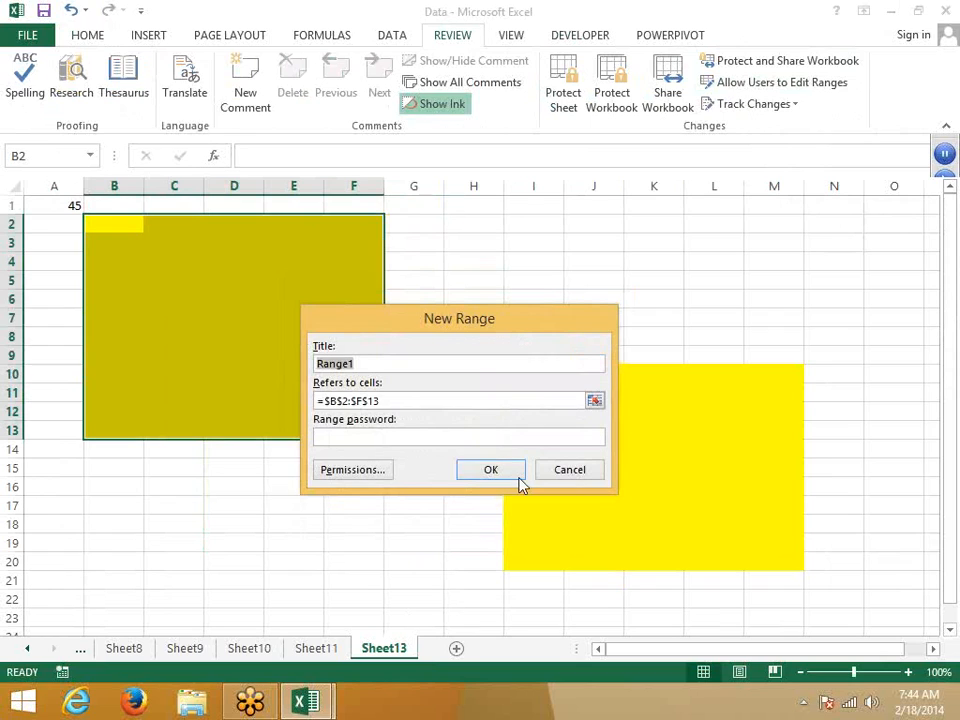
pyautogui.click(426, 436)
pyautogui.write('1')
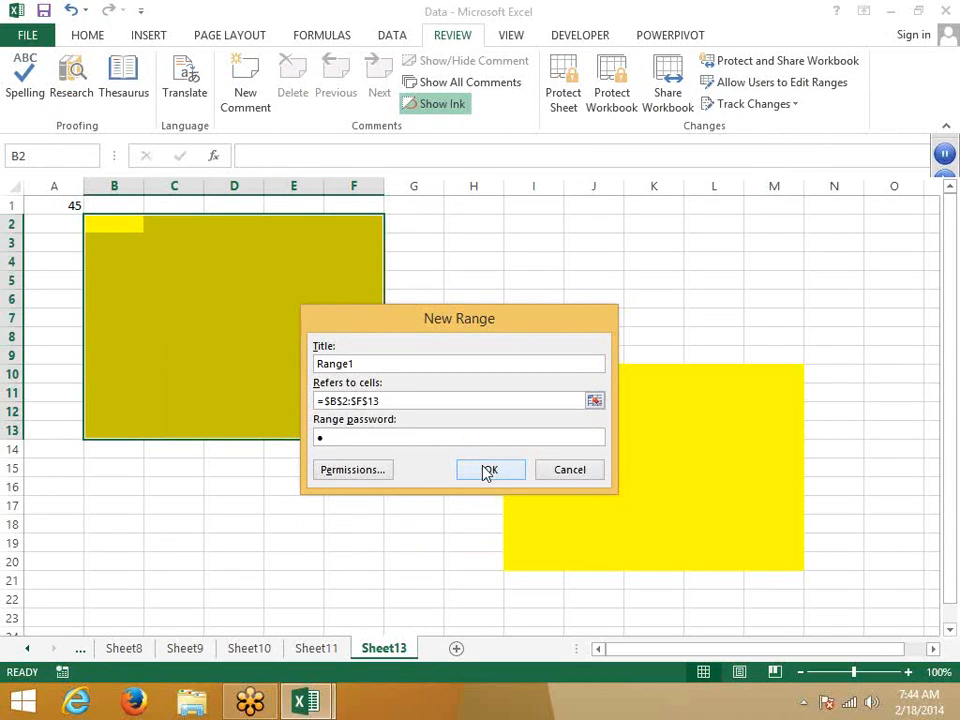
pyautogui.click(488, 470)
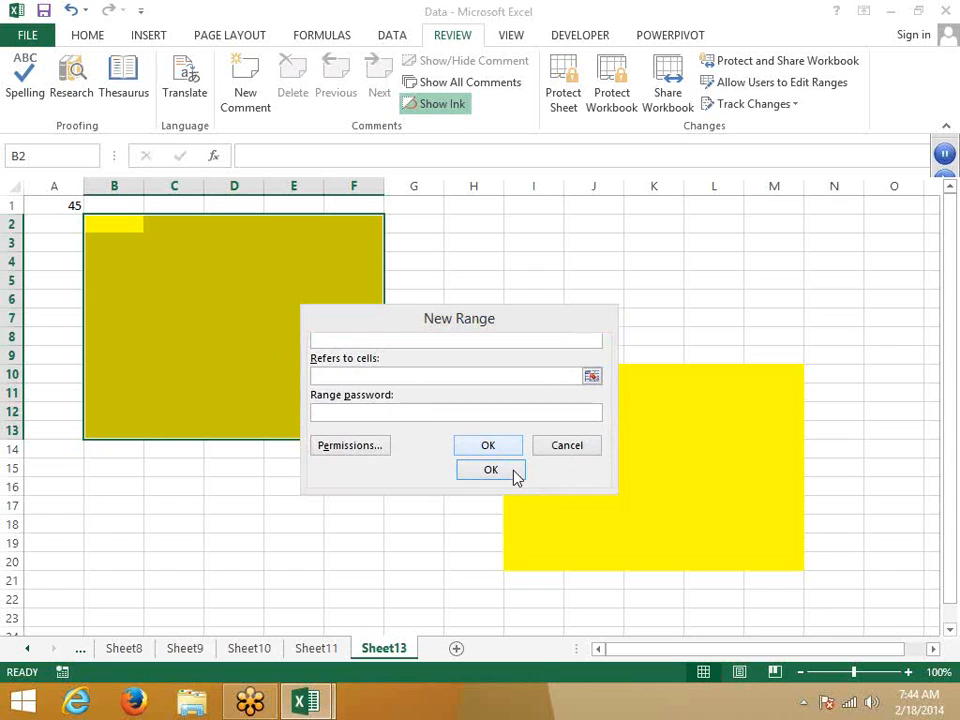
pyautogui.click(473, 466)
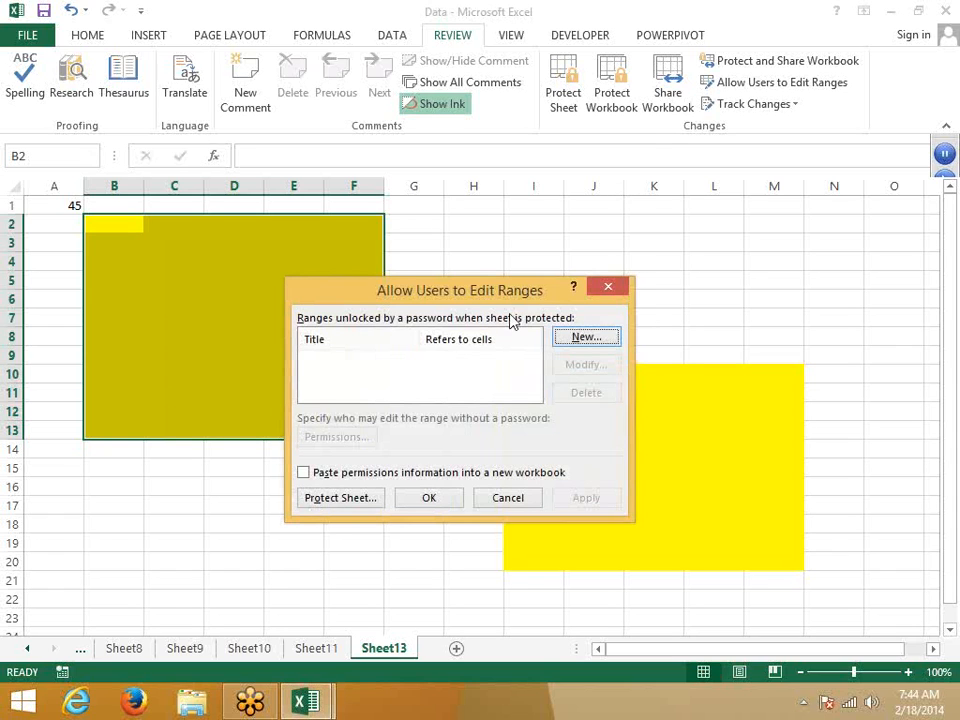
pyautogui.click(585, 341)
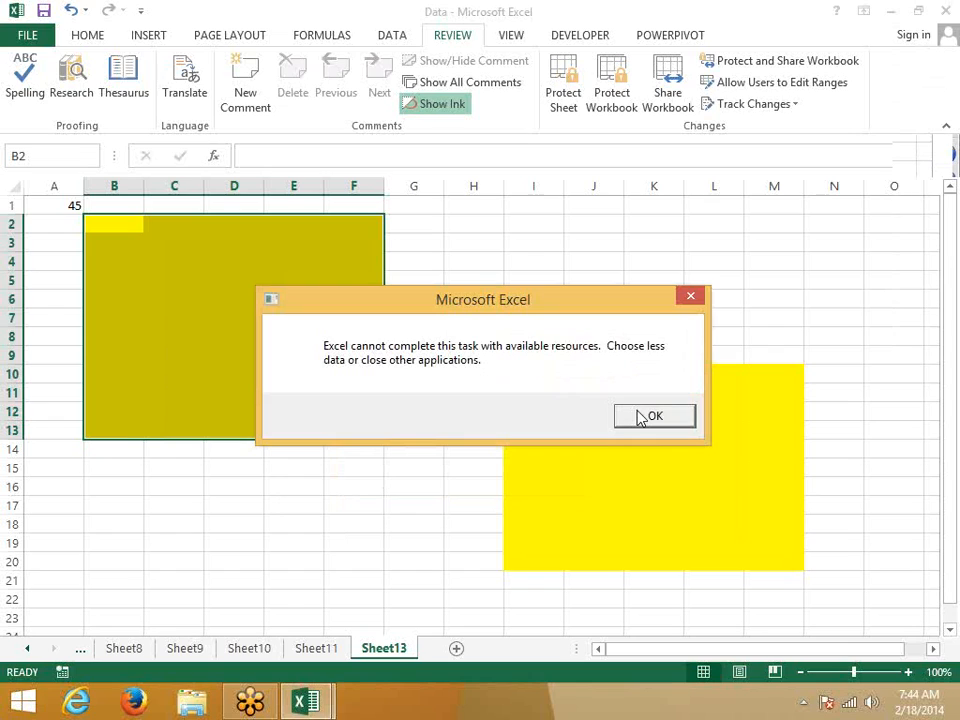
pyautogui.click(640, 418)
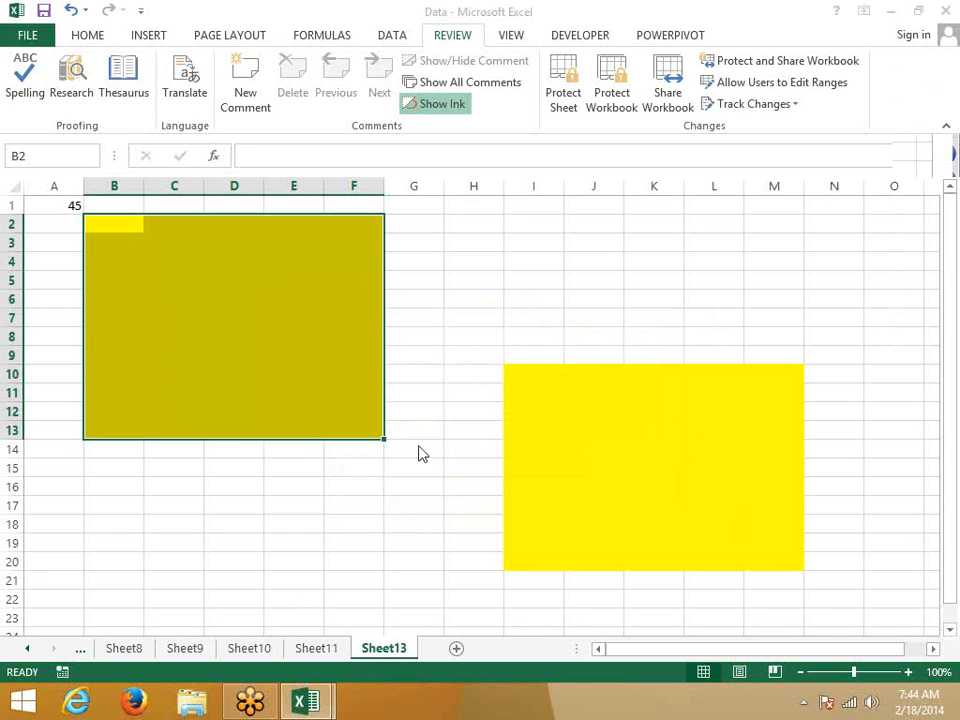
# Step: Search the Start screen for Excel and launch Microsoft Office Excel 2007
pyautogui.press('super')
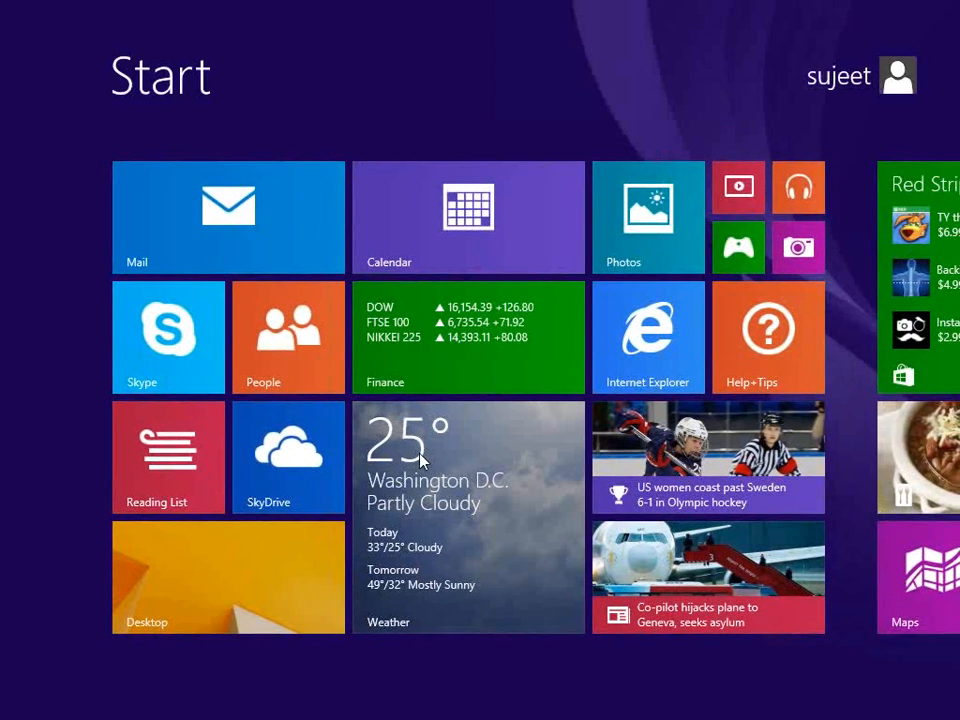
pyautogui.write('excel 2007')
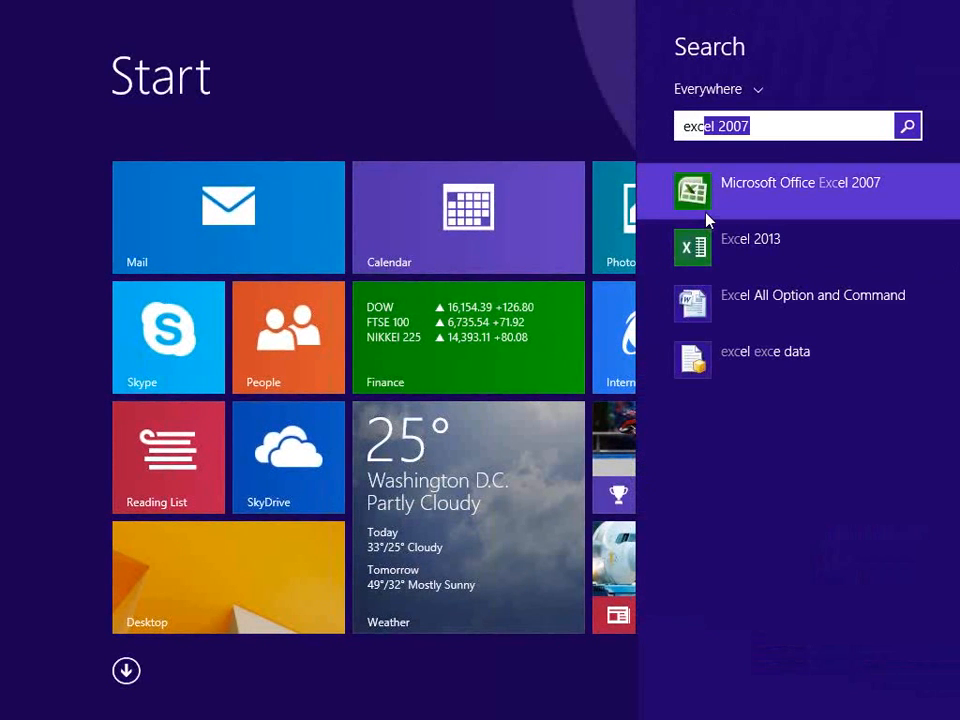
pyautogui.click(707, 213)
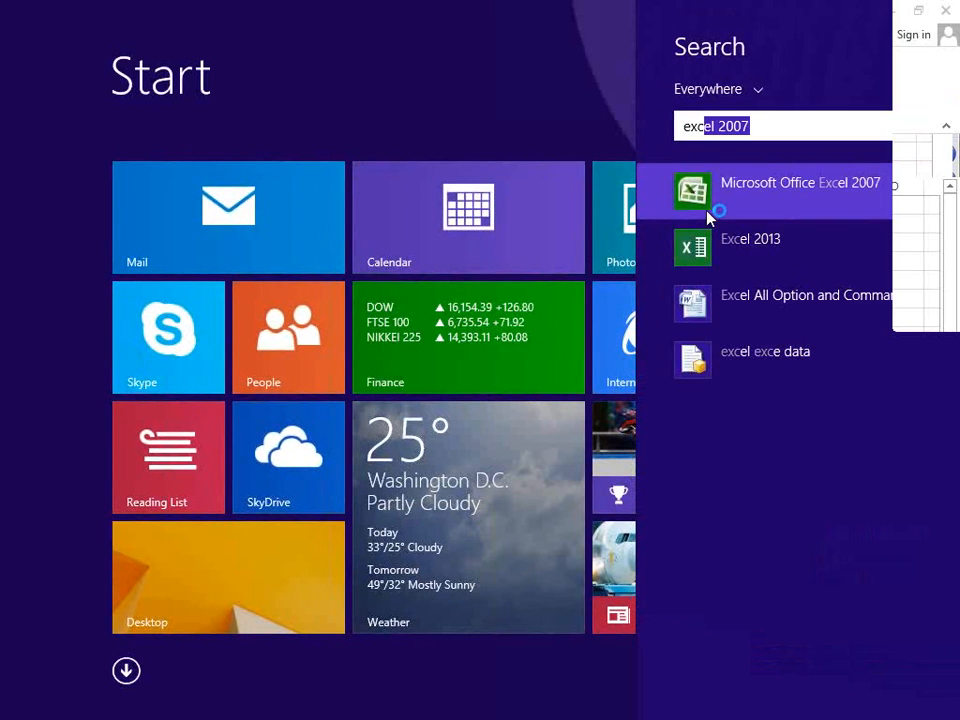
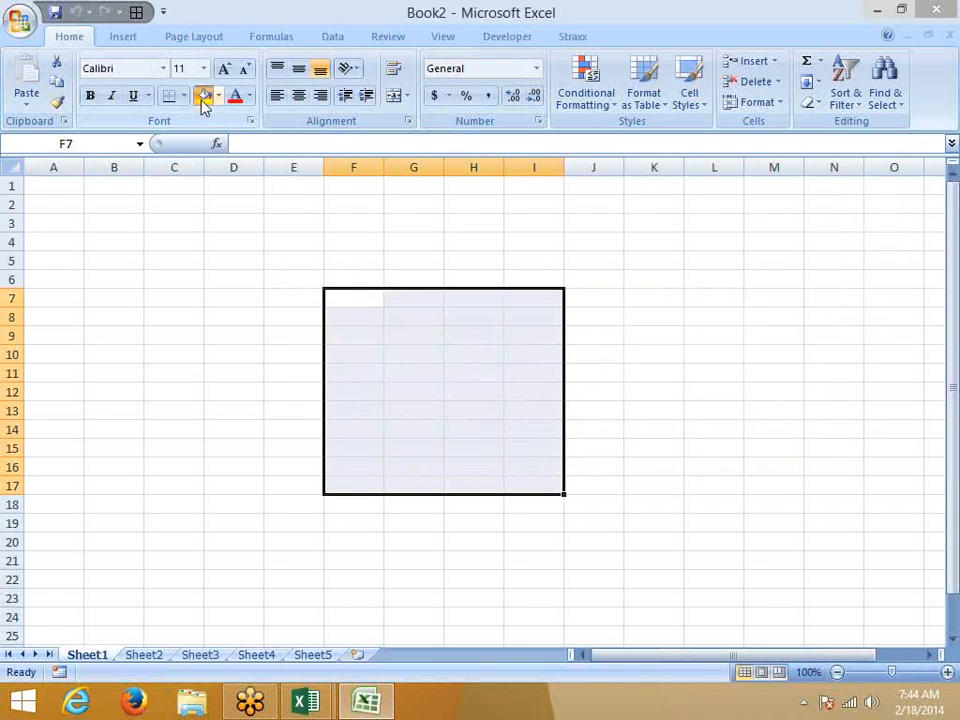
# Step: Fill F7:I17 yellow and register it as editable range Range1 with its own confirmed password
pyautogui.click(202, 100)
pyautogui.click(395, 40)
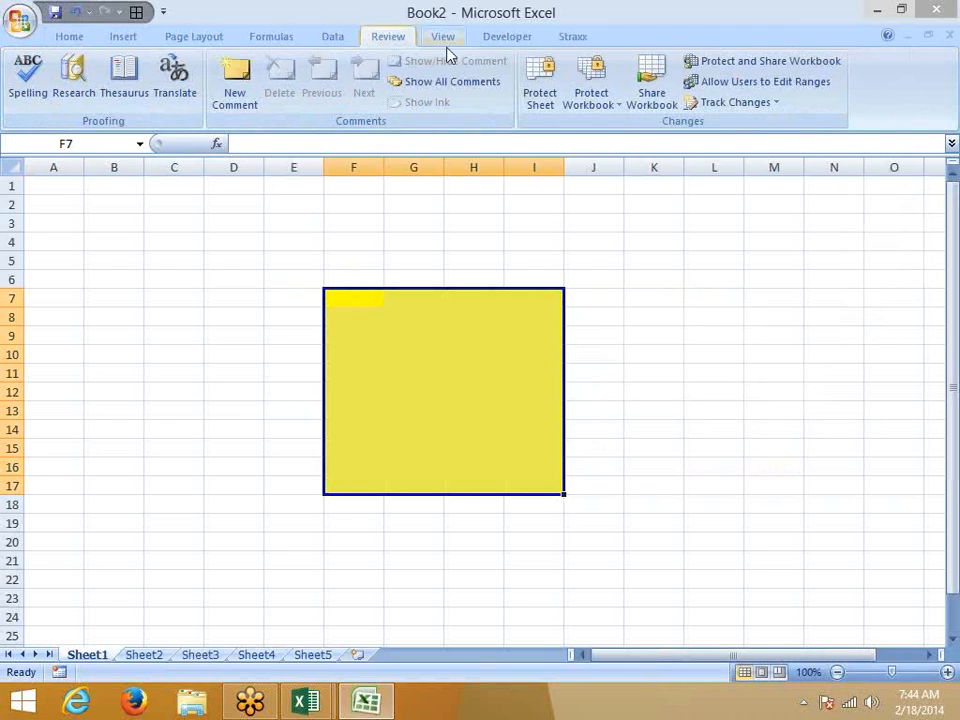
pyautogui.click(724, 88)
pyautogui.click(528, 80)
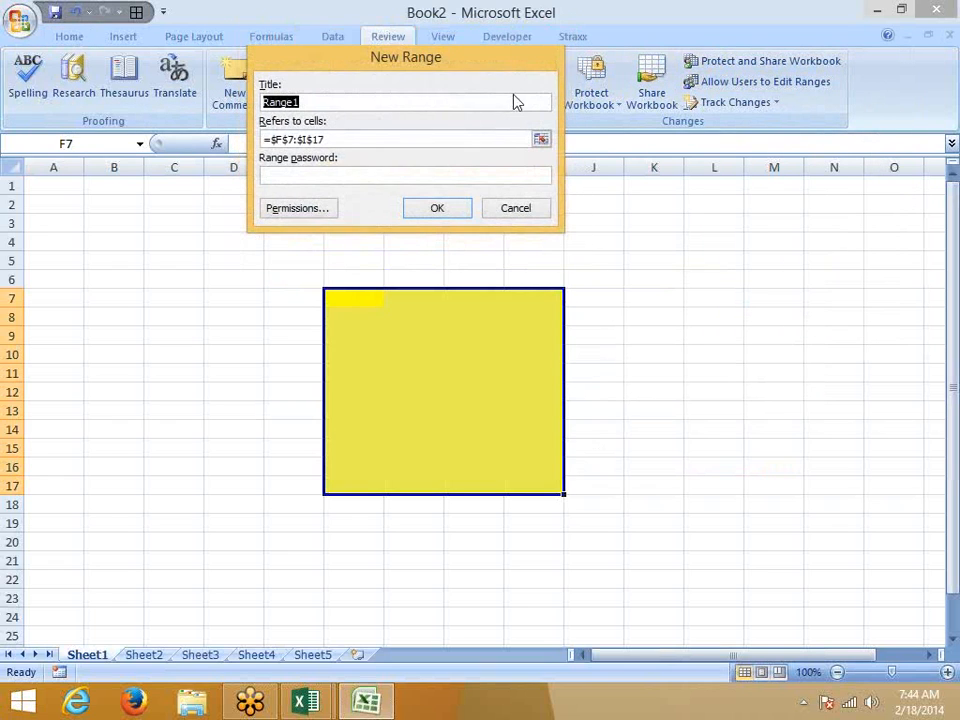
pyautogui.click(341, 176)
pyautogui.write('1')
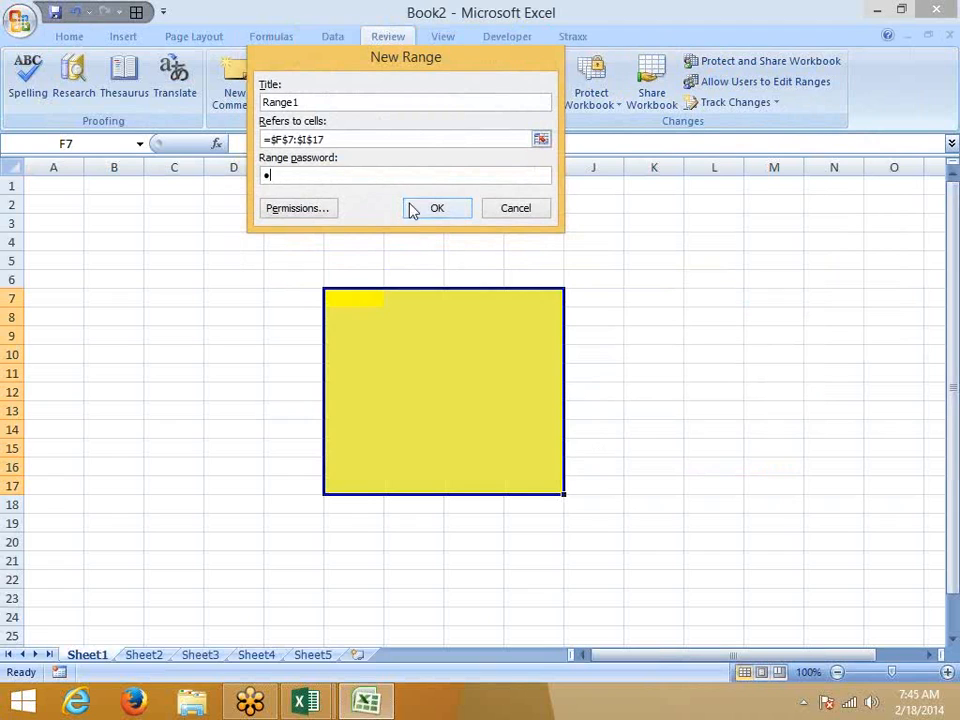
pyautogui.click(435, 210)
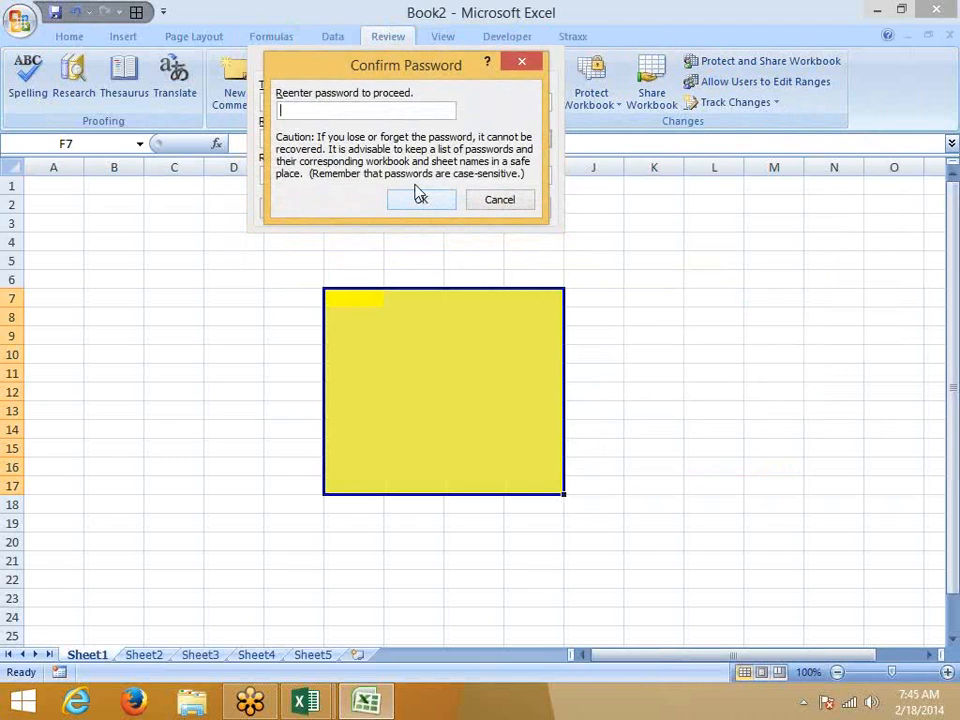
pyautogui.write('1')
pyautogui.click(424, 200)
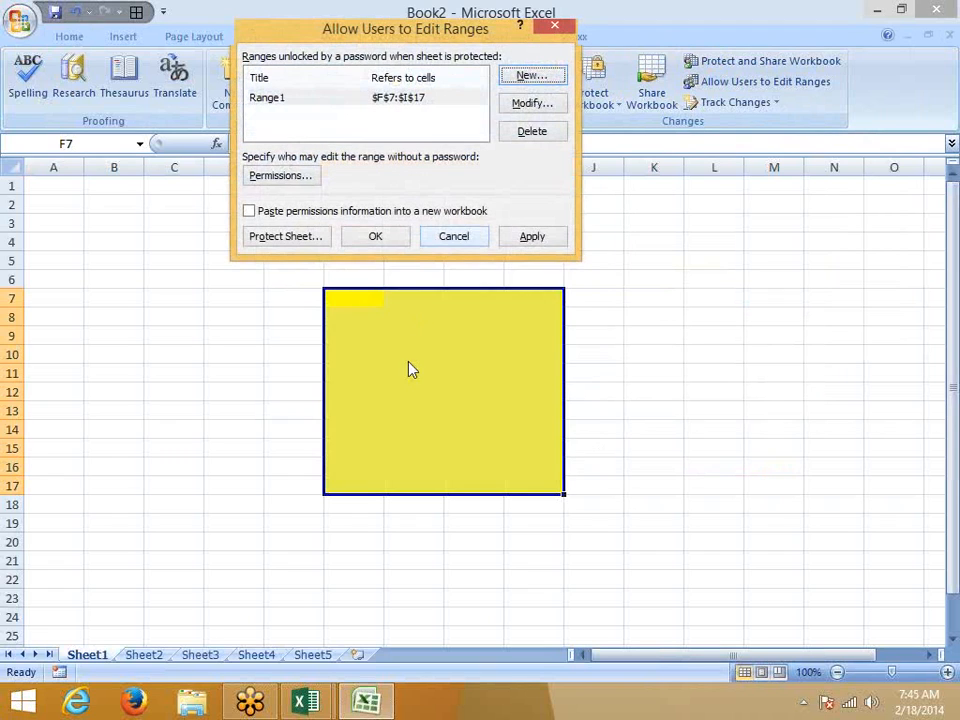
pyautogui.click(525, 240)
pyautogui.click(386, 241)
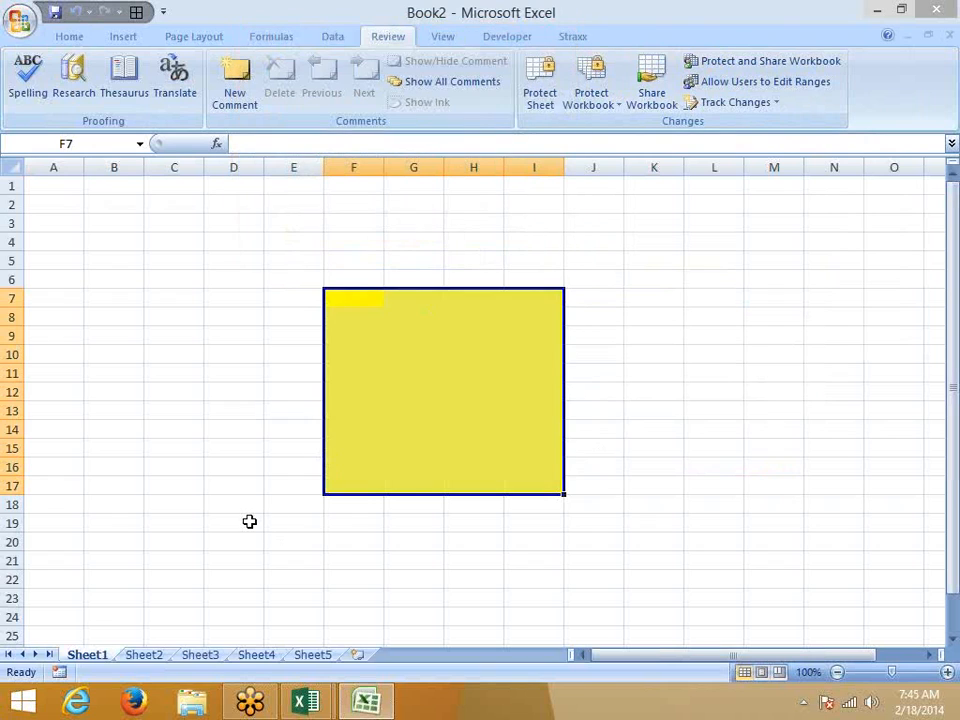
# Step: Protect Sheet1 with the default sheet protection settings
pyautogui.rightClick(249, 521)
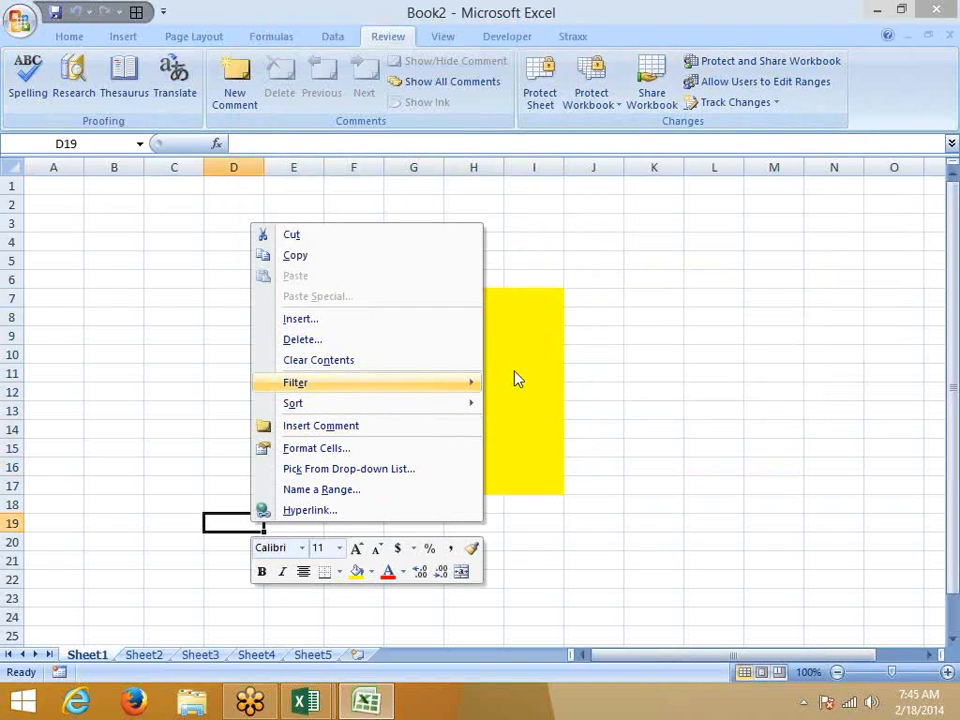
pyautogui.click(538, 318)
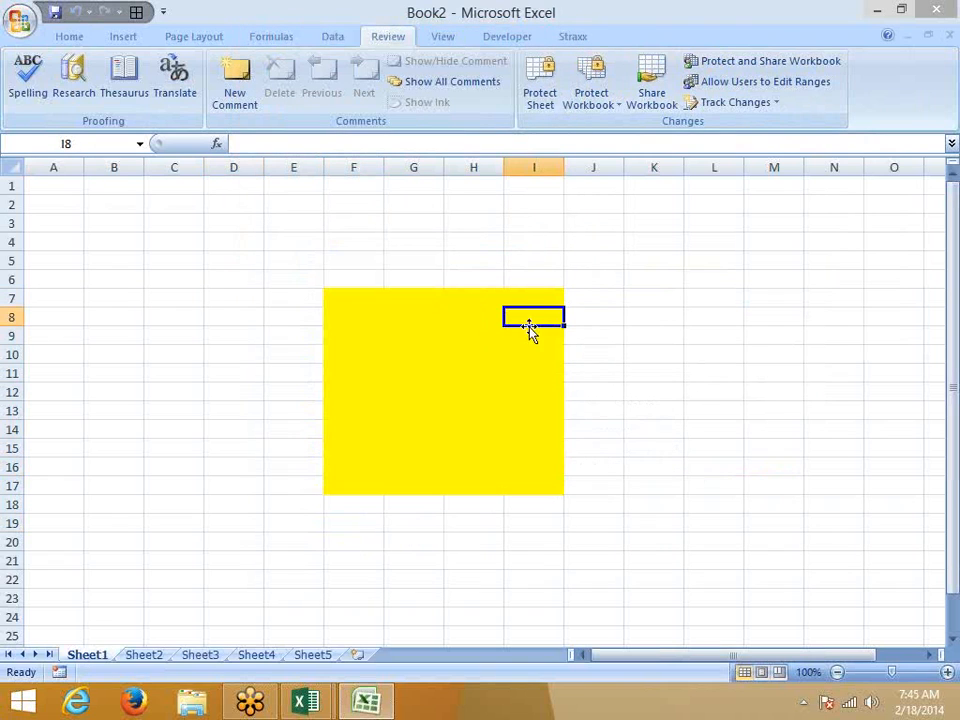
pyautogui.rightClick(96, 655)
pyautogui.click(145, 556)
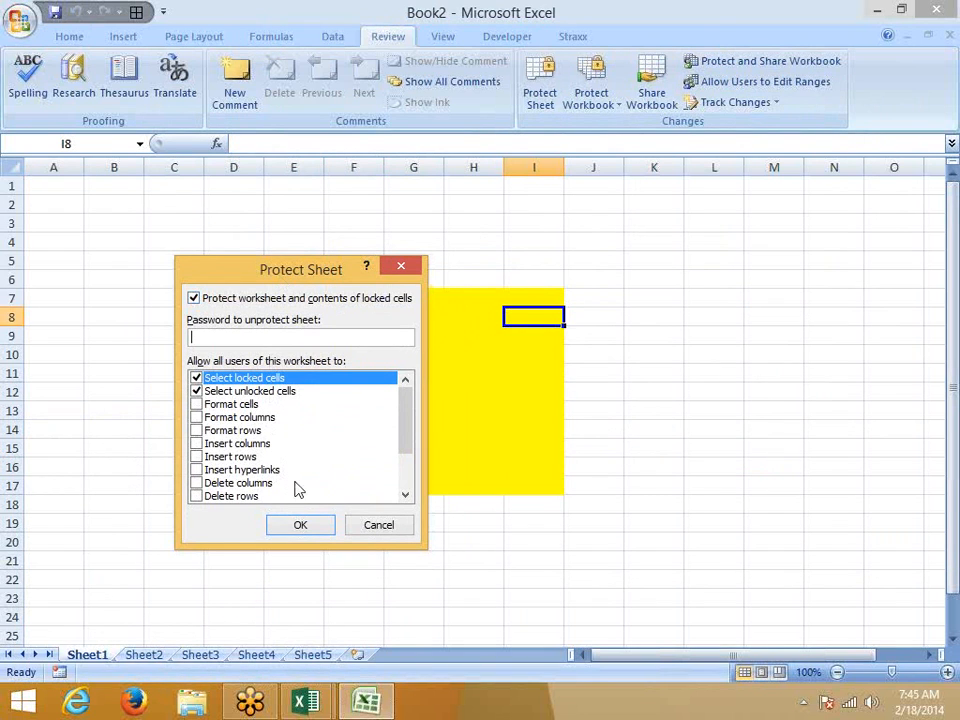
pyautogui.click(300, 524)
# Step: Confirm D12 is locked, then unlock the yellow range at G11 with the range password
pyautogui.doubleClick(253, 392)
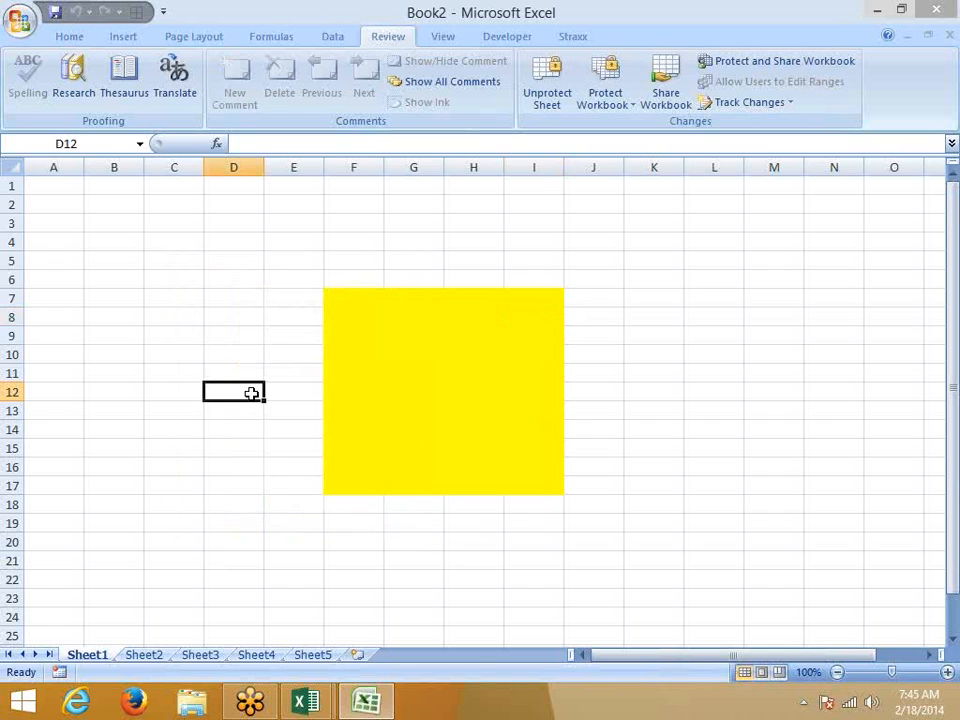
pyautogui.press('Return')
pyautogui.click(407, 372)
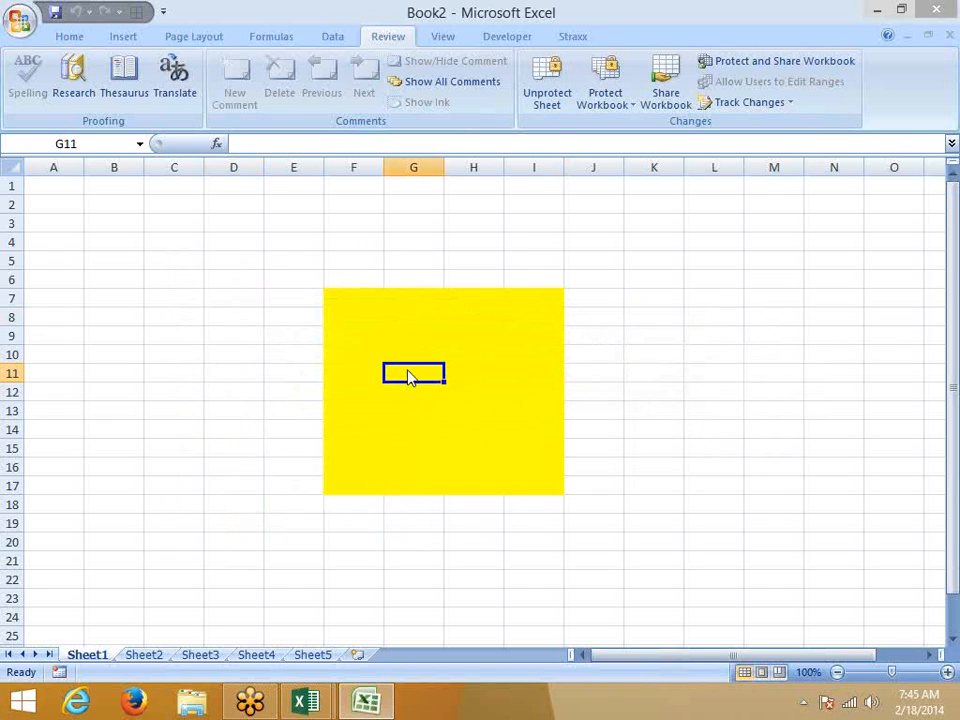
pyautogui.doubleClick(409, 373)
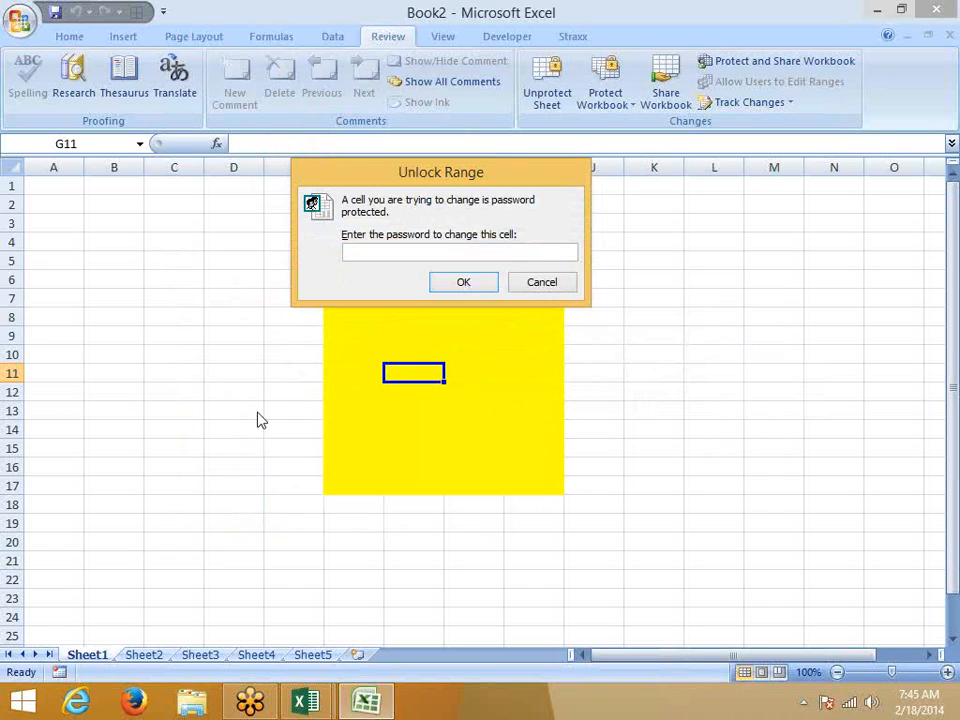
pyautogui.write('1')
pyautogui.click(460, 282)
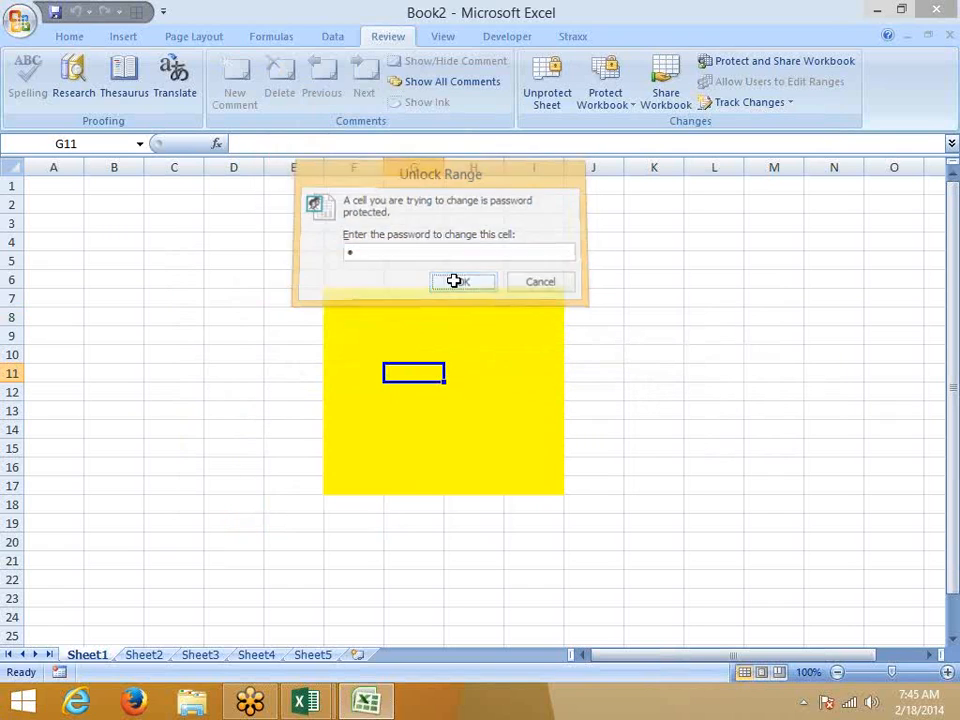
# Step: Enter fdf in G8, and sdf in both F11 and G12
pyautogui.click(407, 311)
pyautogui.write('fdf')
pyautogui.click(379, 374)
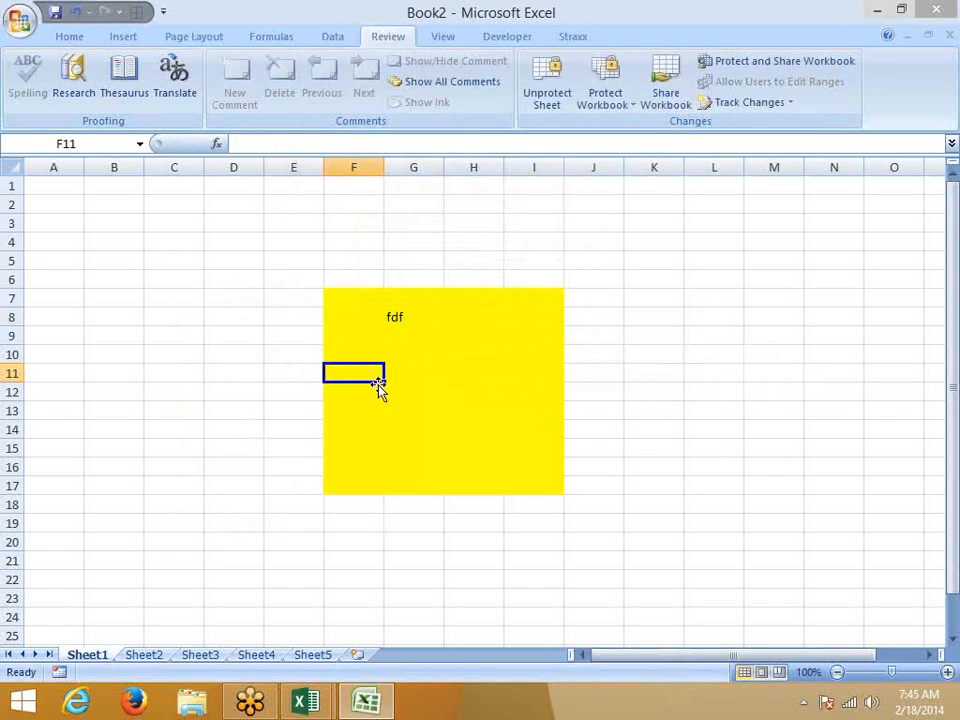
pyautogui.write('sdf')
pyautogui.click(405, 392)
pyautogui.write('sdf')
pyautogui.click(399, 417)
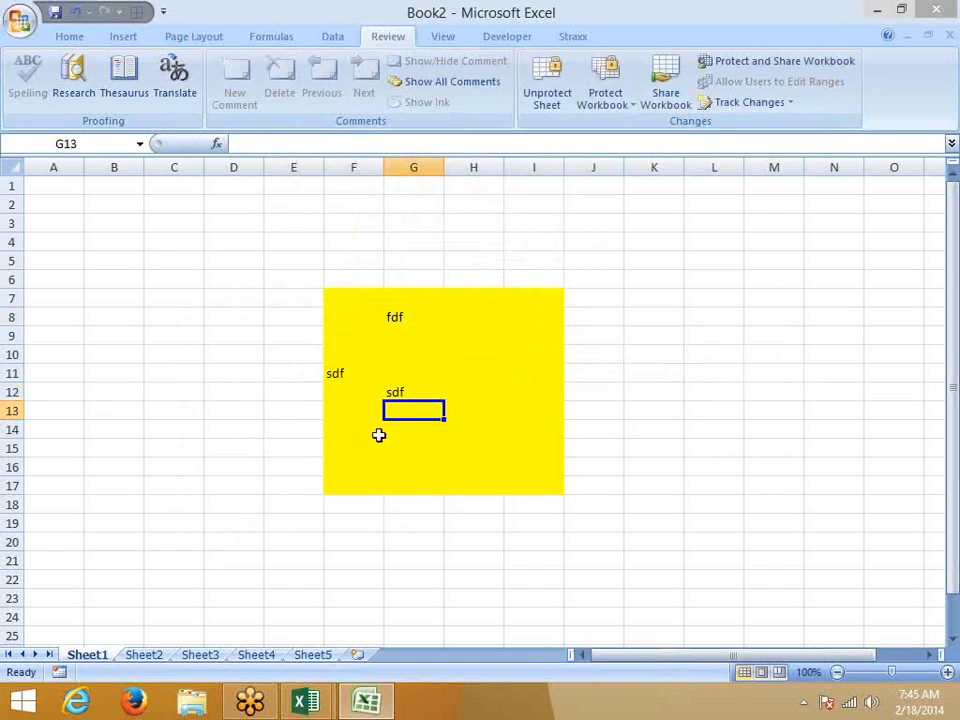
# Step: Unprotect Sheet1 and fill A3:C16 yellow
pyautogui.rightClick(103, 655)
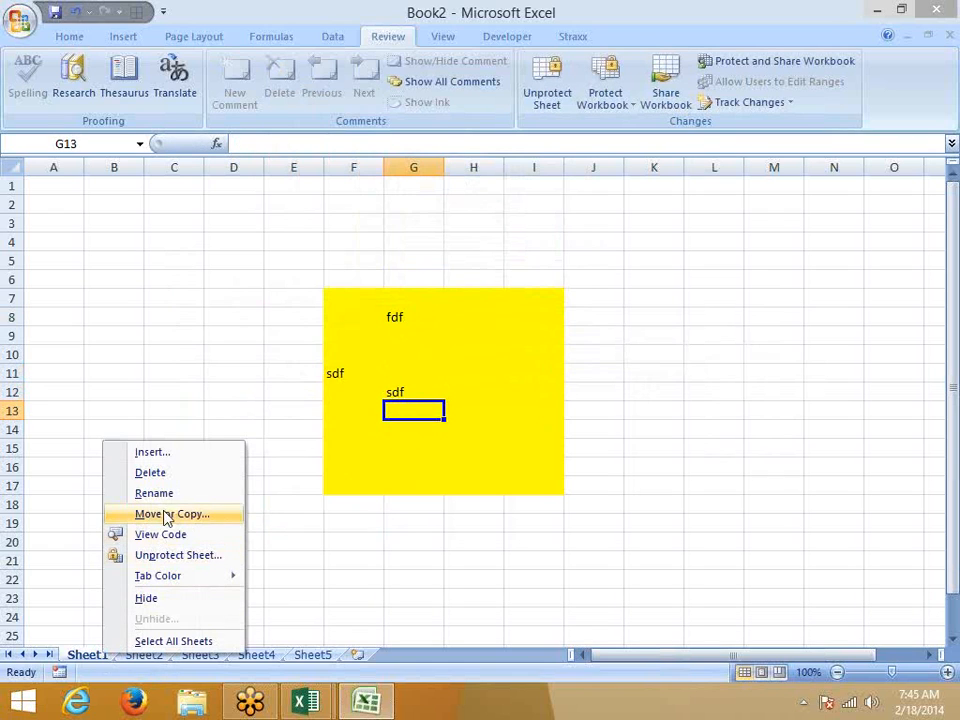
pyautogui.click(165, 558)
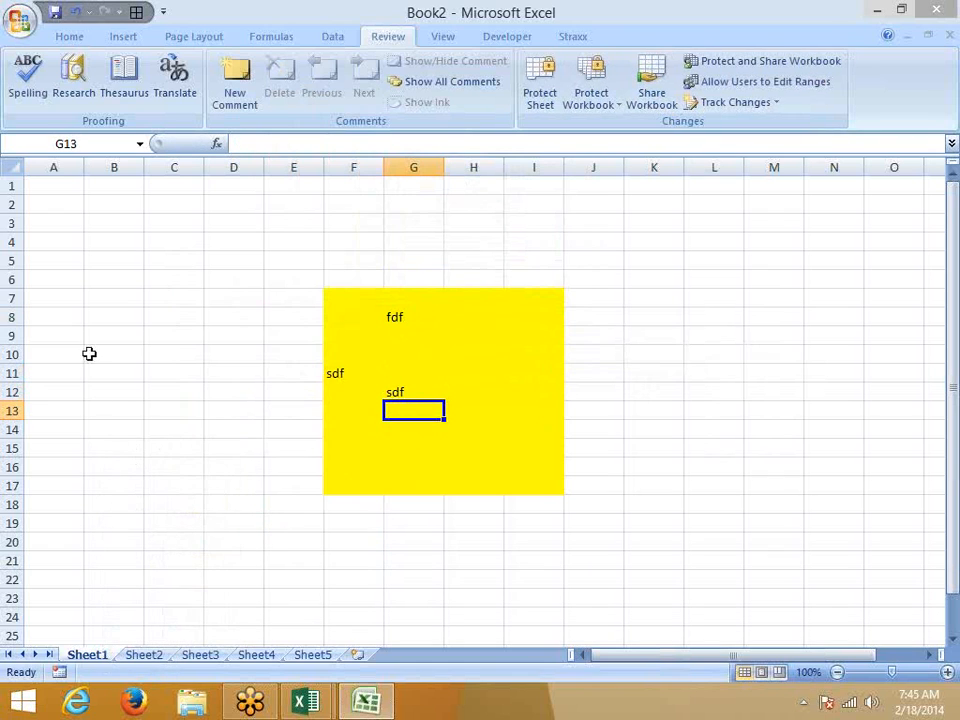
pyautogui.moveTo(75, 229); pyautogui.dragTo(190, 474)
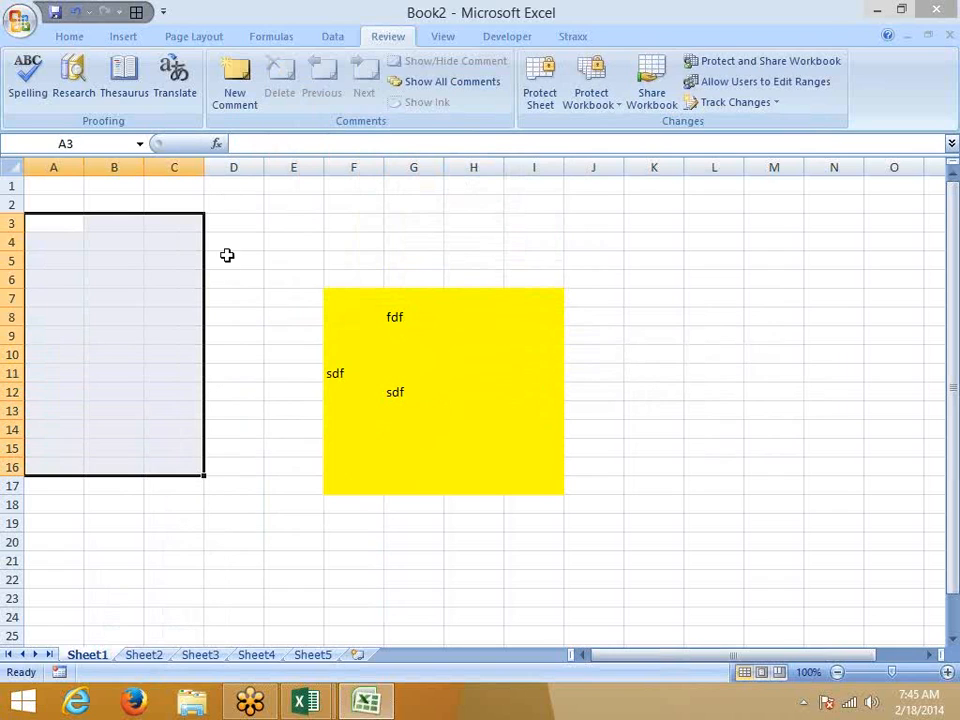
pyautogui.click(69, 36)
pyautogui.click(204, 95)
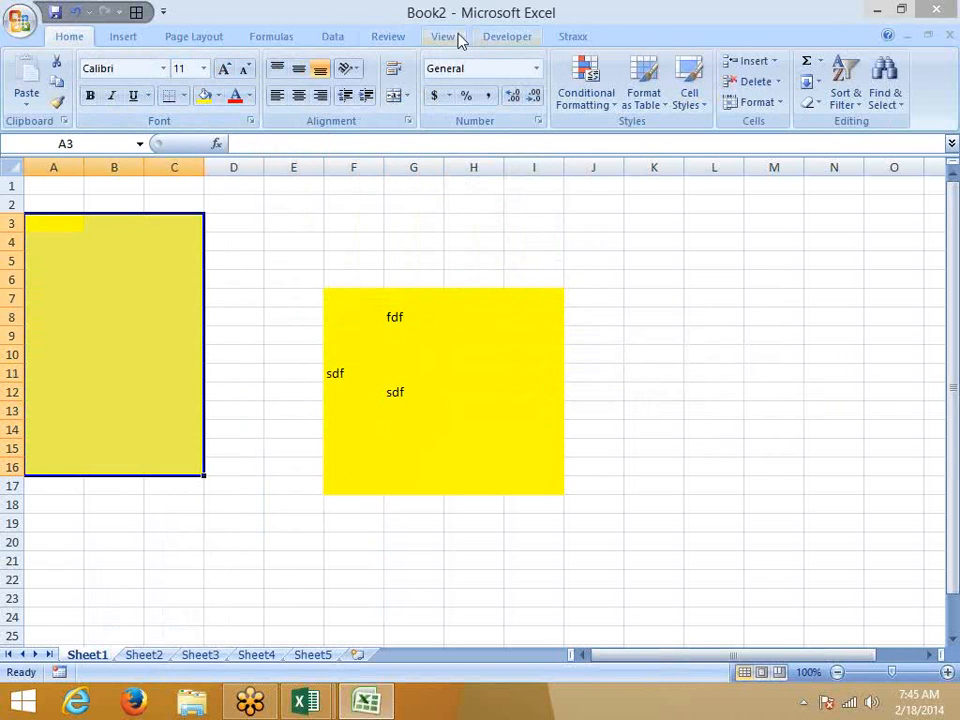
# Step: Add A3:C16 as editable range Range2 with its own confirmed password
pyautogui.click(399, 38)
pyautogui.click(722, 82)
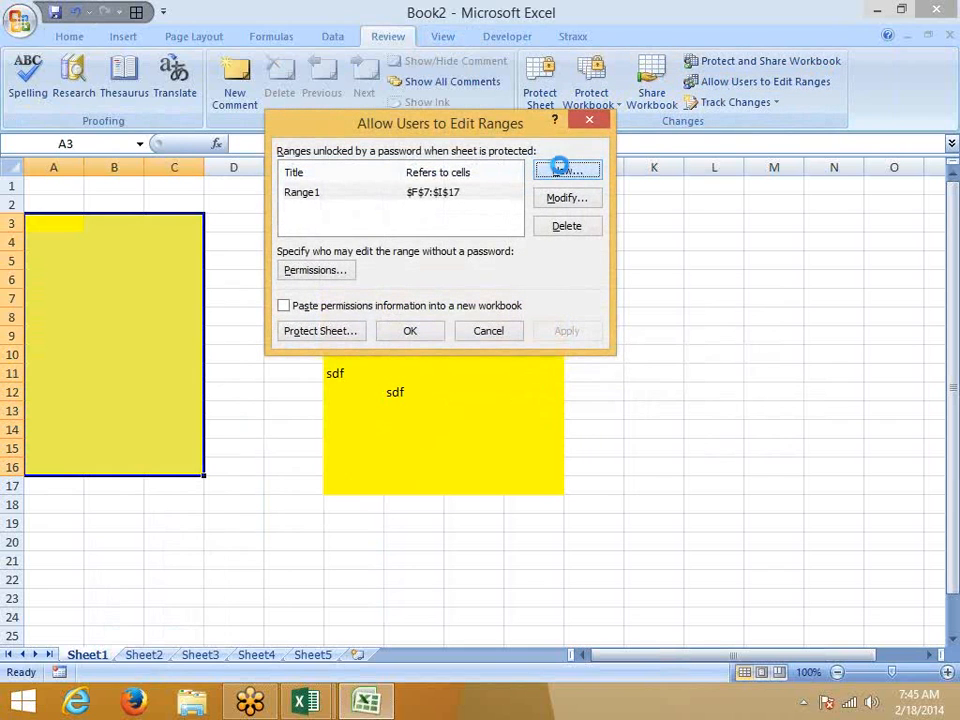
pyautogui.click(558, 168)
pyautogui.click(342, 271)
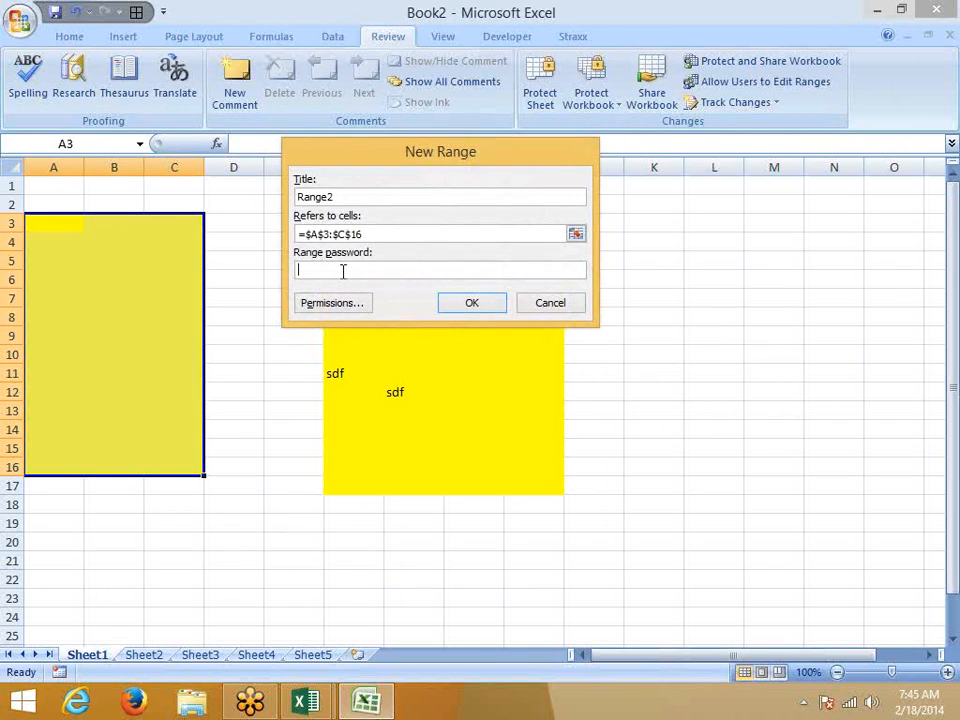
pyautogui.write('1')
pyautogui.click(457, 304)
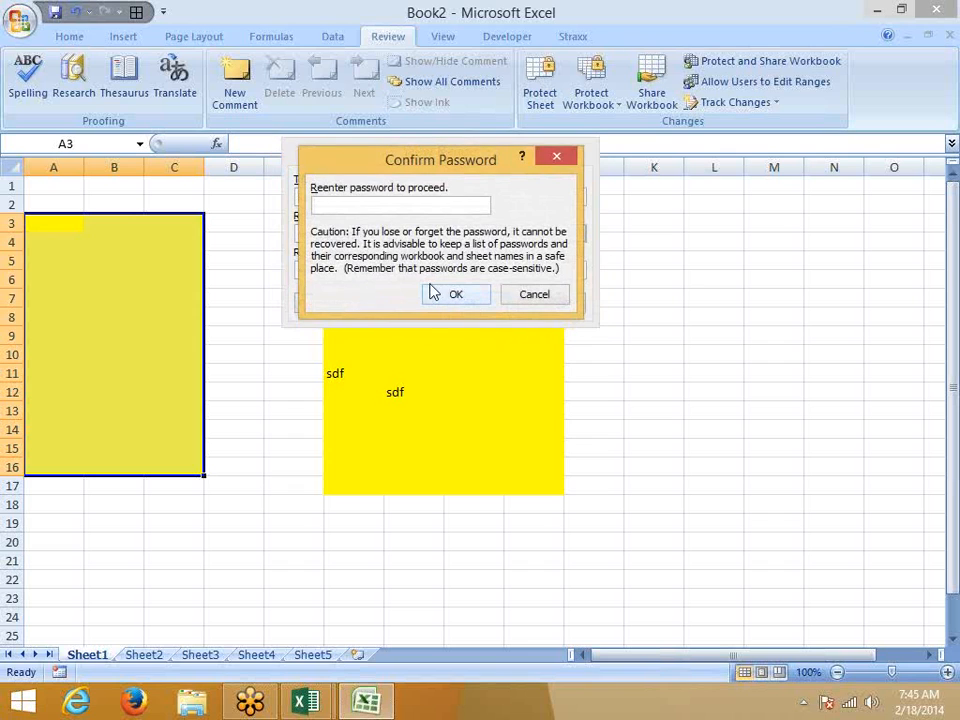
pyautogui.write('1')
pyautogui.click(456, 294)
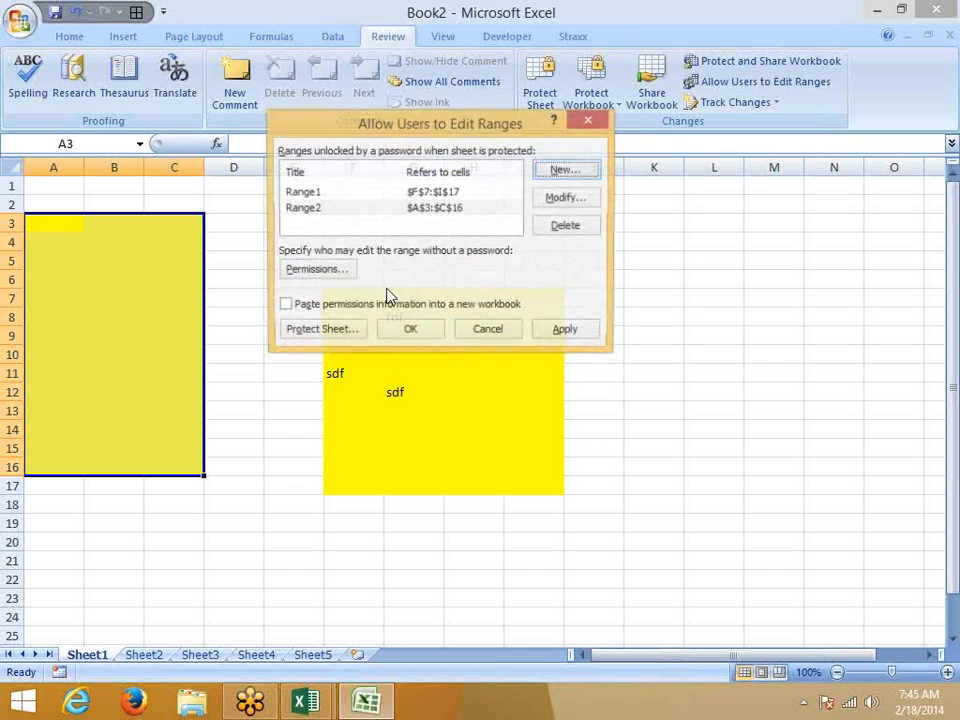
pyautogui.click(565, 333)
pyautogui.click(416, 332)
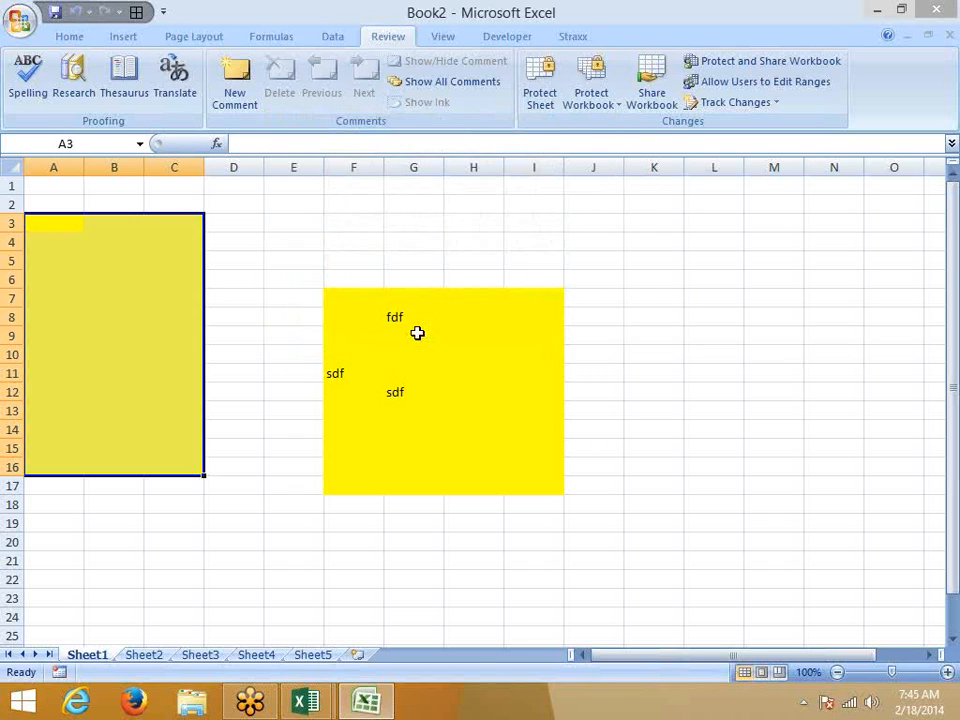
# Step: Protect Sheet1 again with the default settings
pyautogui.rightClick(95, 655)
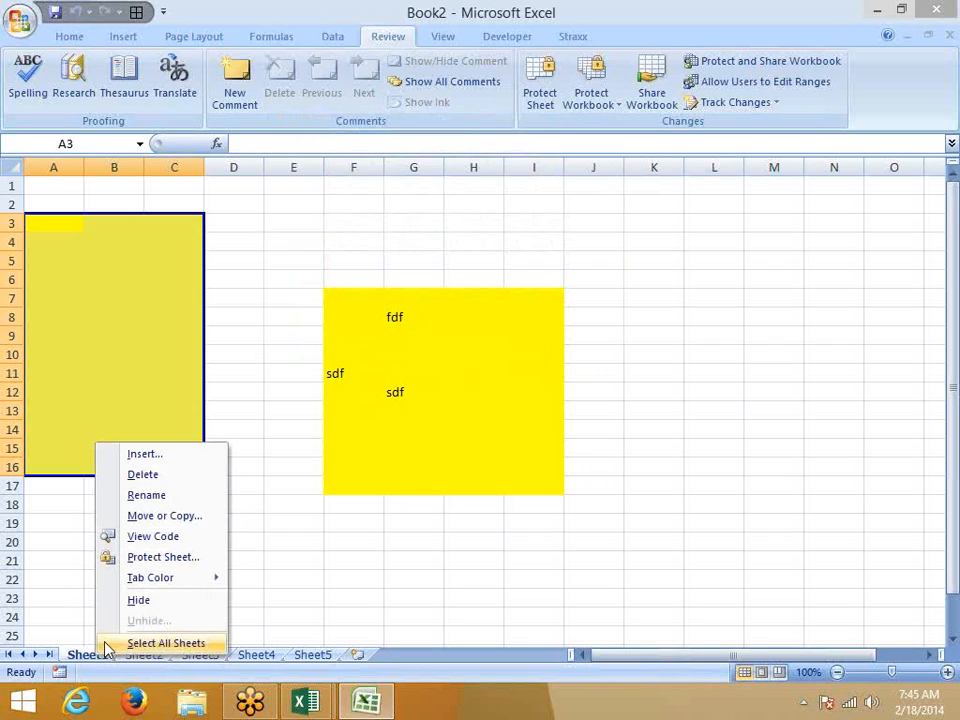
pyautogui.click(158, 563)
pyautogui.click(154, 658)
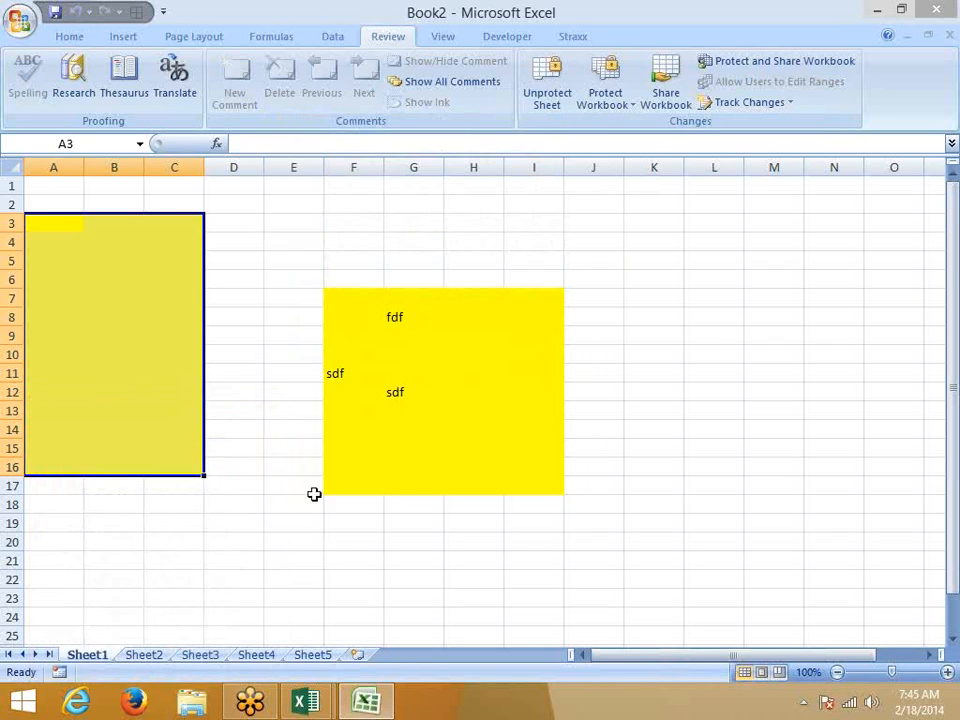
# Step: Unlock the protected ranges at F15 and C7 by entering the range password
pyautogui.click(383, 452)
pyautogui.write('s')
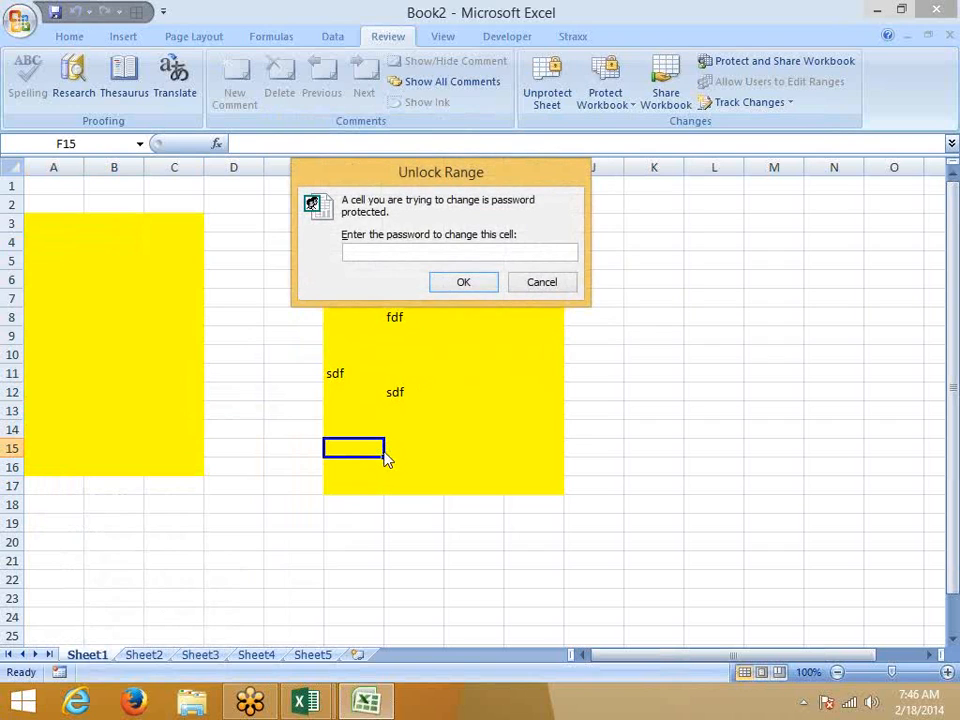
pyautogui.write('1')
pyautogui.click(467, 283)
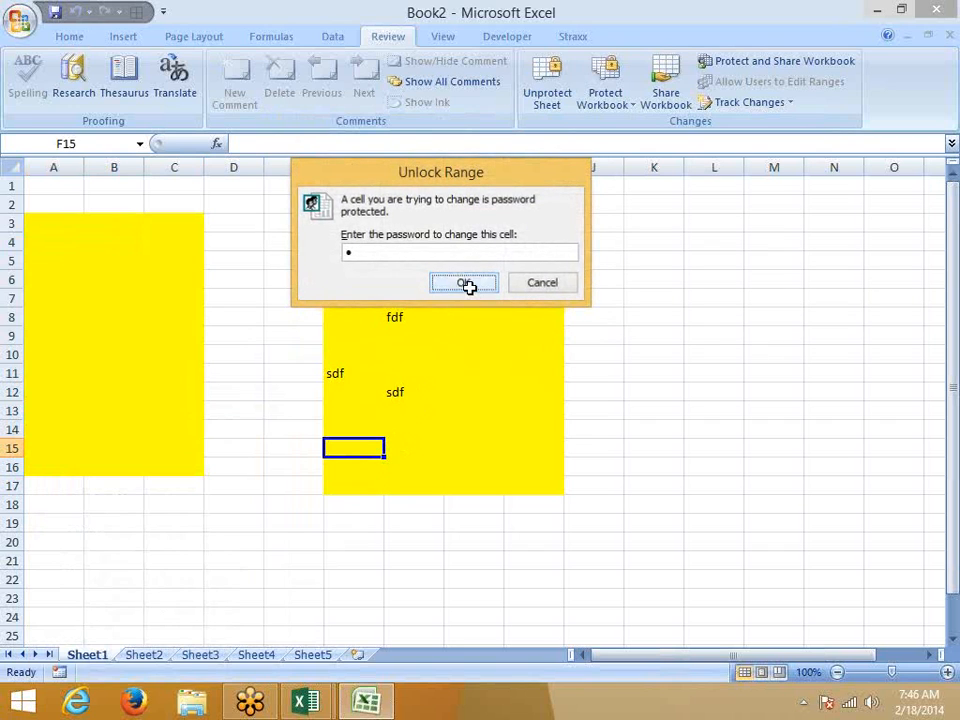
pyautogui.click(197, 298)
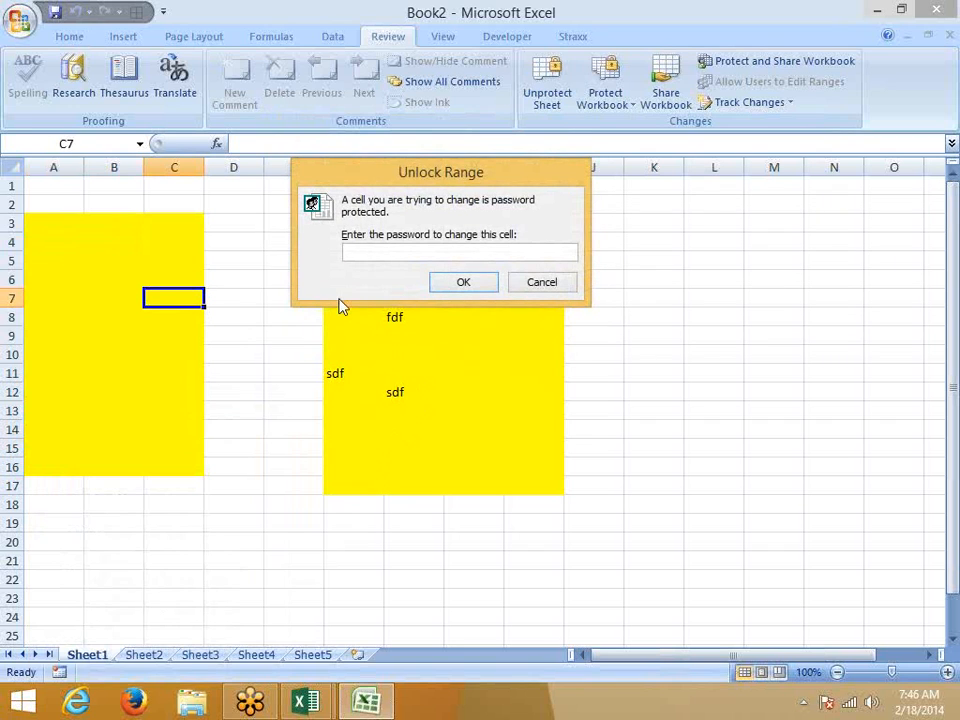
pyautogui.write('1')
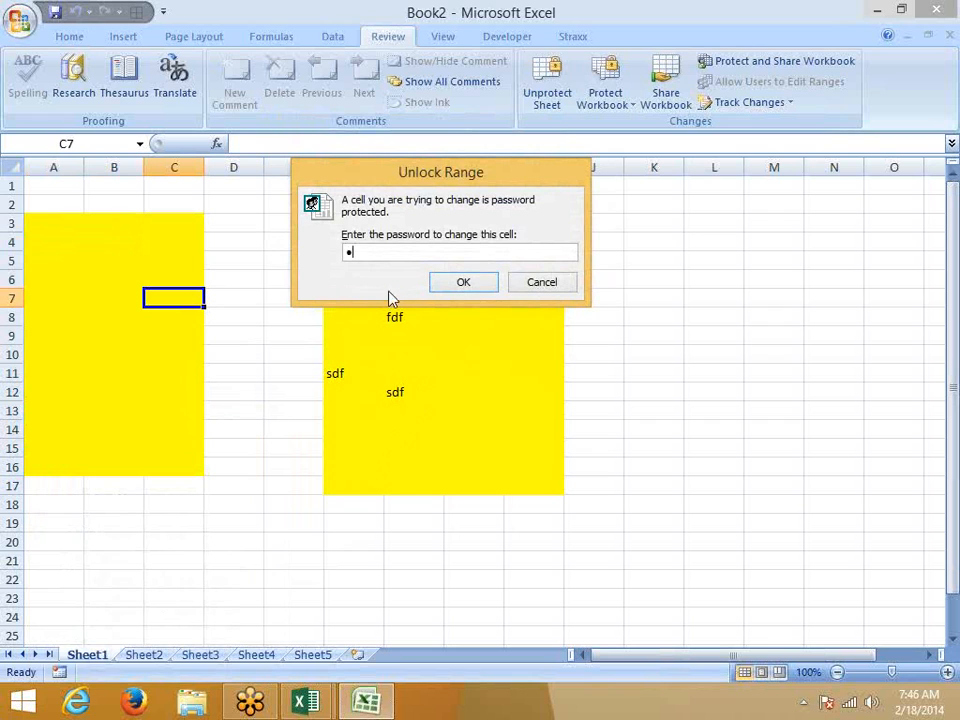
pyautogui.click(462, 283)
# Step: Enter fdsd in C7, dsf in G9 and sdf in C12
pyautogui.write('fdsd')
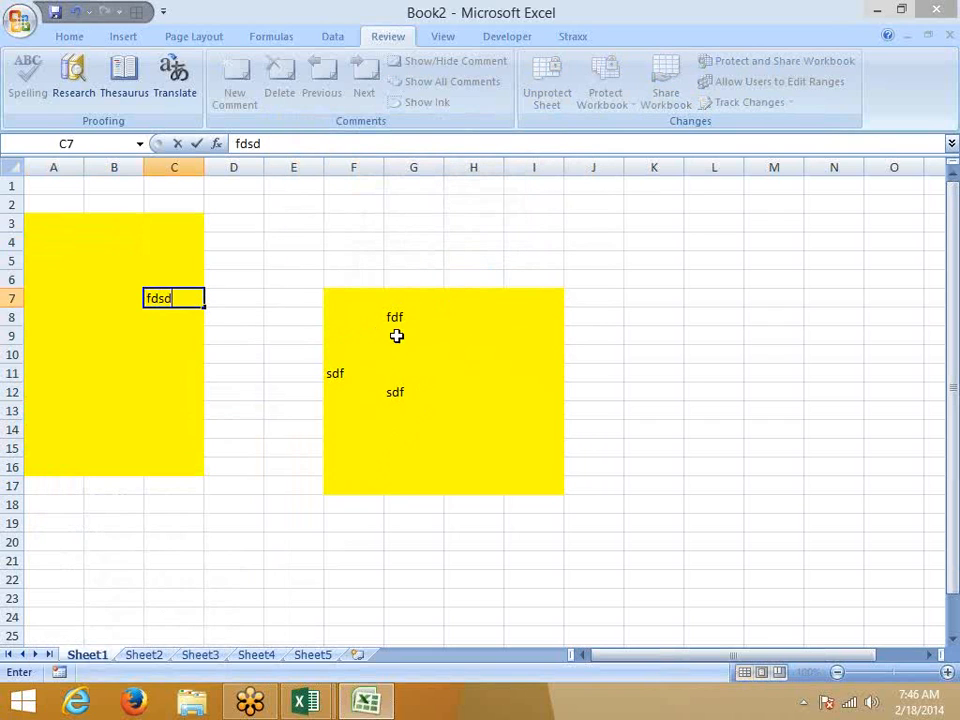
pyautogui.click(396, 335)
pyautogui.write('dsf')
pyautogui.click(152, 390)
pyautogui.write('sdf')
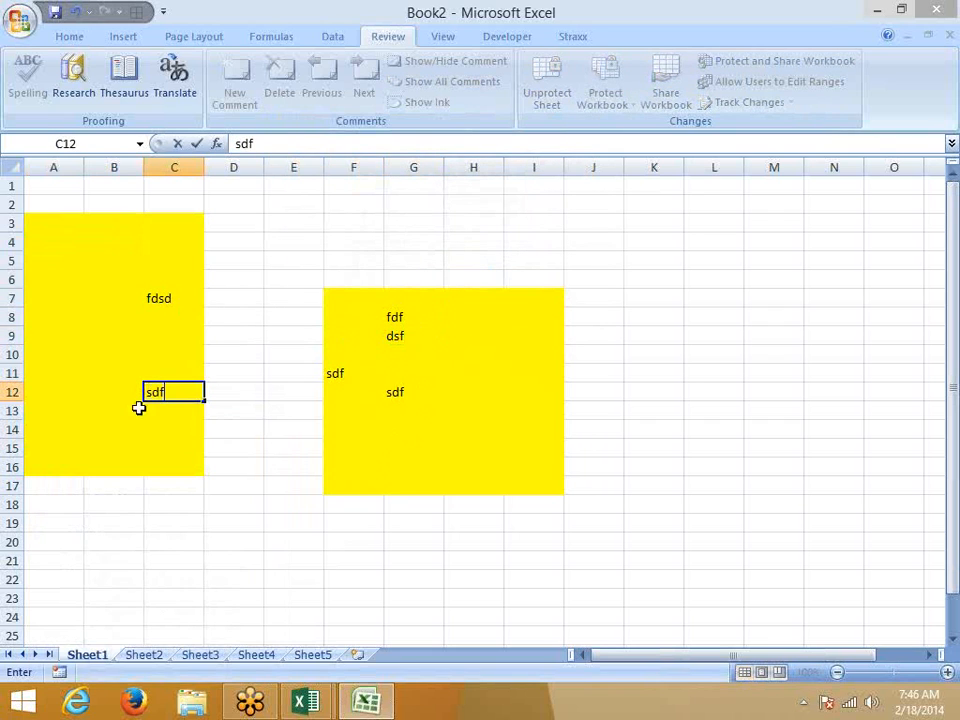
pyautogui.click(131, 418)
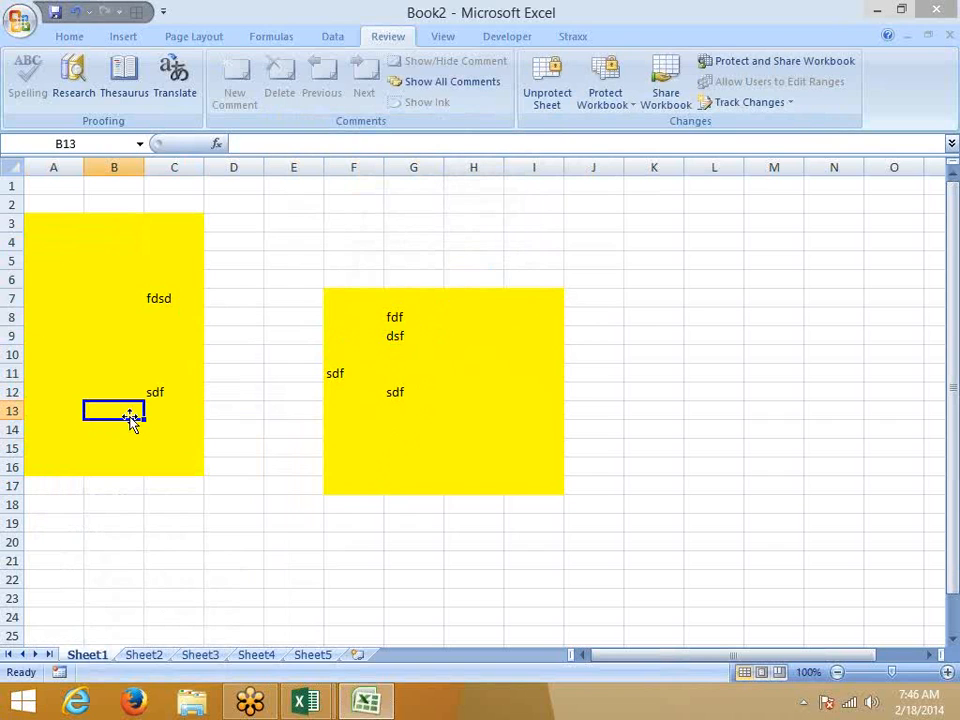
# Step: Open Save As for Book2 and its Tools > General Options password fields
pyautogui.click(32, 28)
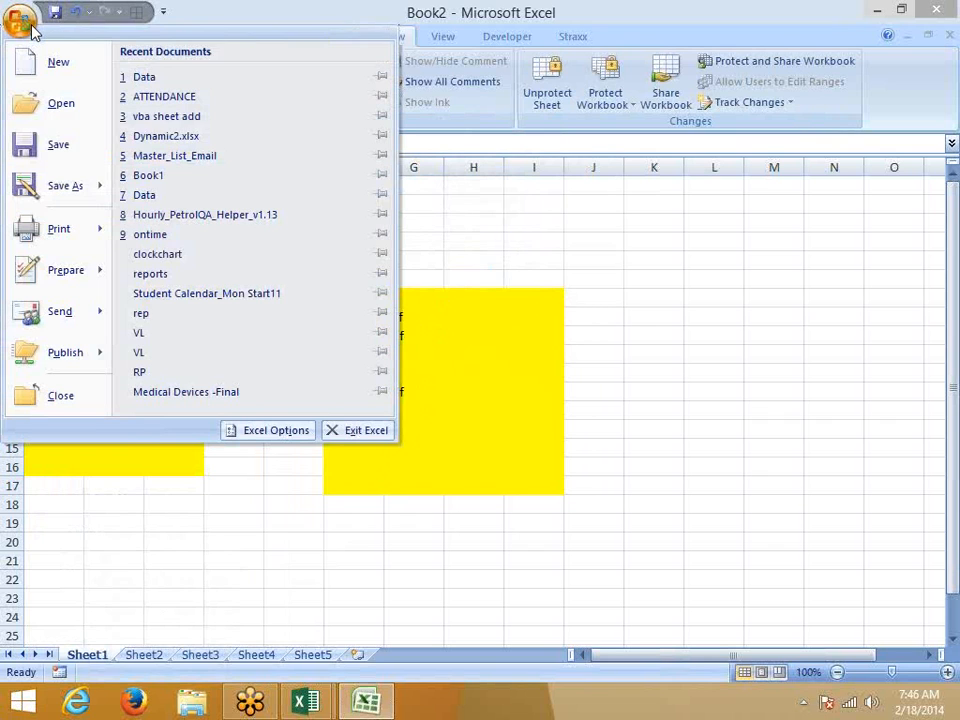
pyautogui.click(790, 388)
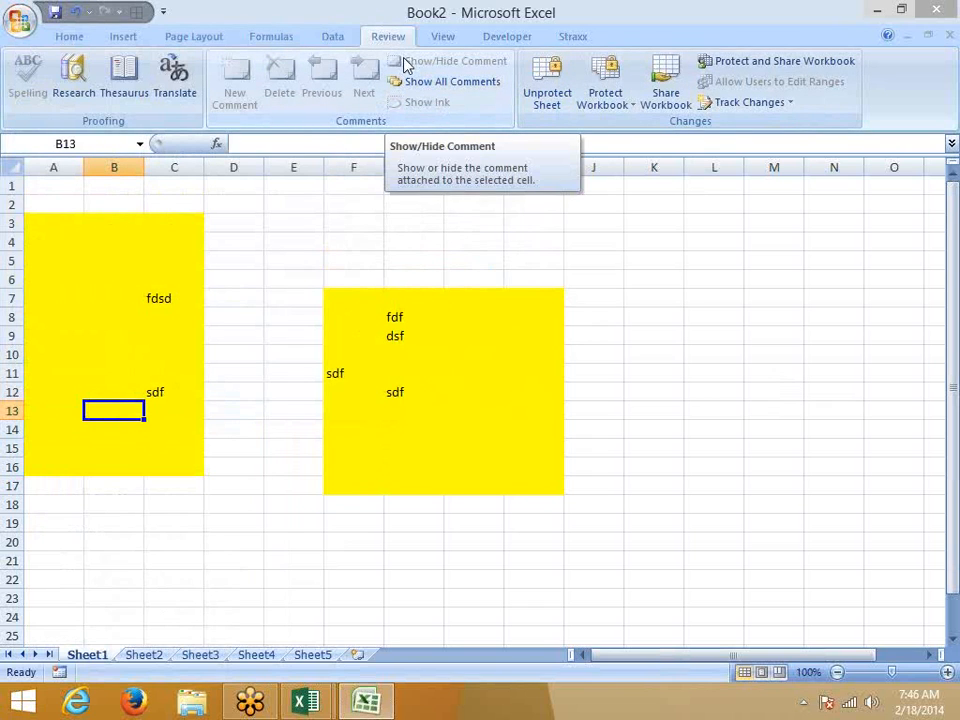
pyautogui.click(20, 20)
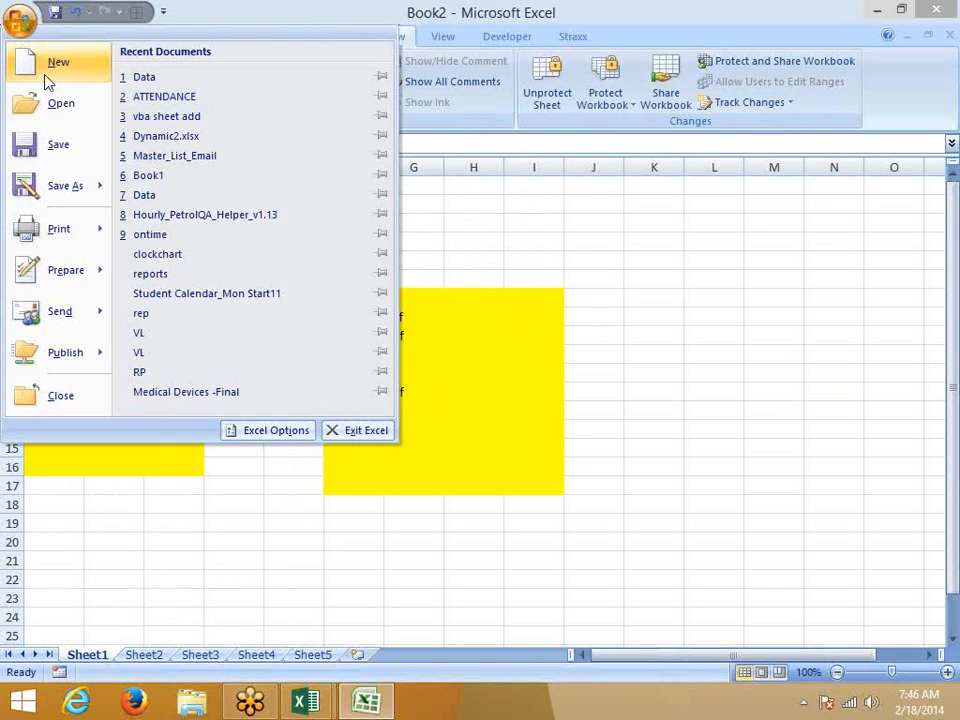
pyautogui.click(74, 191)
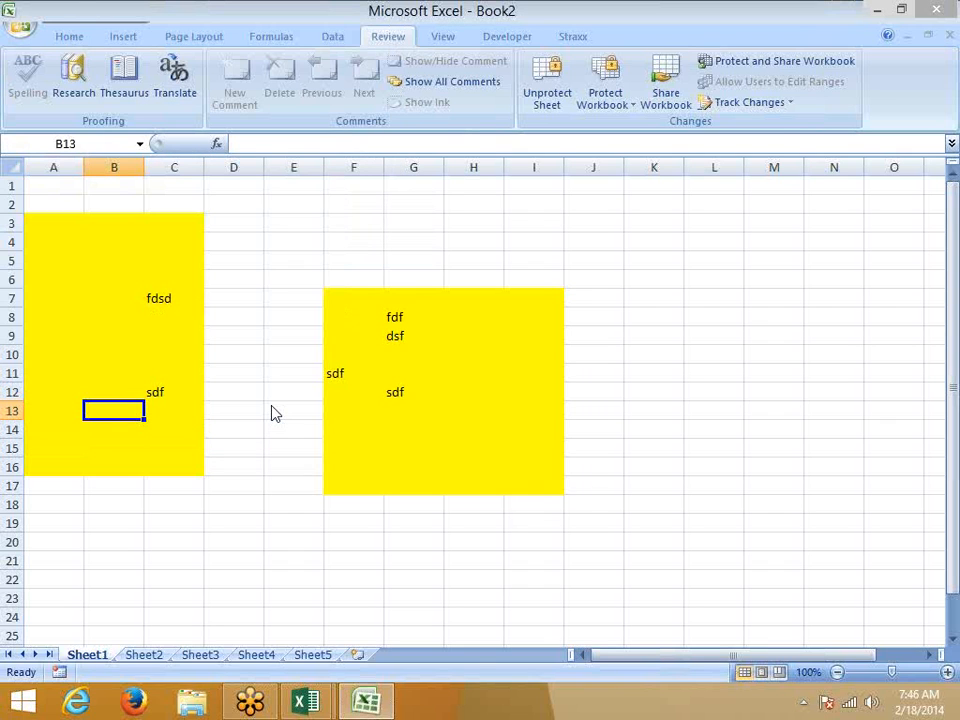
pyautogui.click(575, 503)
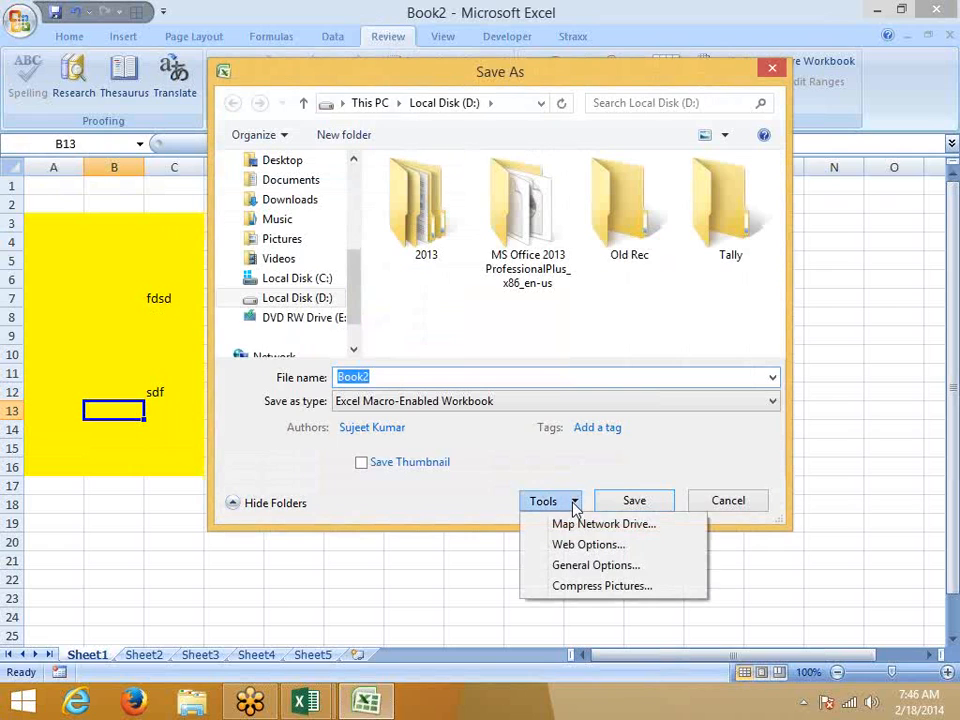
pyautogui.click(576, 566)
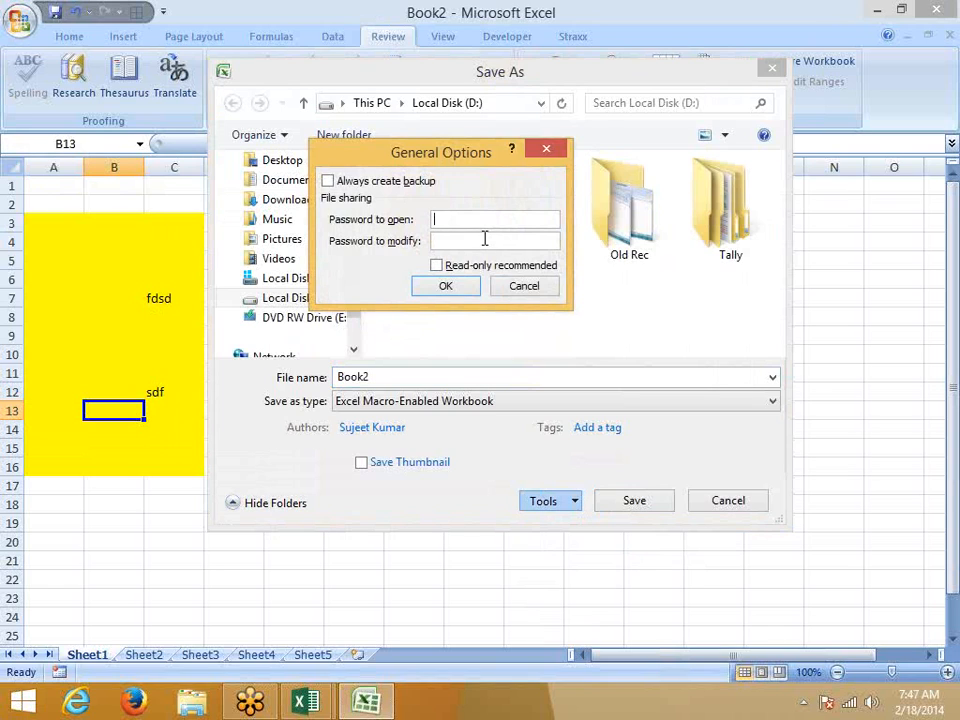
# Step: Cancel General Options and Save As, then bring the Data workbook window forward
pyautogui.click(524, 286)
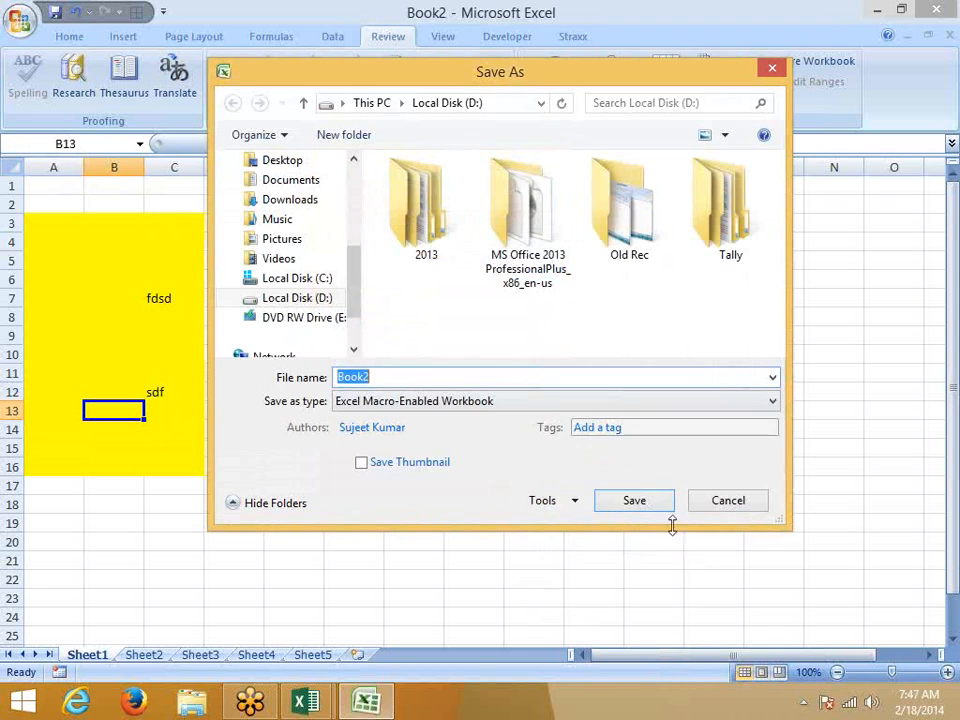
pyautogui.click(735, 508)
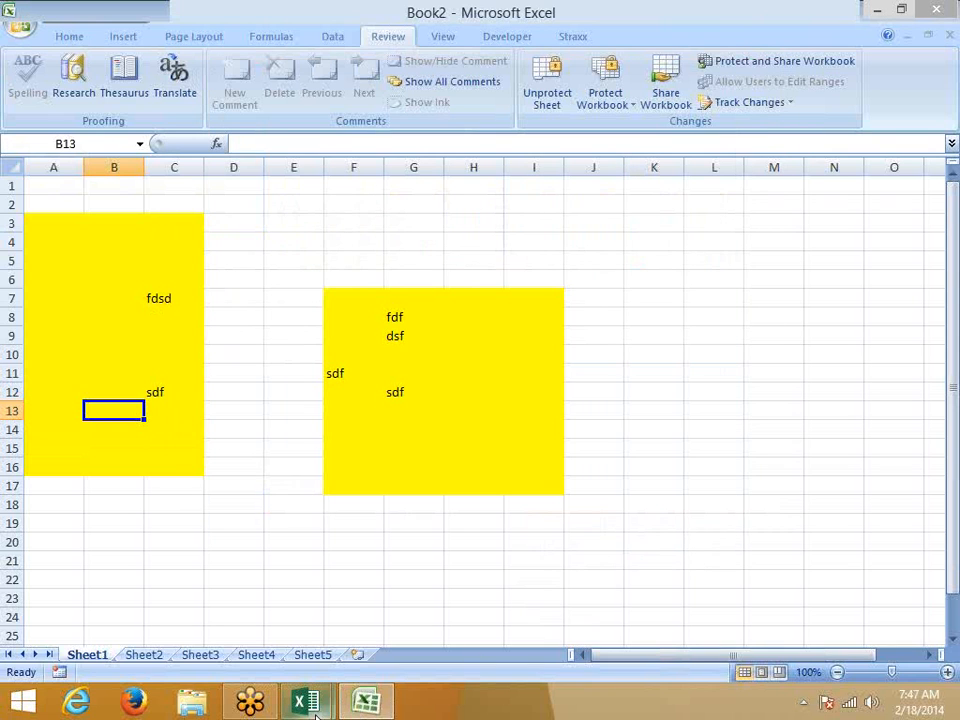
pyautogui.moveTo(312, 704)
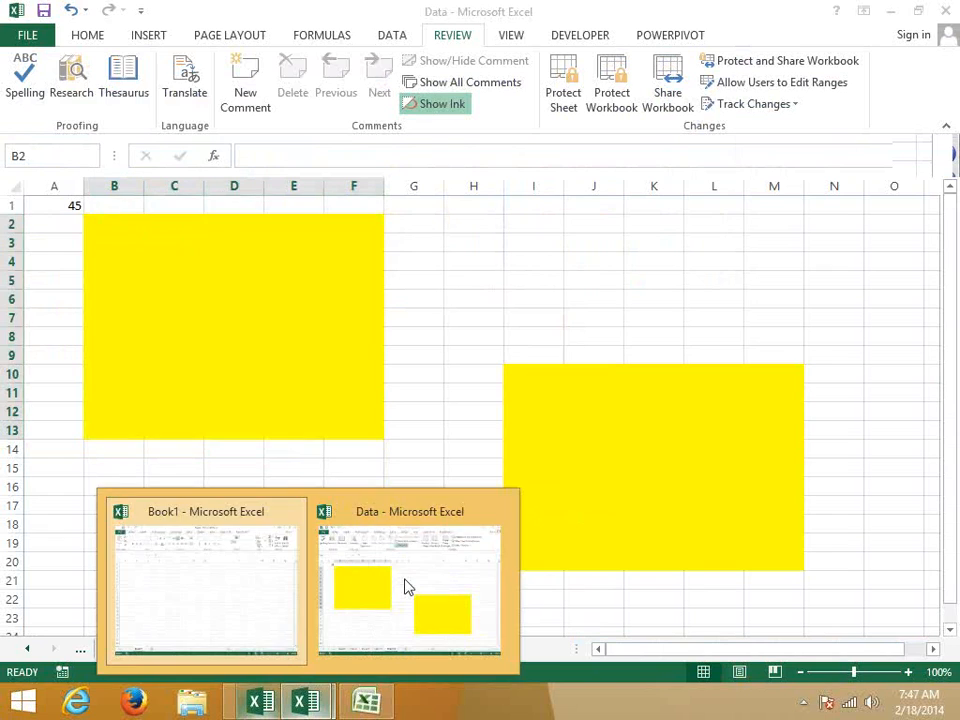
pyautogui.click(407, 586)
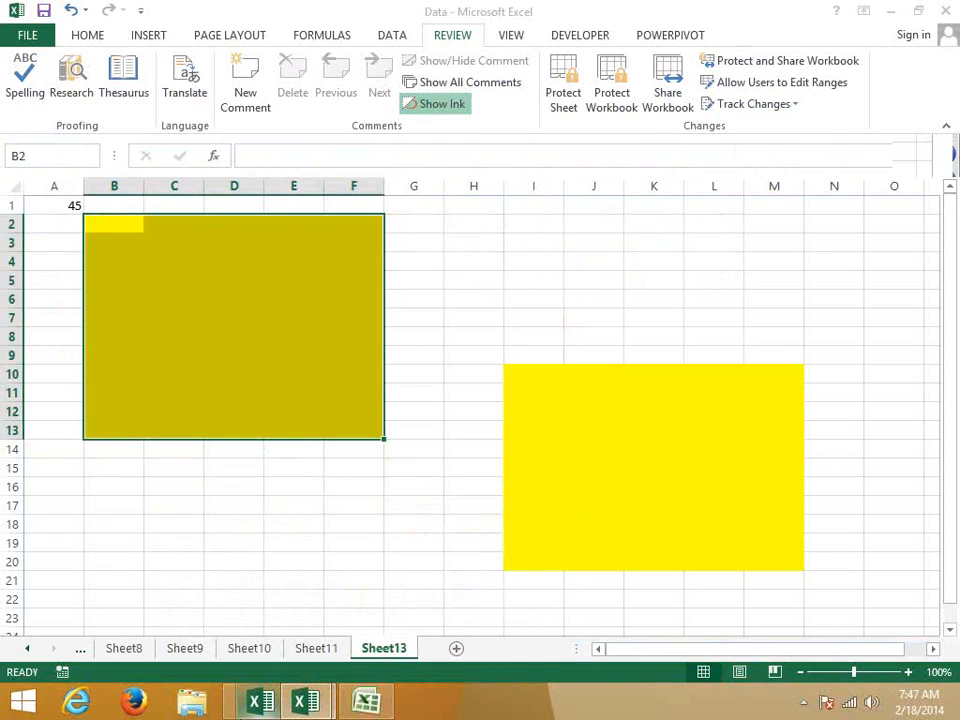
pyautogui.click(303, 701)
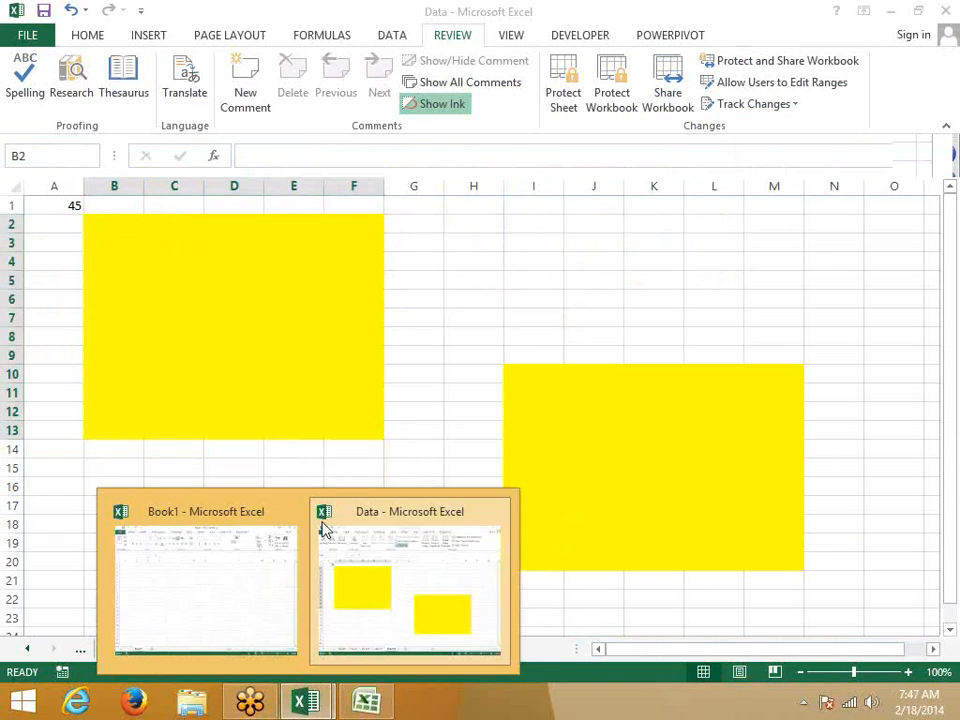
pyautogui.click(350, 541)
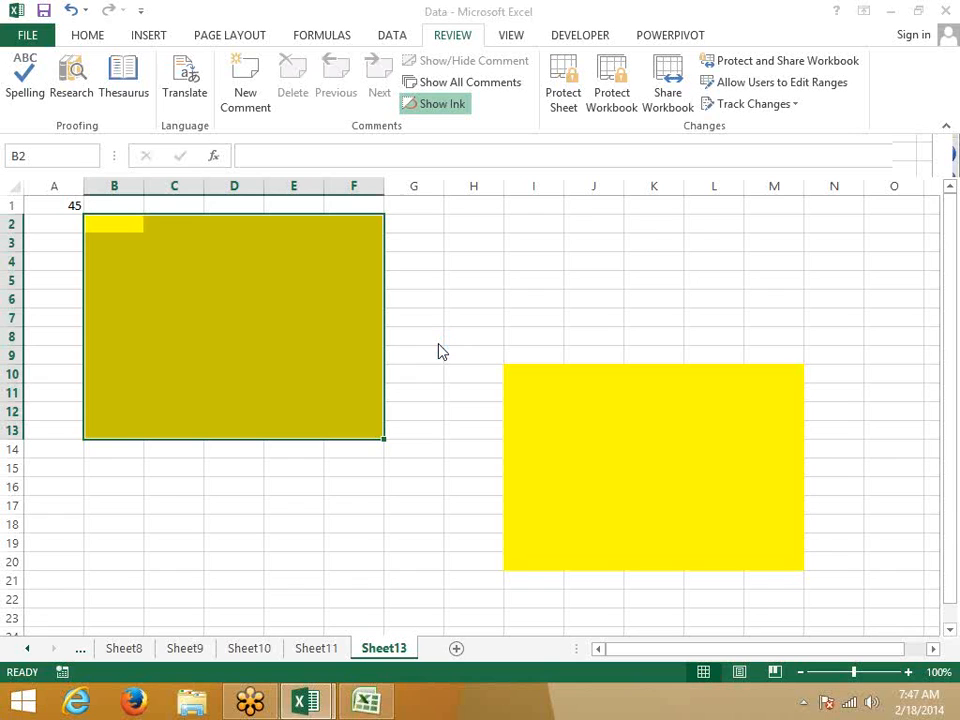
# Step: End the newer Excel process in Task Manager and return to Book2's Sheet1
pyautogui.hotkey('ctrl', 'shift', 'Escape')
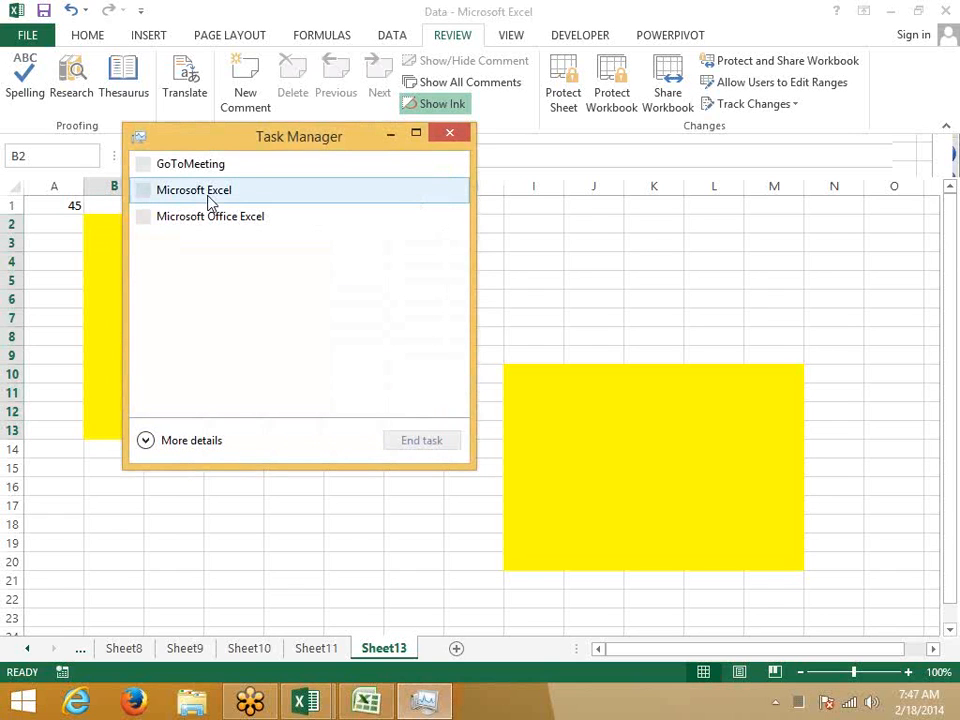
pyautogui.click(210, 200)
pyautogui.click(421, 440)
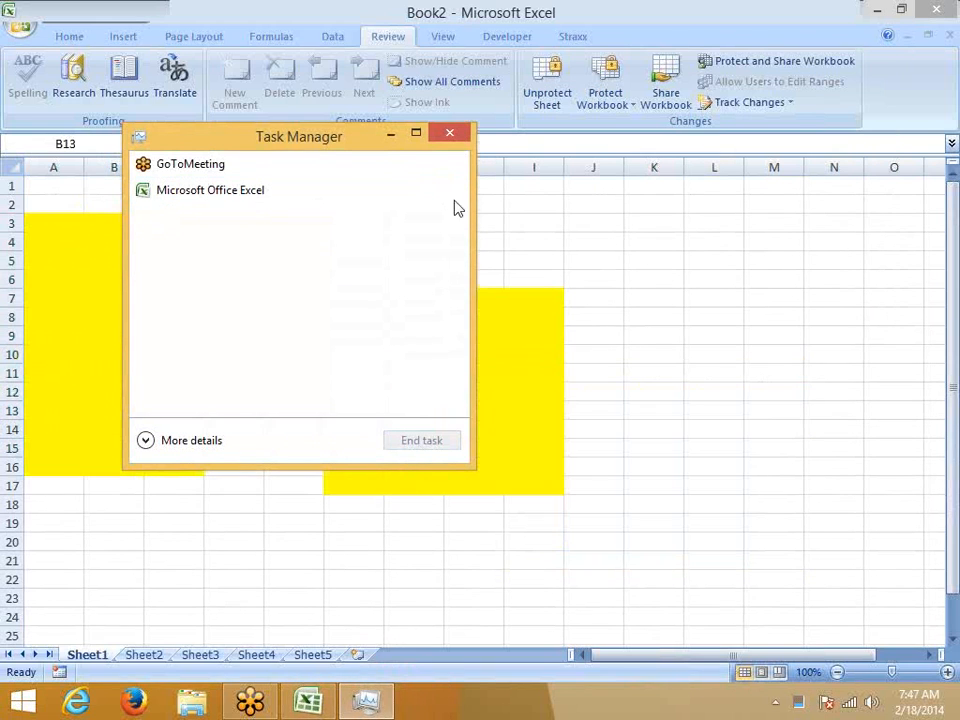
pyautogui.click(452, 134)
pyautogui.click(543, 229)
pyautogui.click(166, 322)
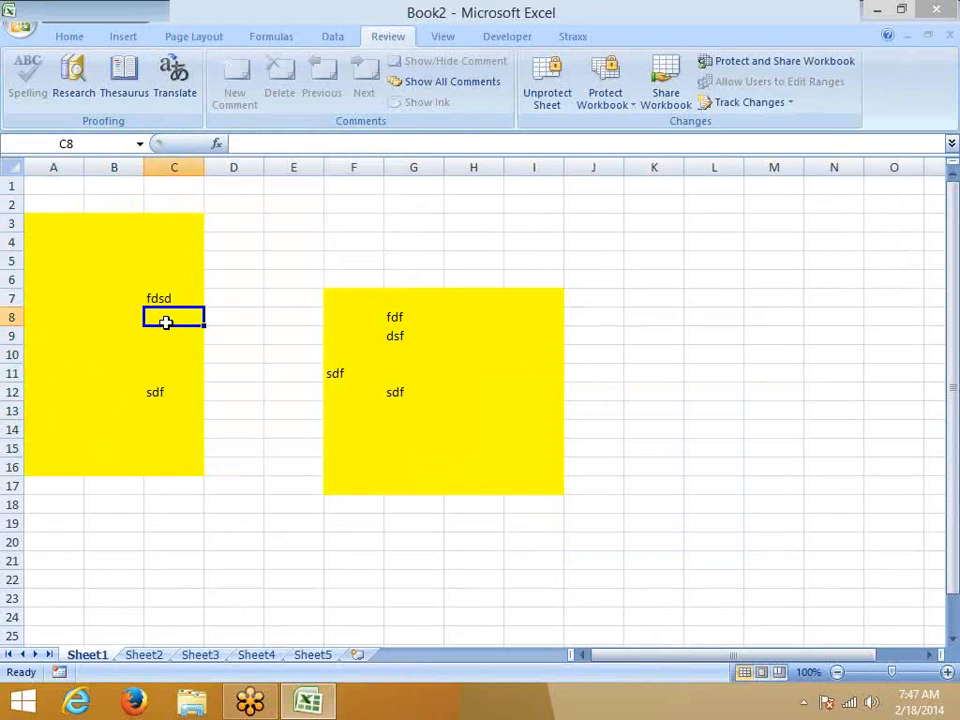
pyautogui.click(22, 22)
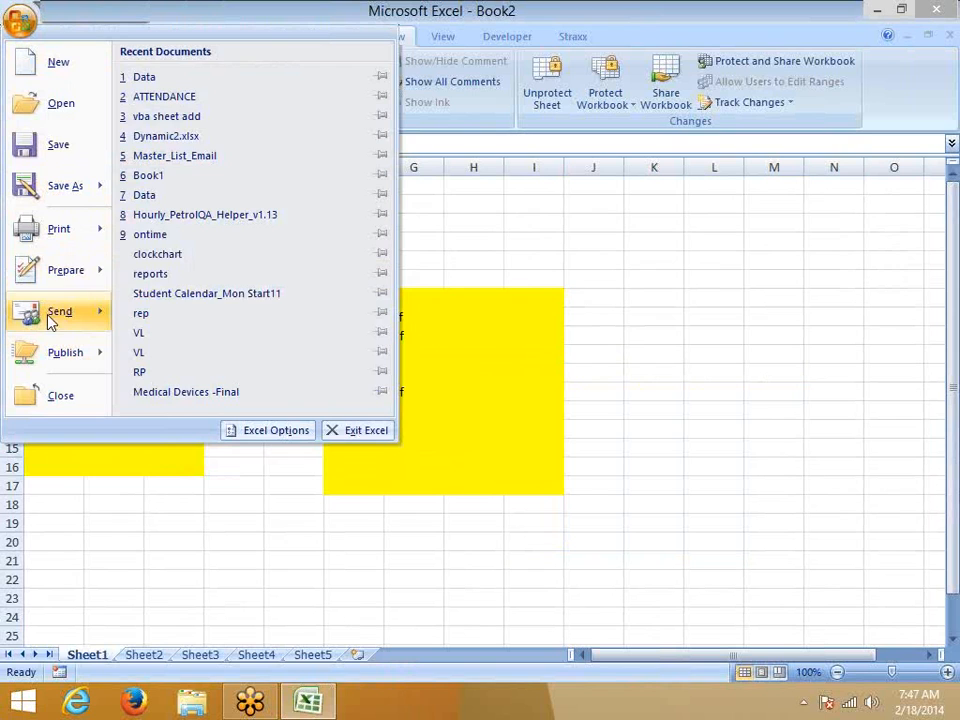
pyautogui.moveTo(78, 285)
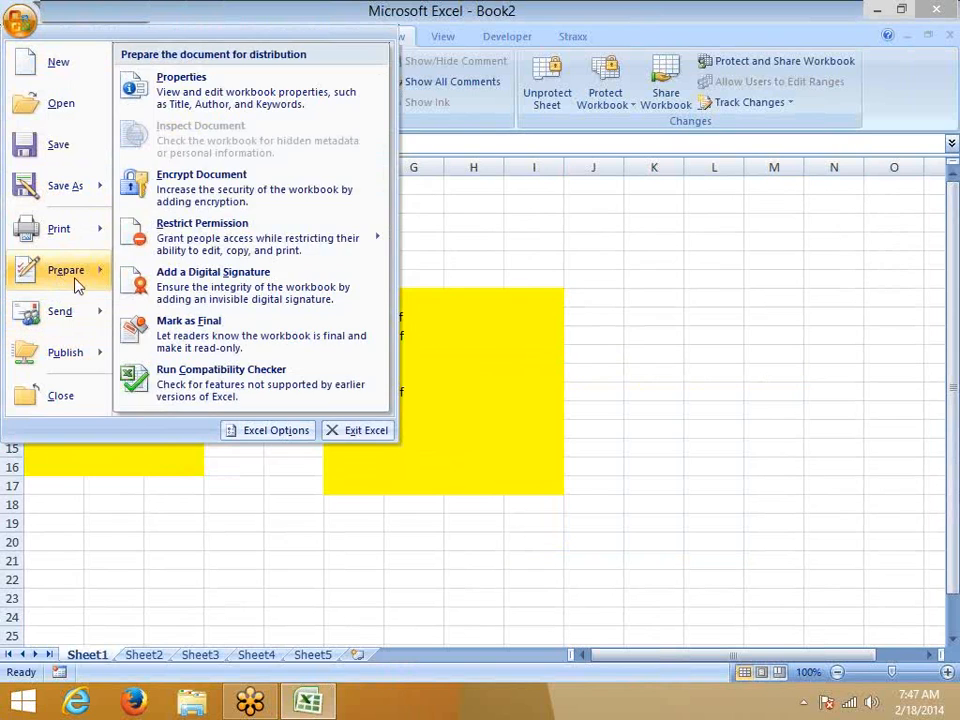
pyautogui.click(206, 203)
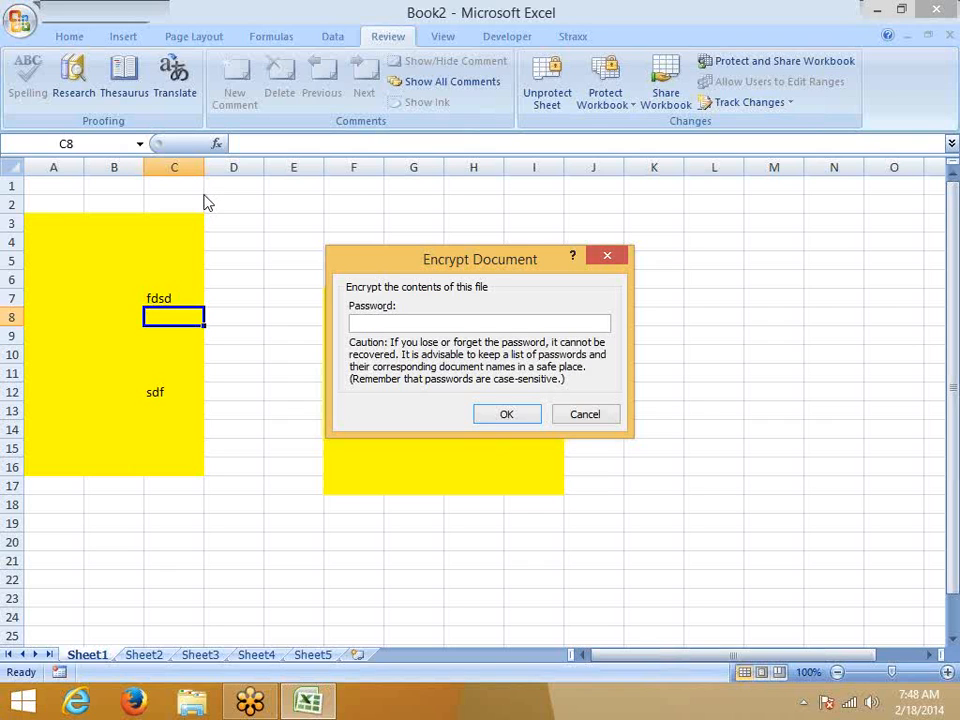
pyautogui.press('Escape')
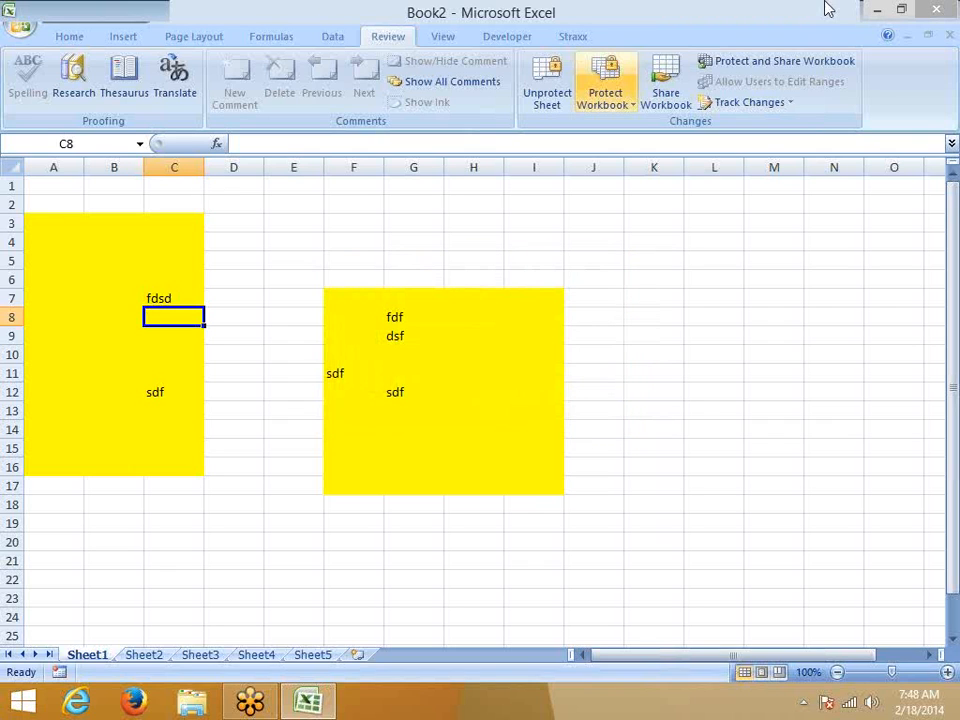
pyautogui.click(936, 9)
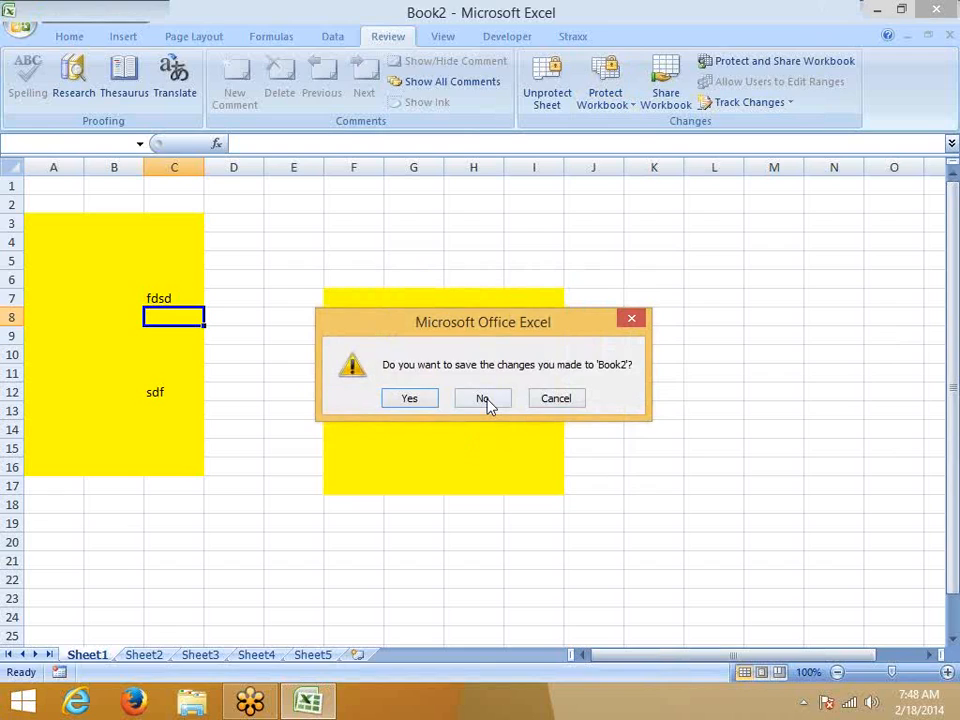
pyautogui.click(484, 400)
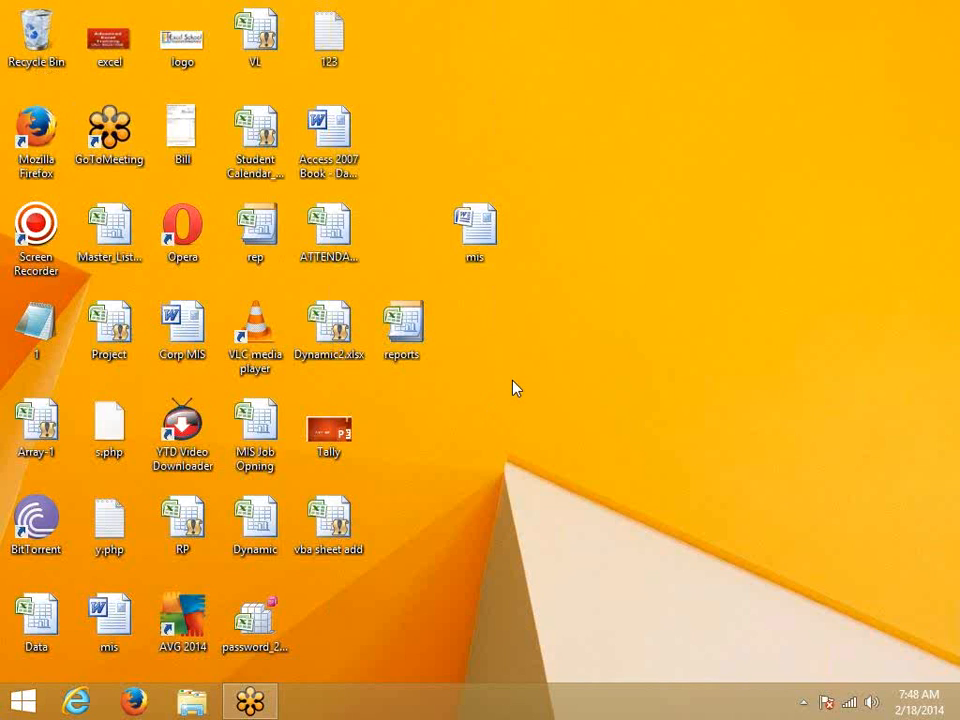
pyautogui.rightClick(250, 533)
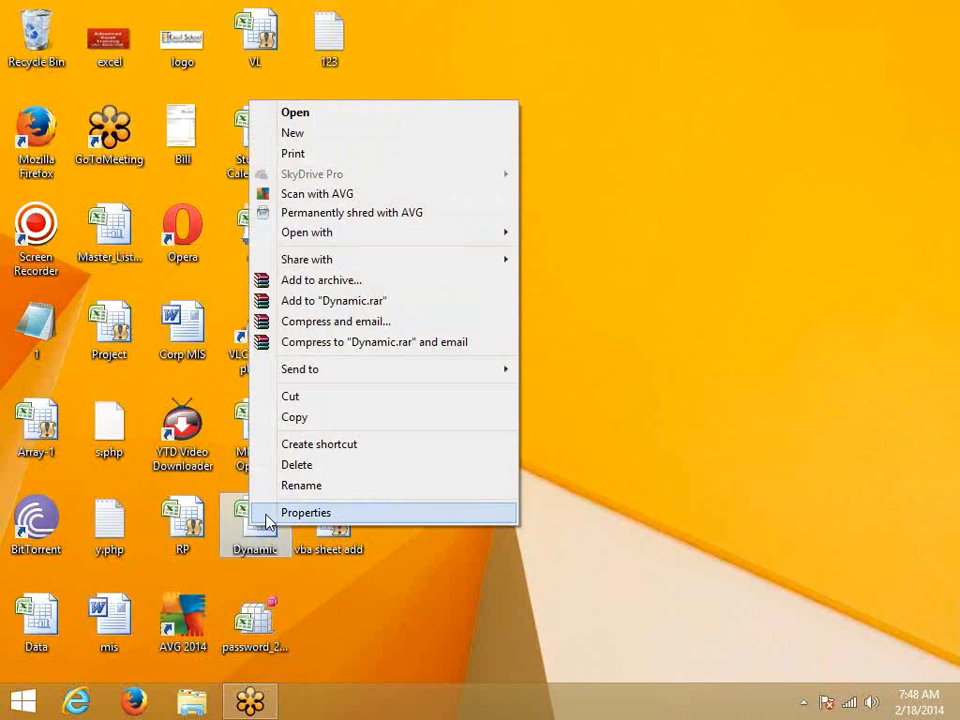
pyautogui.click(266, 512)
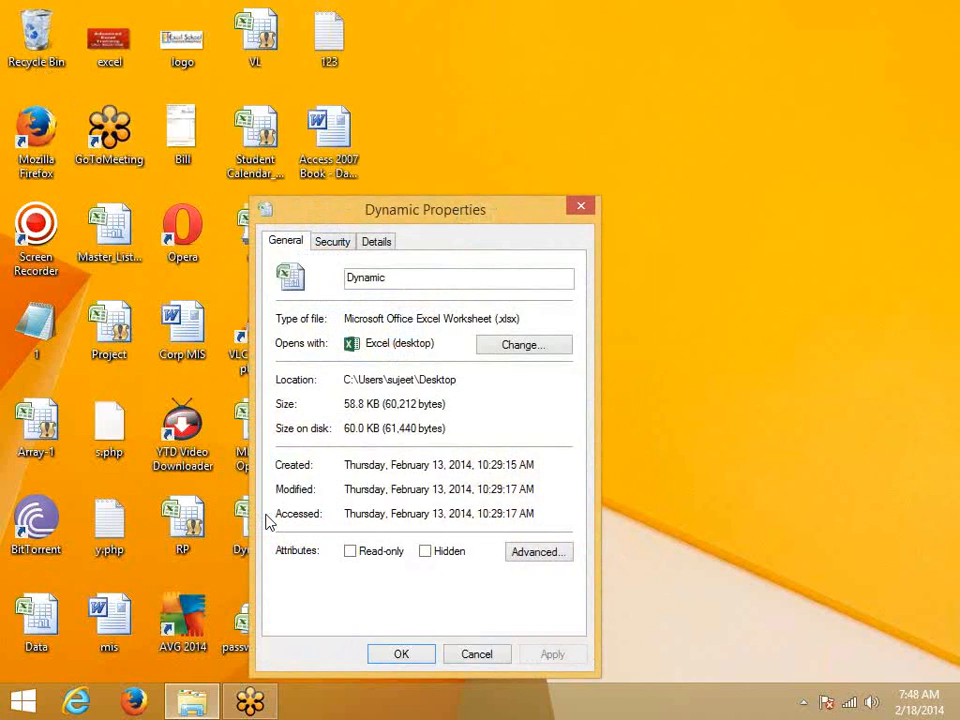
pyautogui.click(370, 557)
pyautogui.moveTo(413, 211); pyautogui.dragTo(551, 143)
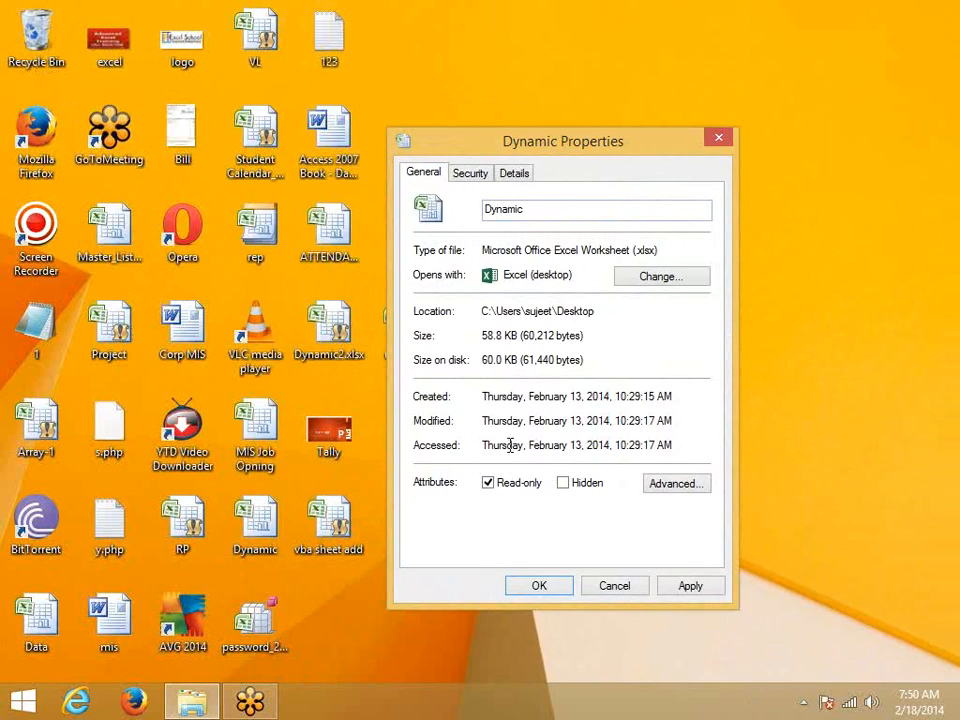
pyautogui.click(628, 596)
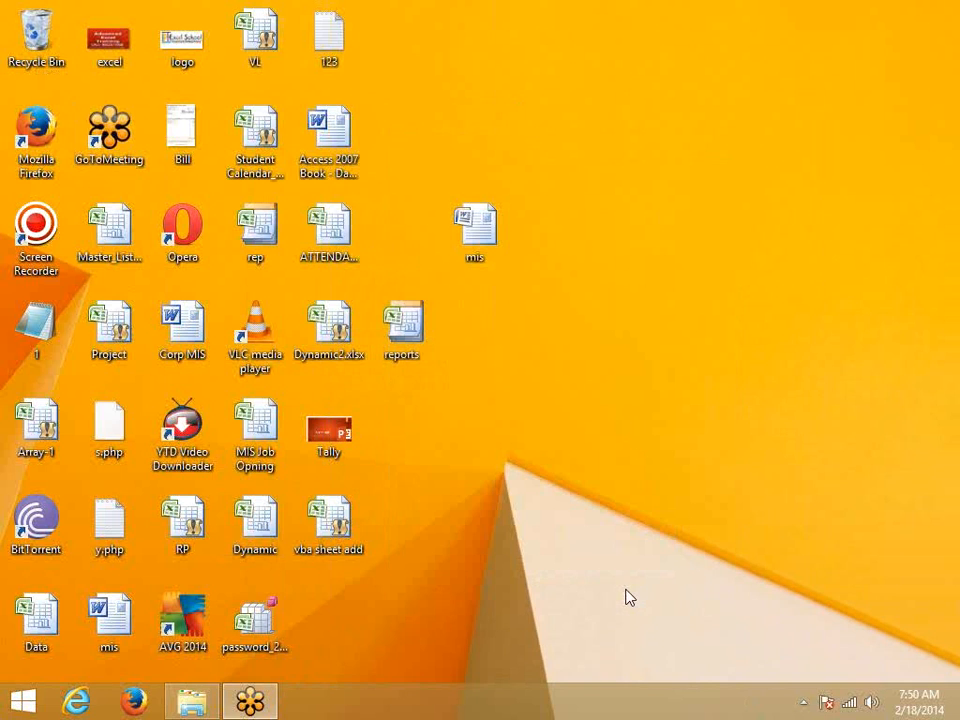
# Step: Tick Hidden in the Dynamic file's Properties and refresh the desktop so its icon vanishes
pyautogui.rightClick(648, 455)
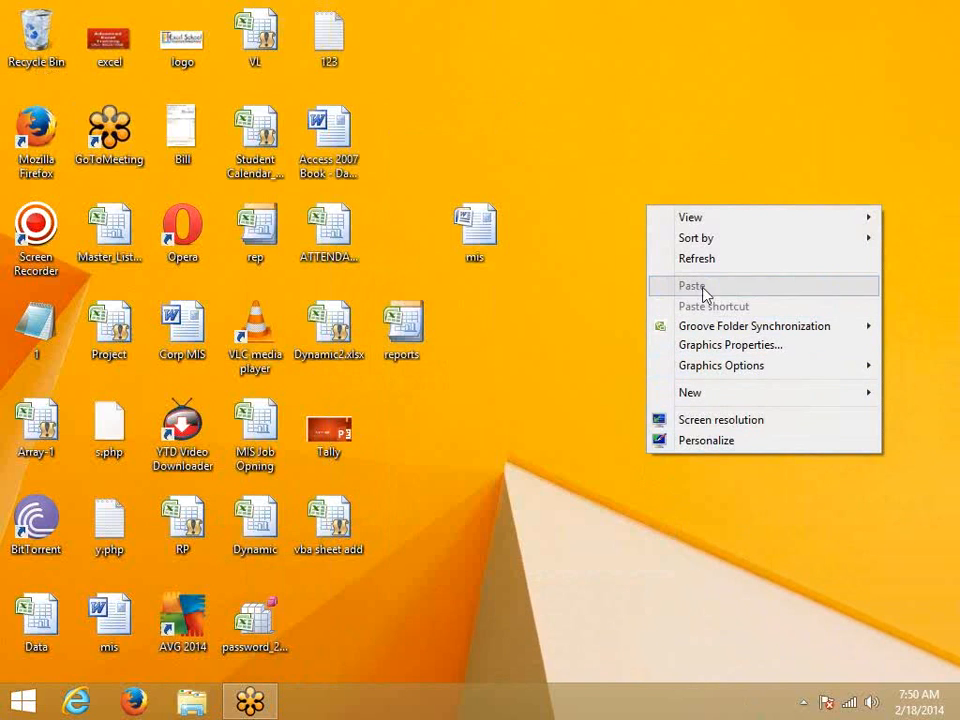
pyautogui.click(685, 258)
pyautogui.rightClick(272, 515)
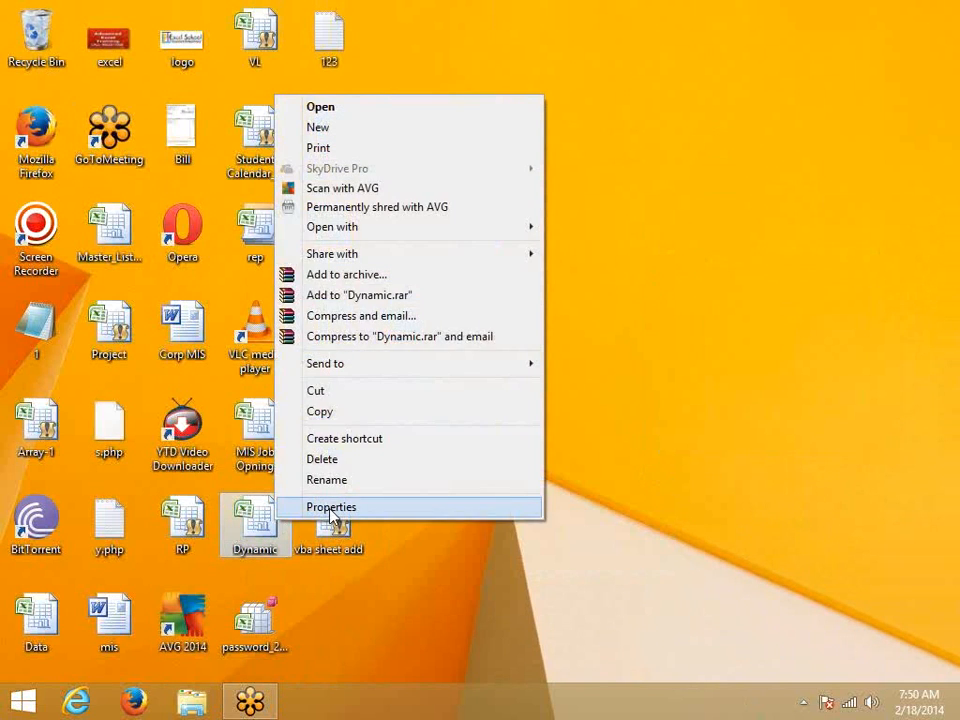
pyautogui.click(331, 508)
pyautogui.click(470, 551)
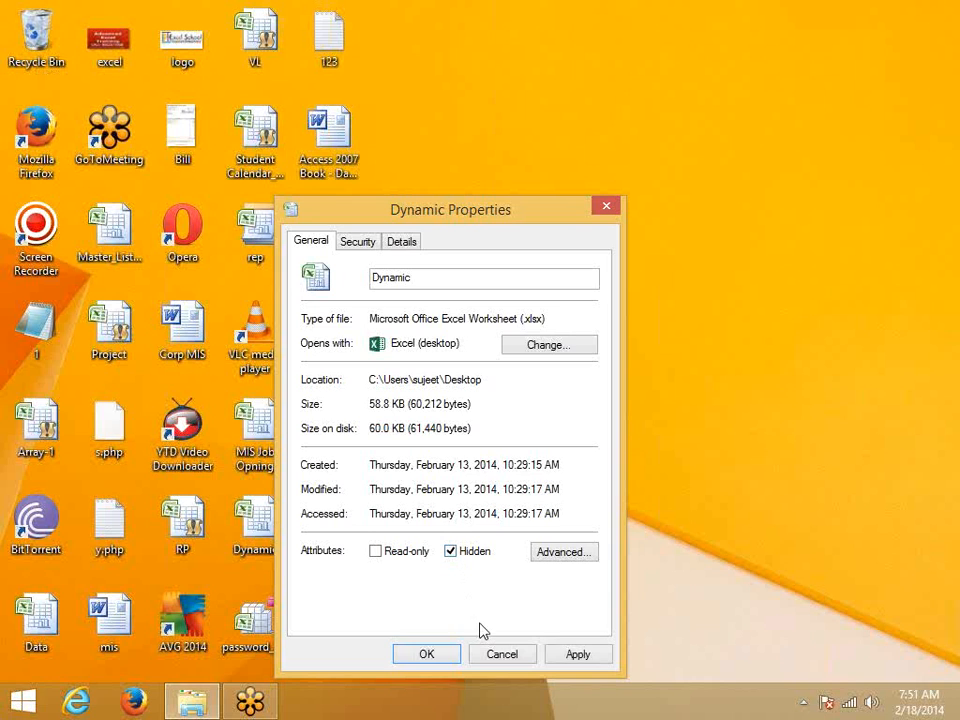
pyautogui.click(563, 662)
pyautogui.click(426, 663)
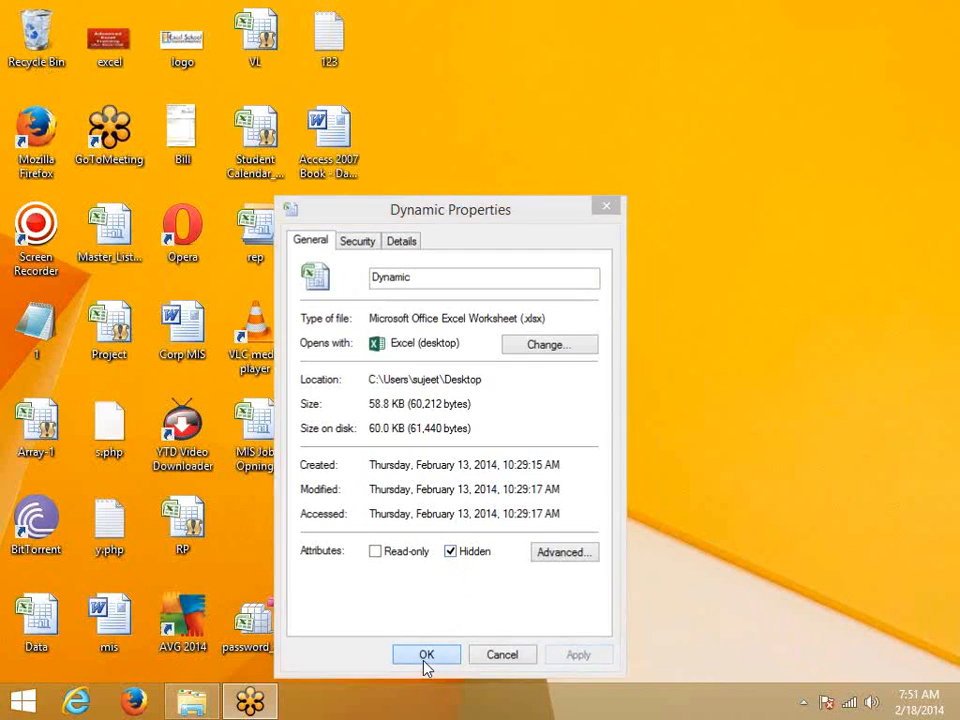
pyautogui.rightClick(563, 435)
pyautogui.click(594, 491)
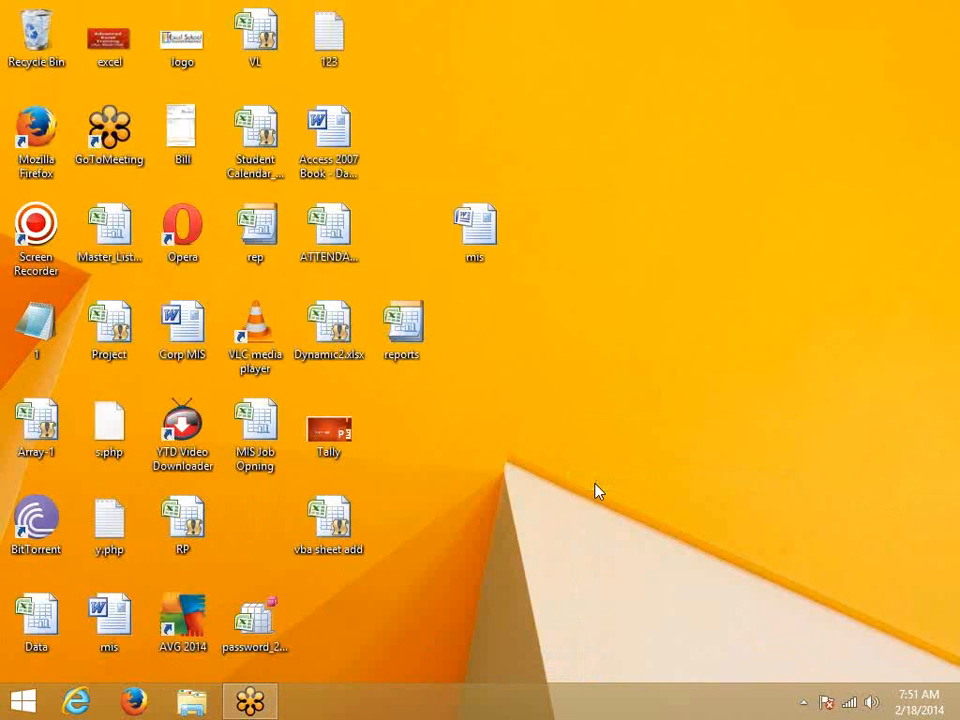
pyautogui.click(193, 706)
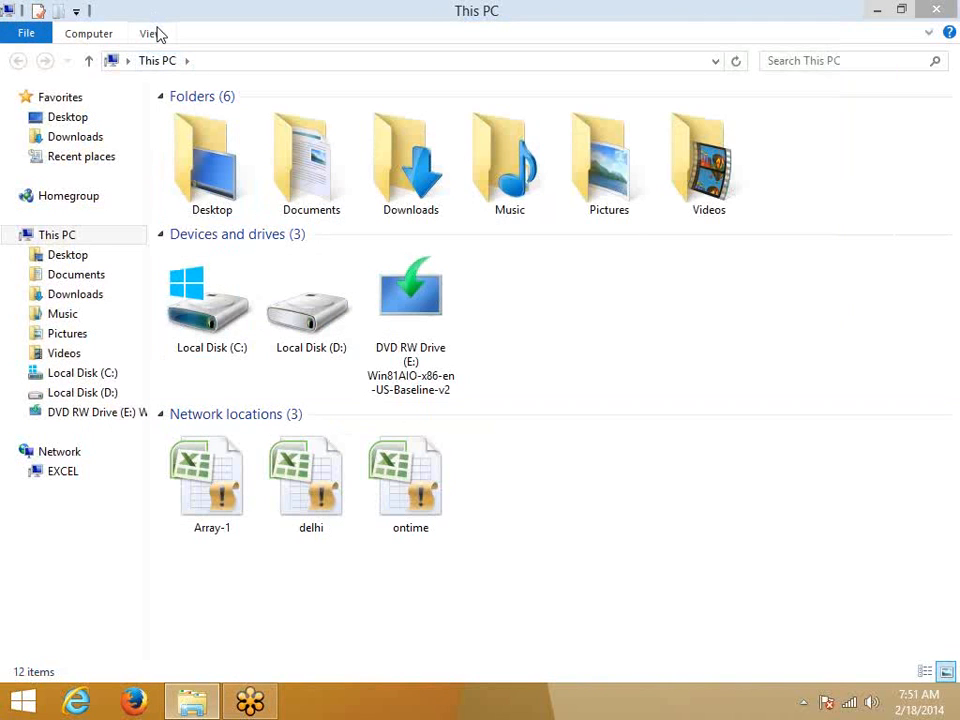
# Step: Select Show hidden files, folders, and drives in Folder Options, apply it, and close This PC
pyautogui.click(155, 33)
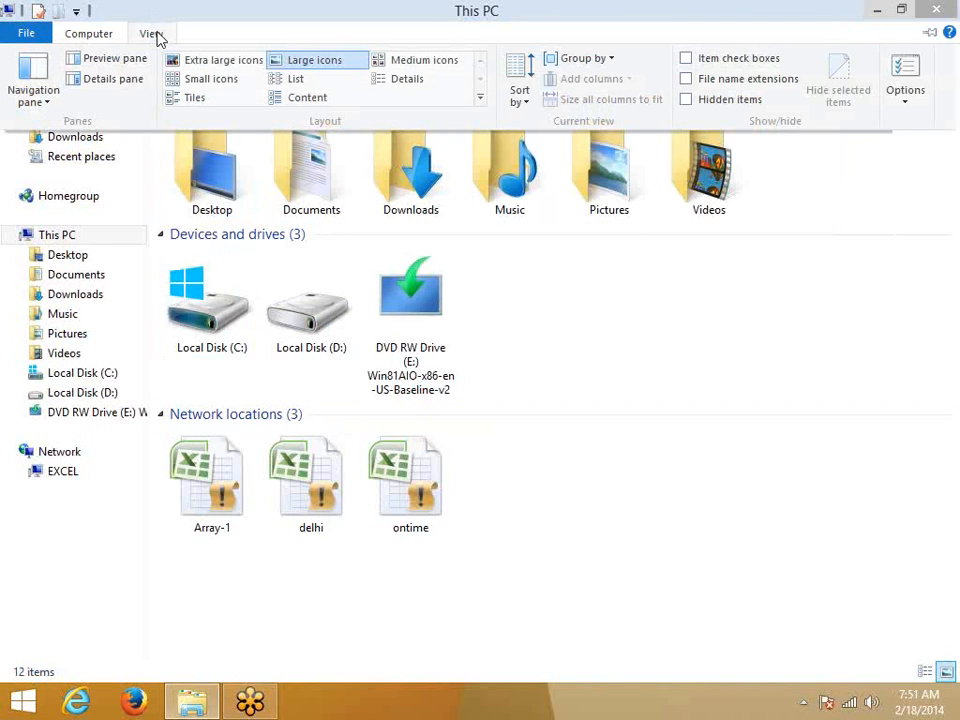
pyautogui.click(150, 35)
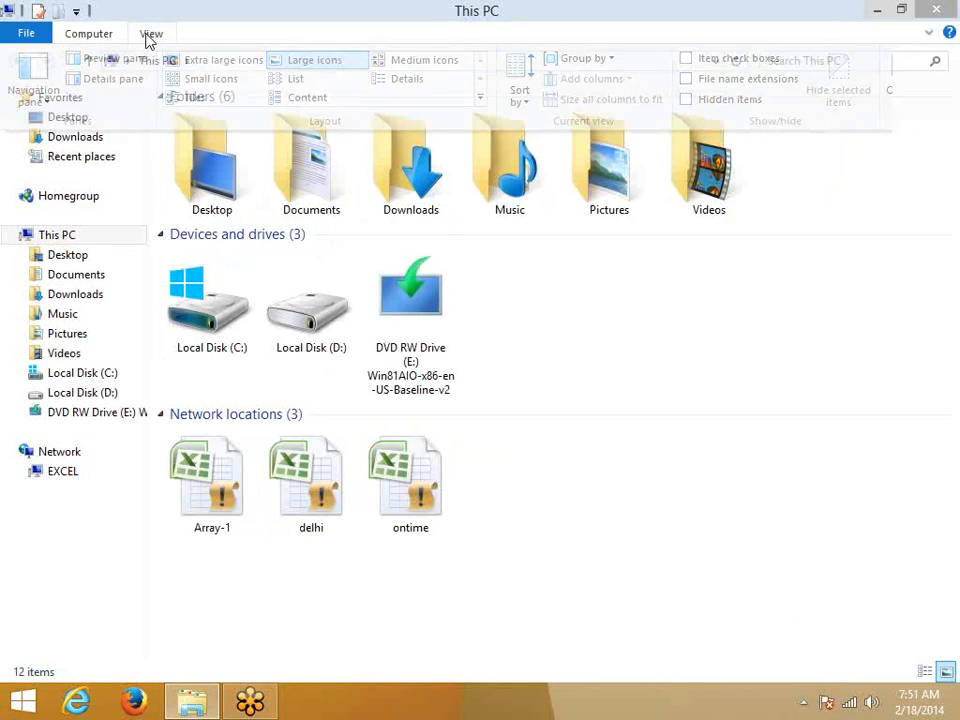
pyautogui.click(113, 36)
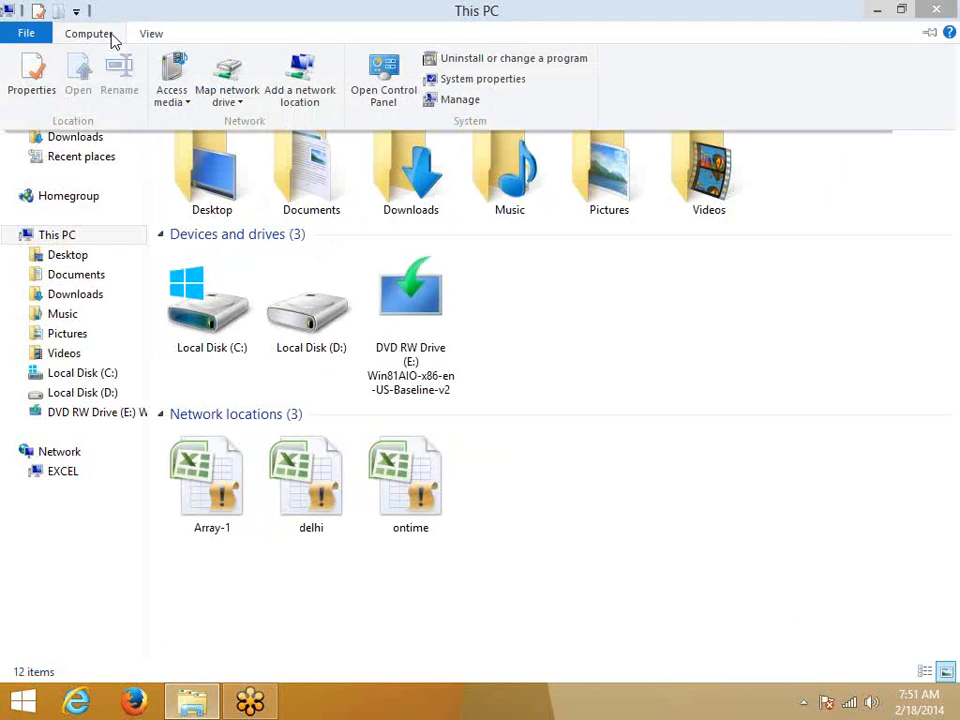
pyautogui.click(133, 38)
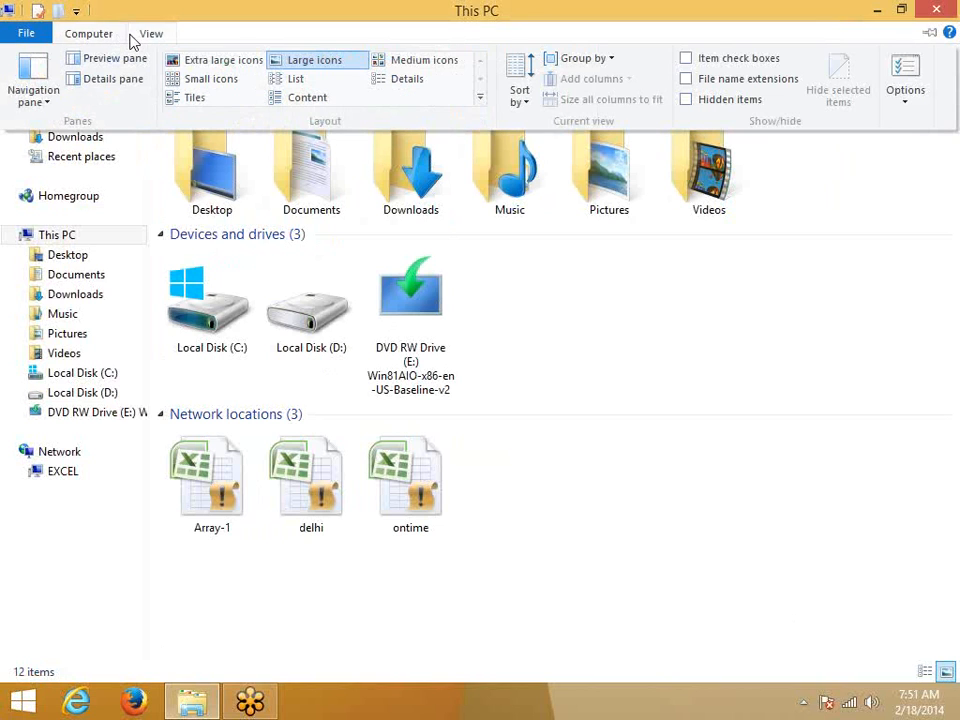
pyautogui.click(906, 80)
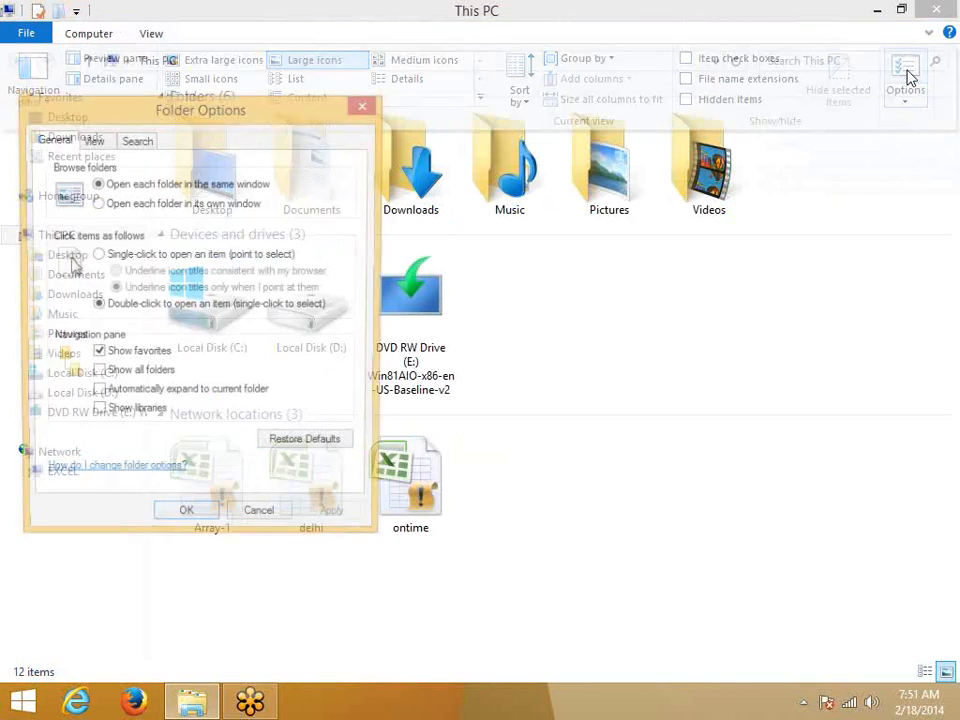
pyautogui.click(92, 140)
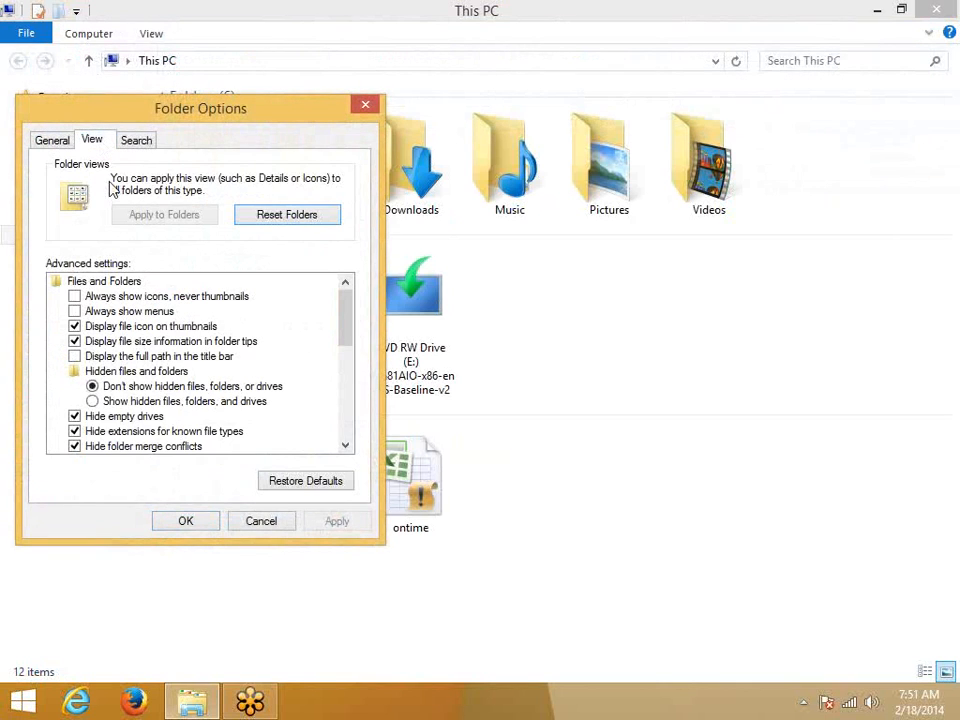
pyautogui.click(92, 400)
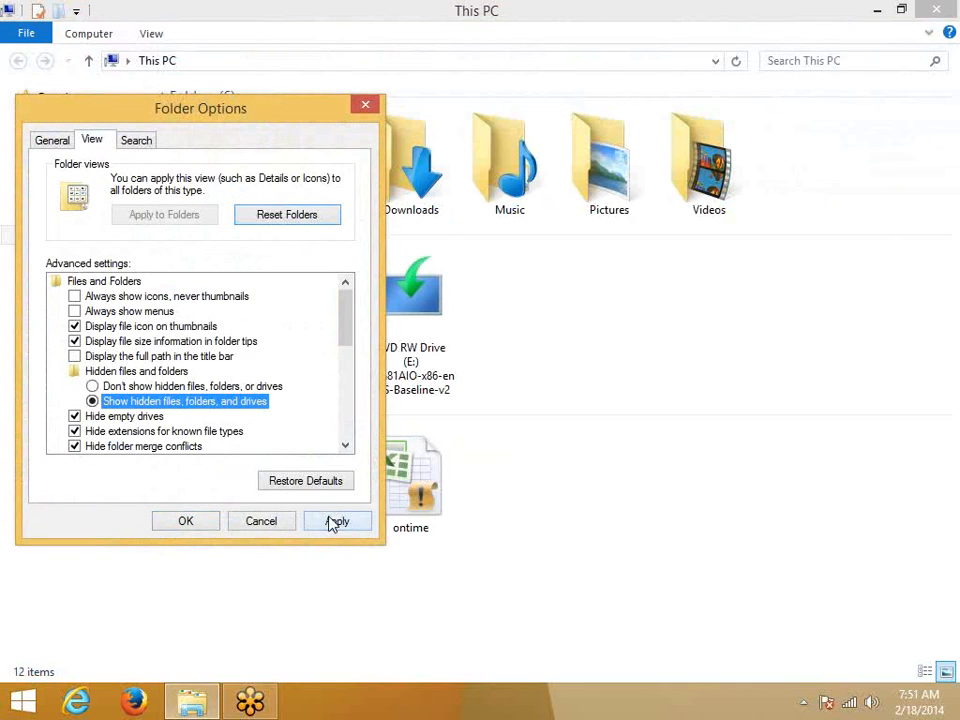
pyautogui.click(333, 521)
pyautogui.click(195, 521)
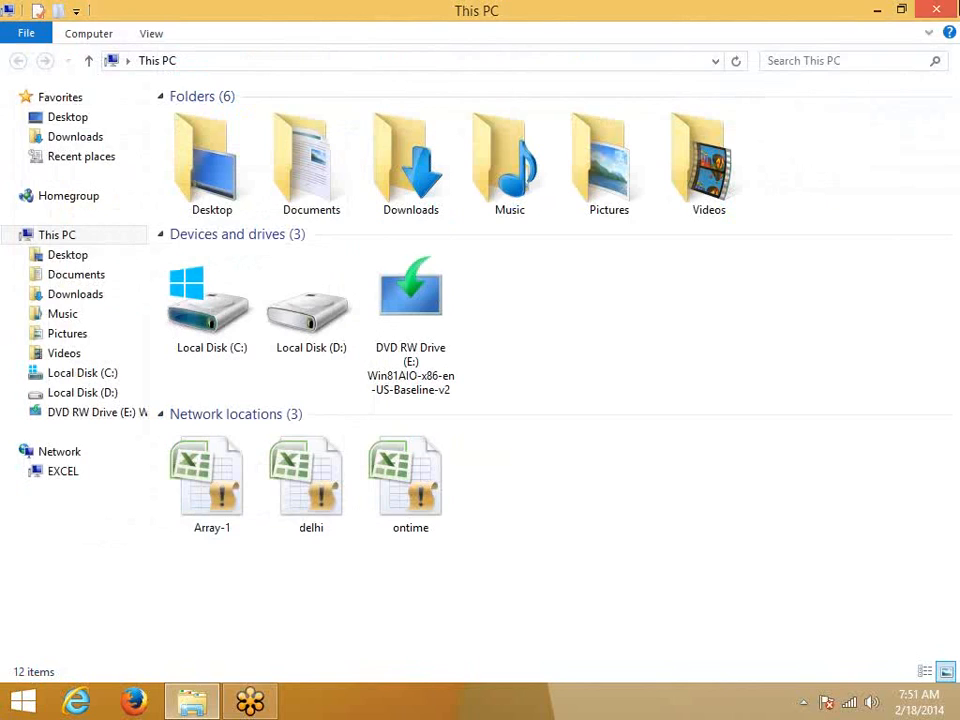
pyautogui.click(944, 6)
# Step: Untick Hidden in the faded Dynamic file's Properties and refresh the desktop to show it normally
pyautogui.rightClick(620, 390)
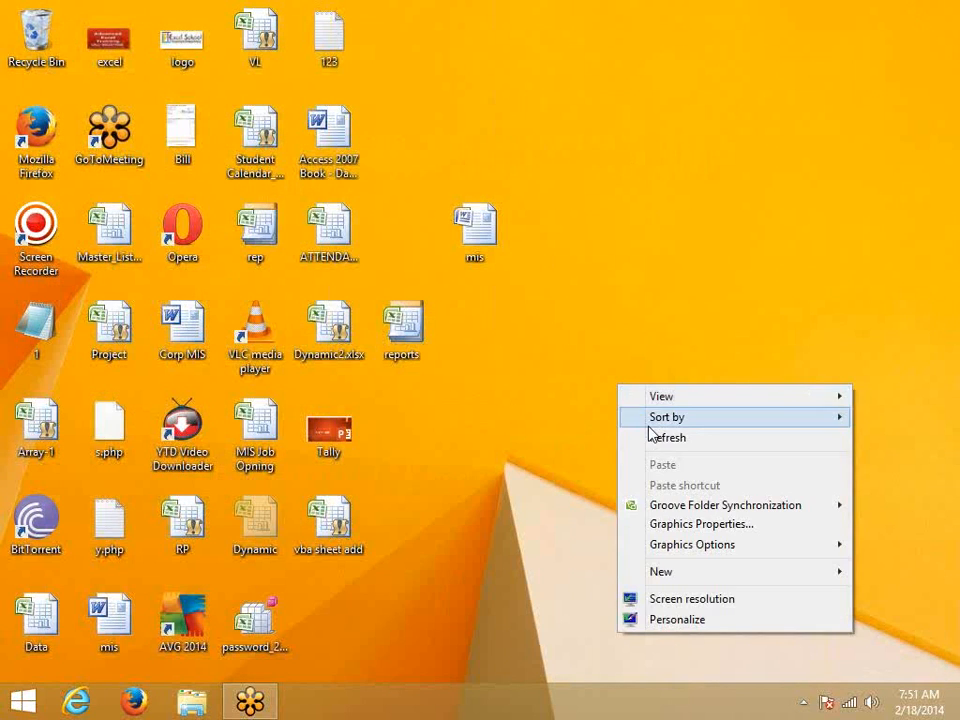
pyautogui.click(664, 437)
pyautogui.rightClick(253, 556)
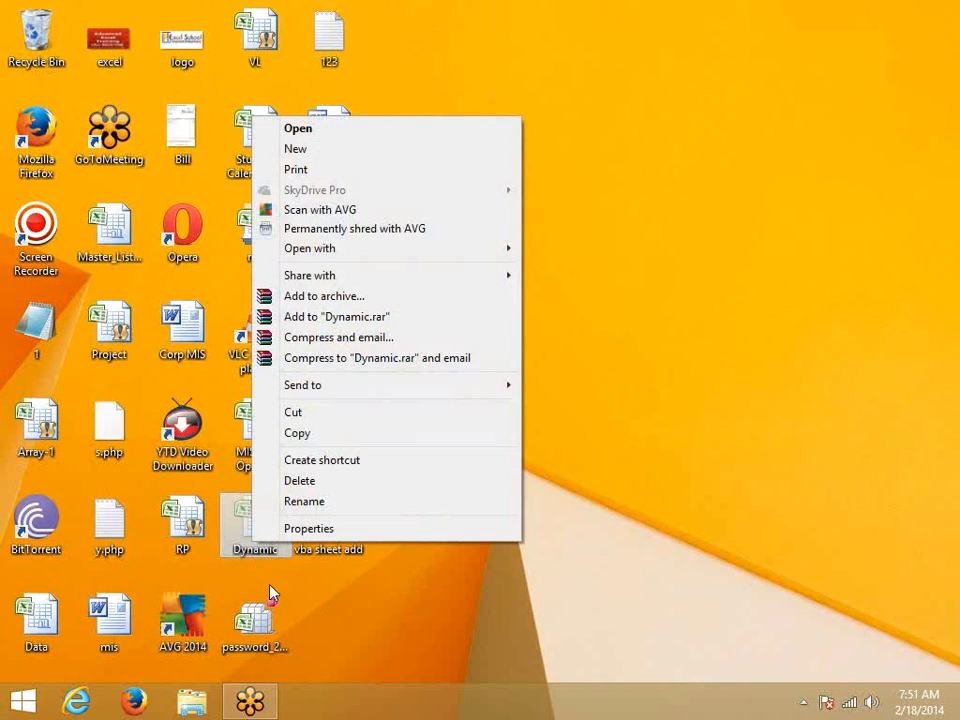
pyautogui.click(290, 528)
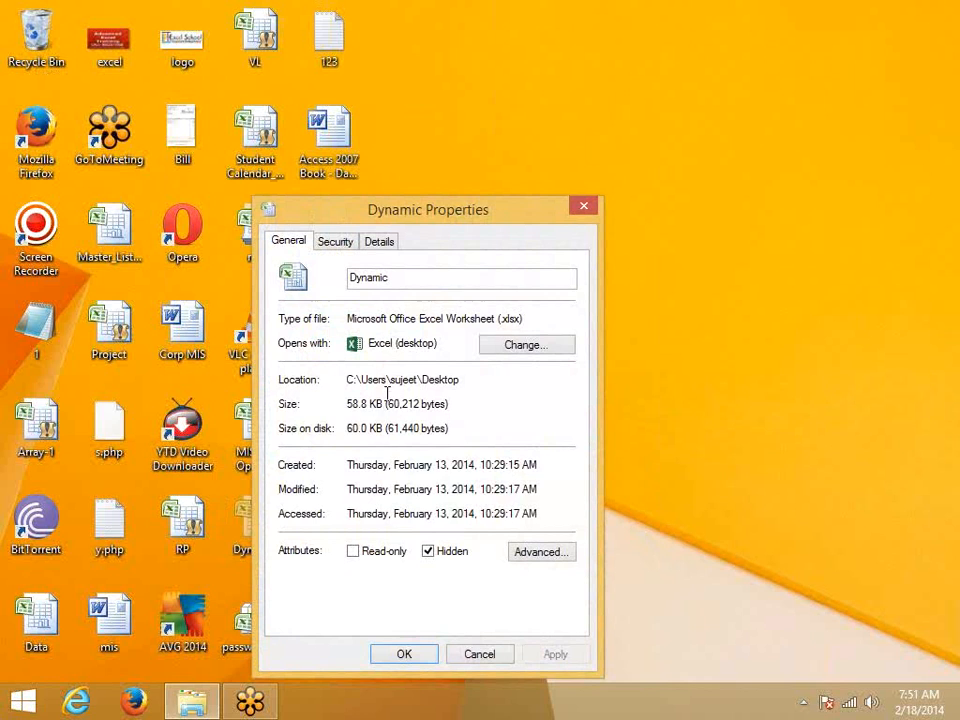
pyautogui.click(447, 558)
pyautogui.click(446, 560)
pyautogui.click(446, 560)
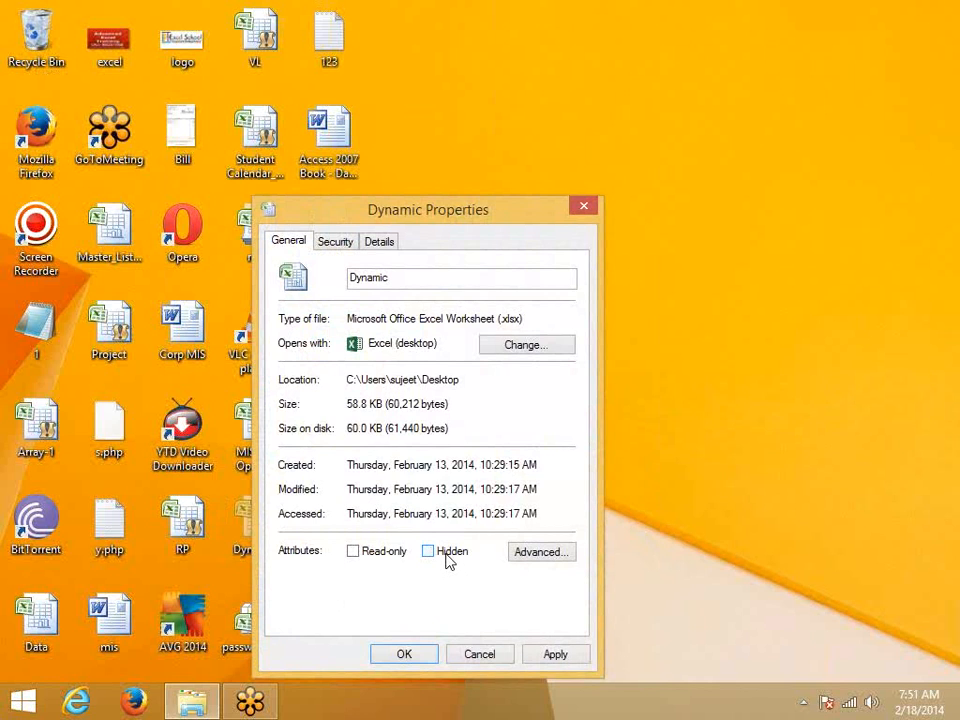
pyautogui.click(546, 559)
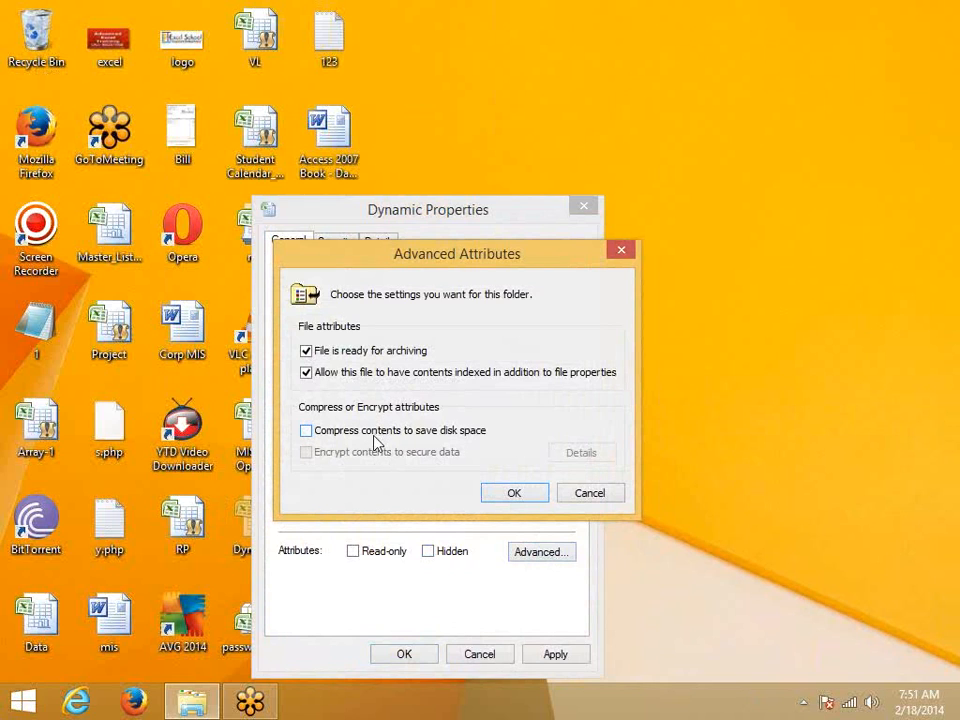
pyautogui.click(510, 494)
pyautogui.click(418, 660)
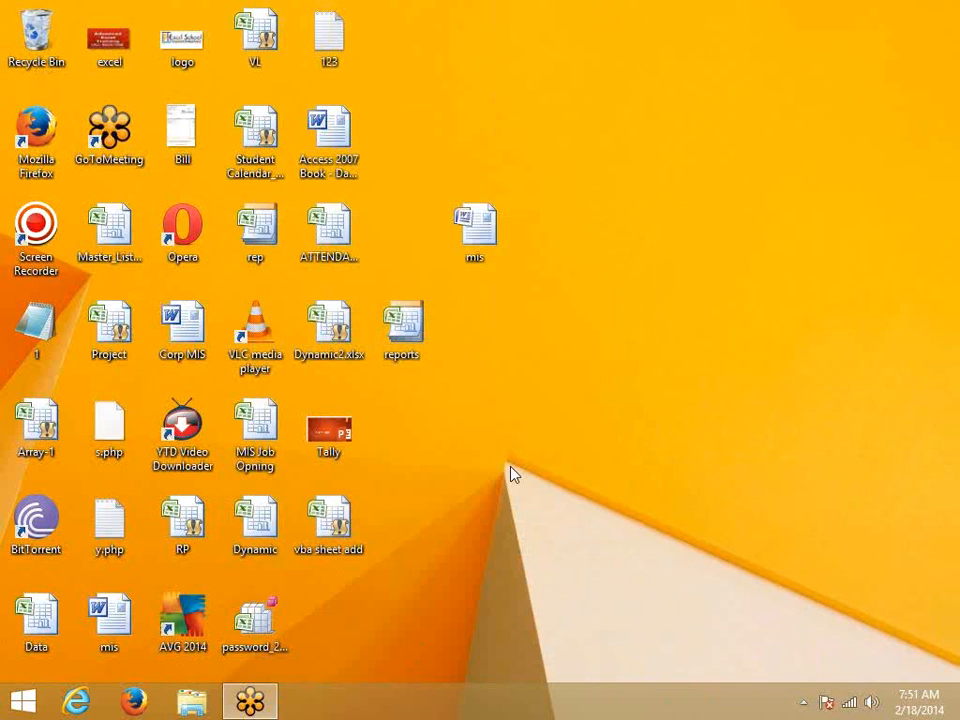
pyautogui.rightClick(508, 470)
pyautogui.click(578, 271)
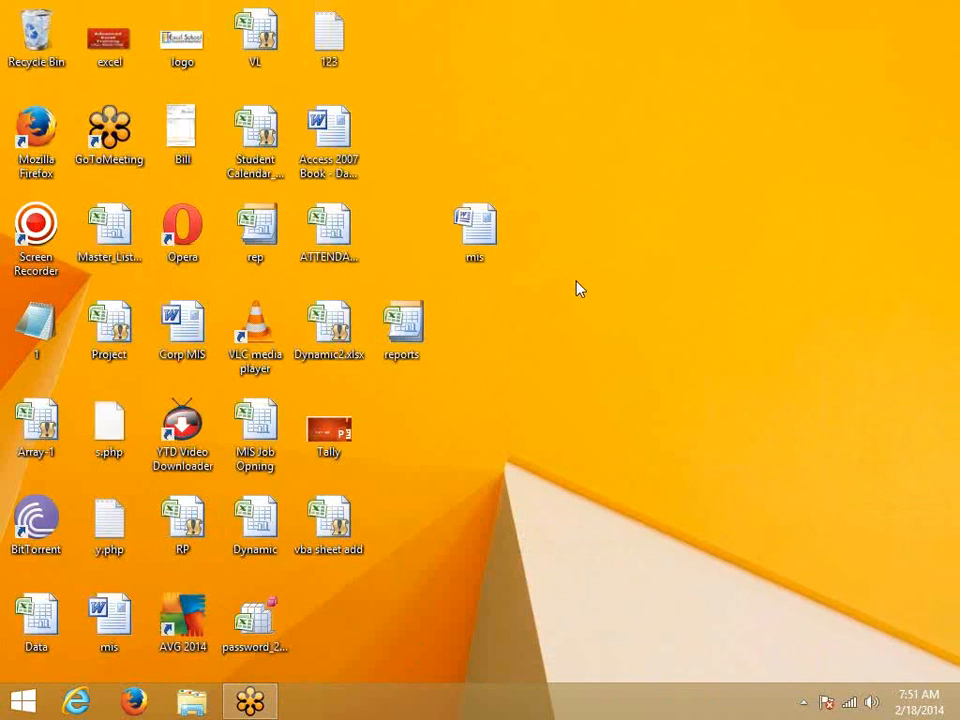